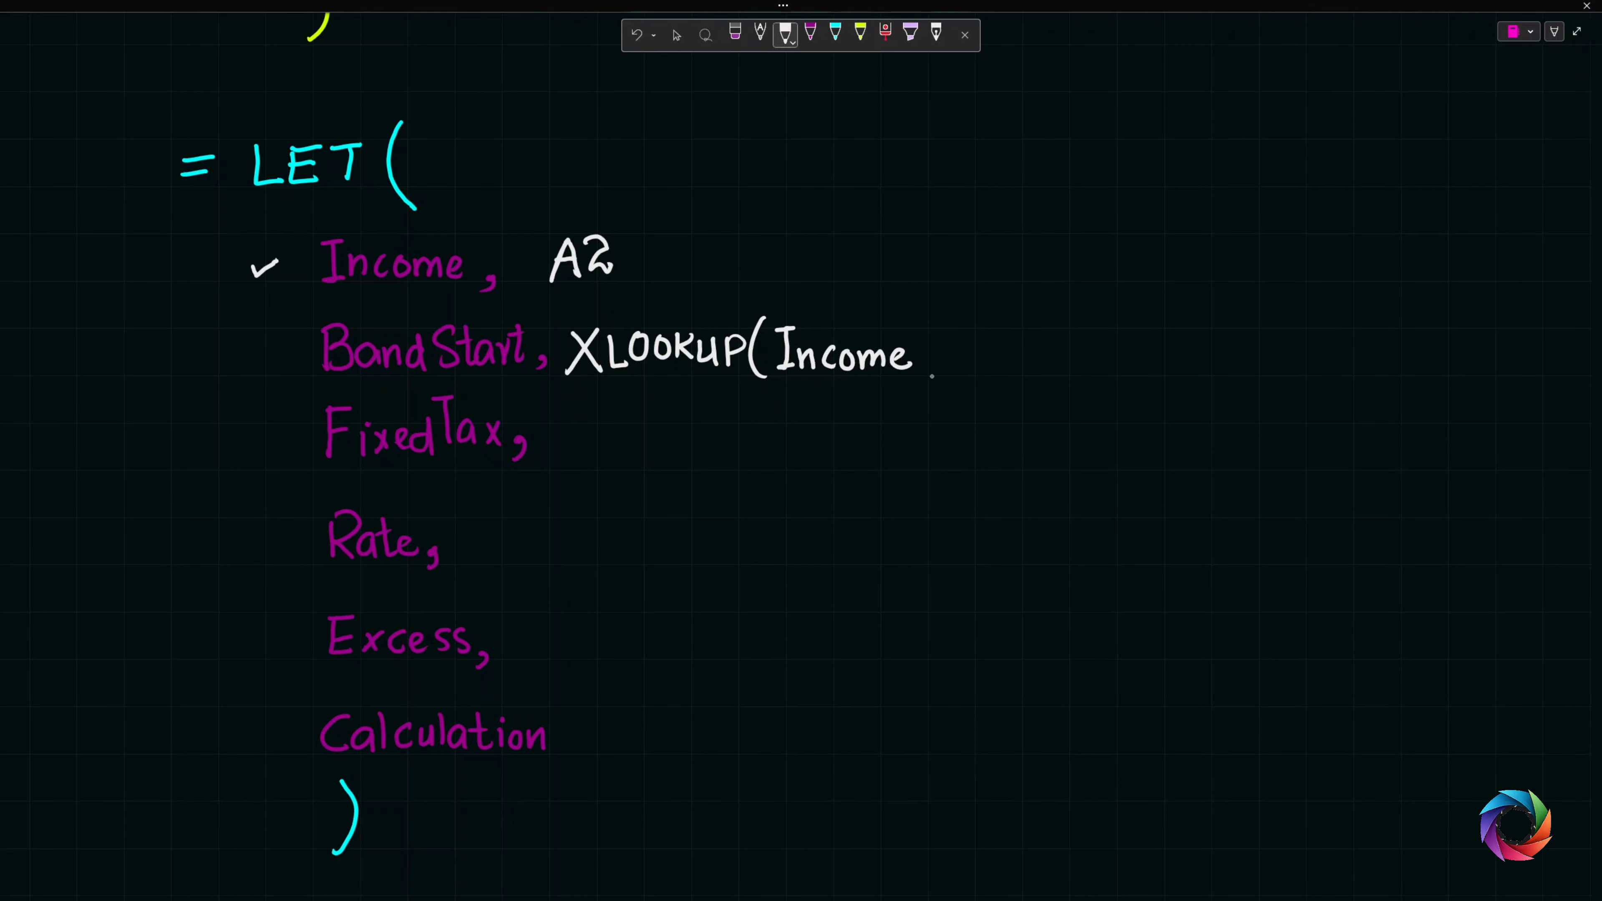
- Add a comma after Income in the handwritten BandStart XLOOKUP formula
left_click_drag(924, 369, 918, 379)
left_click(677, 35)
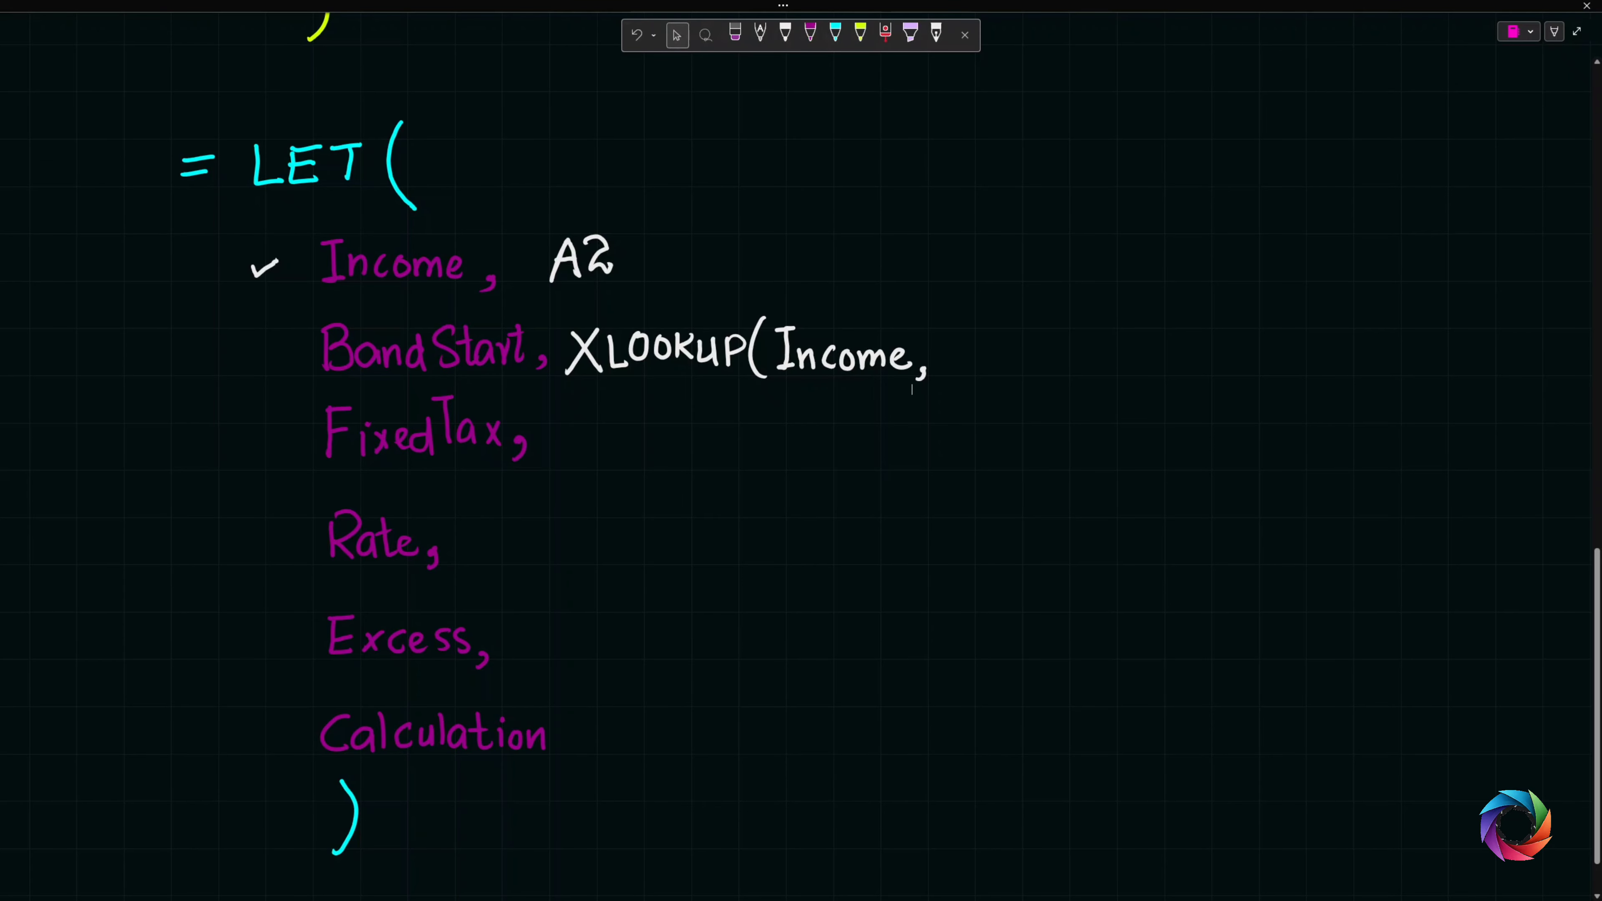
scroll(1356, 825, "down", 2)
scroll(1371, 826, "up", 4)
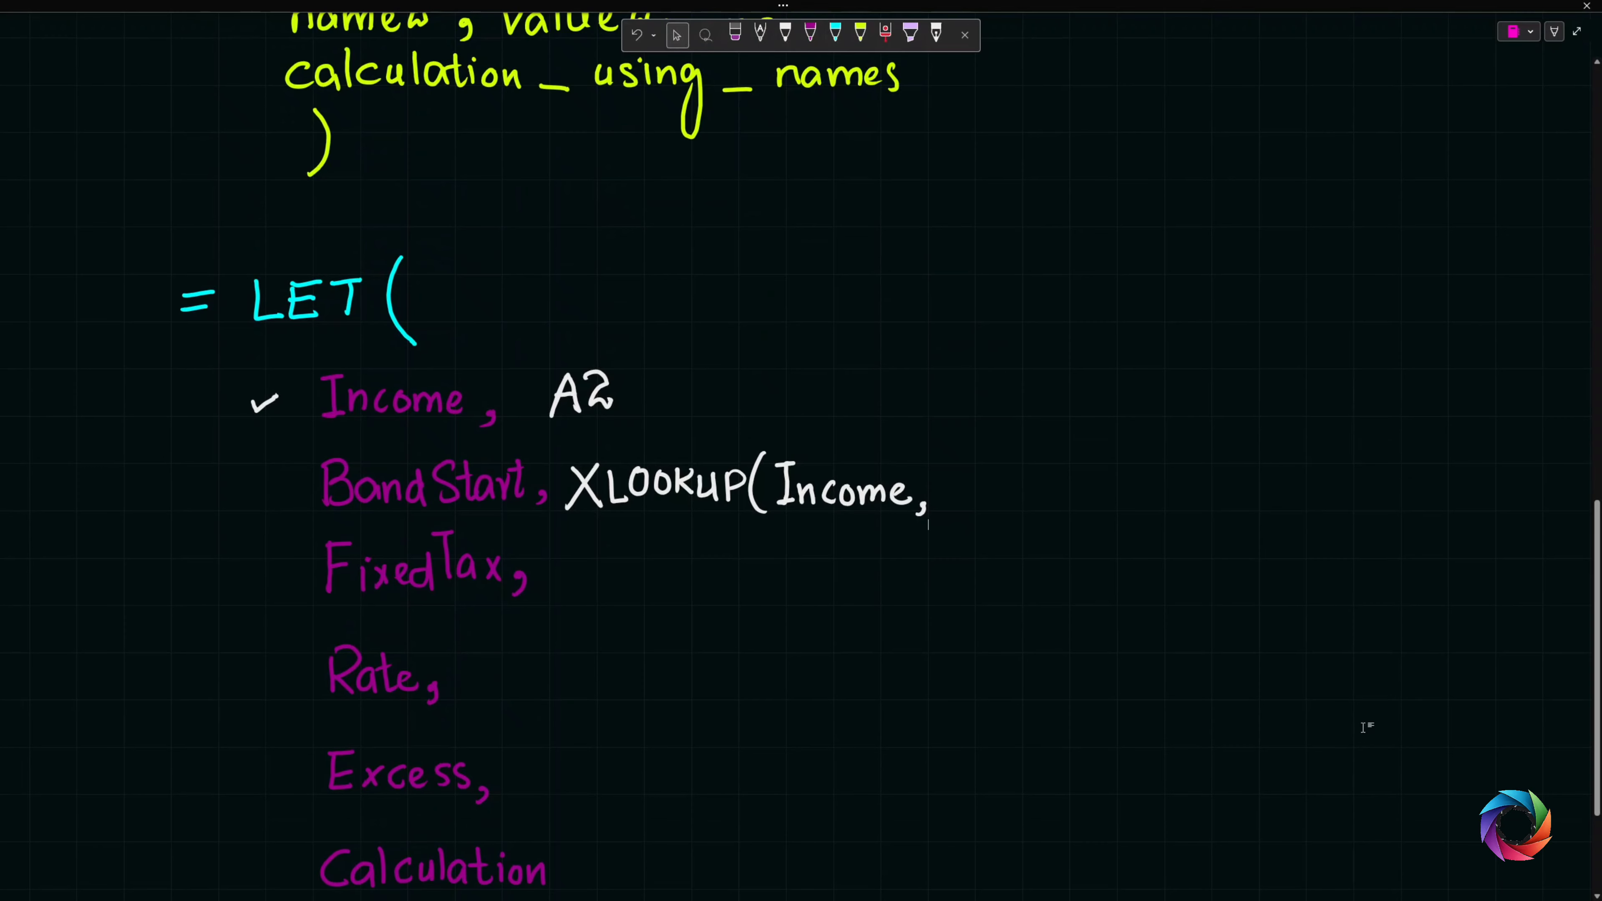
scroll(1381, 776, "down", 2)
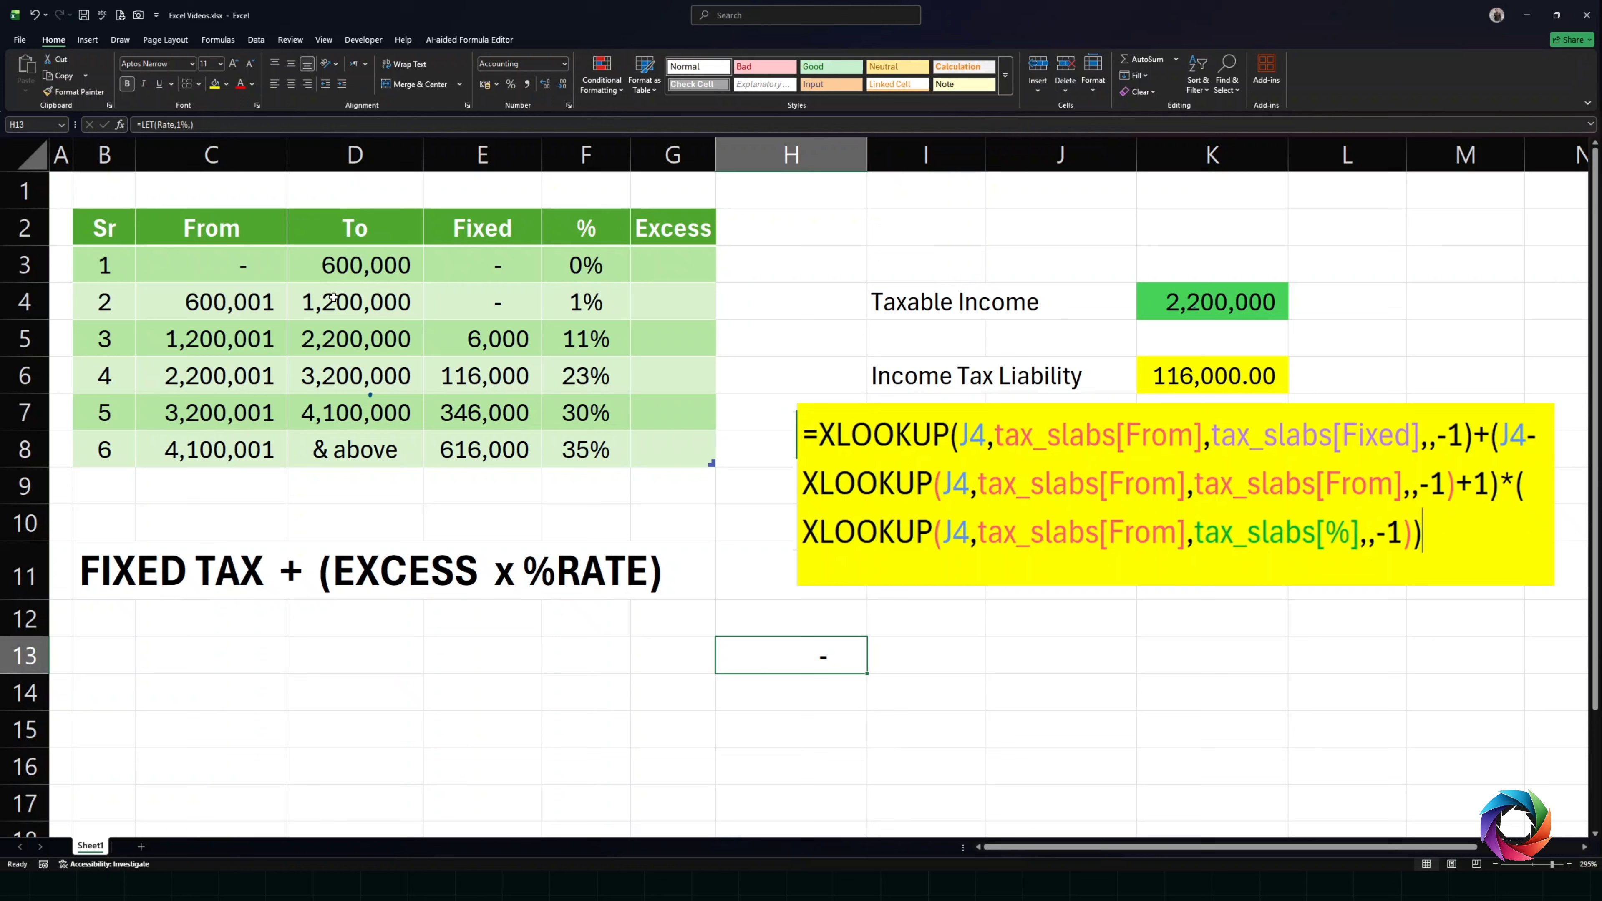
- Look up the name of the tax slab table in the Excel workbook and return to the handwritten OneNote page
left_click(333, 298)
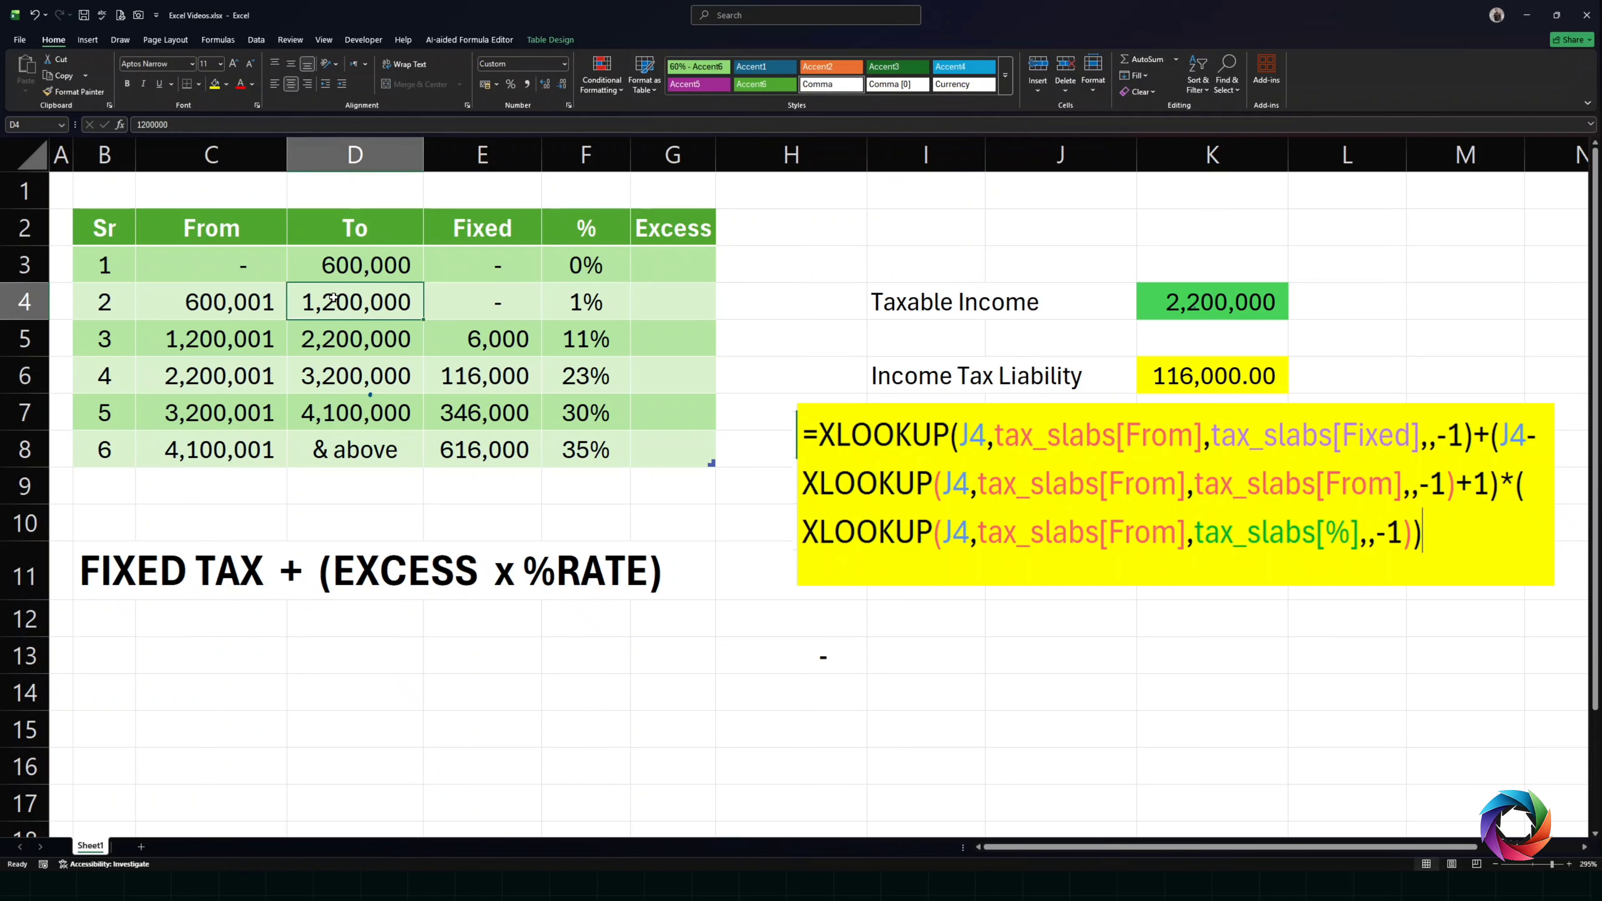
left_click(158, 243)
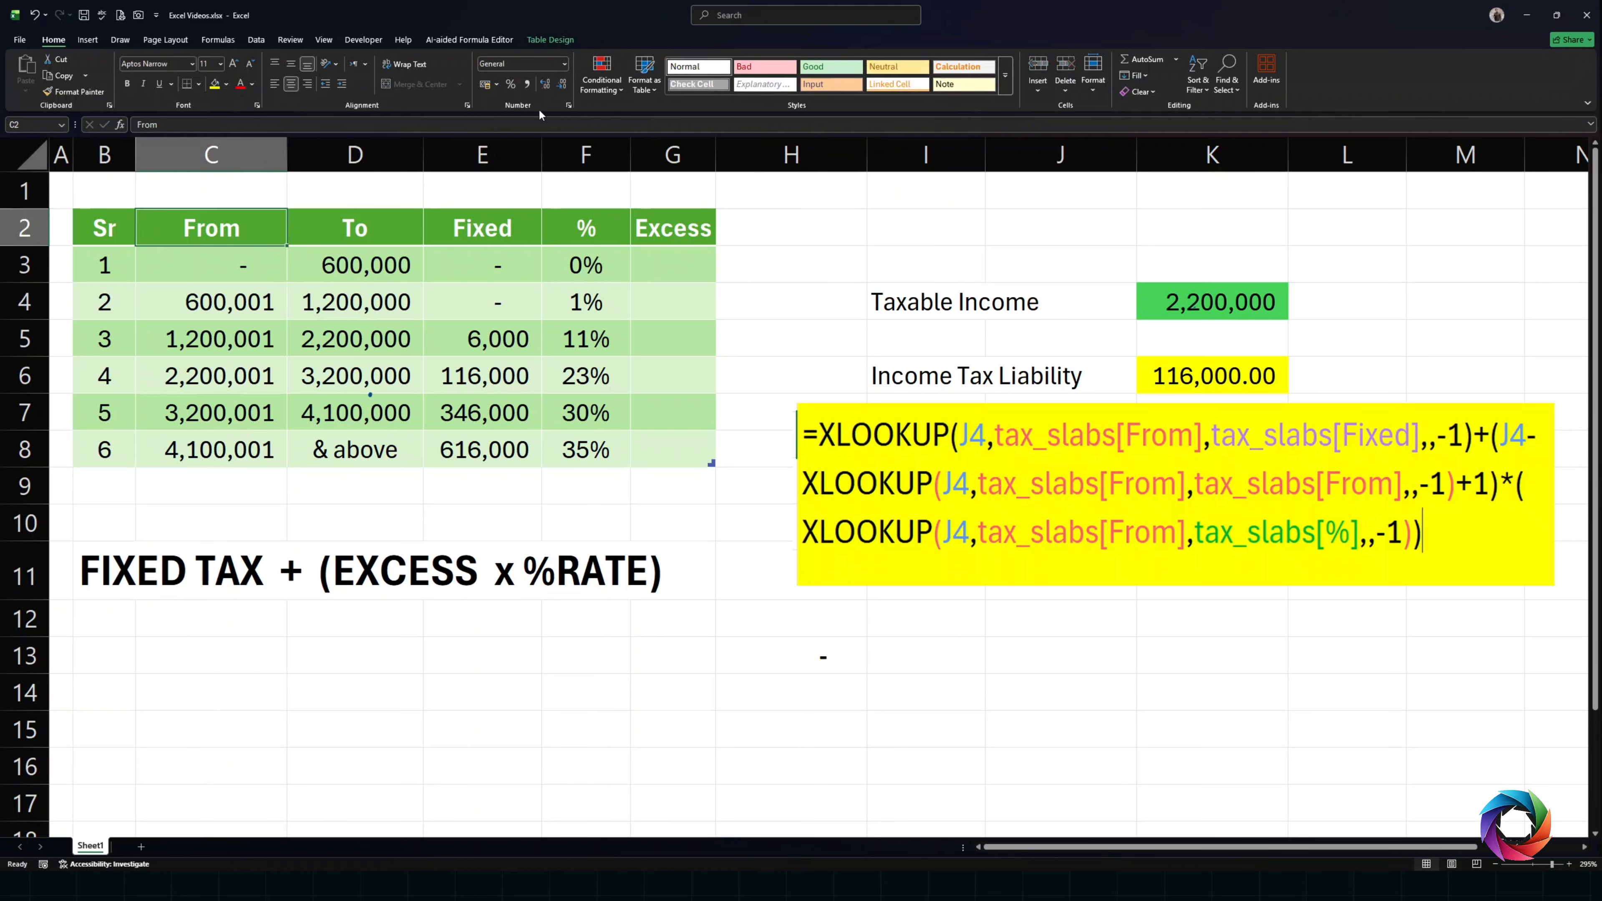
left_click(558, 40)
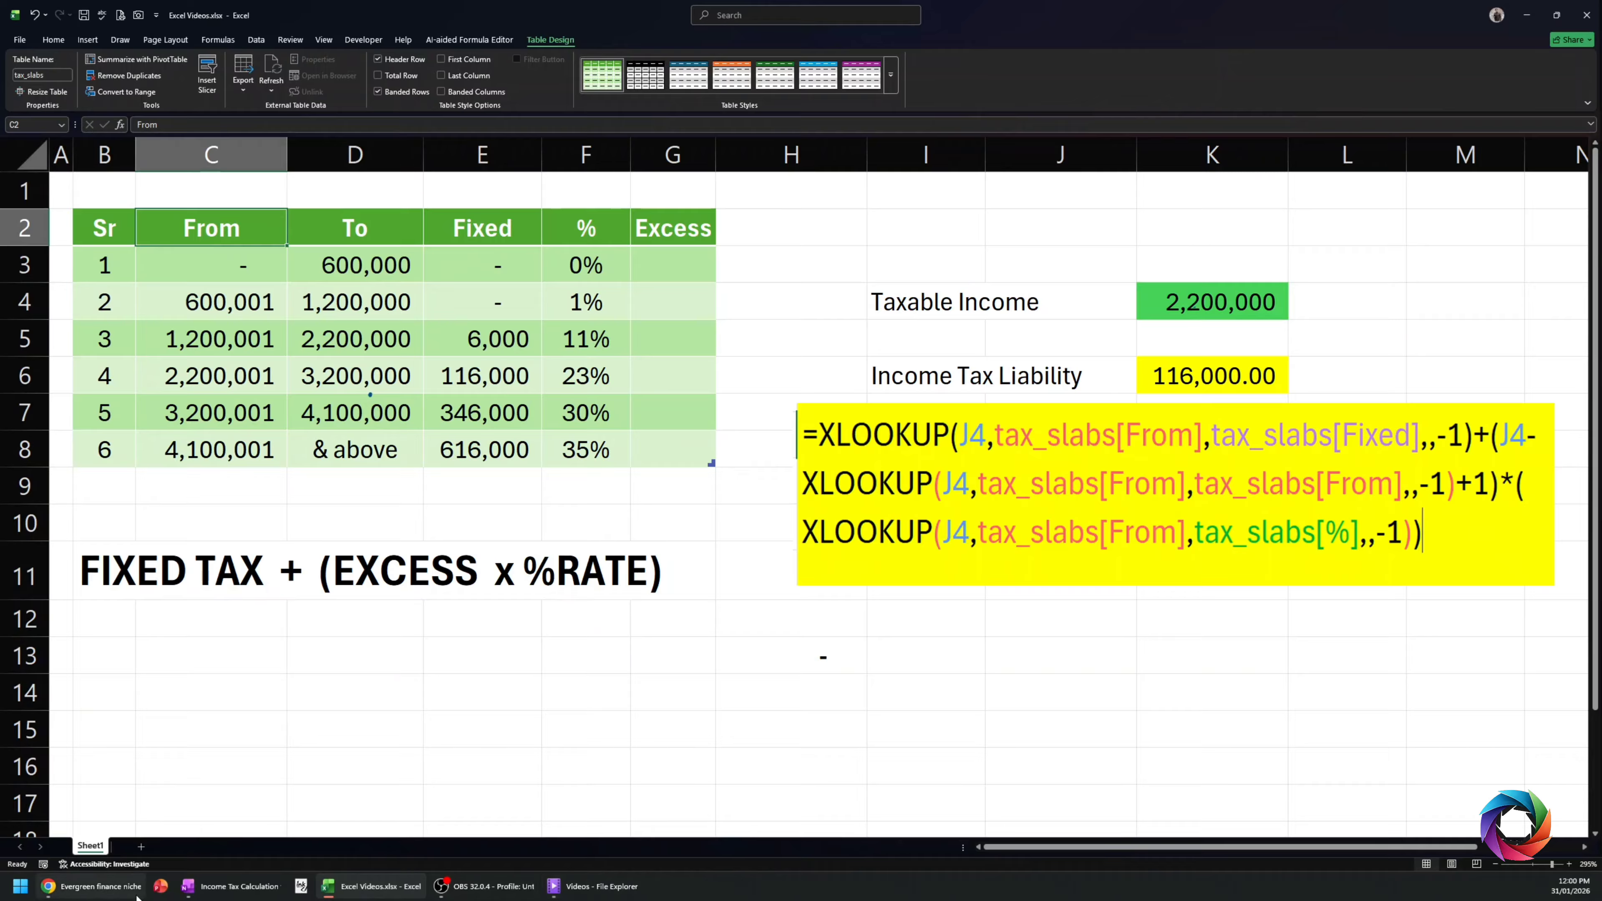
left_click(231, 886)
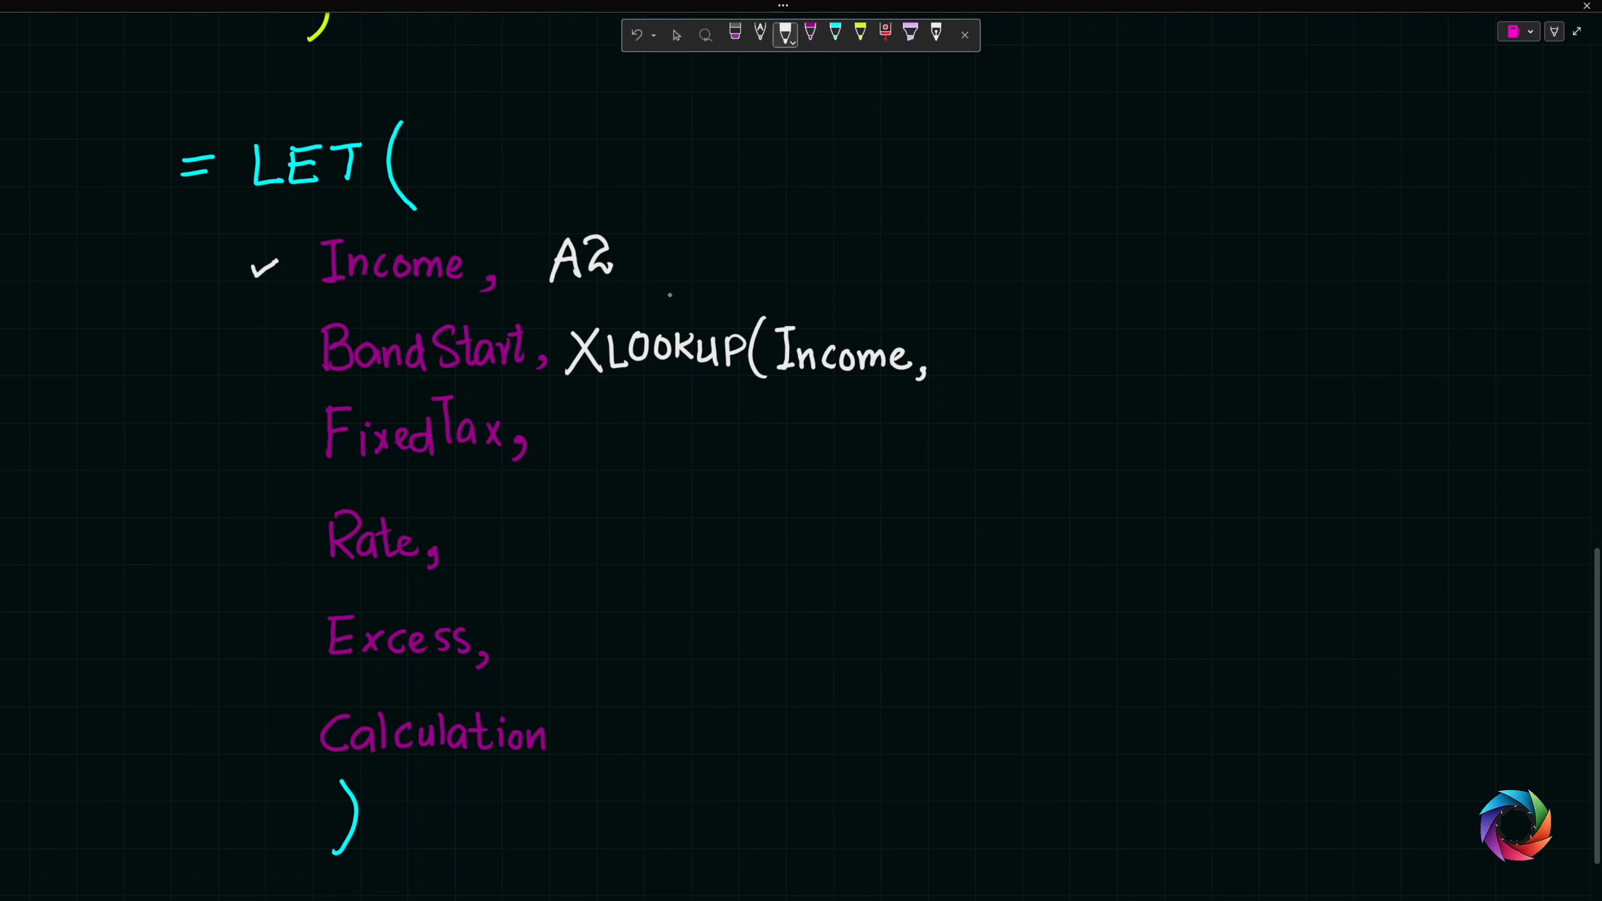
- Handwrite tax_slabs[From] followed by a comma as the lookup array of the BandStart XLOOKUP
mouse_move(934, 332)
left_mouse_down()
mouse_move(937, 369)
mouse_move(942, 347)
mouse_move(977, 369)
left_mouse_up()
mouse_move(977, 353)
left_mouse_down()
mouse_move(965, 370)
mouse_move(1003, 369)
mouse_move(1007, 351)
mouse_move(1004, 371)
left_mouse_up()
left_click_drag(1030, 336, 1034, 371)
left_click_drag(1032, 356, 1052, 371)
mouse_move(1059, 339)
left_mouse_down()
mouse_move(1058, 363)
mouse_move(1105, 358)
mouse_move(1123, 380)
left_mouse_up()
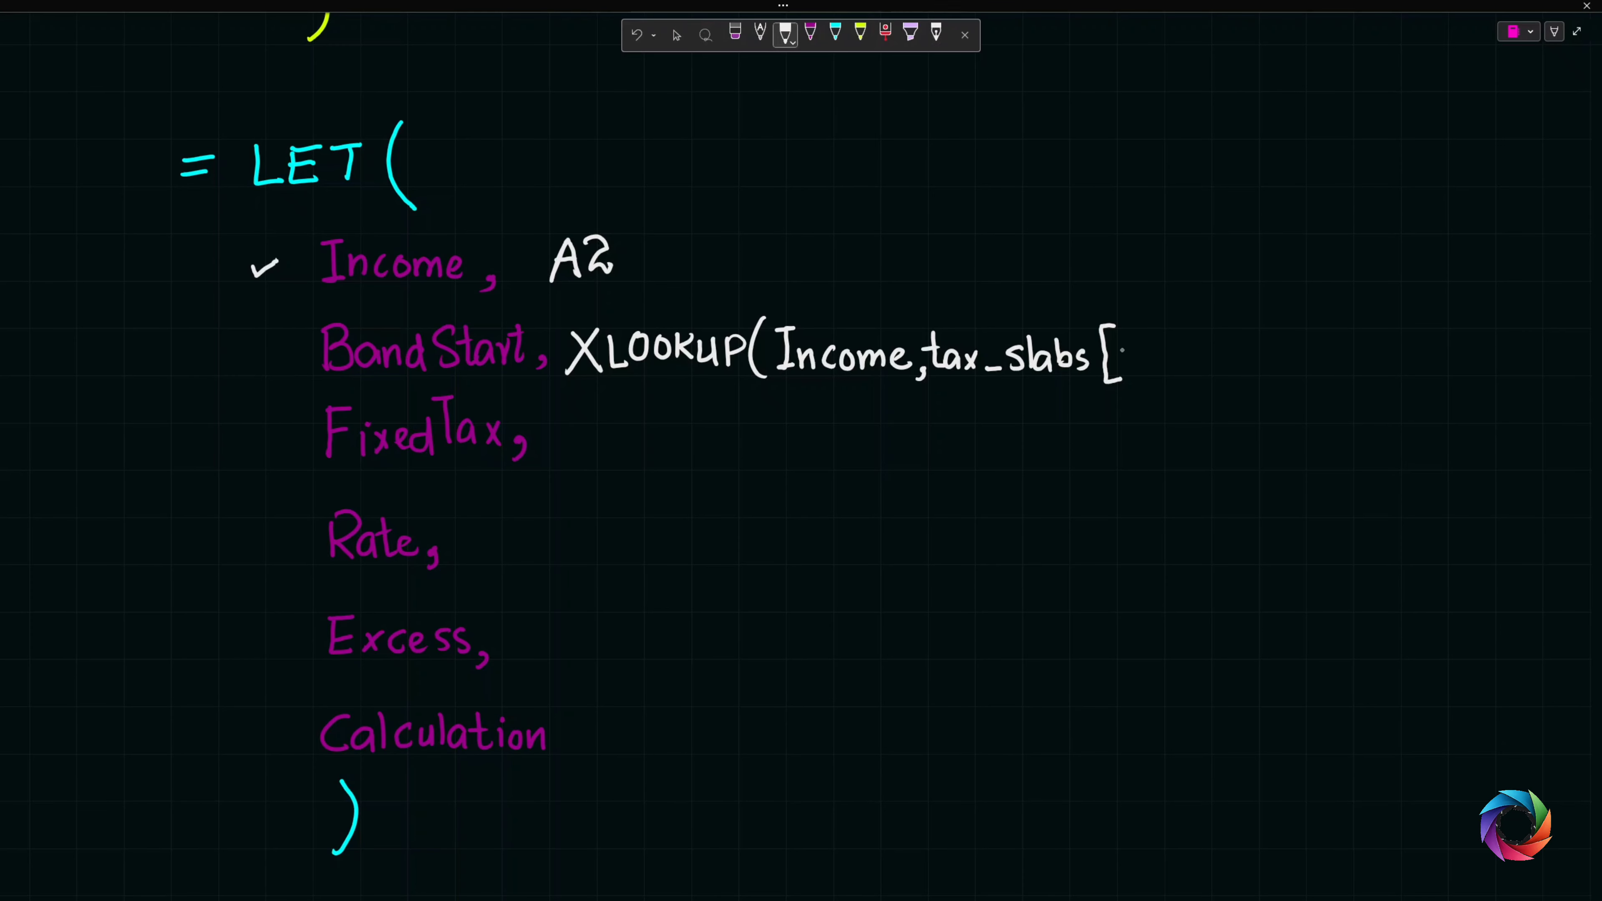
mouse_move(1120, 343)
left_mouse_down()
mouse_move(1119, 371)
mouse_move(1136, 346)
mouse_move(1177, 372)
mouse_move(1206, 352)
mouse_move(1195, 381)
mouse_move(1221, 387)
left_mouse_up()
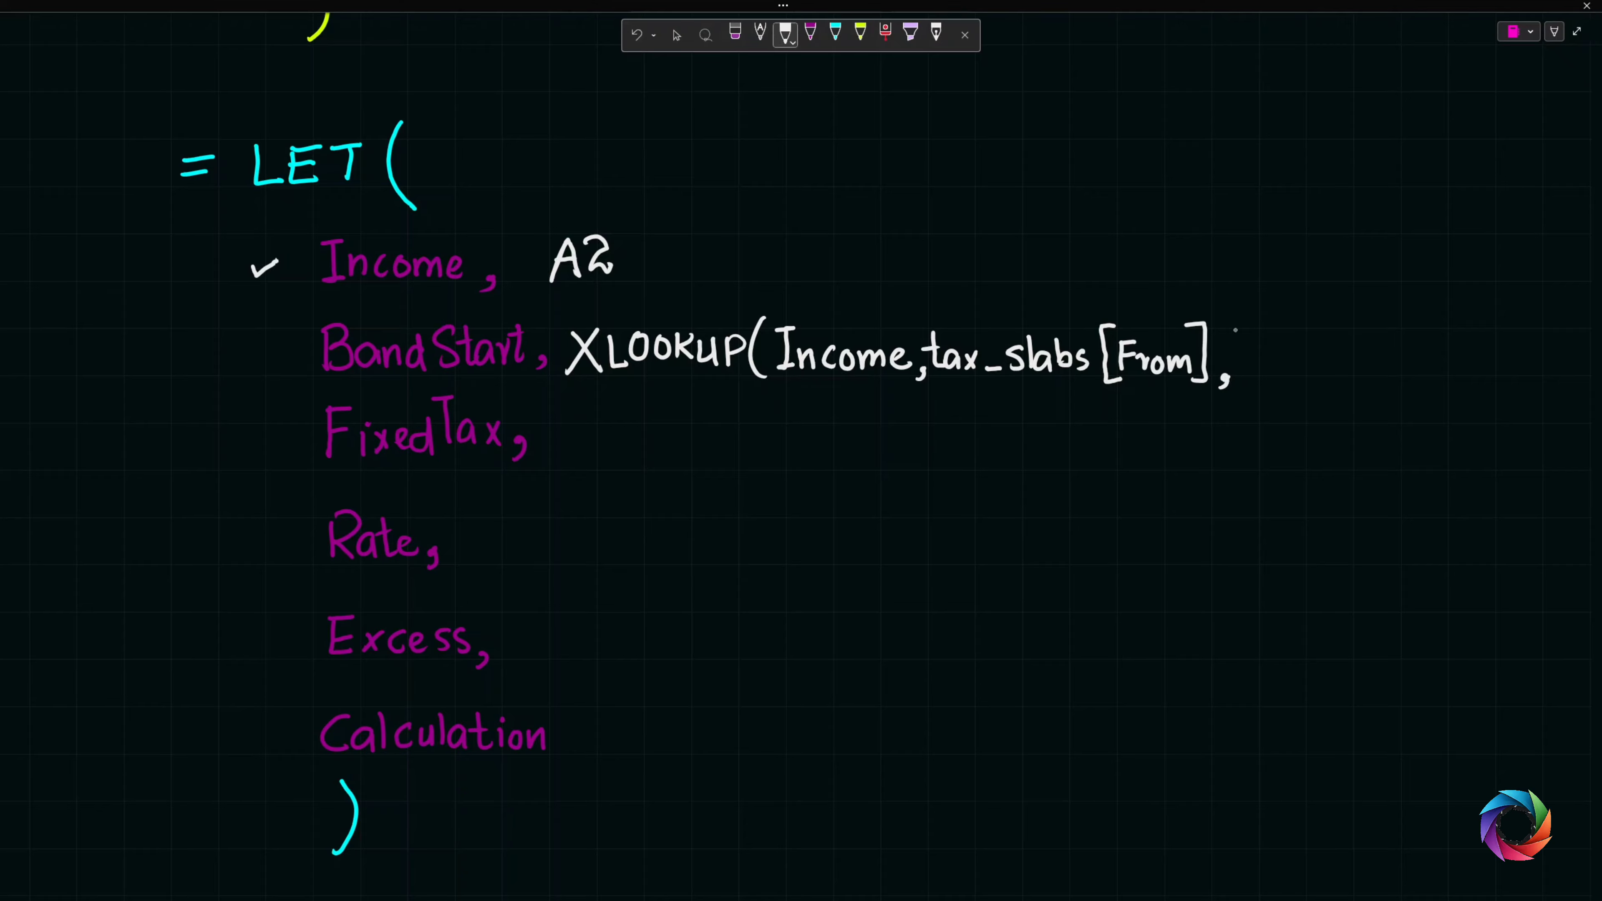
mouse_move(1253, 321)
left_mouse_down()
mouse_move(1242, 354)
mouse_move(1264, 383)
left_mouse_up()
left_click_drag(1269, 343, 1248, 330)
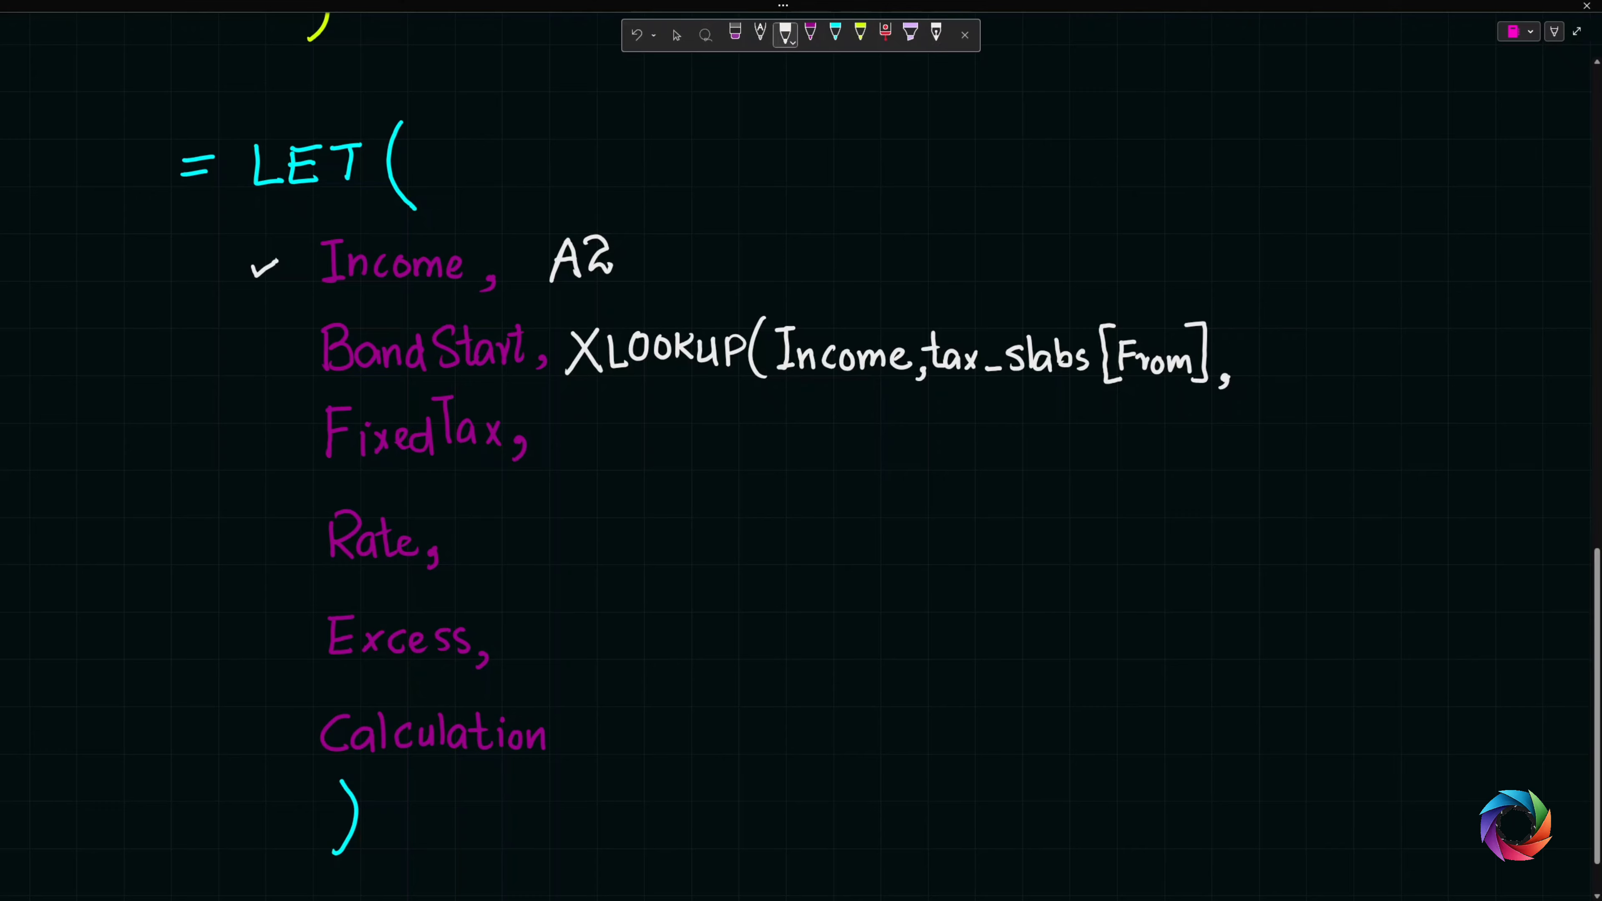
- Mark the BandStart line with a tick and its lookup array with an overline, and write tax_slabs[From] as the return array
left_click_drag(251, 350, 285, 334)
mouse_move(936, 311)
left_mouse_down()
mouse_move(1207, 310)
mouse_move(1251, 372)
mouse_move(1364, 372)
mouse_move(1415, 352)
mouse_move(1411, 371)
mouse_move(1464, 383)
mouse_move(1479, 342)
left_mouse_up()
left_click_drag(1469, 359, 1534, 371)
mouse_move(1539, 328)
left_mouse_down()
mouse_move(1534, 395)
mouse_move(1554, 380)
left_mouse_up()
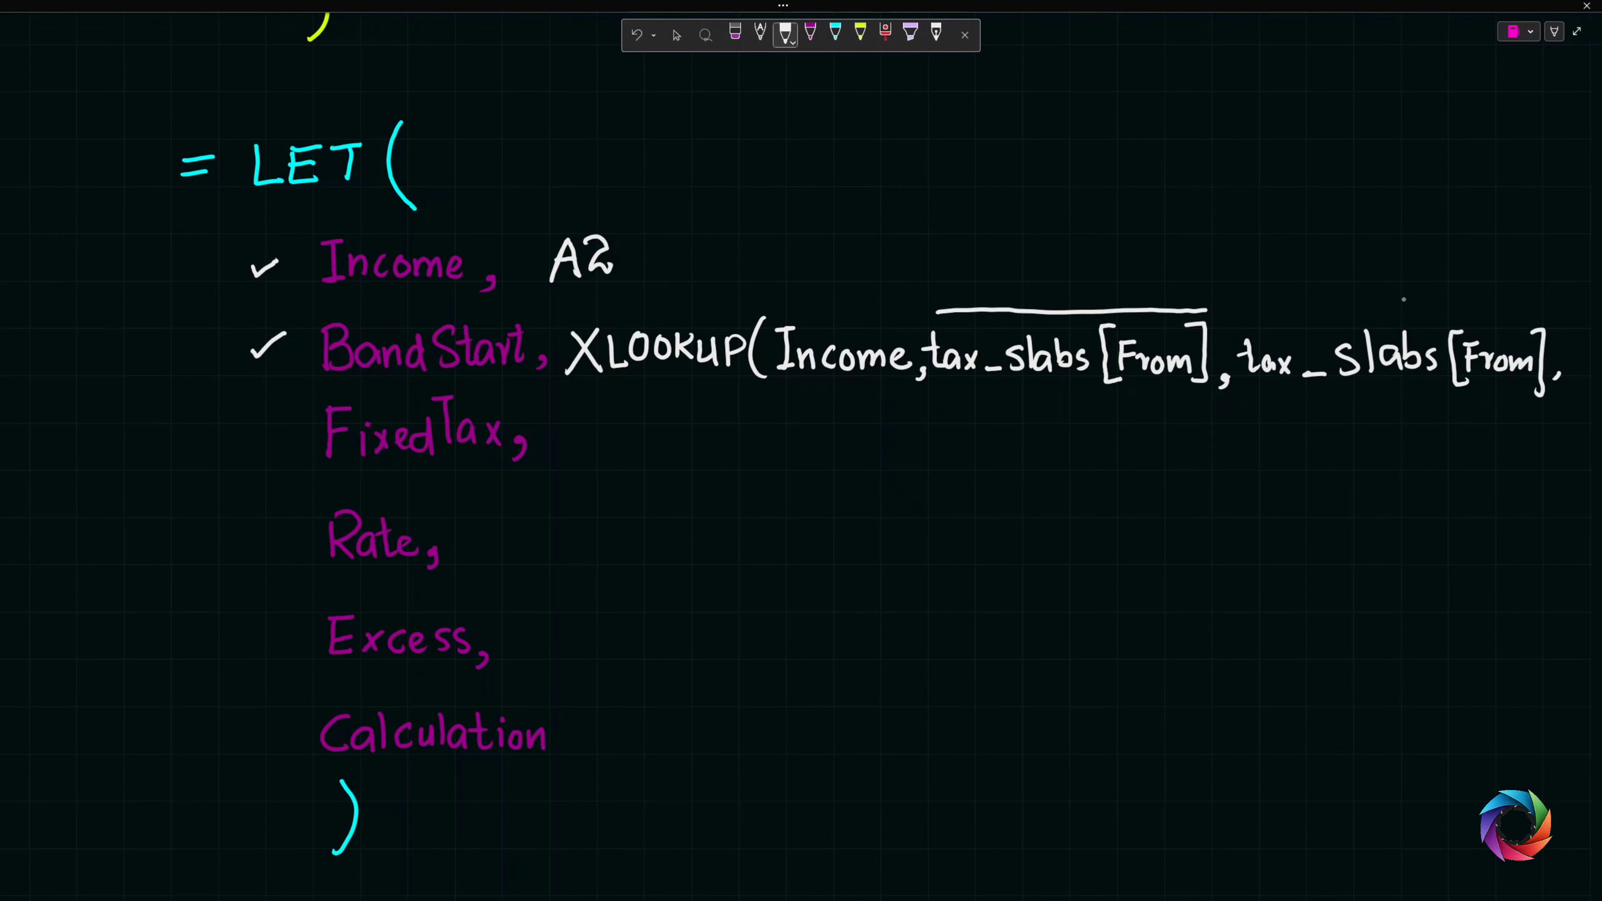
- Complete the BandStart XLOOKUP in white ink with a skipped argument, -1 and a closing parenthesis
key("Escape")
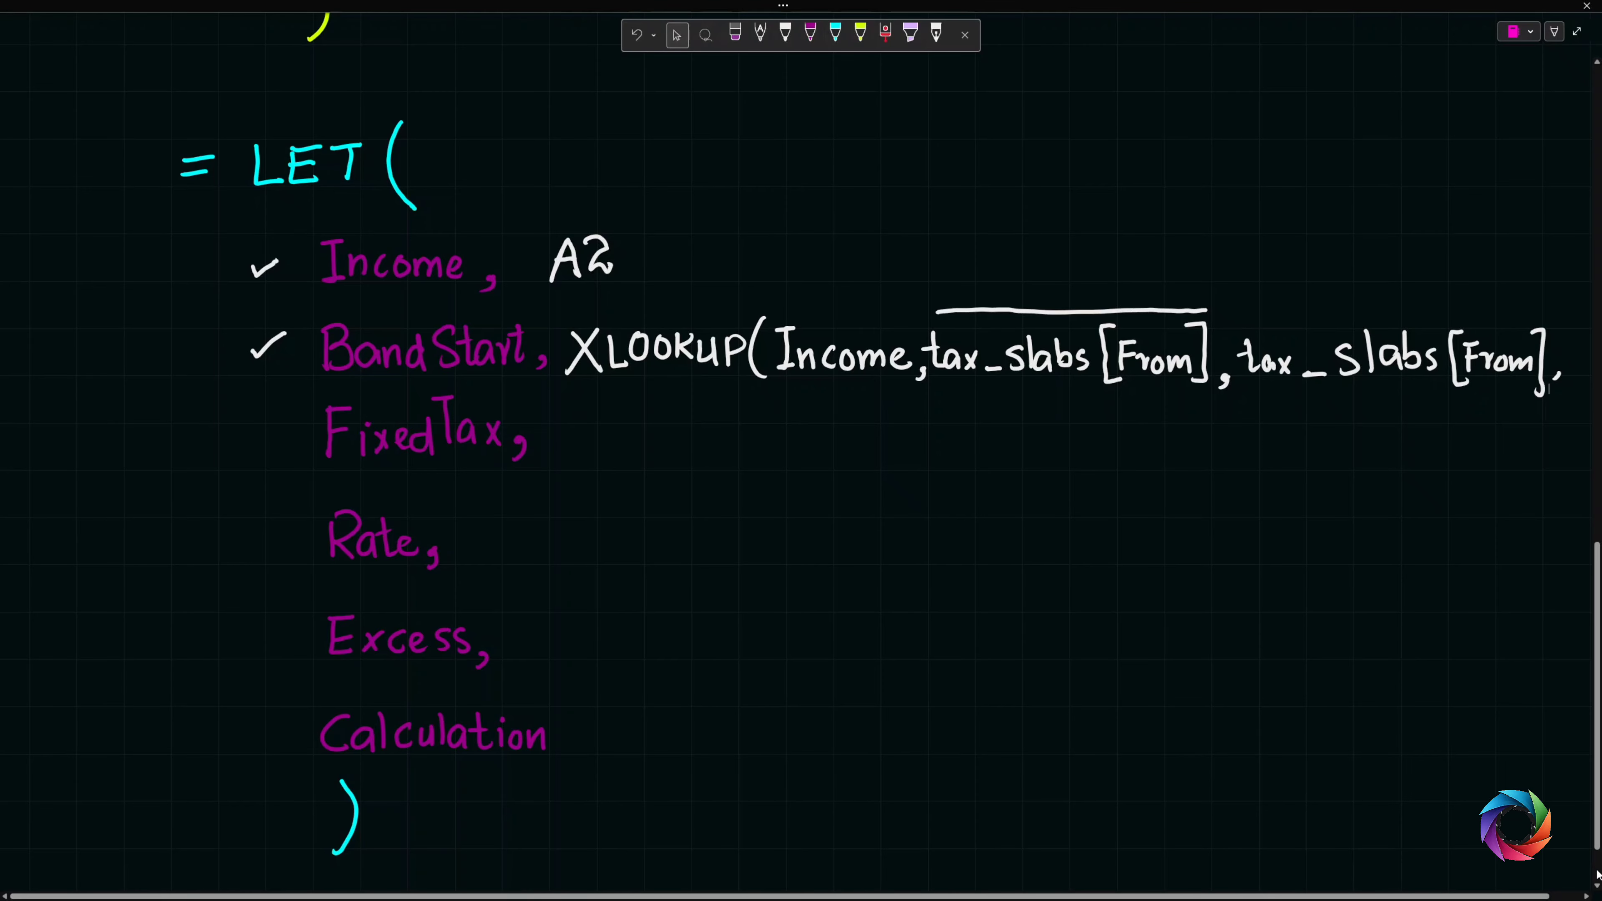
left_click(1586, 897)
left_click(1586, 896)
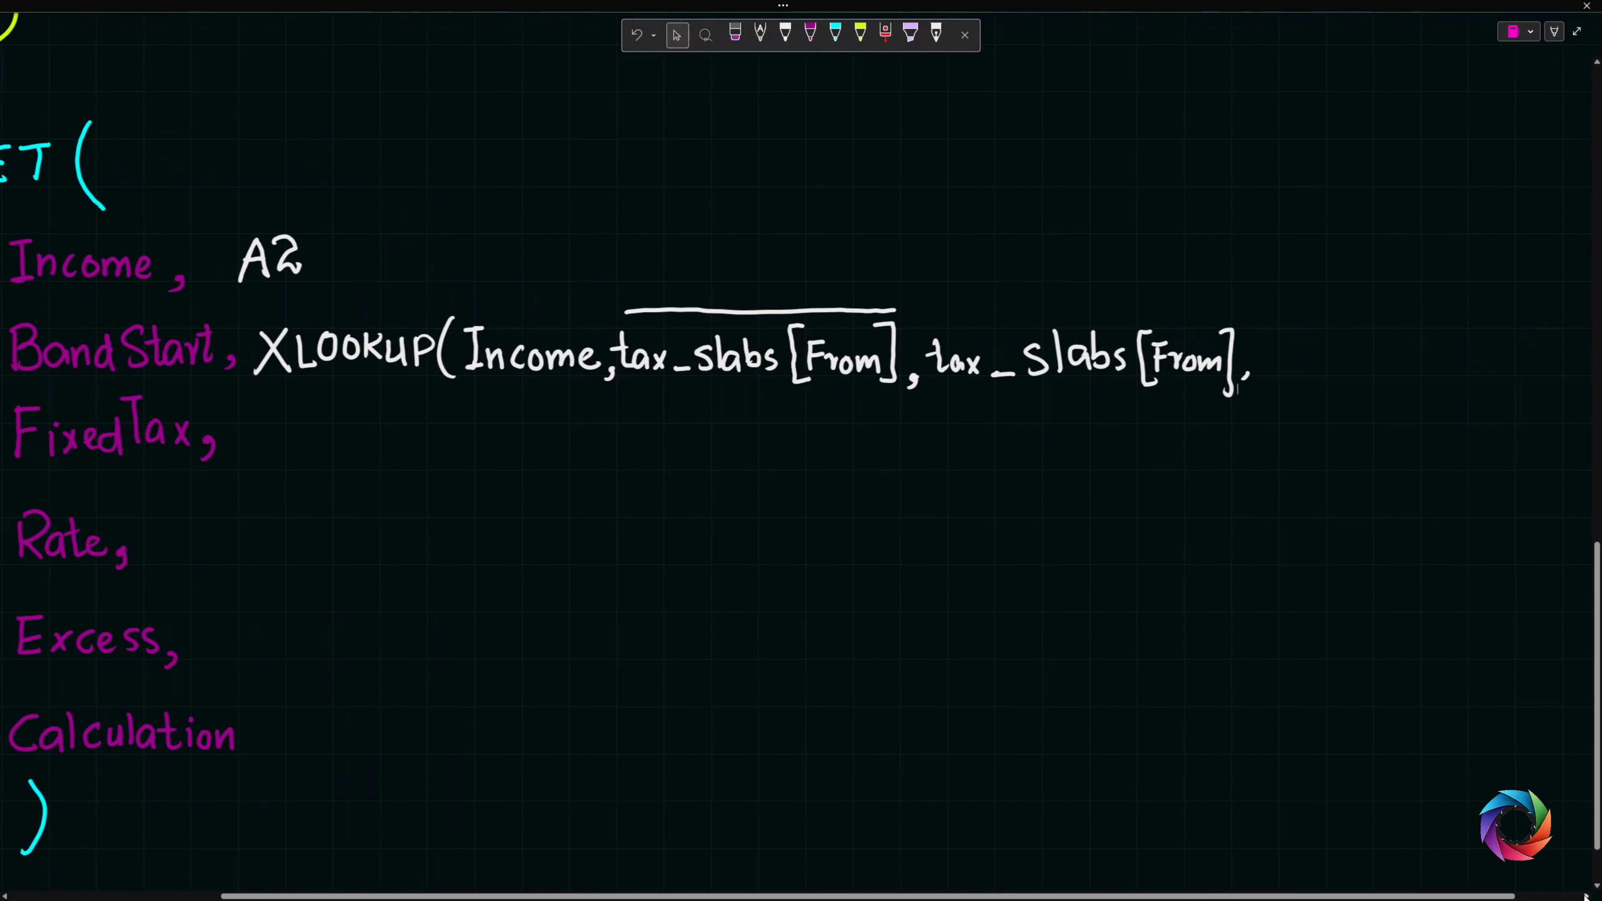
left_click(5, 896)
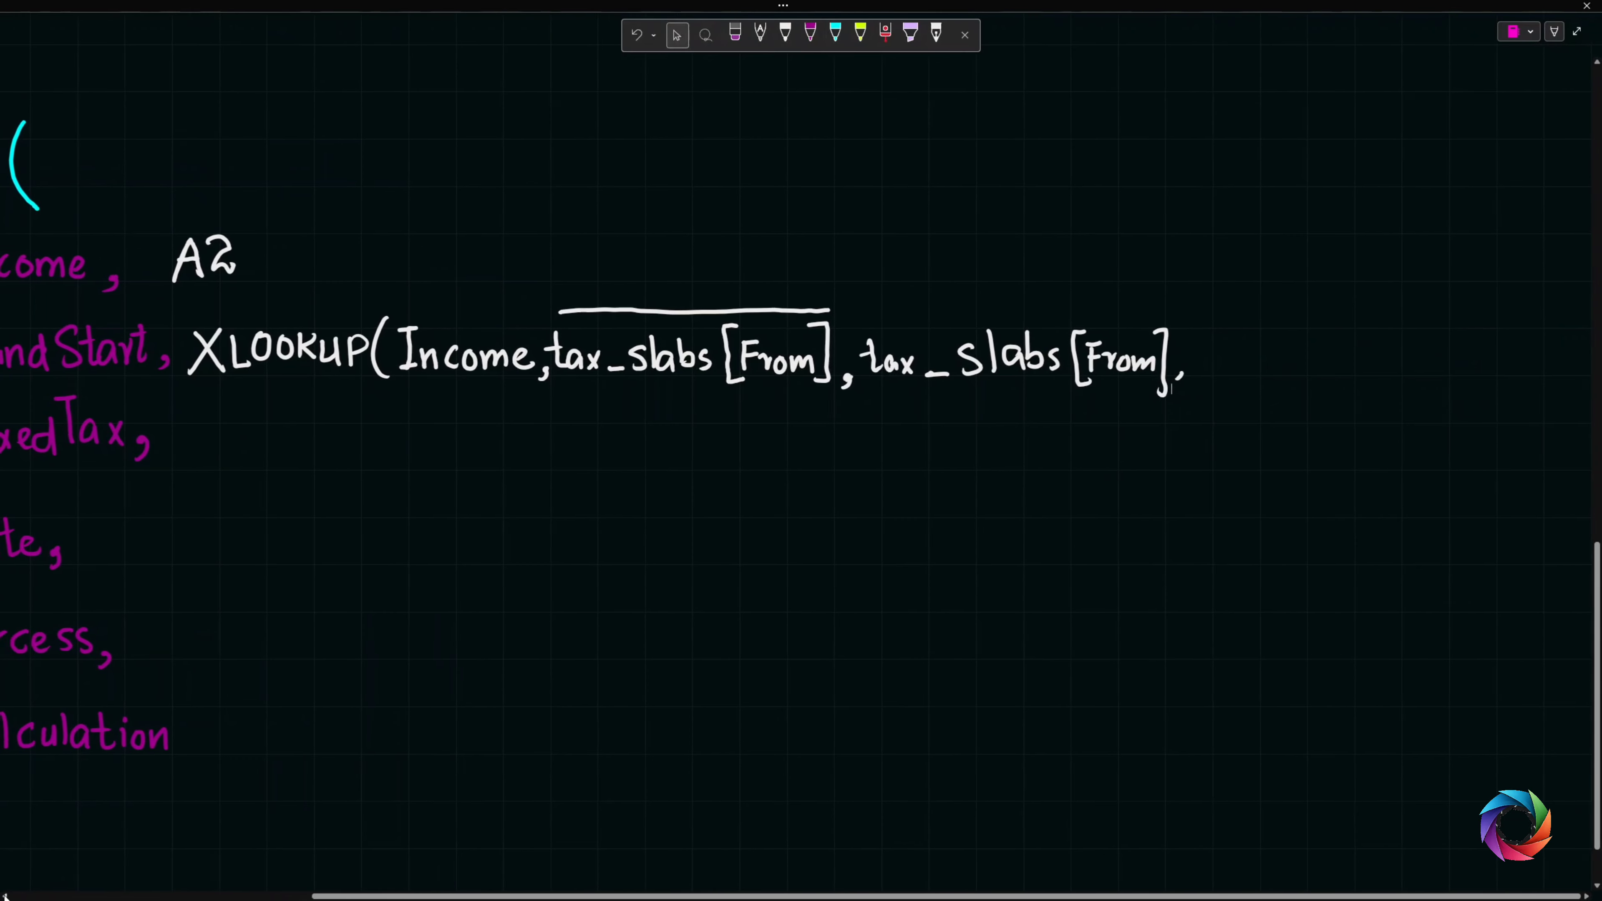
left_click(5, 897)
left_click(5, 897)
left_click(5, 896)
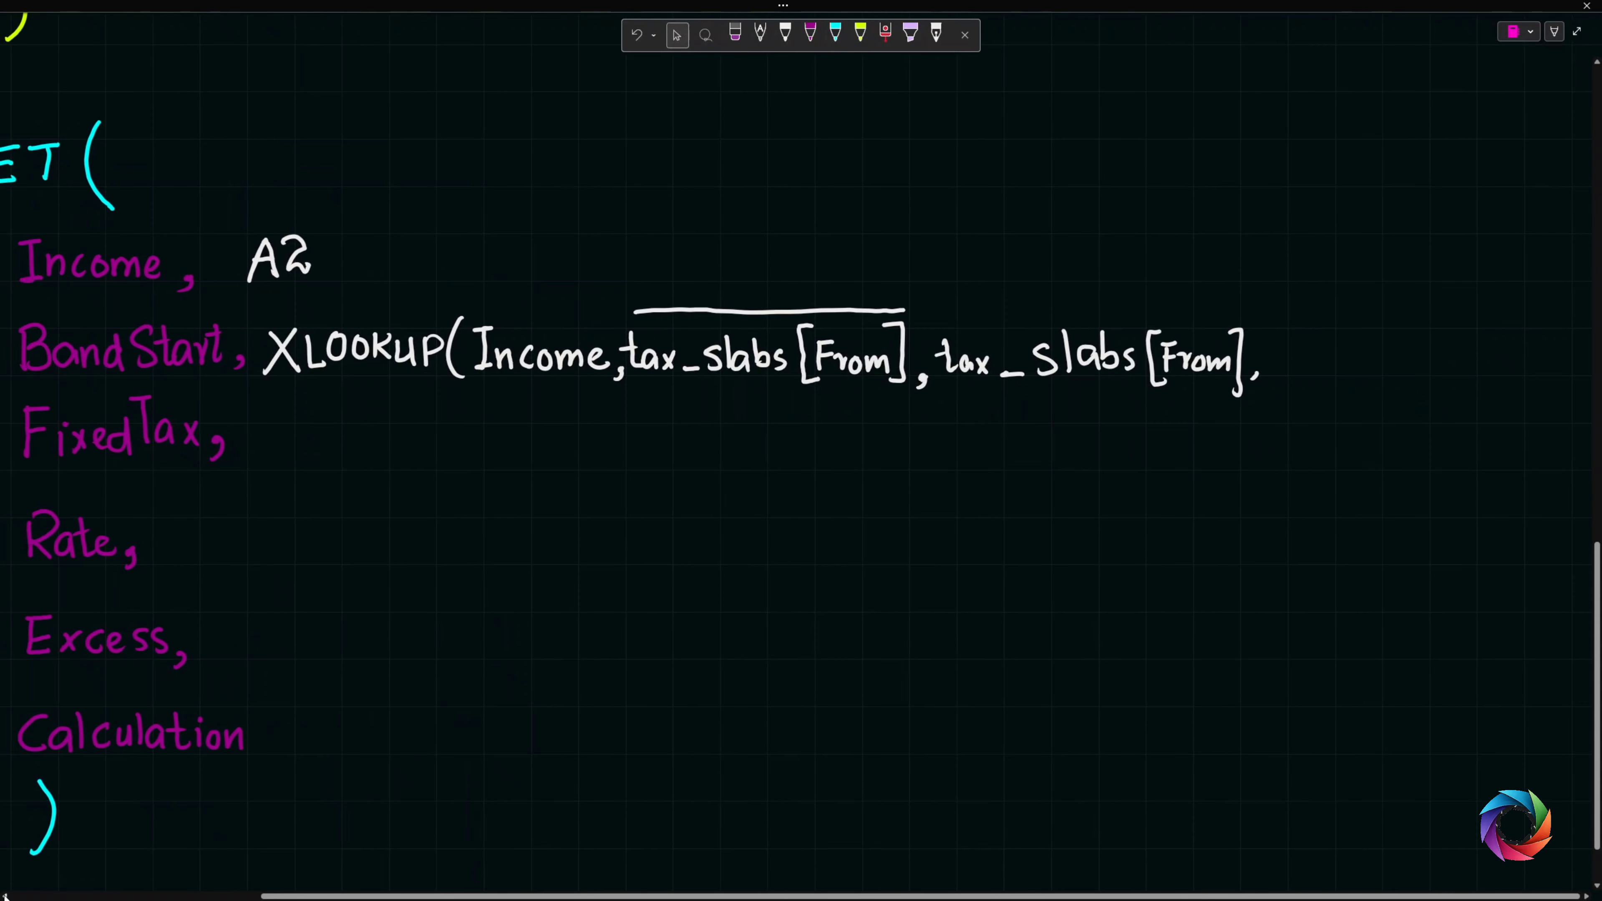
left_click(5, 897)
left_click(5, 897)
left_click(5, 896)
left_click(5, 897)
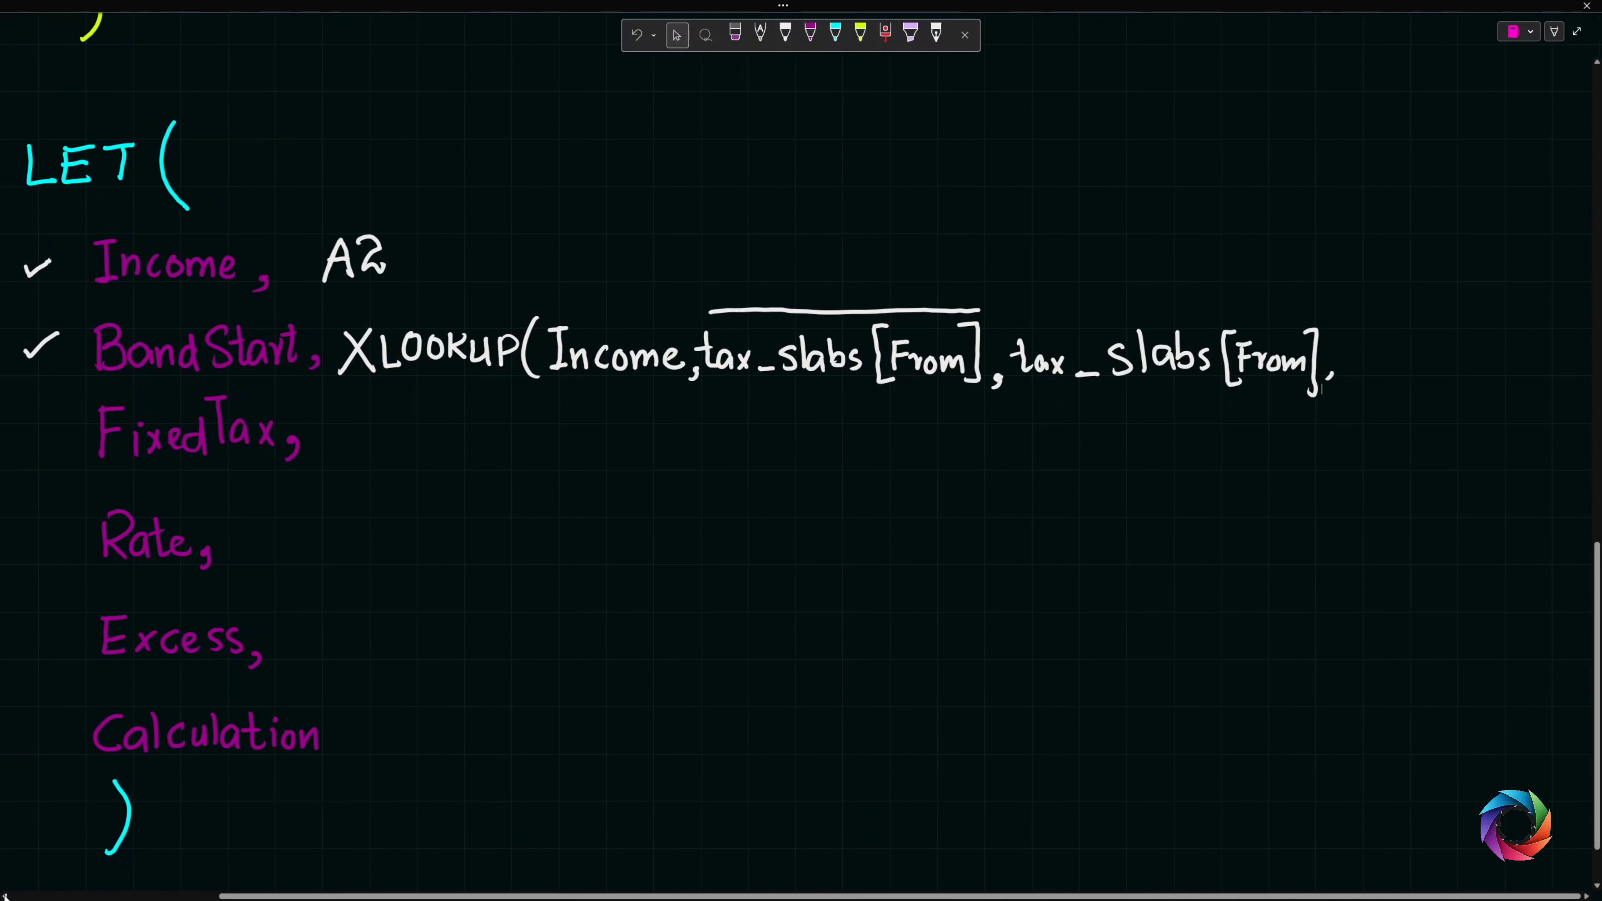
left_click(5, 897)
left_click(5, 897)
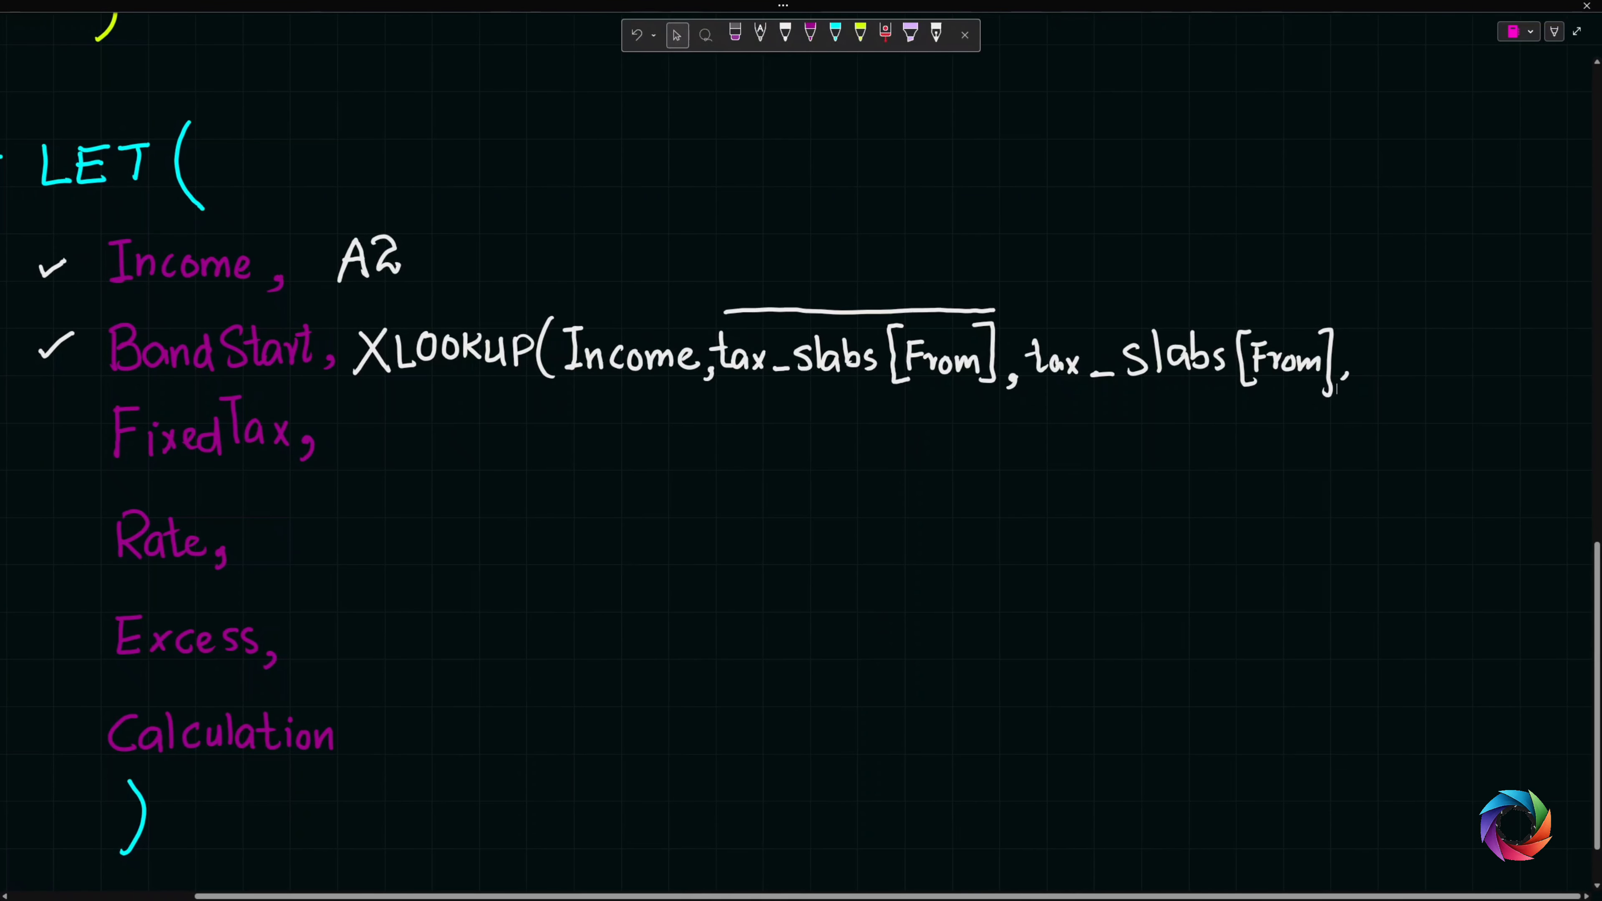
left_click(785, 33)
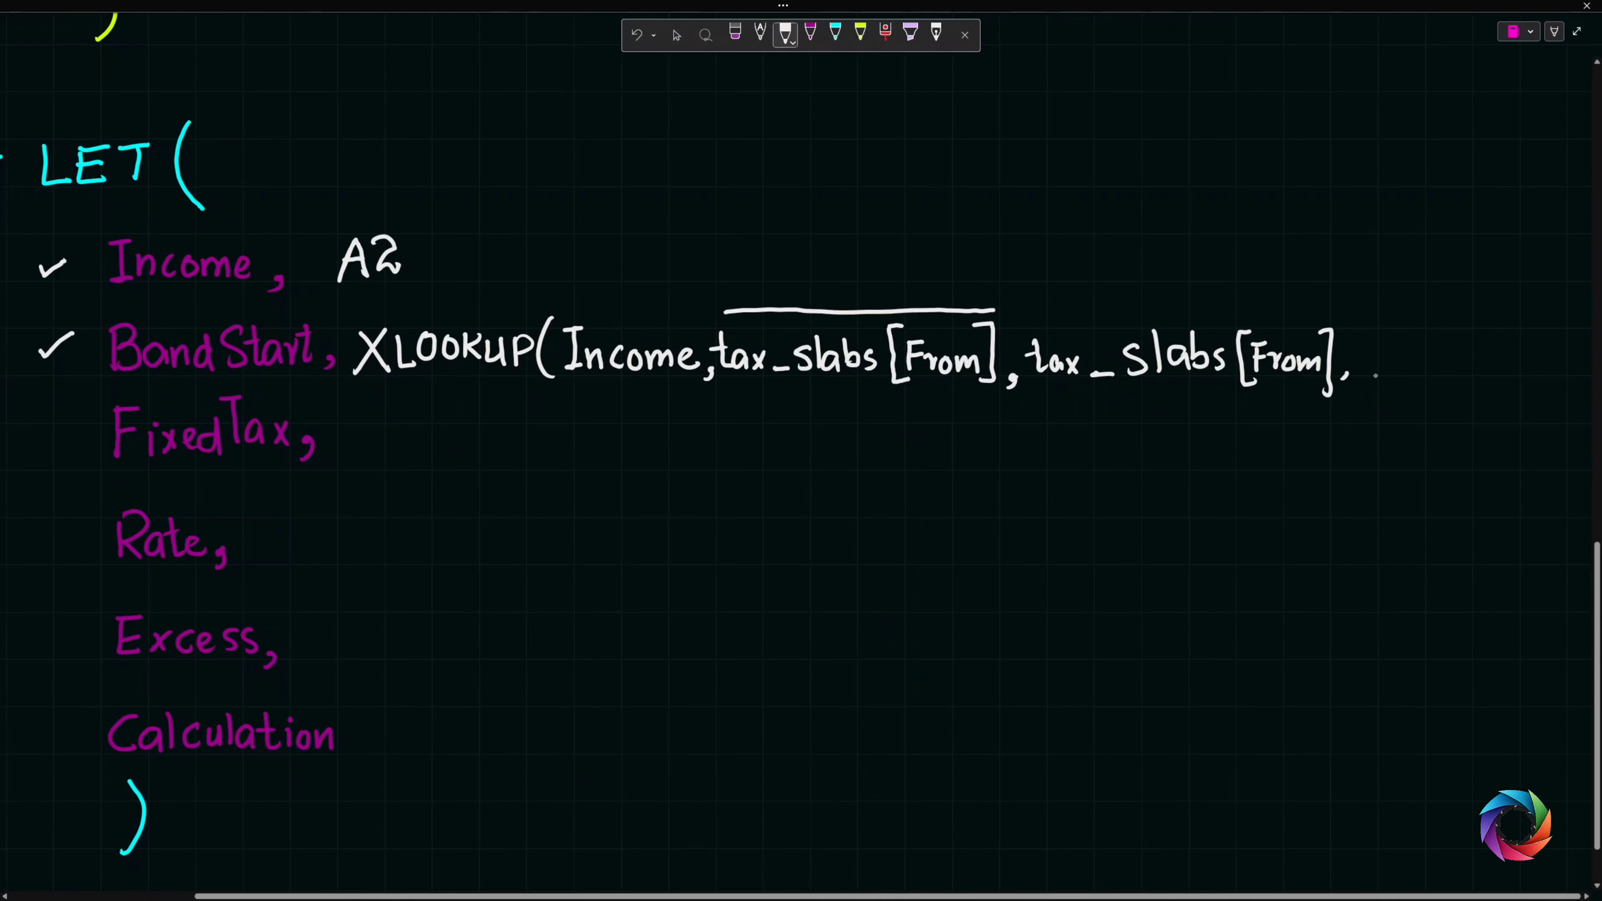
left_click_drag(1378, 374, 1368, 386)
mouse_move(1351, 367)
left_mouse_down()
mouse_move(1338, 387)
mouse_move(1440, 357)
mouse_move(1460, 373)
mouse_move(1485, 344)
mouse_move(1458, 394)
left_mouse_up()
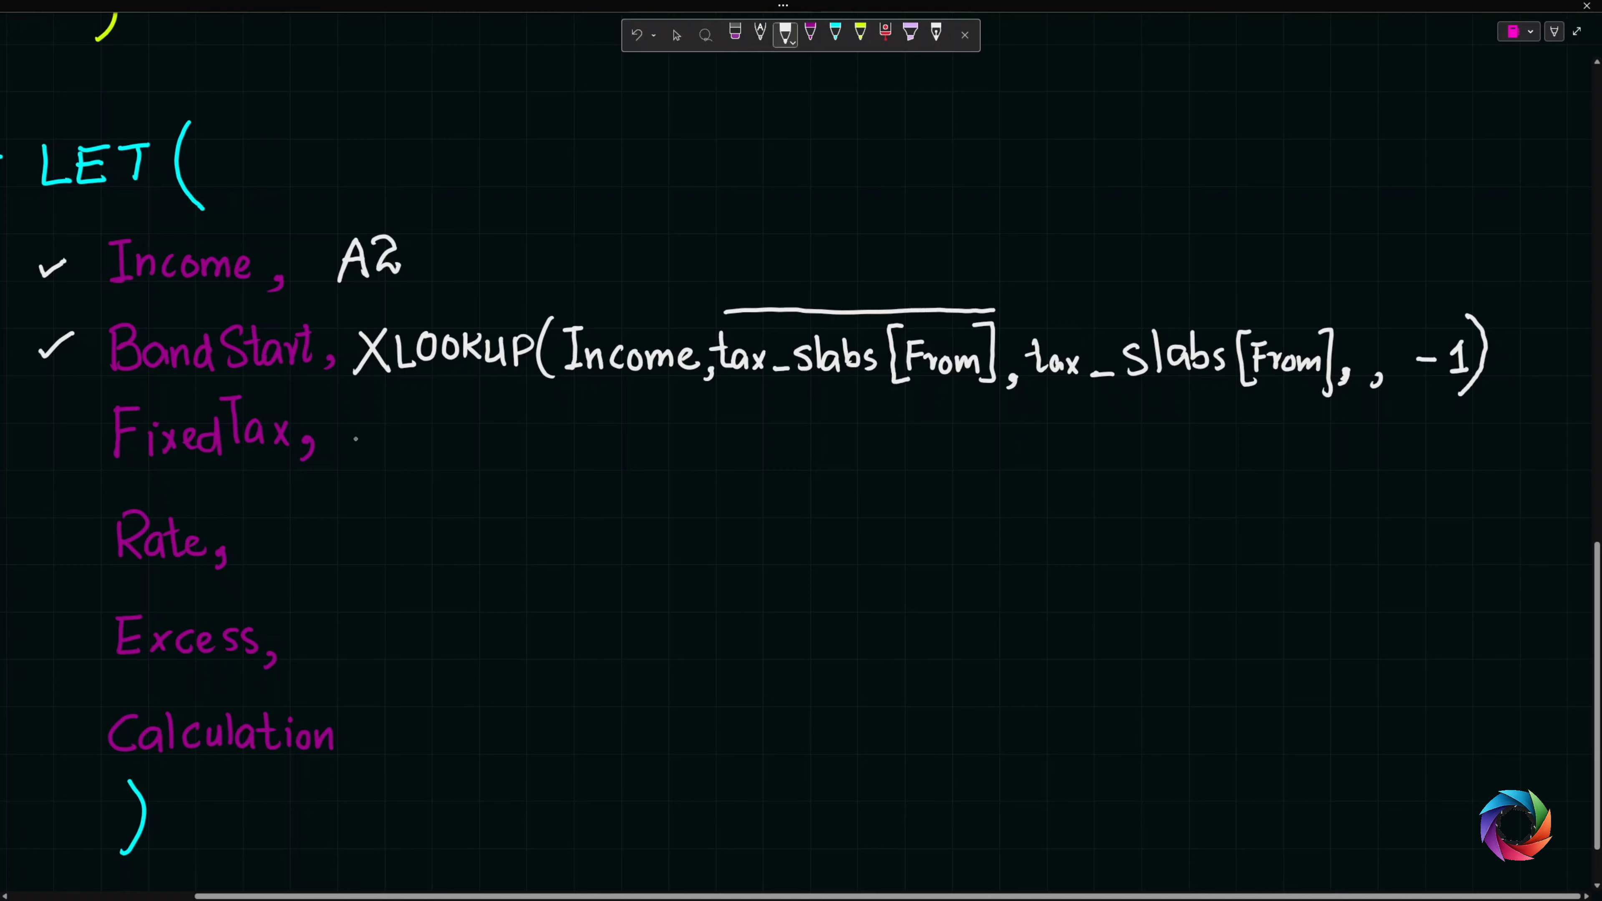
- Tick the FixedTax line and begin its formula by handwriting XLOOKUP(Income, beside it
mouse_move(365, 417)
left_mouse_down()
mouse_move(340, 446)
mouse_move(371, 448)
left_mouse_up()
left_click_drag(43, 443, 74, 429)
mouse_move(391, 415)
left_mouse_down()
mouse_move(408, 445)
mouse_move(420, 413)
left_mouse_up()
left_click_drag(445, 414, 445, 412)
mouse_move(462, 411)
left_mouse_down()
mouse_move(461, 441)
mouse_move(510, 445)
left_mouse_up()
mouse_move(520, 413)
left_mouse_down()
mouse_move(520, 447)
mouse_move(560, 414)
mouse_move(571, 470)
mouse_move(593, 414)
left_mouse_up()
mouse_move(583, 415)
left_mouse_down()
mouse_move(580, 452)
mouse_move(602, 437)
mouse_move(613, 455)
left_mouse_up()
mouse_move(620, 455)
left_mouse_down()
mouse_move(630, 435)
mouse_move(631, 457)
left_mouse_up()
mouse_move(649, 439)
left_mouse_down()
mouse_move(650, 455)
mouse_move(656, 443)
left_mouse_up()
mouse_move(660, 457)
left_mouse_down()
mouse_move(670, 441)
mouse_move(683, 455)
left_mouse_up()
left_click_drag(686, 446, 699, 460)
left_click_drag(712, 455, 710, 474)
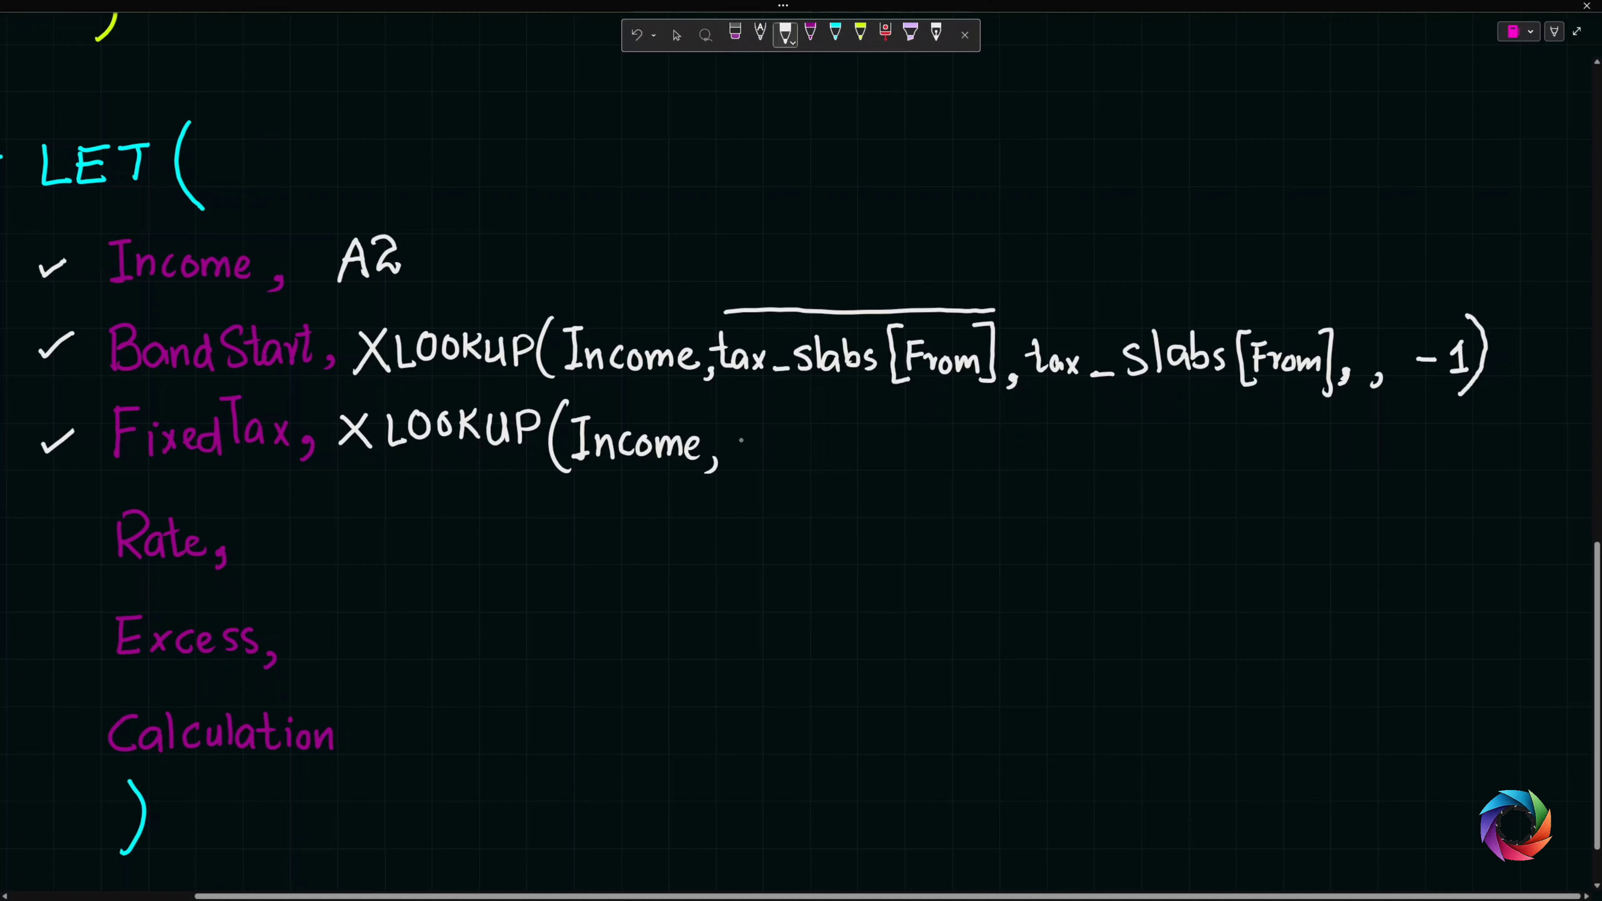
- Complete the FixedTax XLOOKUP by handwriting tax_slabs[From], tax_slabs[Fixed], , -1) after Income
mouse_move(729, 420)
left_mouse_down()
mouse_move(735, 463)
mouse_move(743, 439)
mouse_move(785, 465)
left_mouse_up()
mouse_move(785, 440)
left_mouse_down()
mouse_move(770, 465)
mouse_move(832, 464)
left_mouse_up()
mouse_move(854, 443)
left_mouse_down()
mouse_move(843, 460)
mouse_move(856, 462)
left_mouse_up()
mouse_move(867, 429)
left_mouse_down()
mouse_move(868, 462)
mouse_move(909, 425)
mouse_move(924, 482)
mouse_move(945, 430)
left_mouse_up()
mouse_move(929, 447)
left_mouse_down()
mouse_move(1009, 467)
mouse_move(1013, 419)
mouse_move(1005, 483)
mouse_move(1062, 459)
mouse_move(1061, 433)
left_mouse_up()
mouse_move(1086, 441)
left_mouse_down()
mouse_move(1072, 457)
mouse_move(1089, 459)
left_mouse_up()
mouse_move(1097, 441)
left_mouse_down()
mouse_move(1096, 462)
mouse_move(1147, 447)
mouse_move(1139, 460)
mouse_move(1166, 463)
left_mouse_up()
mouse_move(1183, 442)
left_mouse_down()
mouse_move(1199, 463)
mouse_move(1248, 457)
mouse_move(1264, 480)
mouse_move(1286, 430)
mouse_move(1290, 464)
left_mouse_up()
mouse_move(1298, 465)
left_mouse_down()
mouse_move(1313, 446)
mouse_move(1312, 464)
mouse_move(1337, 462)
left_mouse_up()
mouse_move(1349, 430)
left_mouse_down()
mouse_move(1352, 466)
mouse_move(1370, 416)
mouse_move(1354, 488)
mouse_move(1427, 474)
mouse_move(1489, 437)
mouse_move(1484, 470)
left_mouse_up()
left_click_drag(1474, 468, 1493, 468)
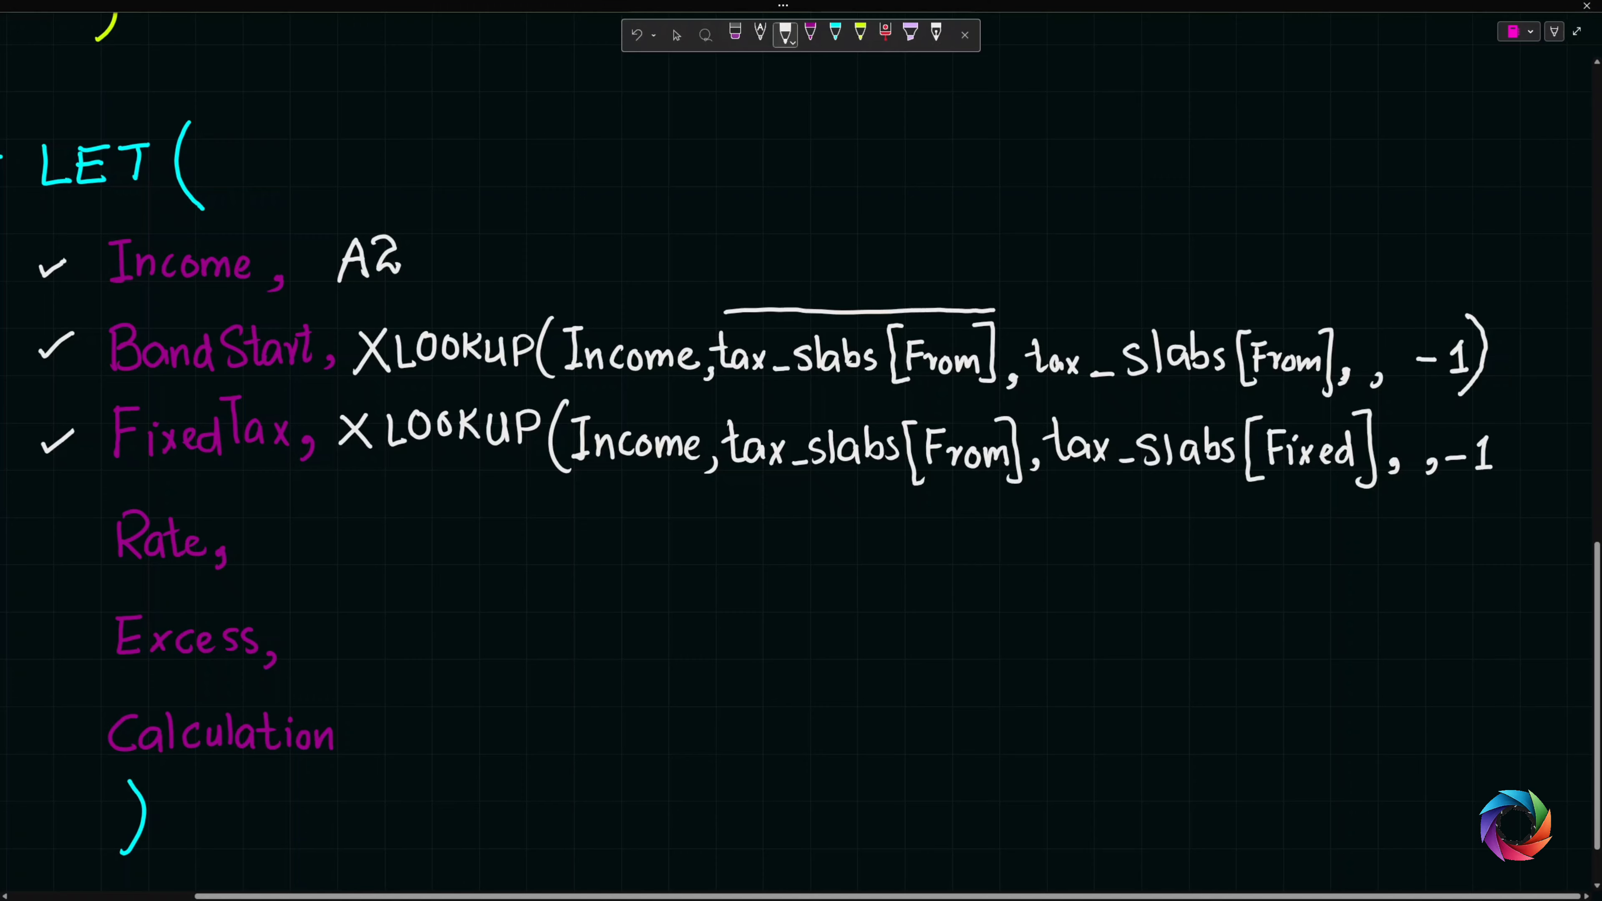
mouse_move(1492, 409)
left_mouse_down()
mouse_move(1507, 454)
mouse_move(1486, 491)
left_mouse_up()
- Tick the Rate line, handwrite XLOOKUP(Income, beside it and circle the A2 reference on the Income line
left_click_drag(34, 539, 65, 528)
left_click_drag(287, 524, 264, 553)
mouse_move(271, 523)
left_mouse_down()
mouse_move(291, 553)
mouse_move(313, 535)
mouse_move(335, 555)
mouse_move(344, 524)
mouse_move(367, 521)
left_mouse_up()
left_click_drag(383, 520, 383, 551)
left_click_drag(401, 518, 385, 537)
mouse_move(386, 537)
left_mouse_down()
mouse_move(424, 553)
mouse_move(433, 522)
mouse_move(439, 552)
left_mouse_up()
mouse_move(439, 523)
left_mouse_down()
mouse_move(481, 566)
mouse_move(505, 512)
left_mouse_up()
mouse_move(496, 513)
left_mouse_down()
mouse_move(503, 555)
mouse_move(575, 539)
mouse_move(606, 554)
mouse_move(621, 533)
mouse_move(650, 566)
left_mouse_up()
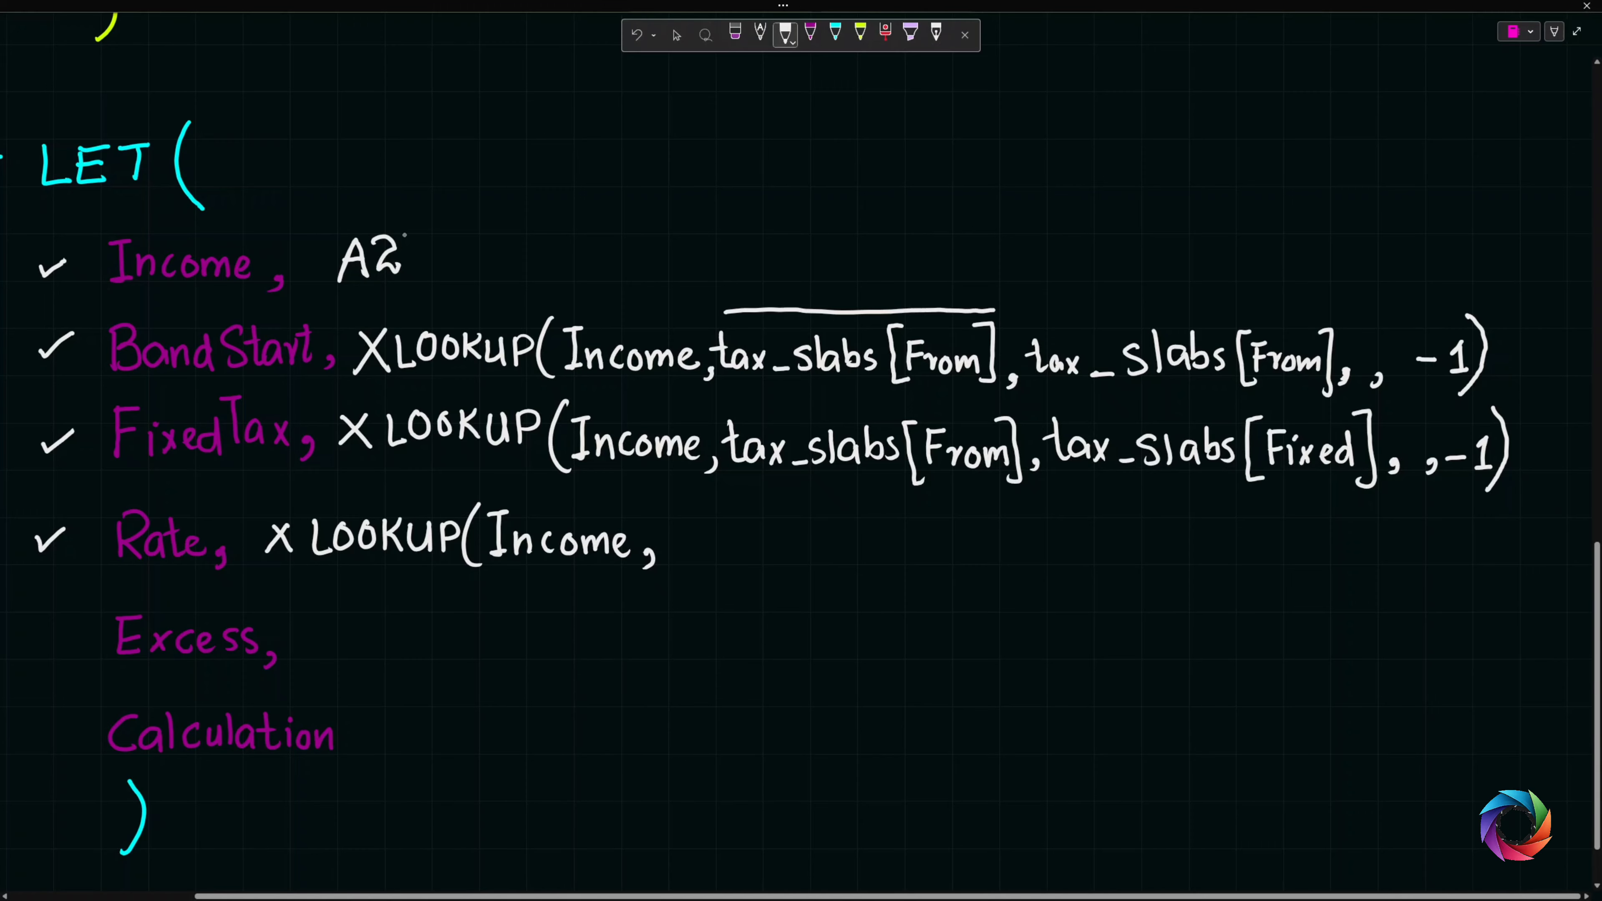
mouse_move(407, 235)
left_mouse_down()
mouse_move(383, 220)
mouse_move(334, 256)
mouse_move(373, 301)
mouse_move(423, 235)
mouse_move(403, 228)
left_mouse_up()
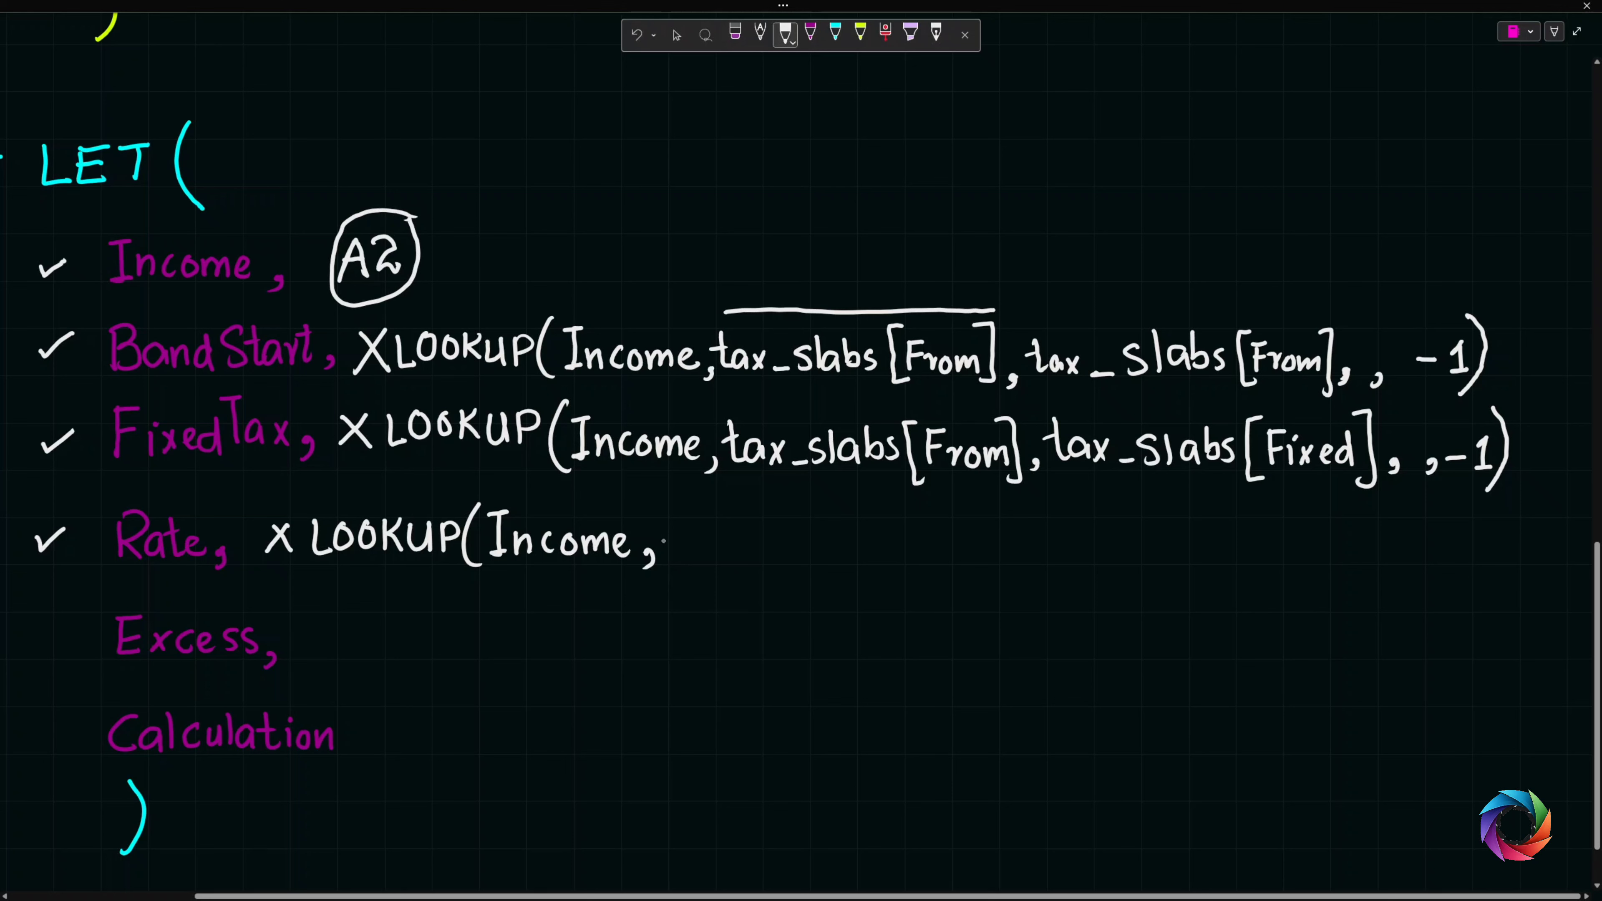
- Complete the Rate XLOOKUP by handwriting tax_slabs[From], tax_slabs[%], , -1) after Income
mouse_move(667, 520)
left_mouse_down()
mouse_move(679, 559)
mouse_move(676, 535)
mouse_move(707, 560)
mouse_move(807, 558)
left_mouse_up()
left_click_drag(821, 519, 823, 558)
mouse_move(829, 536)
left_mouse_down()
mouse_move(843, 532)
mouse_move(830, 557)
mouse_move(876, 585)
left_mouse_up()
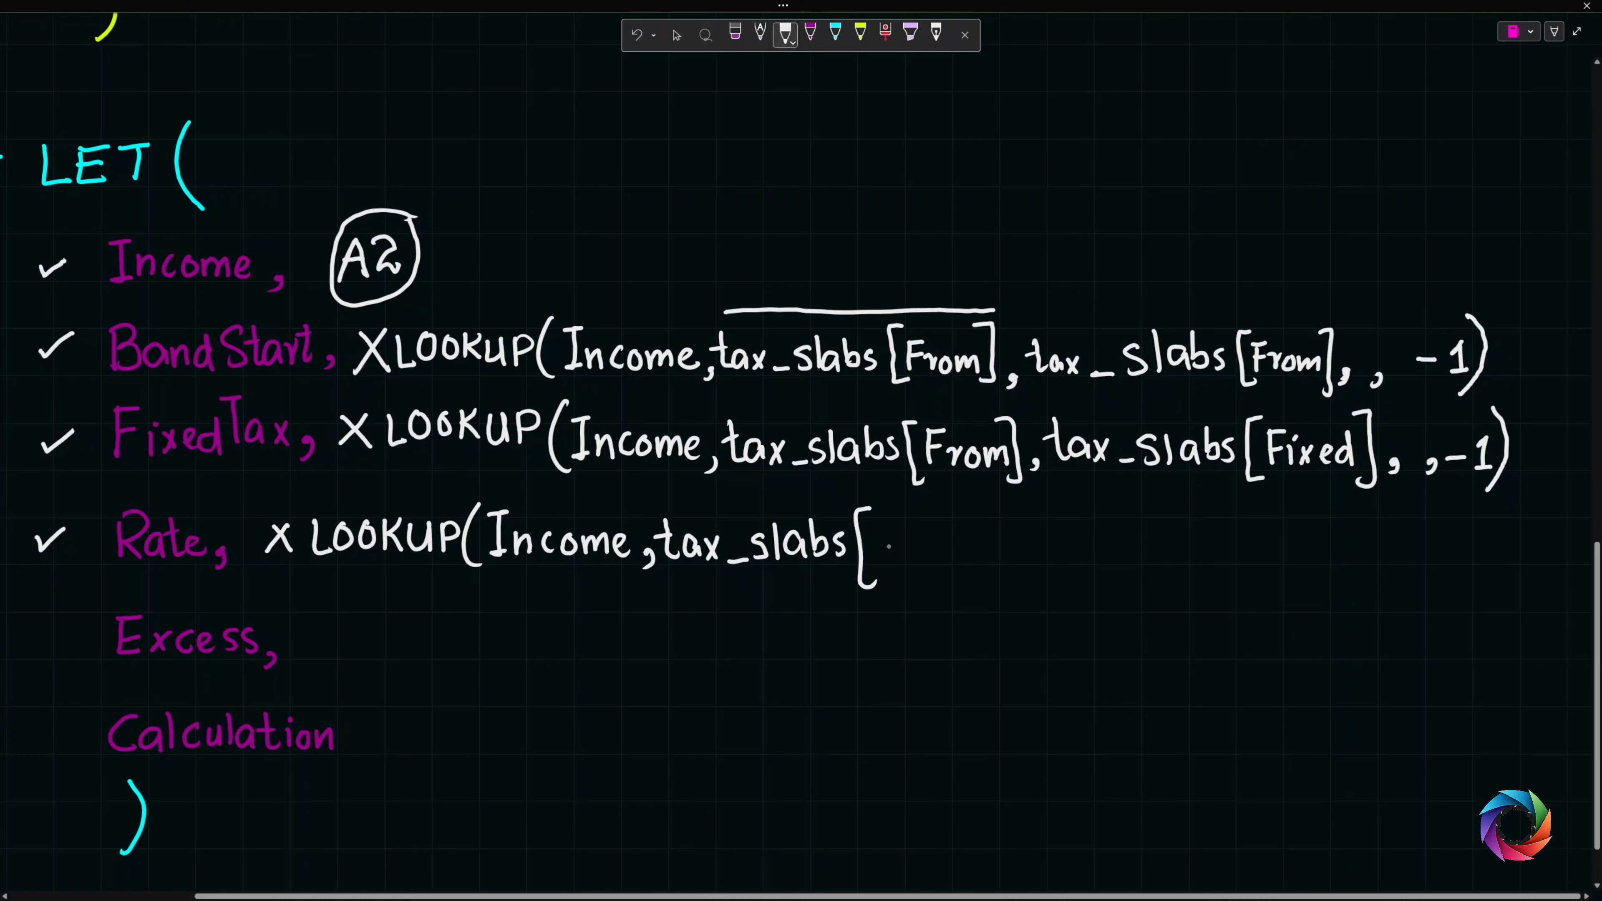
mouse_move(876, 525)
left_mouse_down()
mouse_move(878, 557)
mouse_move(894, 524)
mouse_move(906, 540)
left_mouse_up()
left_click_drag(906, 540, 953, 566)
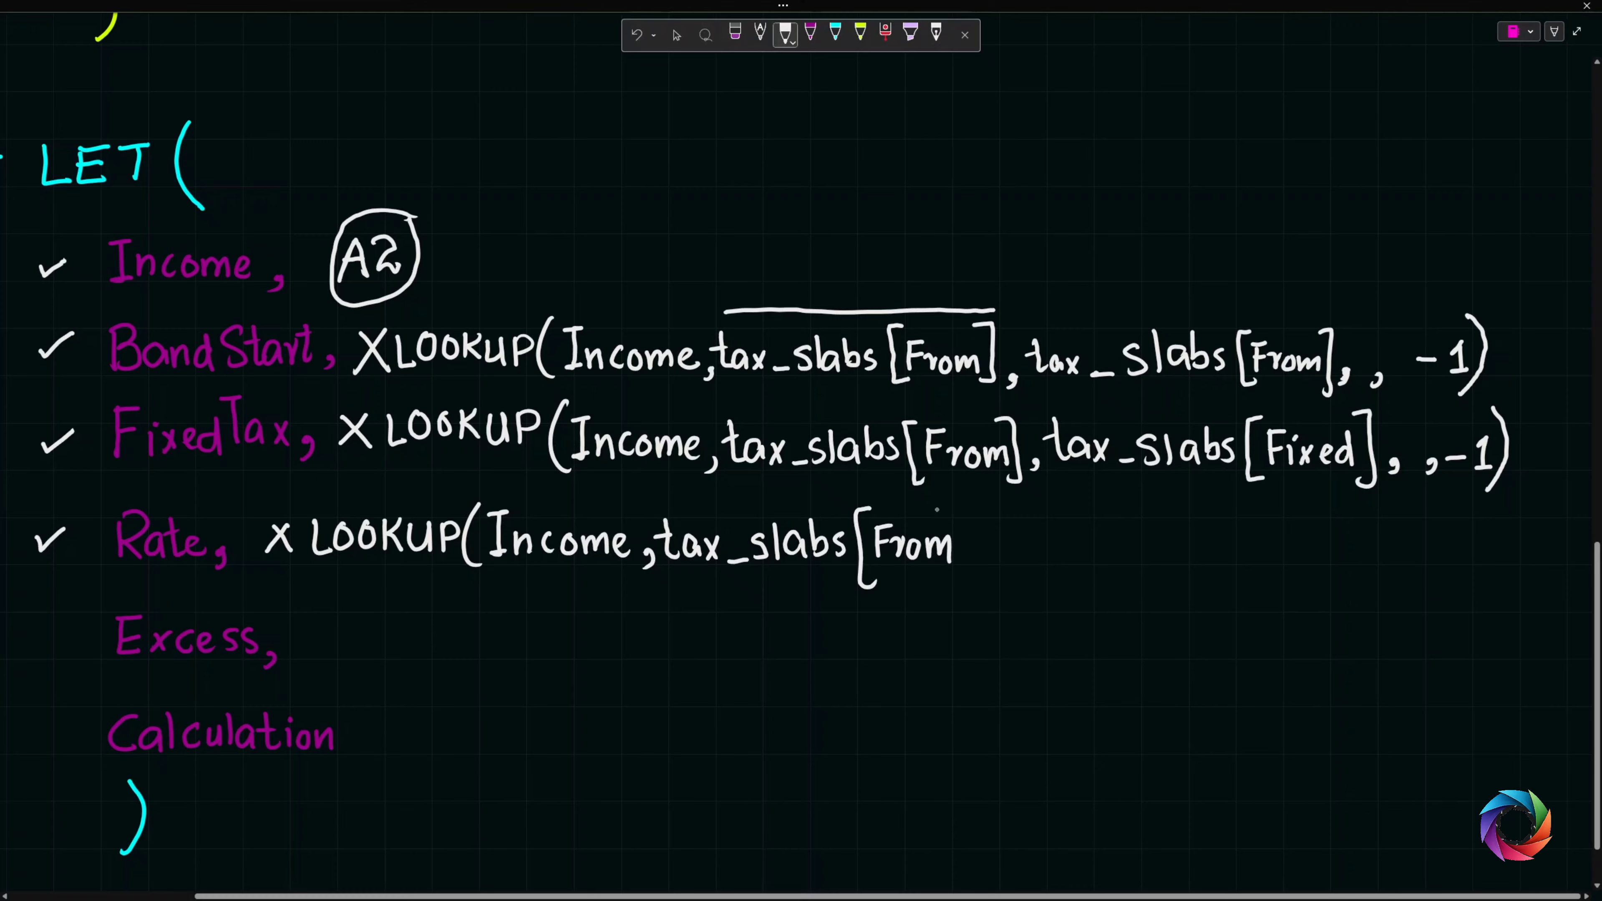
mouse_move(939, 499)
left_mouse_down()
mouse_move(962, 584)
mouse_move(1018, 564)
mouse_move(1027, 536)
mouse_move(1070, 563)
mouse_move(1055, 568)
mouse_move(1164, 548)
mouse_move(1170, 561)
left_mouse_up()
left_click_drag(1176, 521, 1176, 557)
mouse_move(1202, 534)
left_mouse_down()
mouse_move(1192, 558)
mouse_move(1222, 514)
mouse_move(1239, 577)
left_mouse_up()
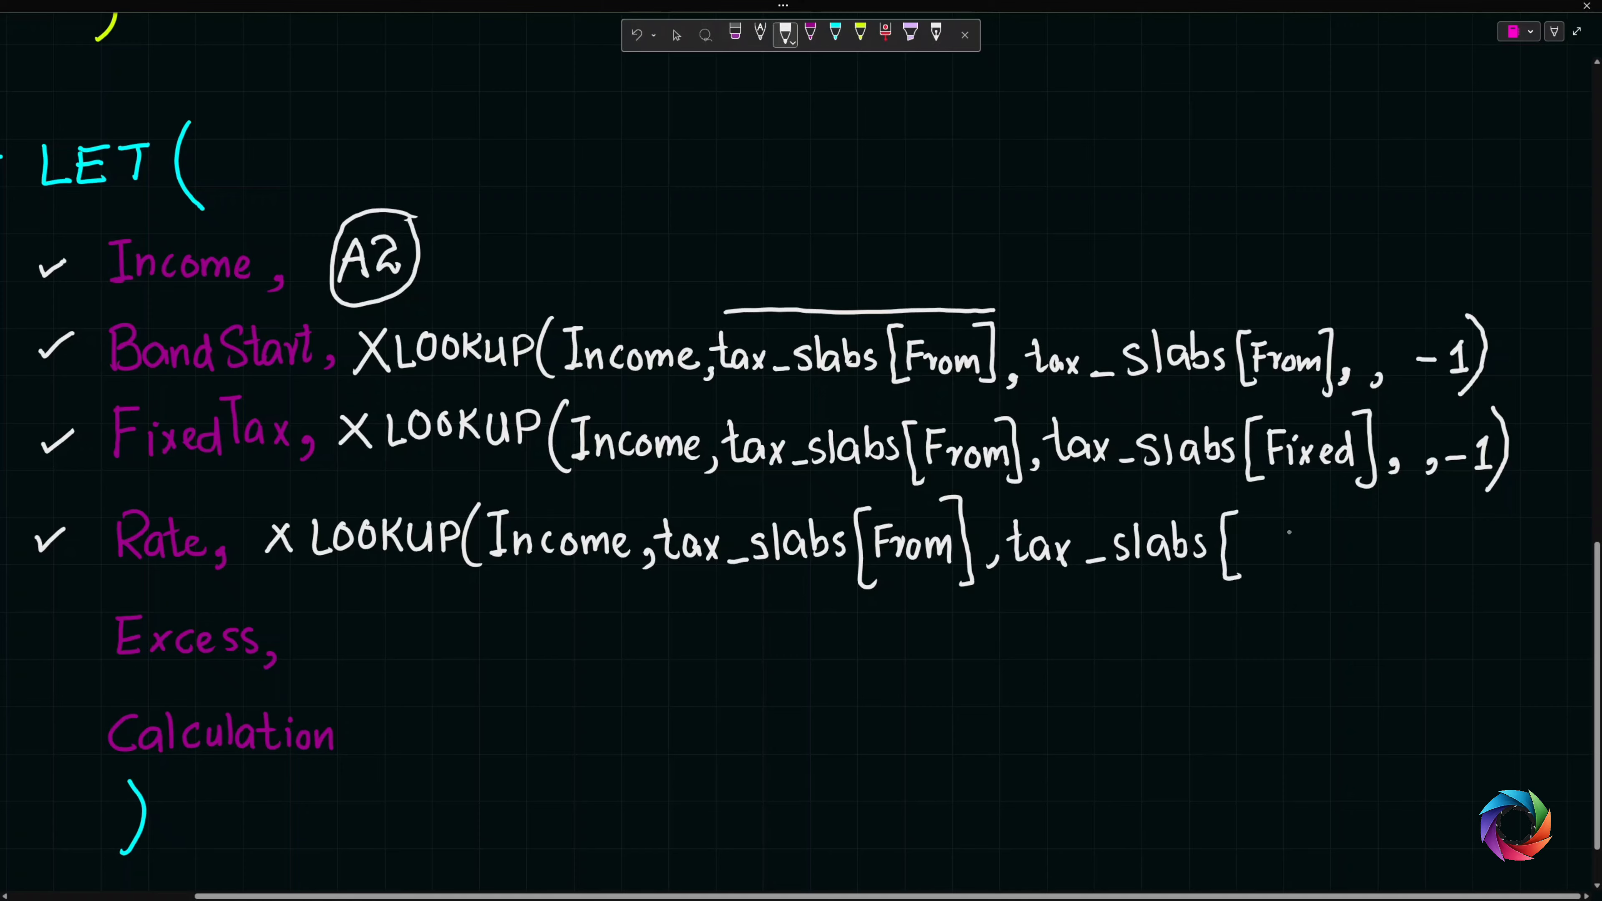
left_click_drag(1296, 522, 1259, 564)
mouse_move(1302, 503)
left_mouse_down()
mouse_move(1304, 578)
mouse_move(1450, 546)
mouse_move(1482, 574)
left_mouse_up()
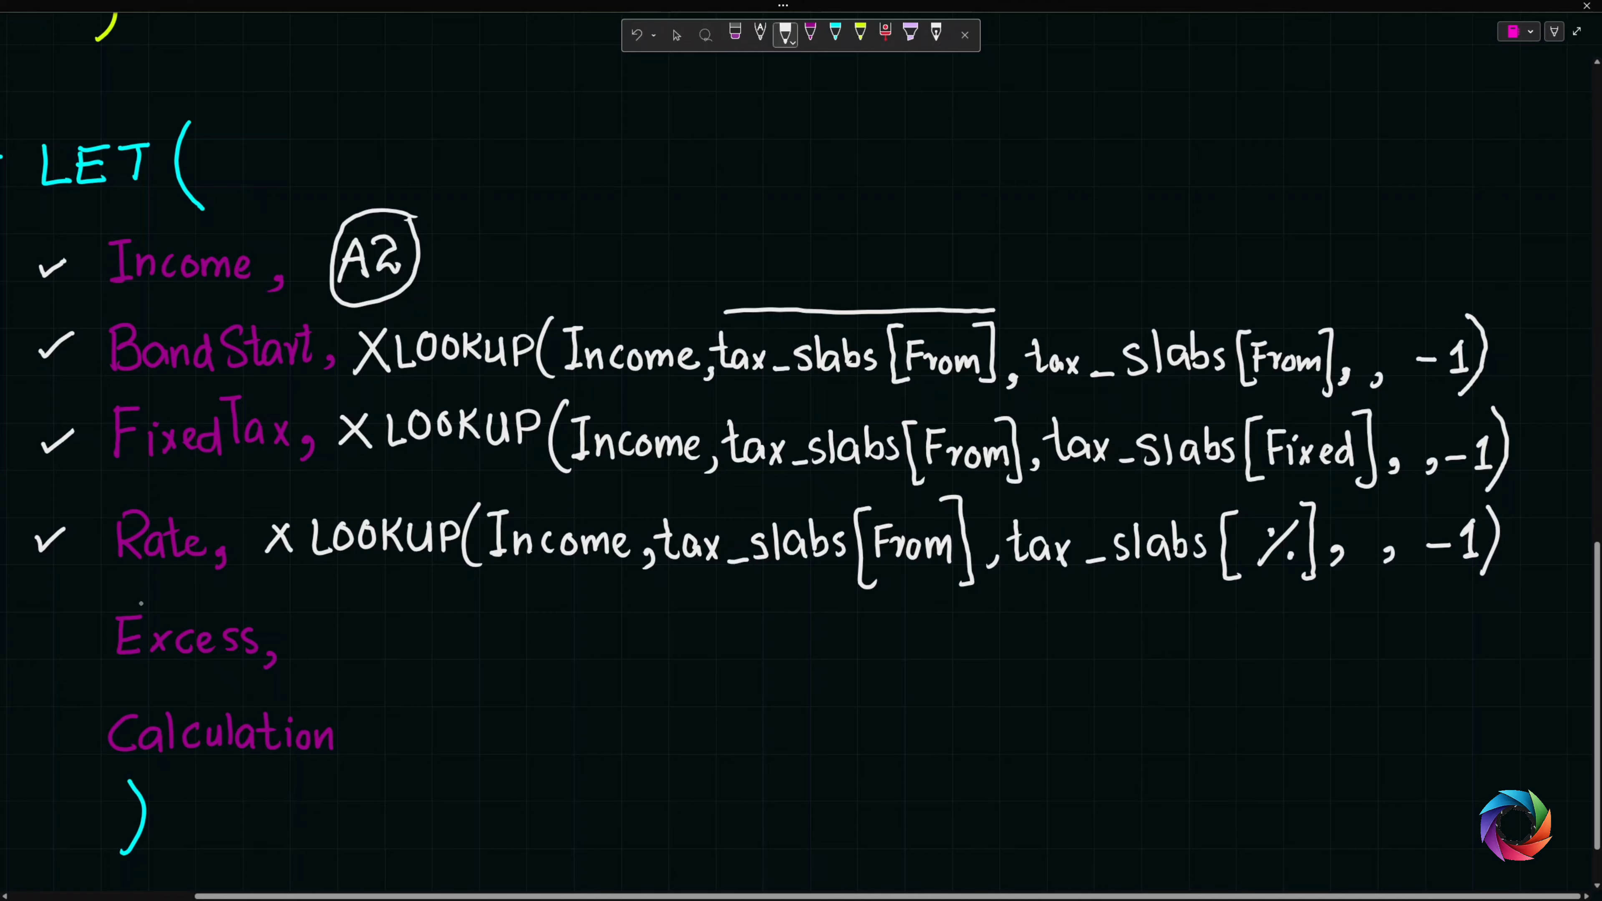
- Tick the Excess line and handwrite (Income - BandStart as the beginning of its formula
left_click_drag(35, 635, 73, 620)
scroll(1090, 321, "up", 15)
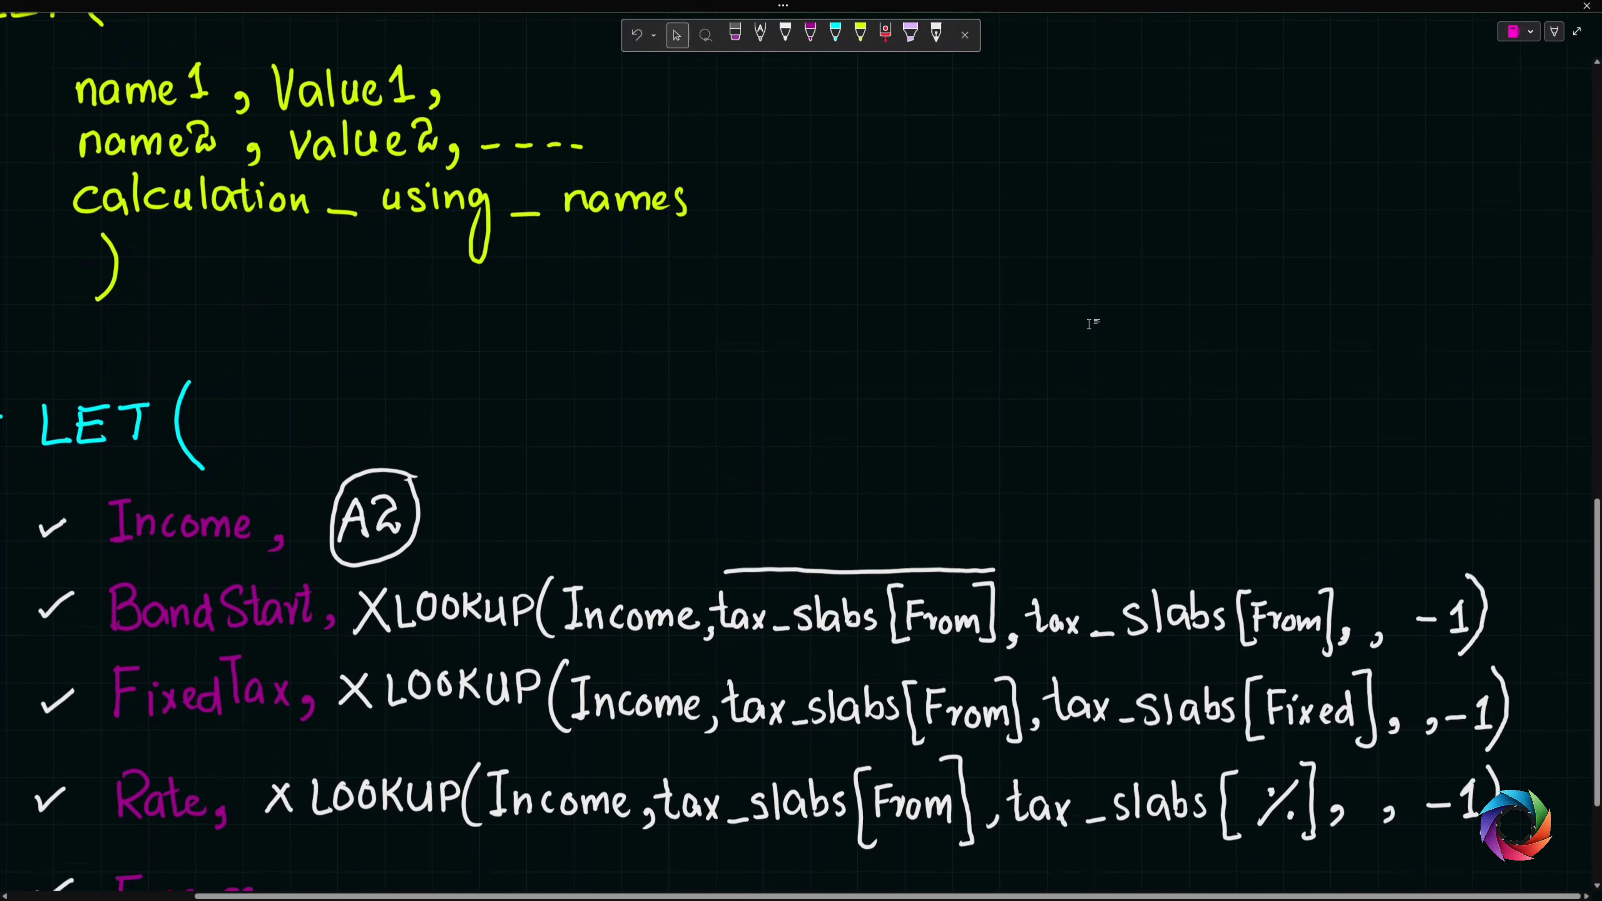
scroll(1089, 324, "up", 3)
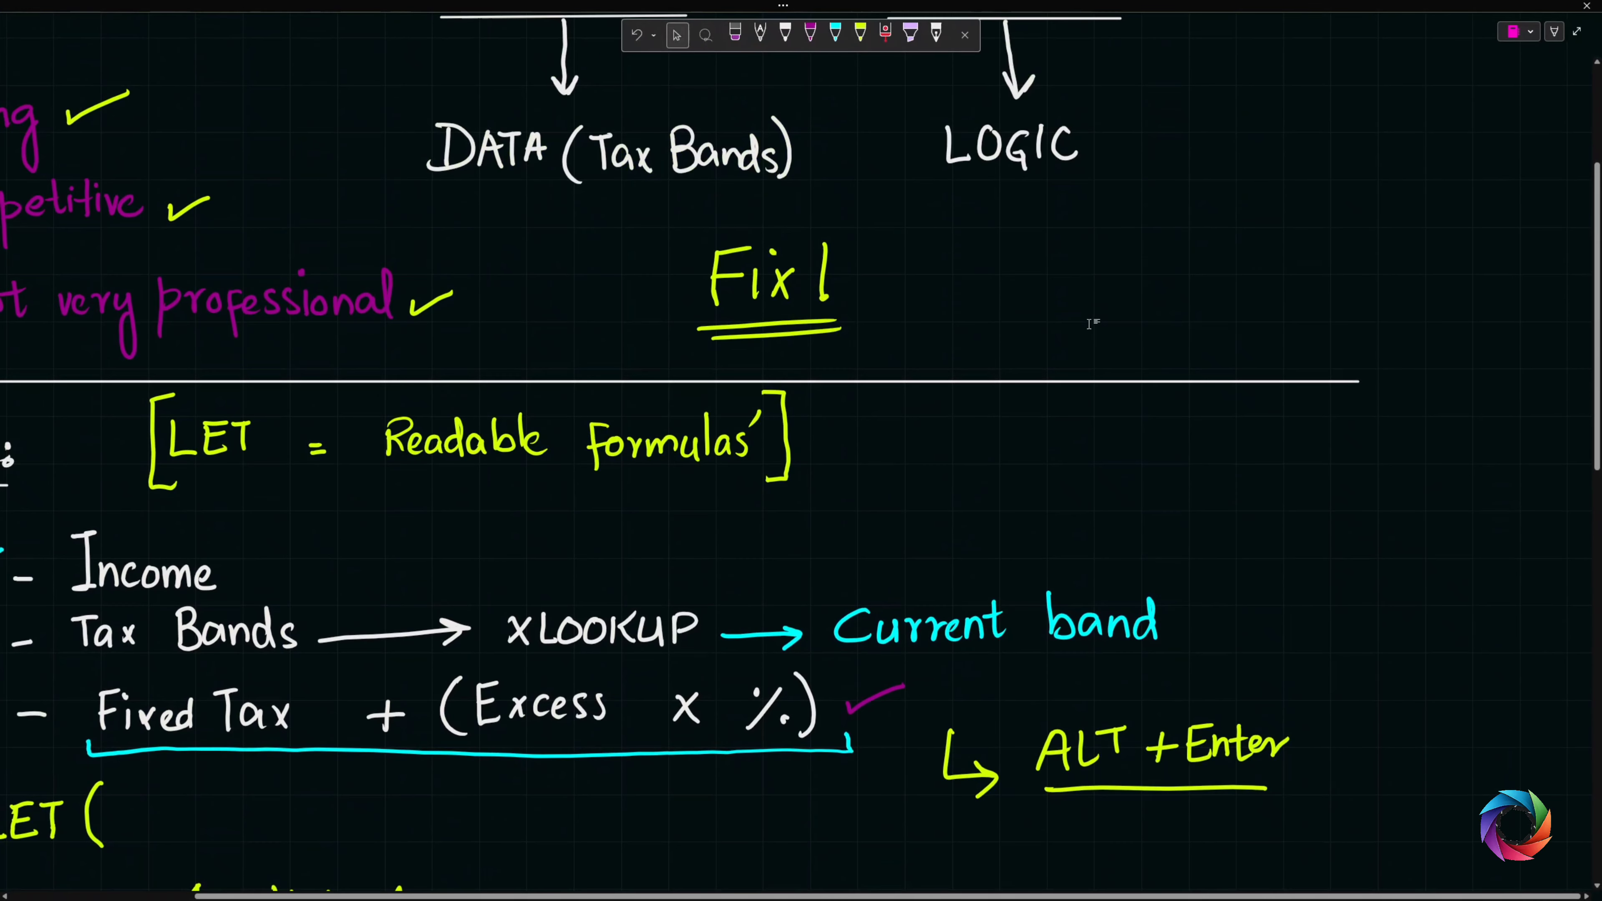
scroll(1089, 324, "down", 20)
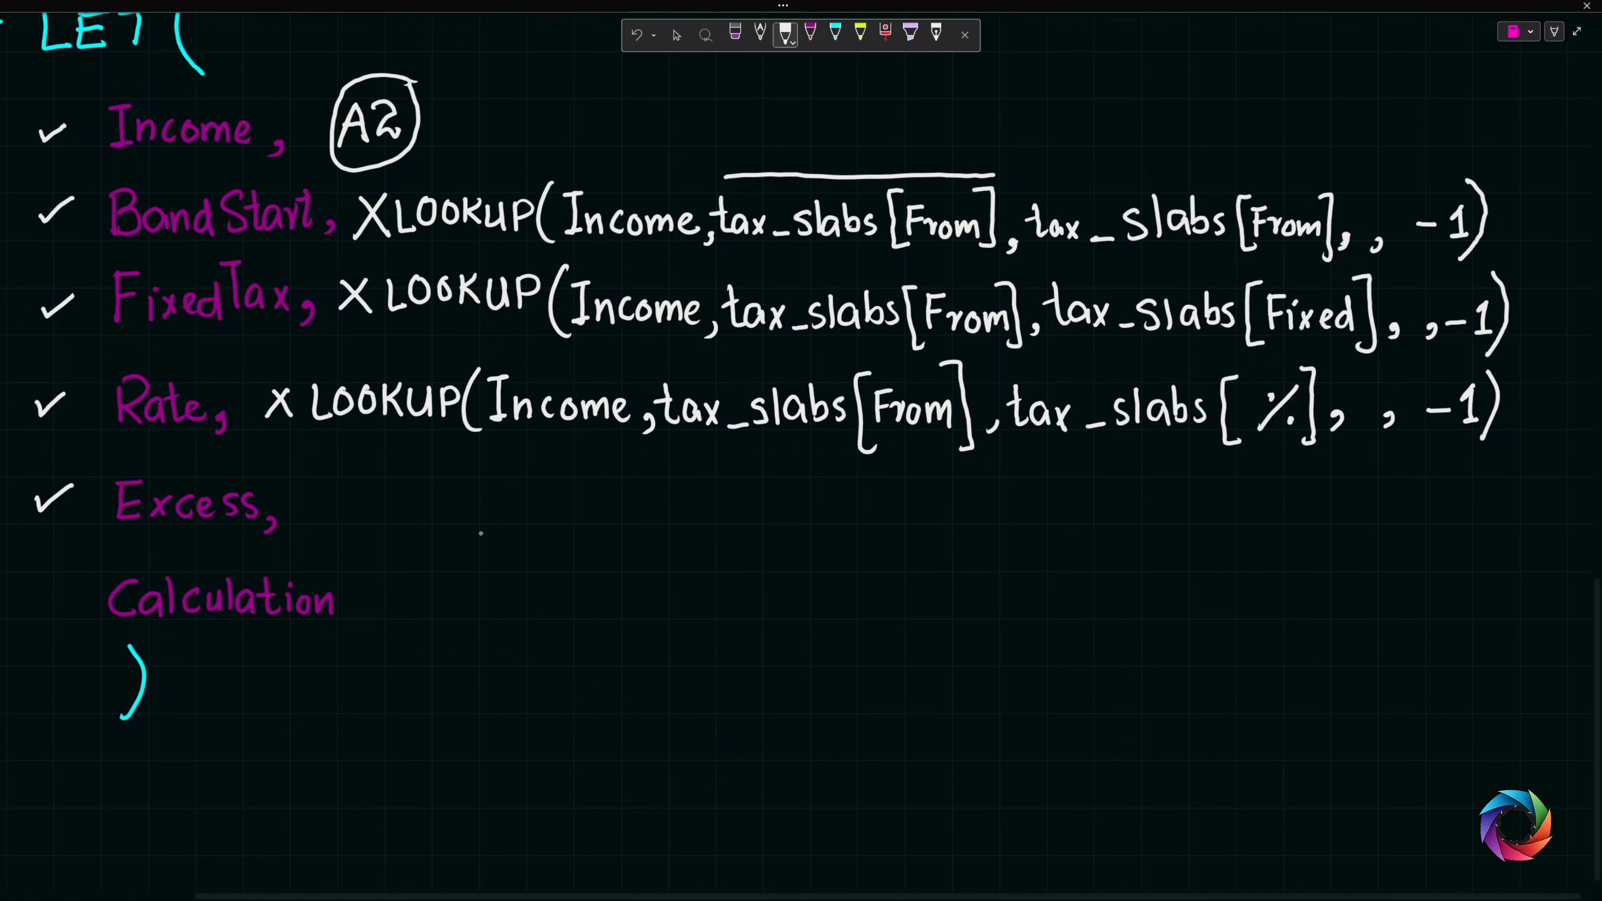
left_click_drag(347, 470, 344, 542)
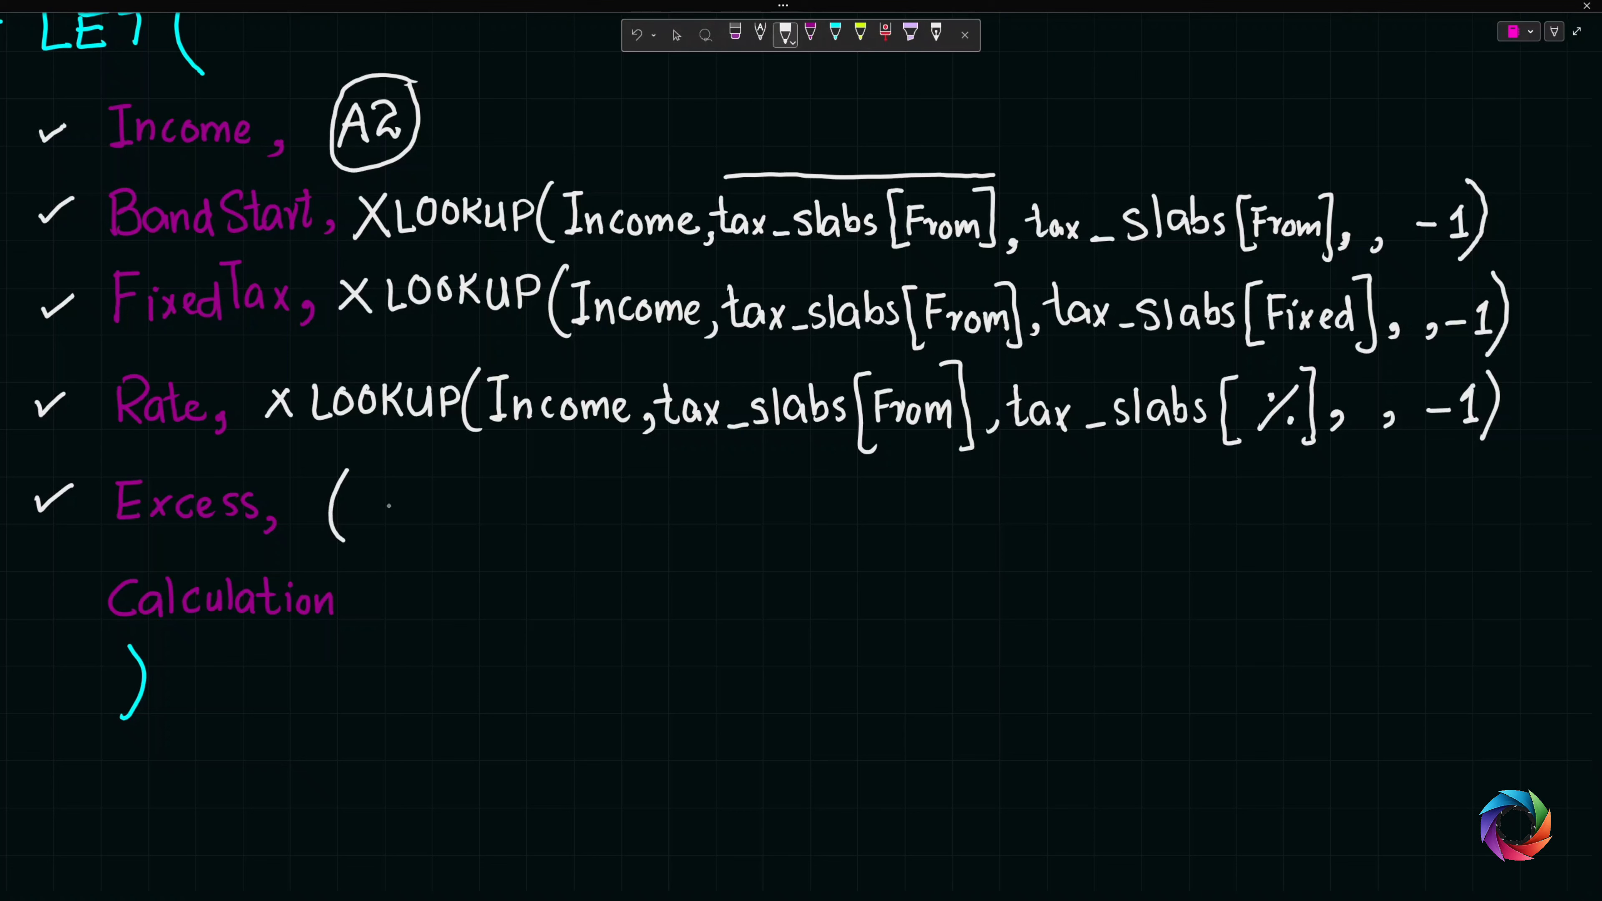
left_click_drag(378, 477, 395, 474)
mouse_move(387, 475)
left_mouse_down()
mouse_move(384, 516)
mouse_move(419, 500)
mouse_move(423, 516)
left_mouse_up()
mouse_move(442, 497)
left_mouse_down()
mouse_move(441, 514)
mouse_move(485, 503)
mouse_move(495, 520)
left_mouse_up()
mouse_move(500, 508)
left_mouse_down()
mouse_move(715, 519)
mouse_move(733, 487)
mouse_move(737, 521)
mouse_move(782, 520)
mouse_move(787, 497)
left_mouse_up()
mouse_move(806, 499)
left_mouse_down()
mouse_move(792, 515)
mouse_move(826, 517)
left_mouse_up()
mouse_move(831, 483)
left_mouse_down()
mouse_move(833, 513)
mouse_move(842, 498)
left_mouse_up()
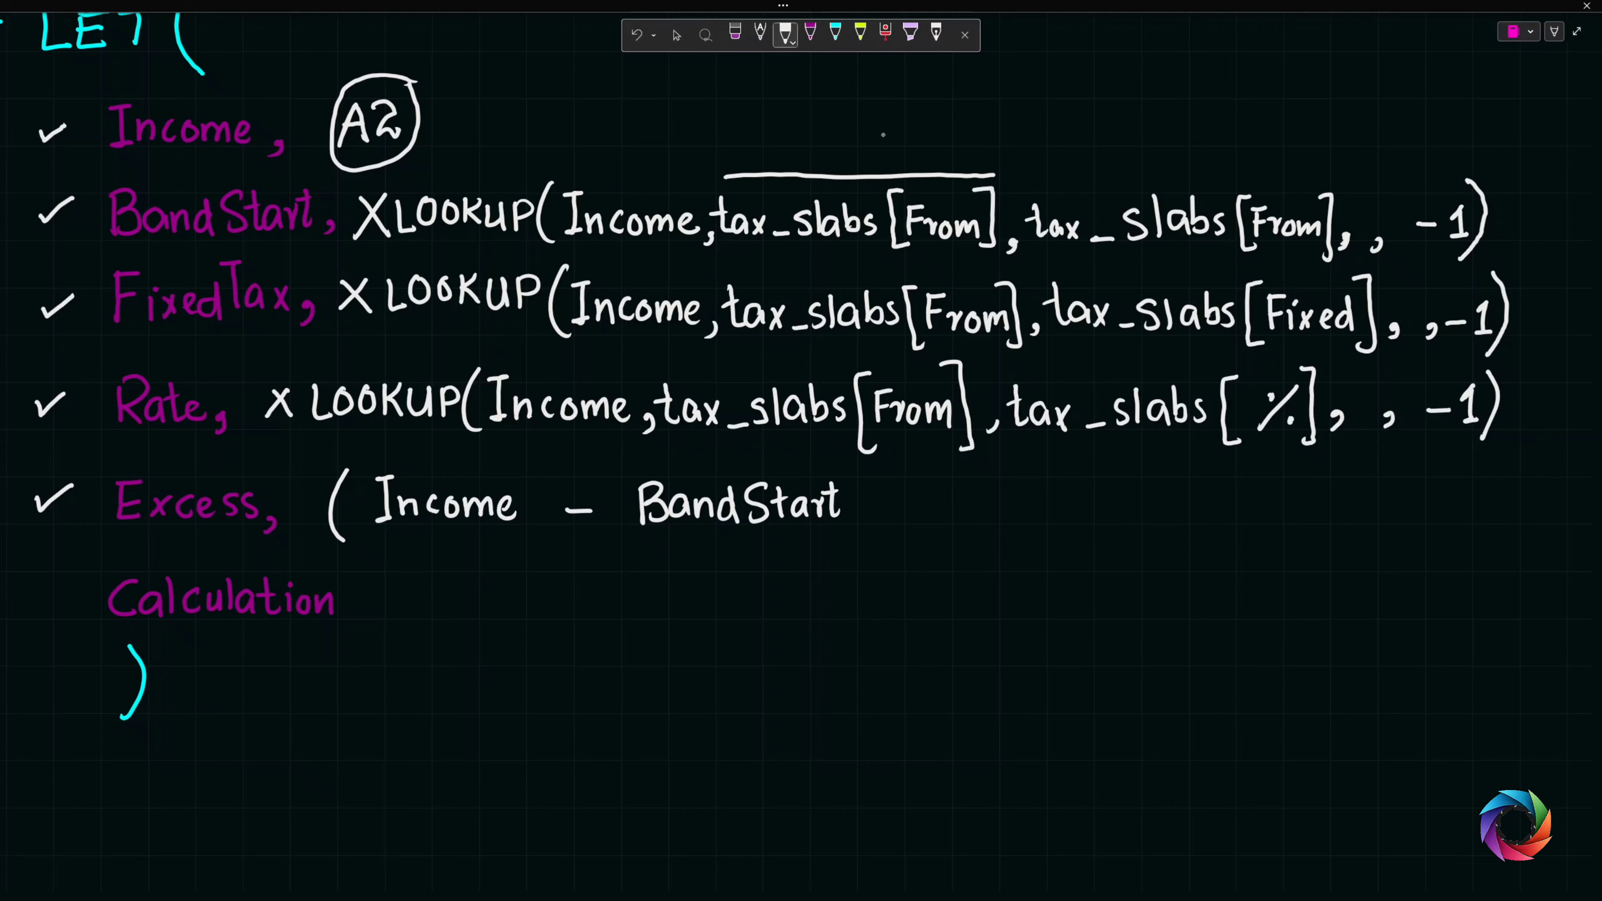
- Underline Income and BandStart in the Excess formula in purple, and add purple marks beside the BandStart and FixedTax lines
left_click(811, 33)
left_click_drag(384, 530, 516, 533)
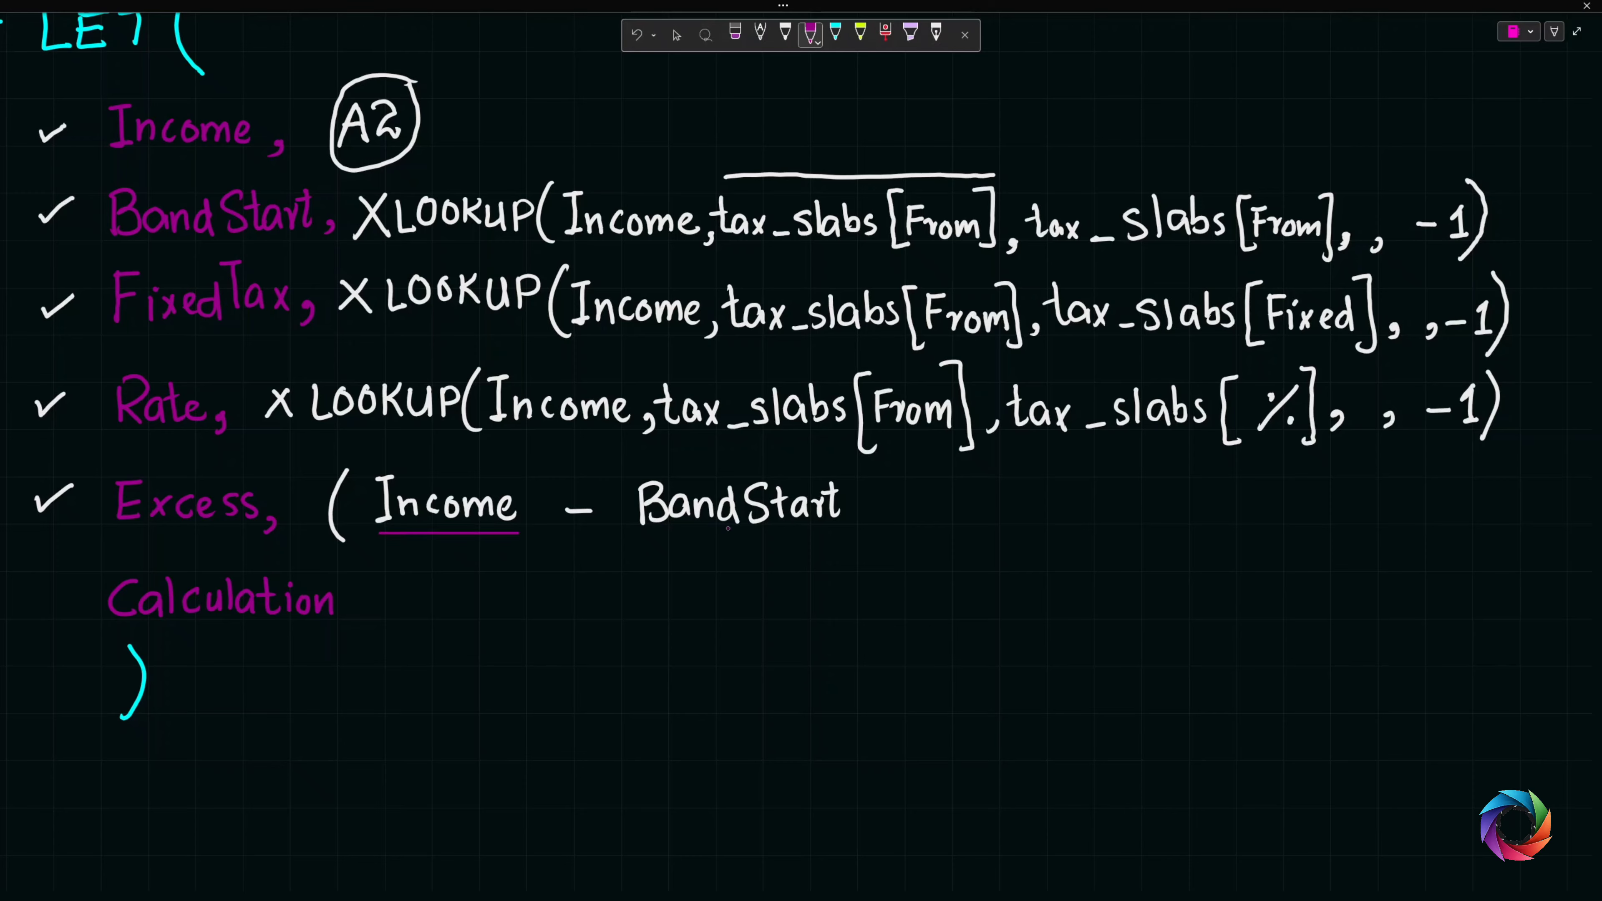
left_click_drag(643, 537, 848, 533)
left_click_drag(53, 226, 82, 210)
left_click_drag(302, 338, 344, 334)
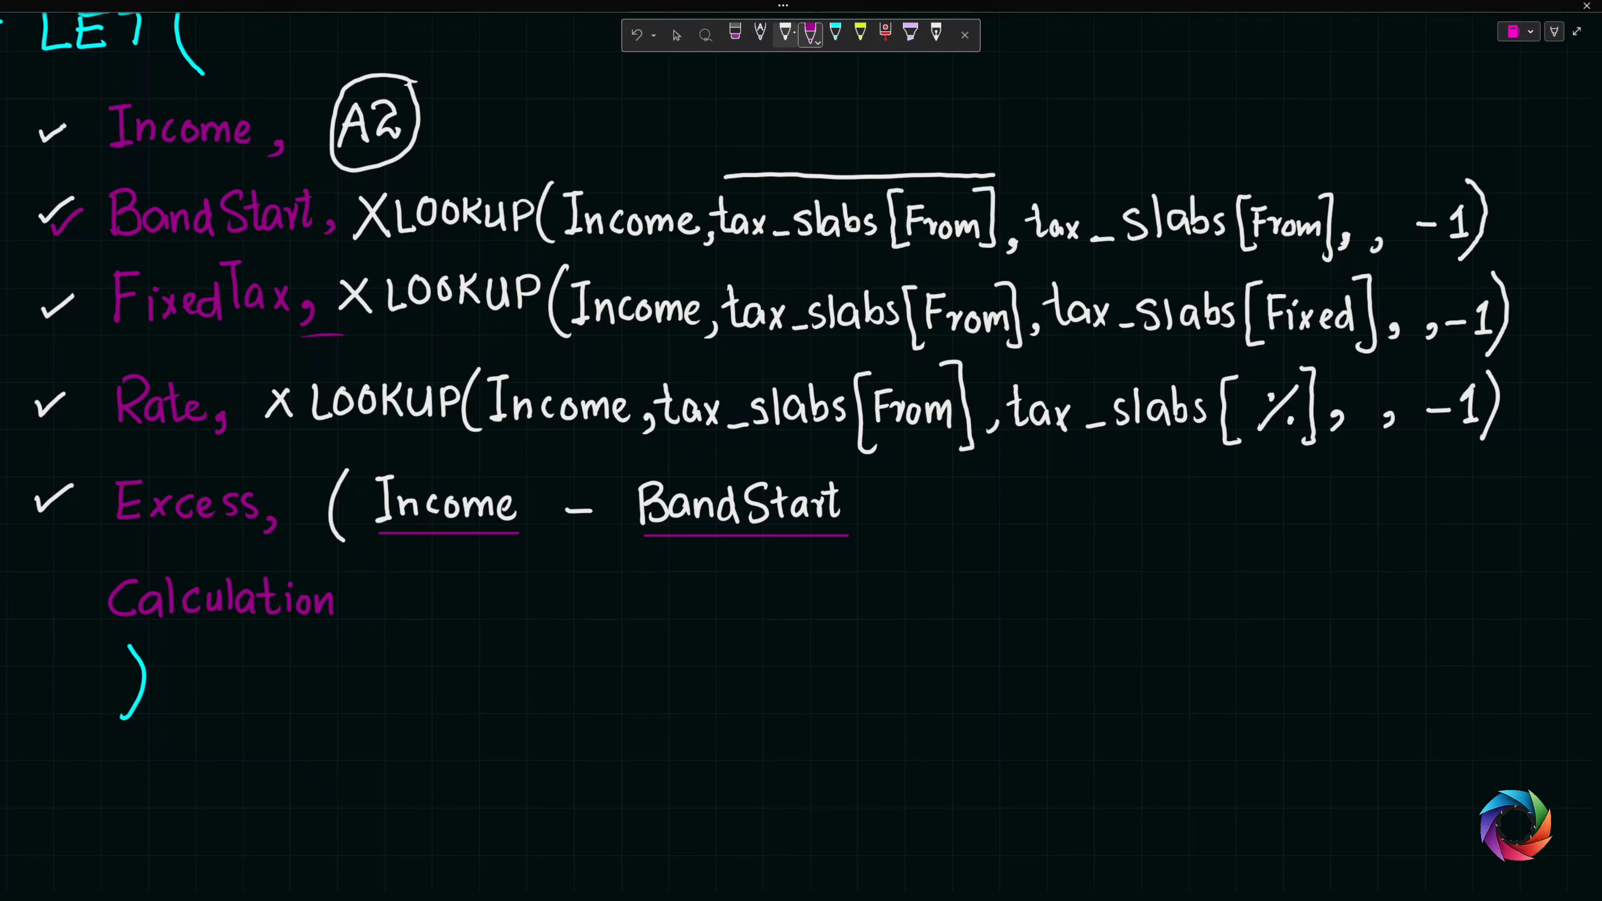
- Finish the Excess formula in white ink by adding +1 and a closing parenthesis after BandStart
left_click(785, 33)
mouse_move(875, 502)
left_mouse_down()
mouse_move(875, 524)
mouse_move(909, 522)
left_mouse_up()
left_click_drag(916, 466, 927, 537)
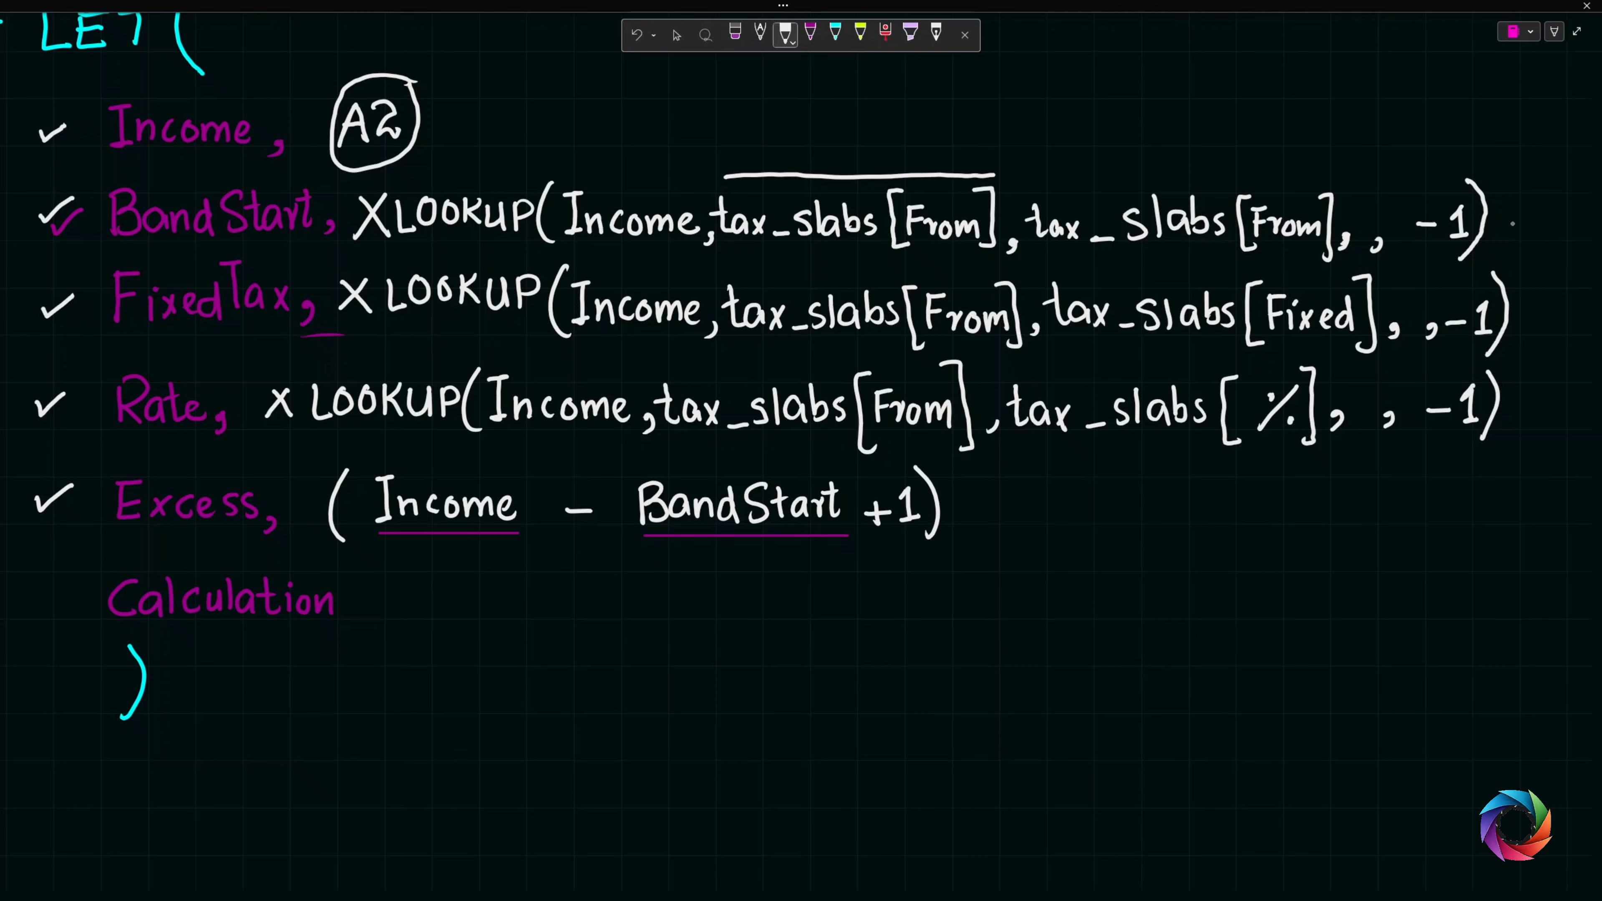
- Add a comma after the BandStart, FixedTax, Rate and Excess formulas, and strike through the word Calculation in white
left_click_drag(1512, 223, 1509, 241)
left_click_drag(1531, 327, 1525, 346)
left_click_drag(1529, 418, 1521, 435)
left_click_drag(963, 513, 964, 534)
left_click_drag(92, 601, 220, 600)
left_click_drag(278, 607, 322, 605)
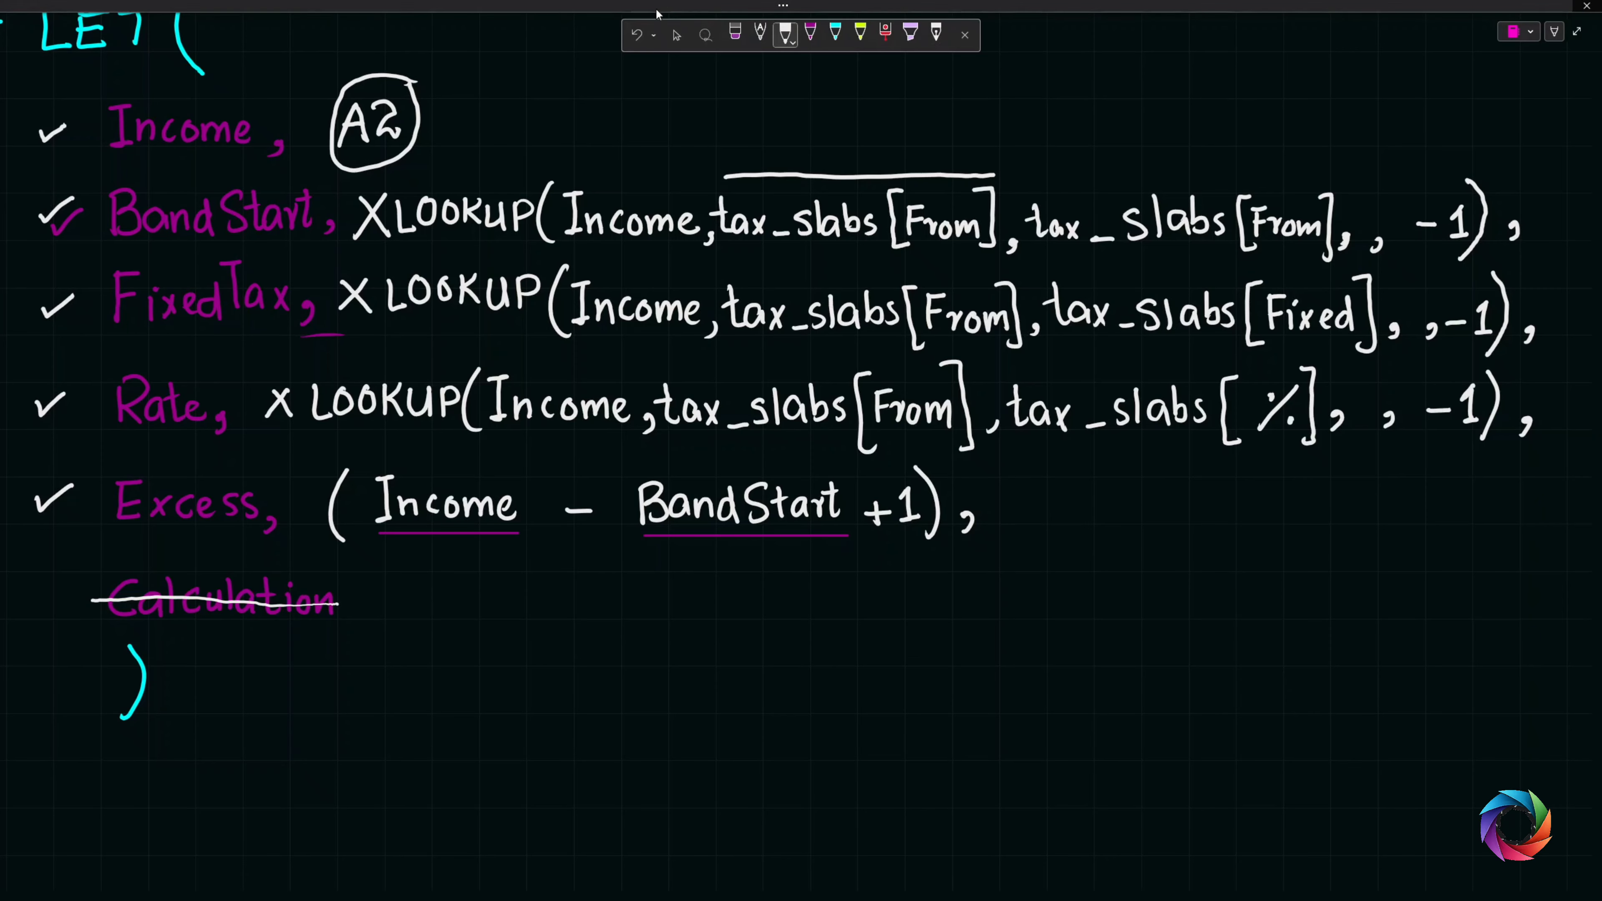
- Draw a white arrow beside the Fixed Tax + (Excess x %) note and add a second tick beside the FixedTax line
scroll(892, 329, "up", 10)
scroll(891, 328, "up", 1)
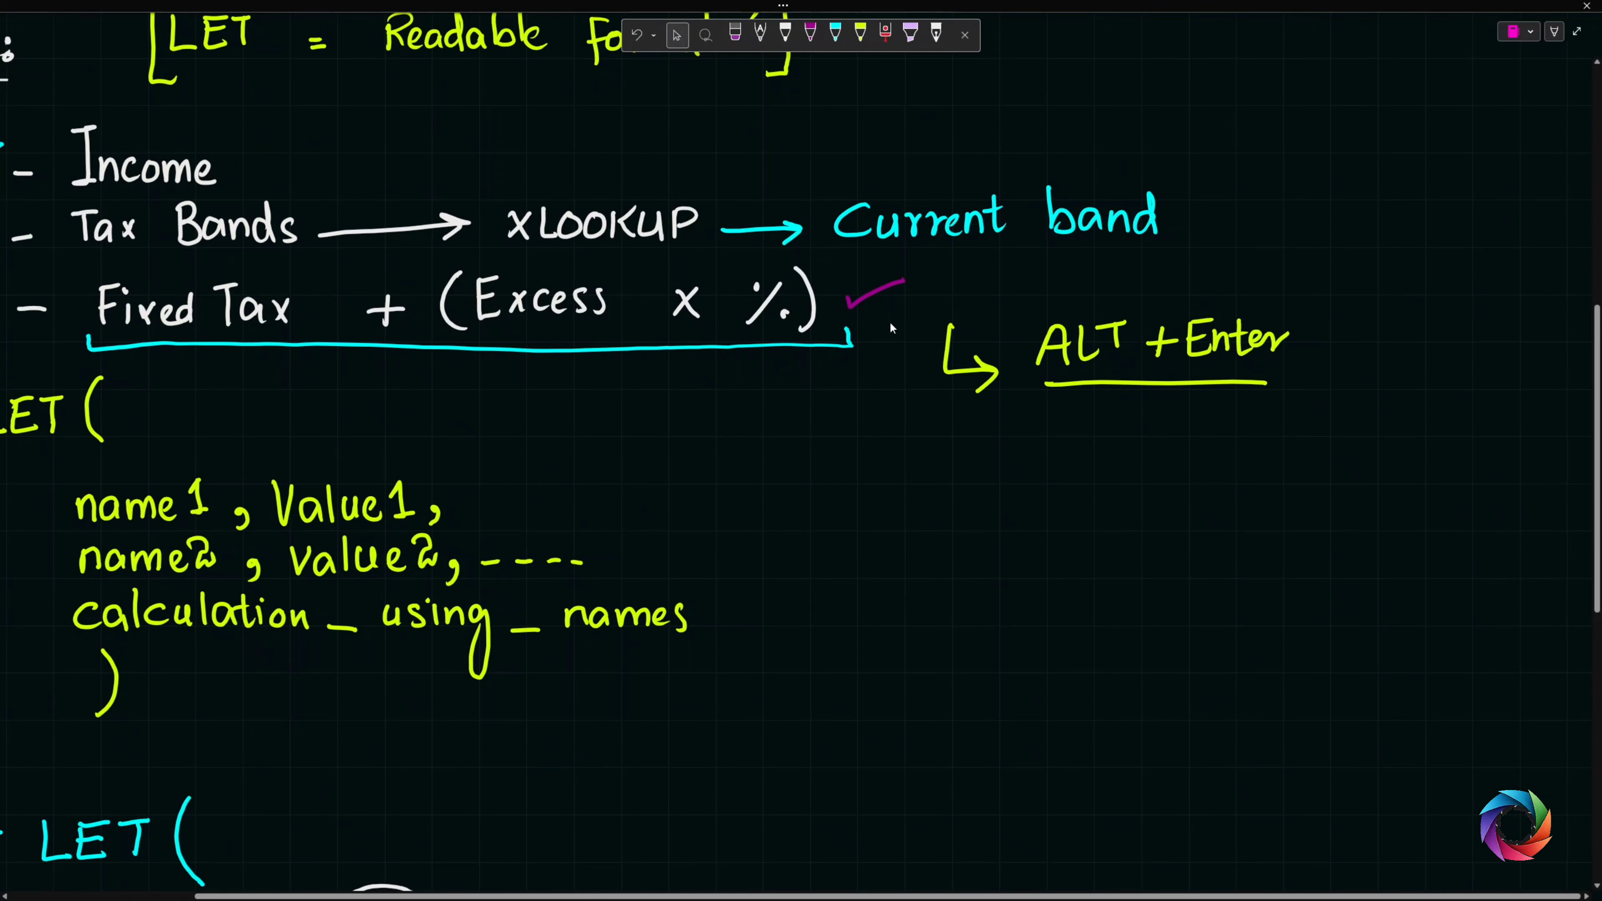
mouse_move(8, 345)
left_mouse_down()
mouse_move(63, 317)
mouse_move(56, 341)
left_mouse_up()
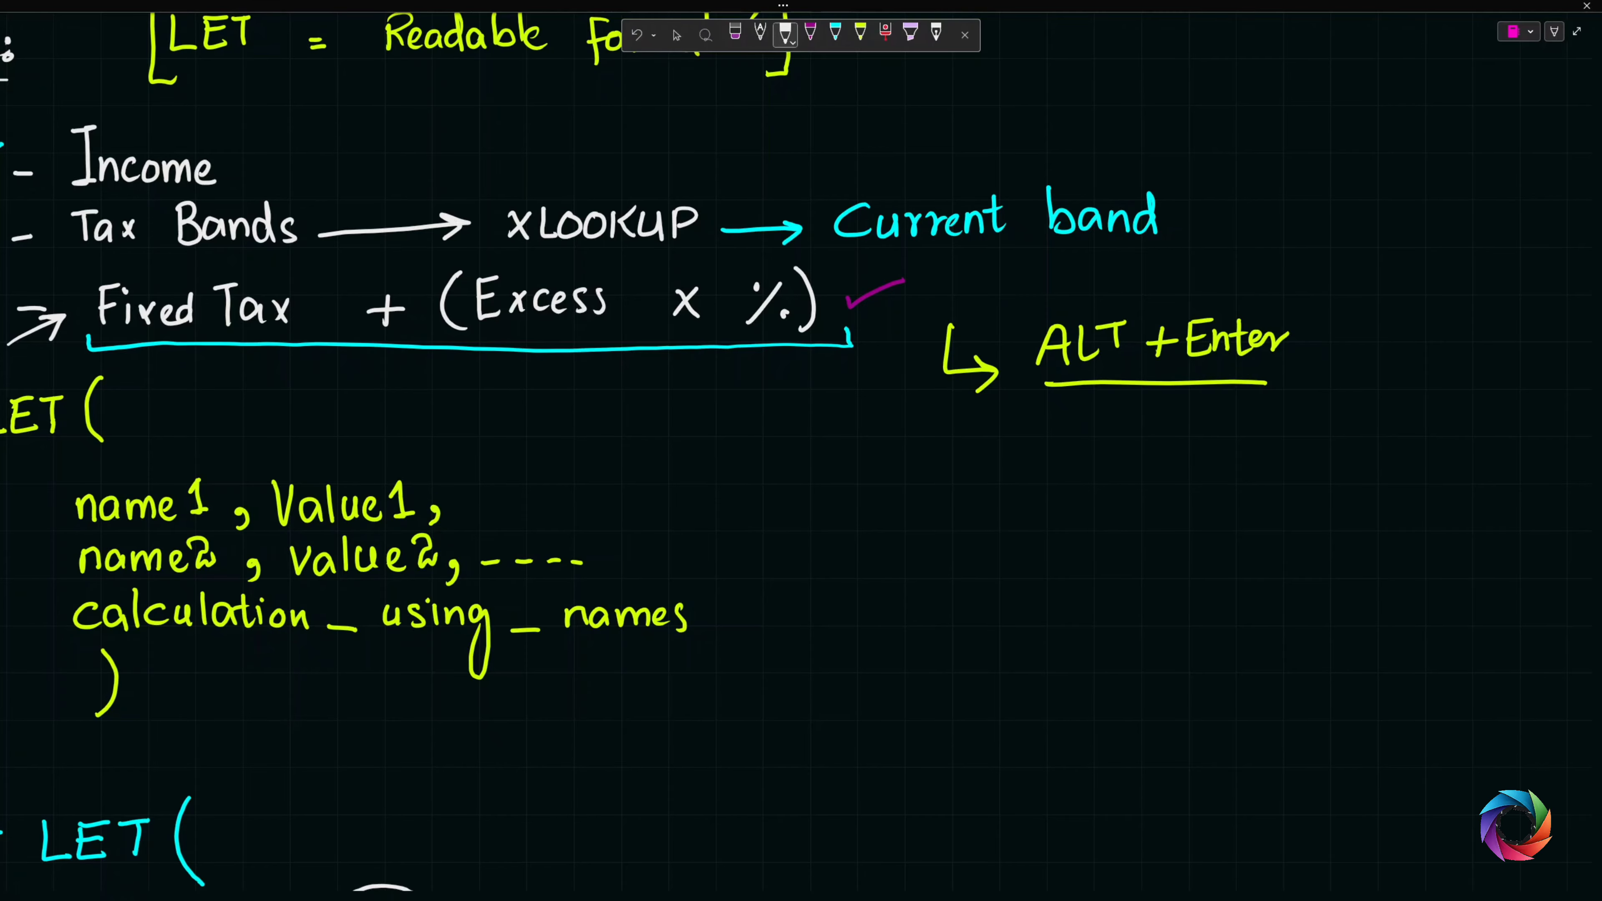
scroll(882, 328, "down", 10)
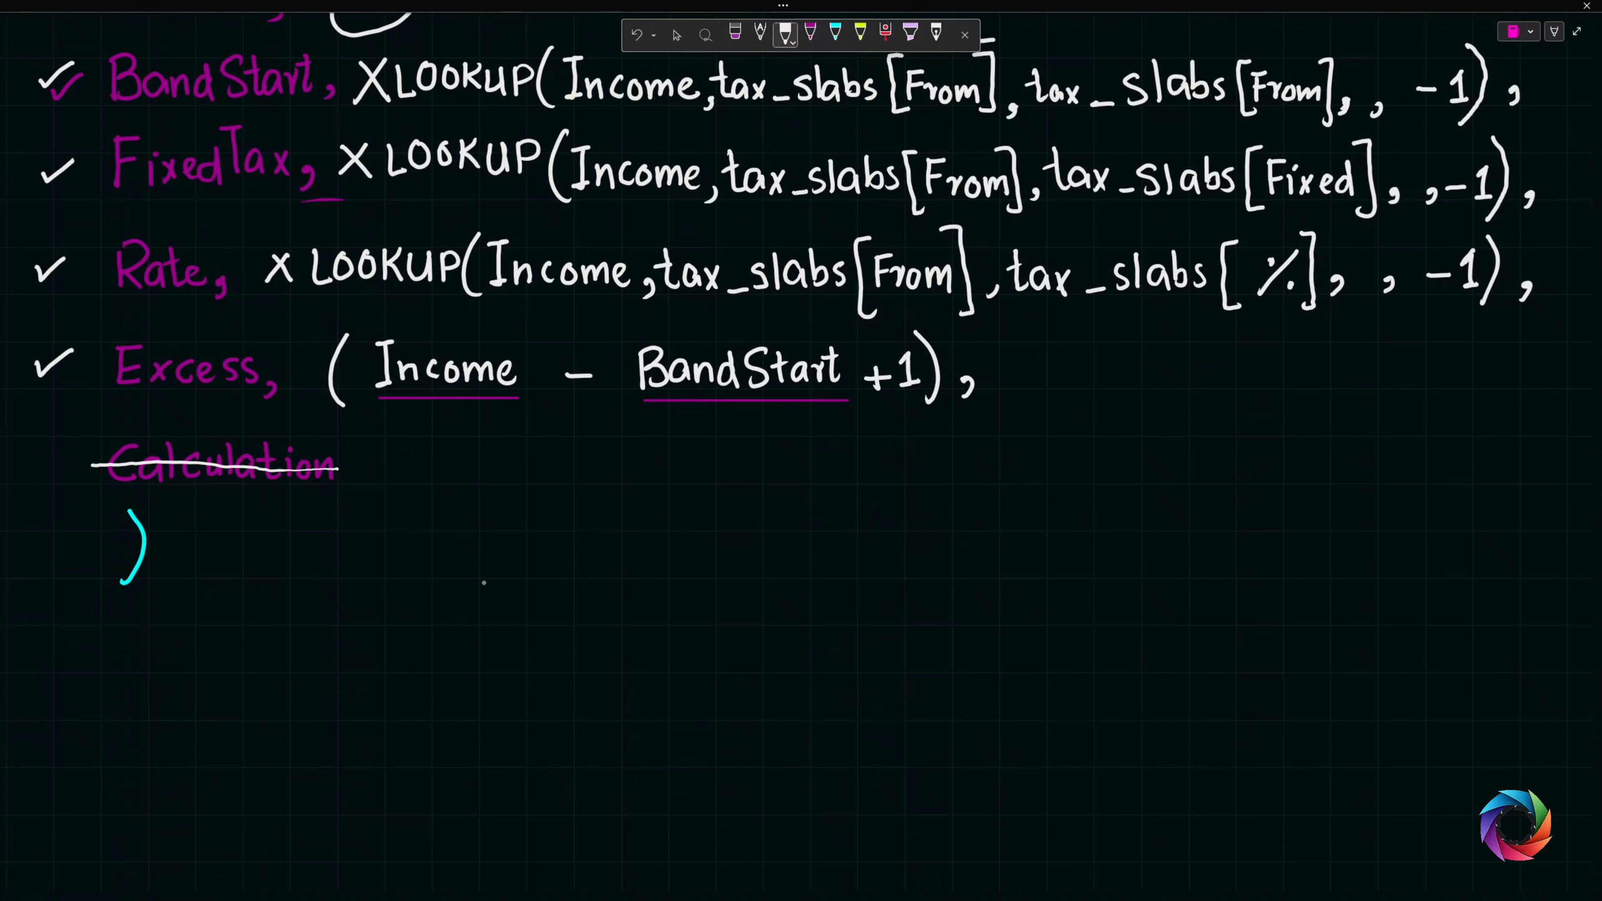
scroll(801, 450, "up", 3)
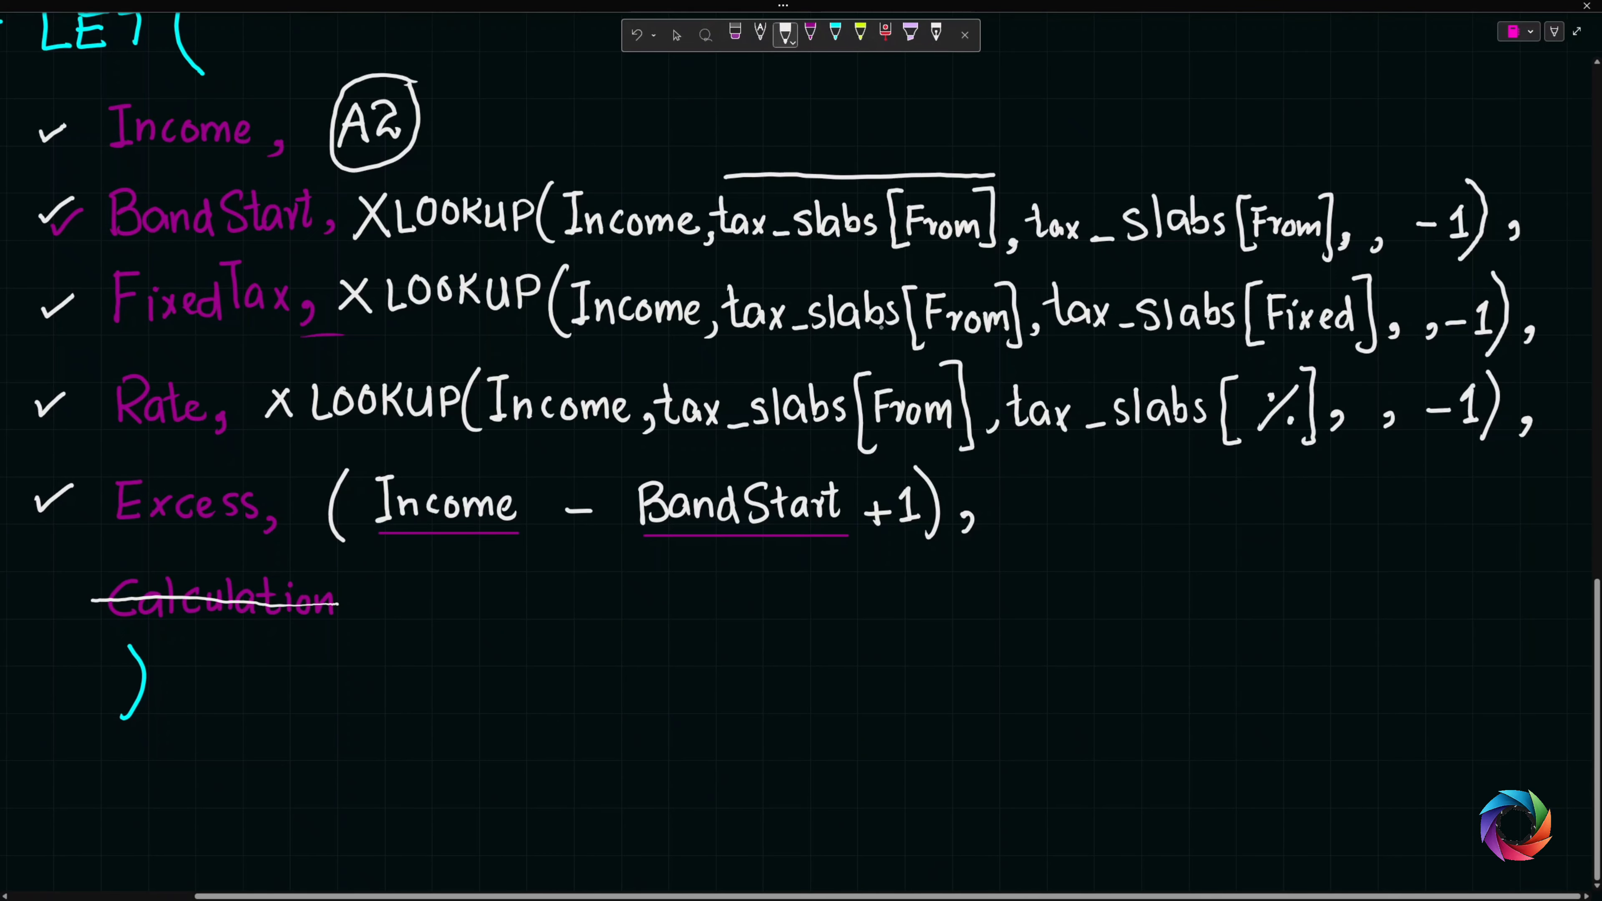
scroll(801, 450, "up", 3)
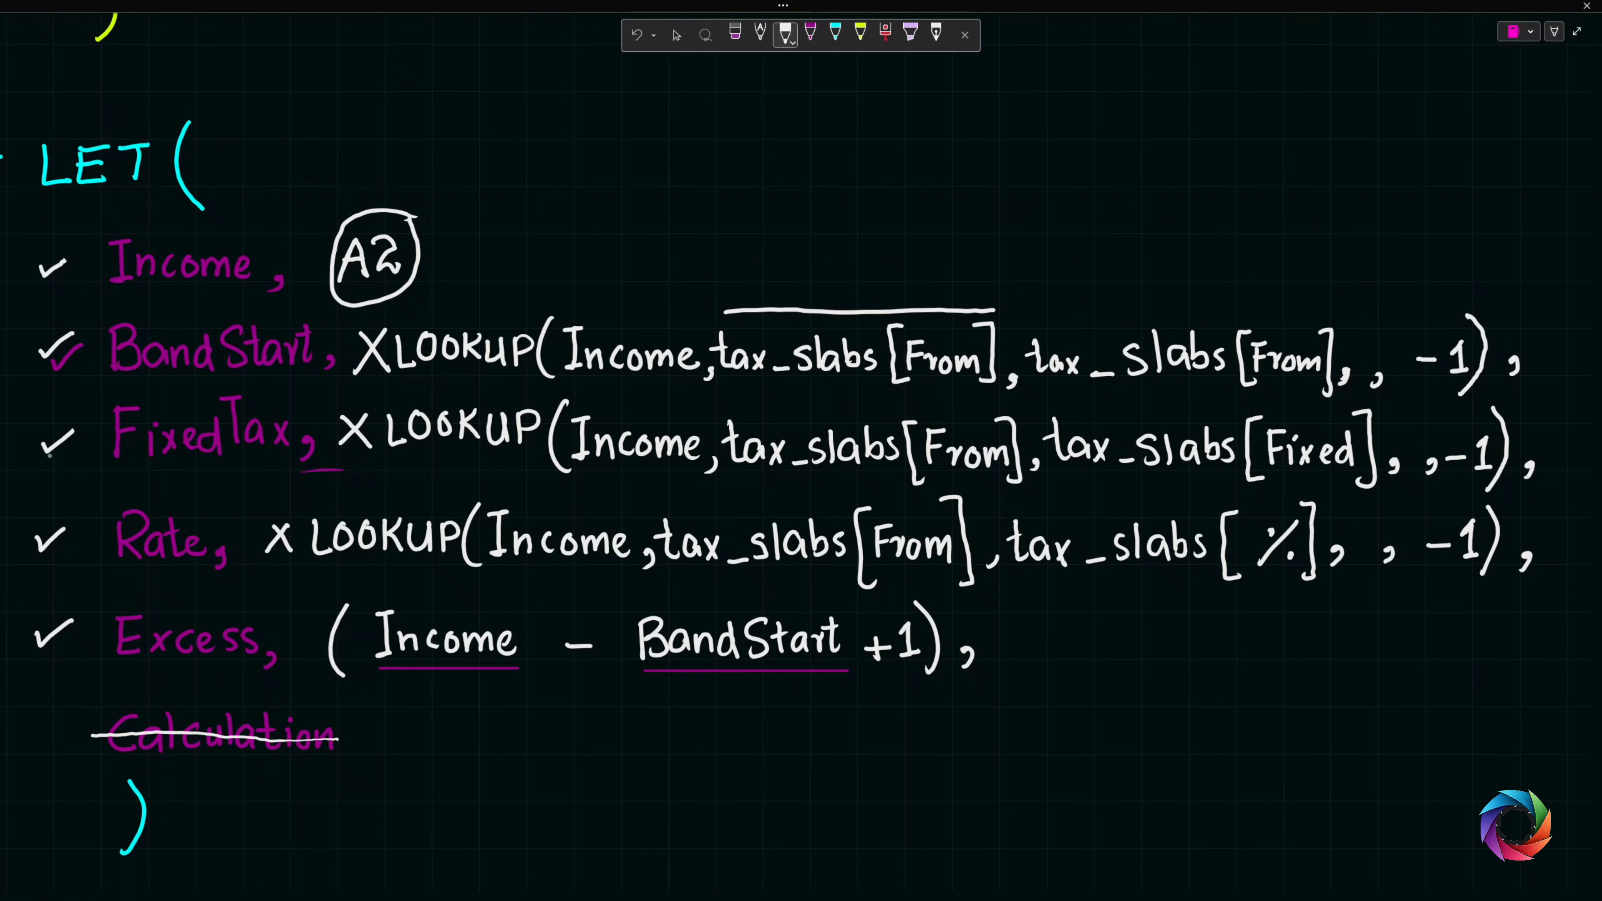
left_click_drag(53, 447, 76, 436)
- Handwrite FixedTax + (Excess x beside the struck-out Calculation in white ink
scroll(801, 451, "down", 3)
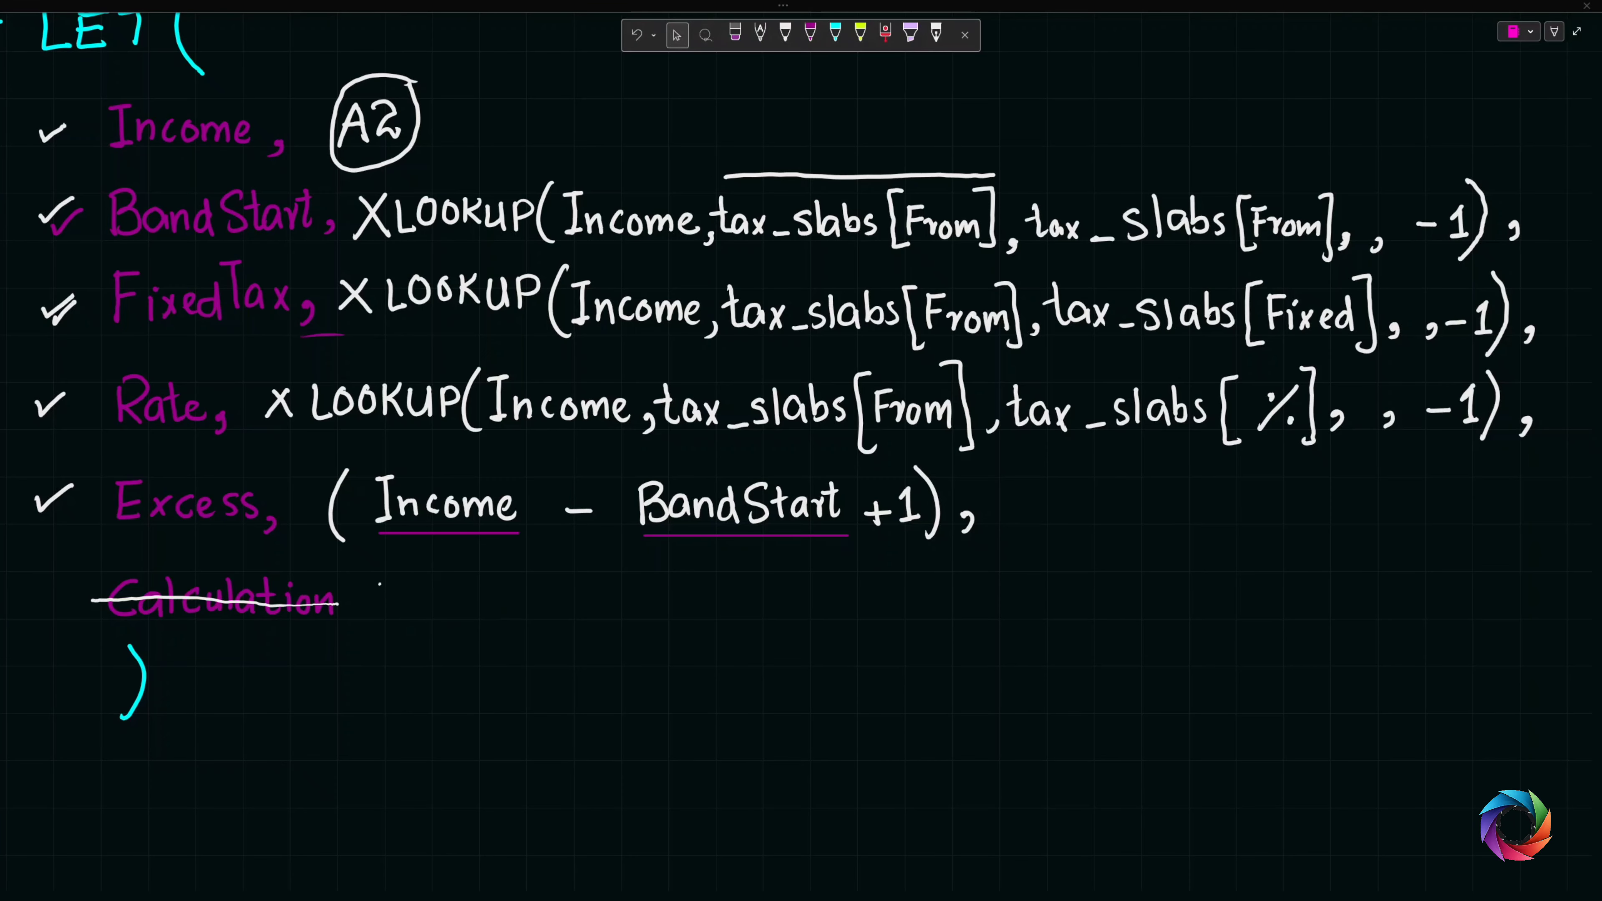
mouse_move(380, 579)
left_mouse_down()
mouse_move(377, 617)
mouse_move(399, 577)
mouse_move(404, 620)
mouse_move(432, 615)
left_mouse_up()
mouse_move(432, 595)
left_mouse_down()
mouse_move(420, 617)
mouse_move(450, 615)
mouse_move(466, 586)
mouse_move(465, 620)
mouse_move(483, 575)
mouse_move(533, 612)
left_mouse_up()
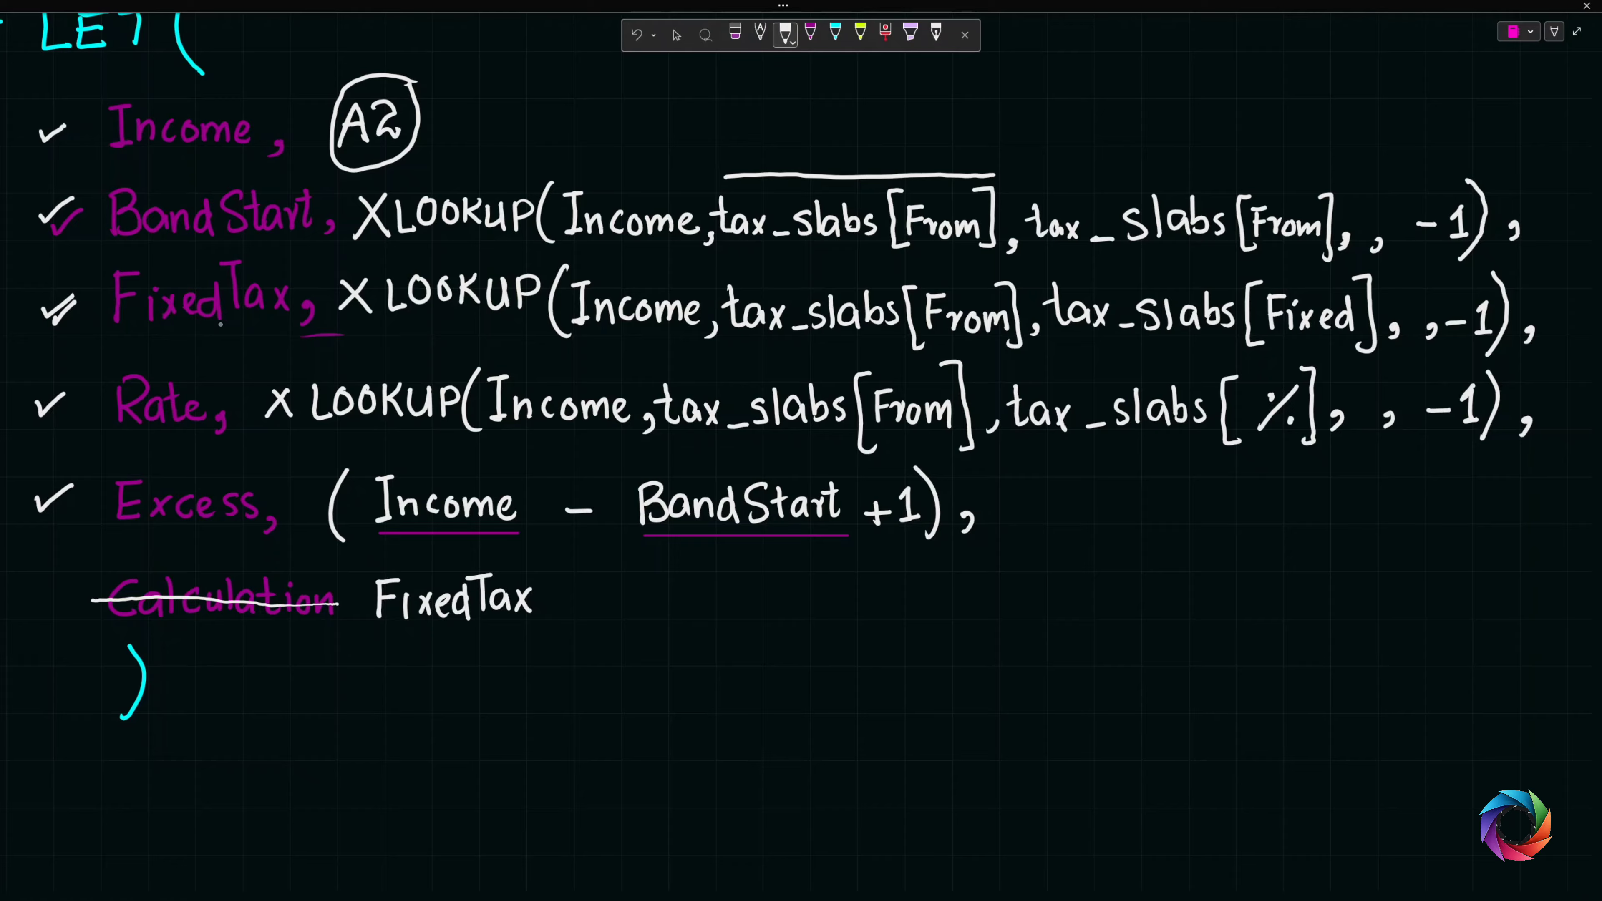
left_click_drag(613, 595, 612, 620)
mouse_move(602, 607)
left_mouse_down()
mouse_move(657, 586)
mouse_move(676, 631)
left_mouse_up()
mouse_move(688, 587)
left_mouse_down()
mouse_move(697, 614)
mouse_move(709, 585)
mouse_move(735, 615)
left_mouse_up()
mouse_move(735, 593)
left_mouse_down()
mouse_move(718, 615)
mouse_move(776, 613)
left_mouse_up()
left_click_drag(795, 586, 781, 612)
left_click_drag(811, 587, 796, 611)
left_click_drag(888, 592, 871, 617)
left_click_drag(872, 591, 894, 617)
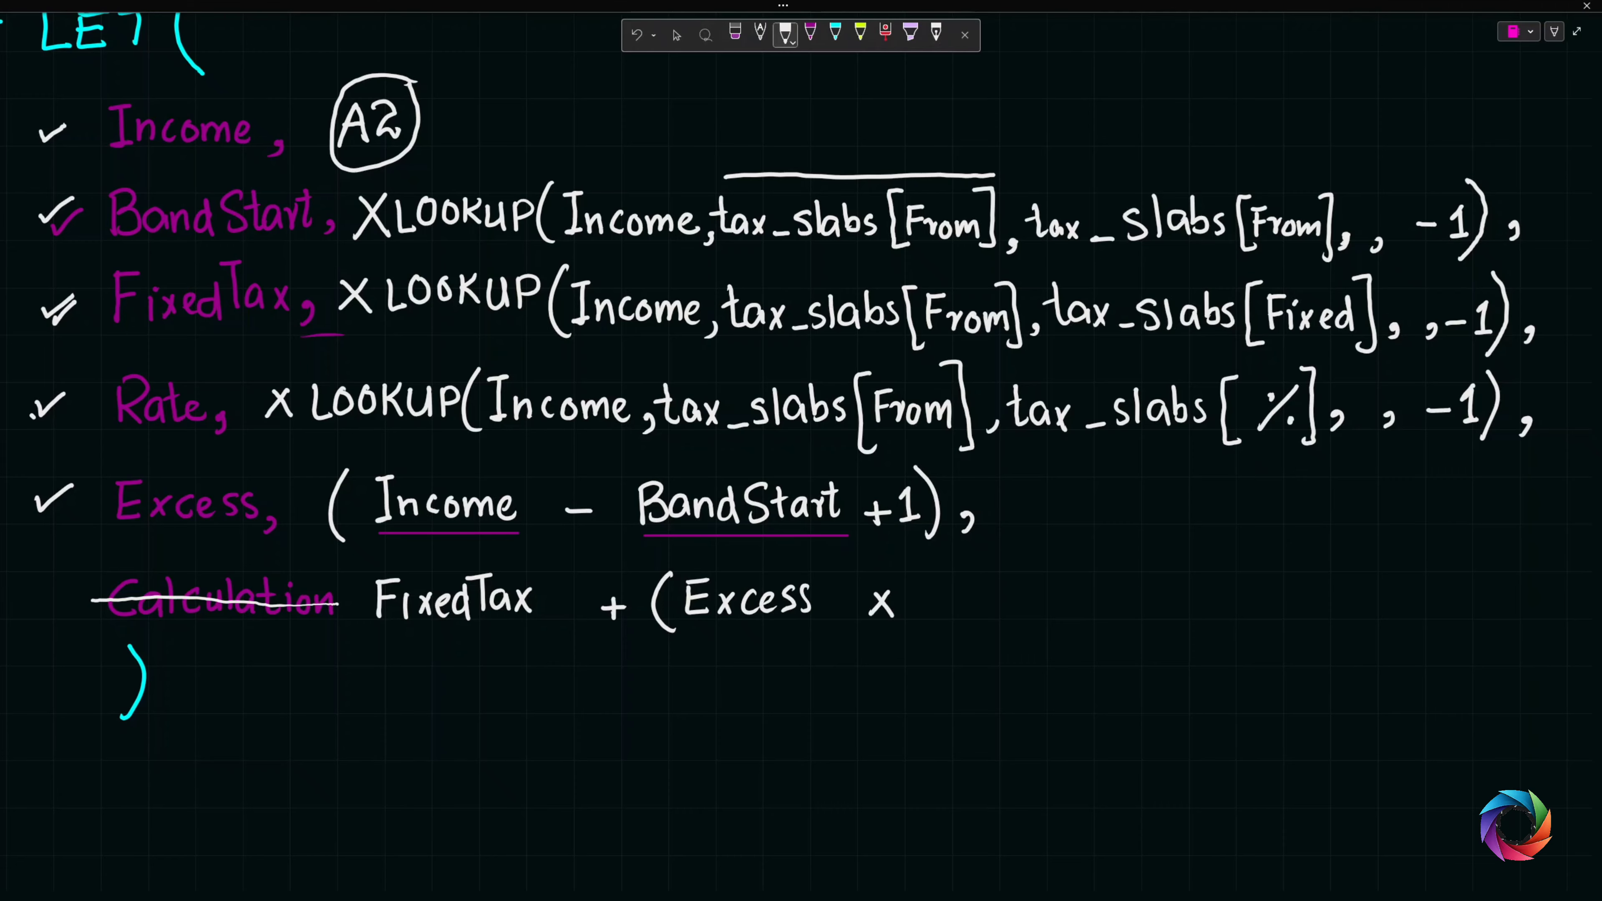
- Add a second tick beside the Rate line and complete the calculation by handwriting Rate and a closing parenthesis
left_click_drag(32, 415, 57, 404)
left_click_drag(929, 577, 929, 612)
mouse_move(928, 575)
left_mouse_down()
mouse_move(951, 611)
mouse_move(975, 613)
left_mouse_up()
mouse_move(984, 571)
left_mouse_down()
mouse_move(996, 611)
mouse_move(994, 589)
left_mouse_up()
mouse_move(996, 602)
left_mouse_down()
mouse_move(1000, 589)
mouse_move(1031, 621)
left_mouse_up()
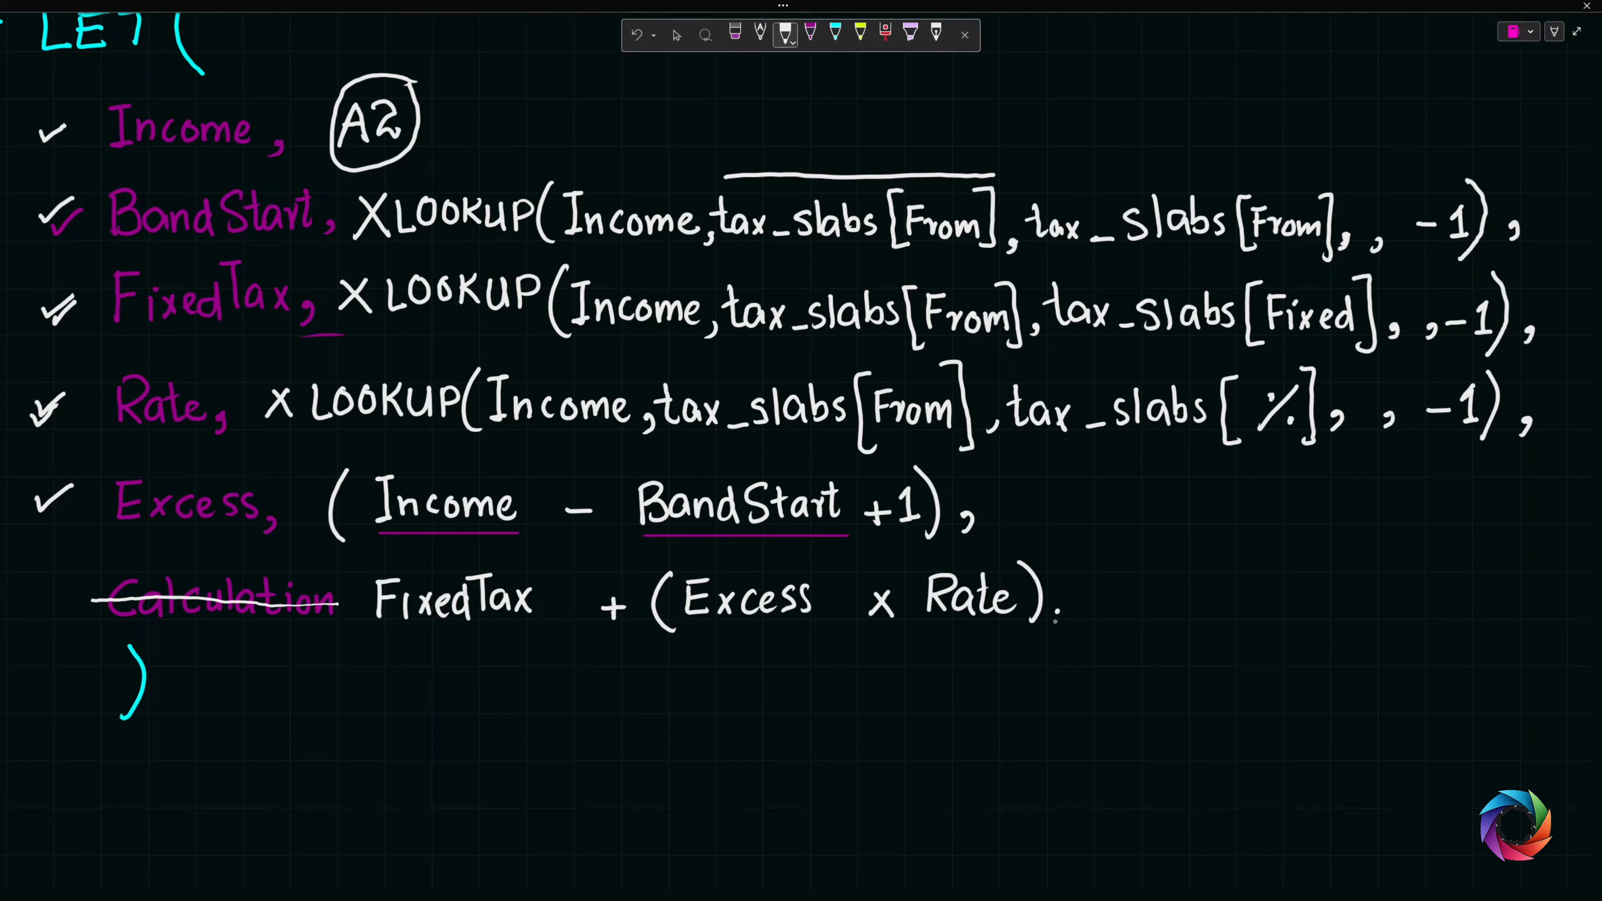
left_click(1062, 612)
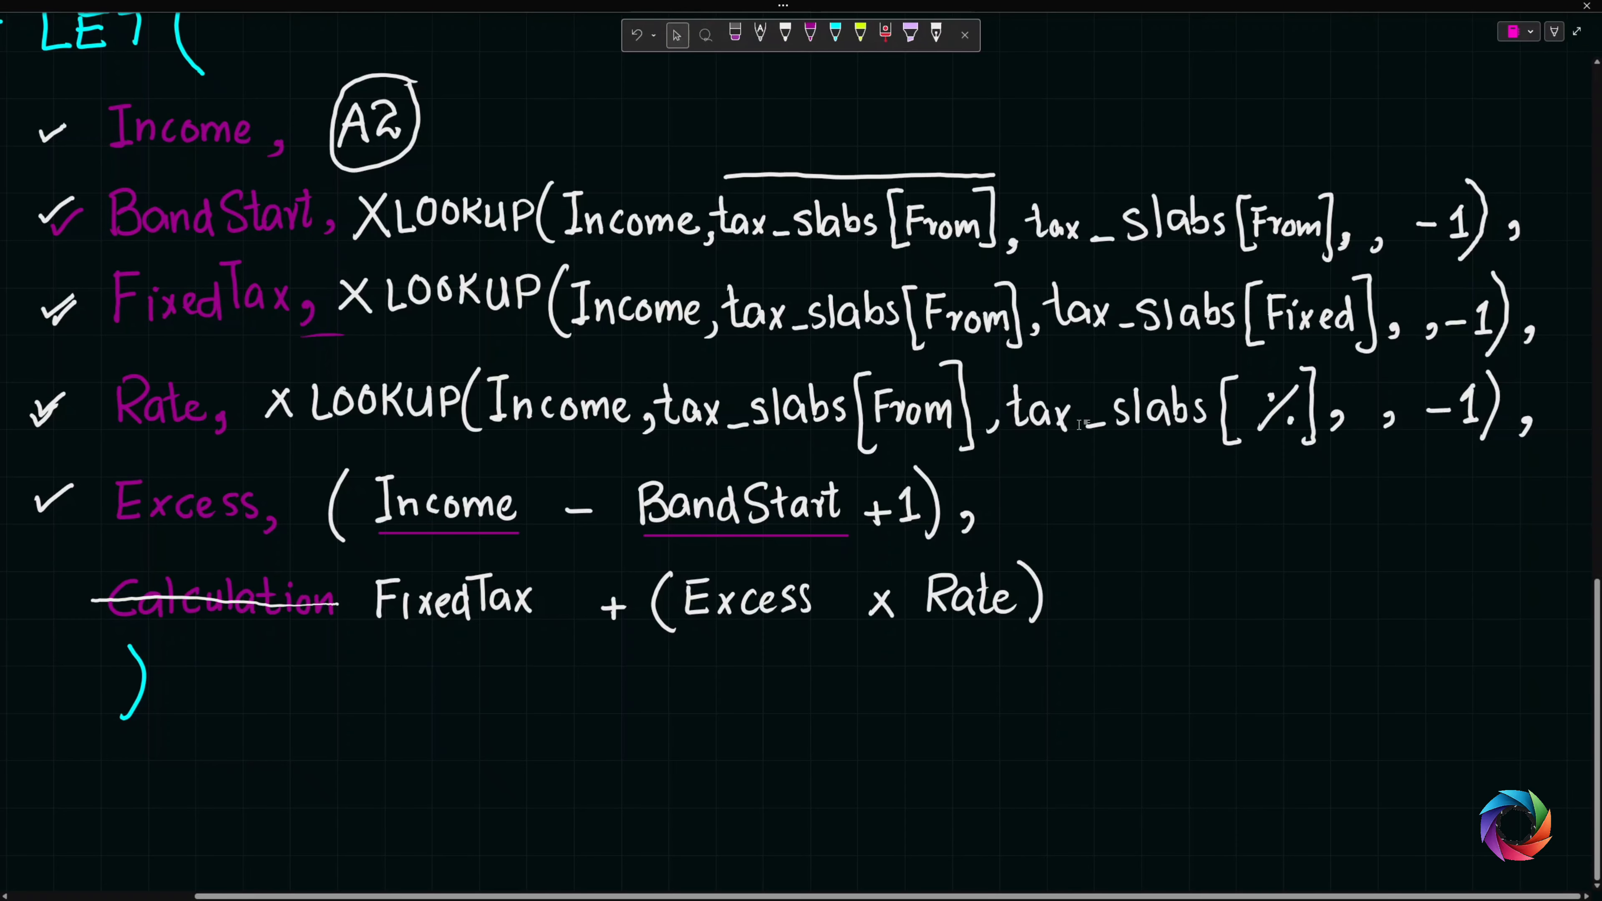
- Handwrite Excel Table + XLOOKUP + in yellow ink above the LET formula
scroll(1079, 424, "up", 2)
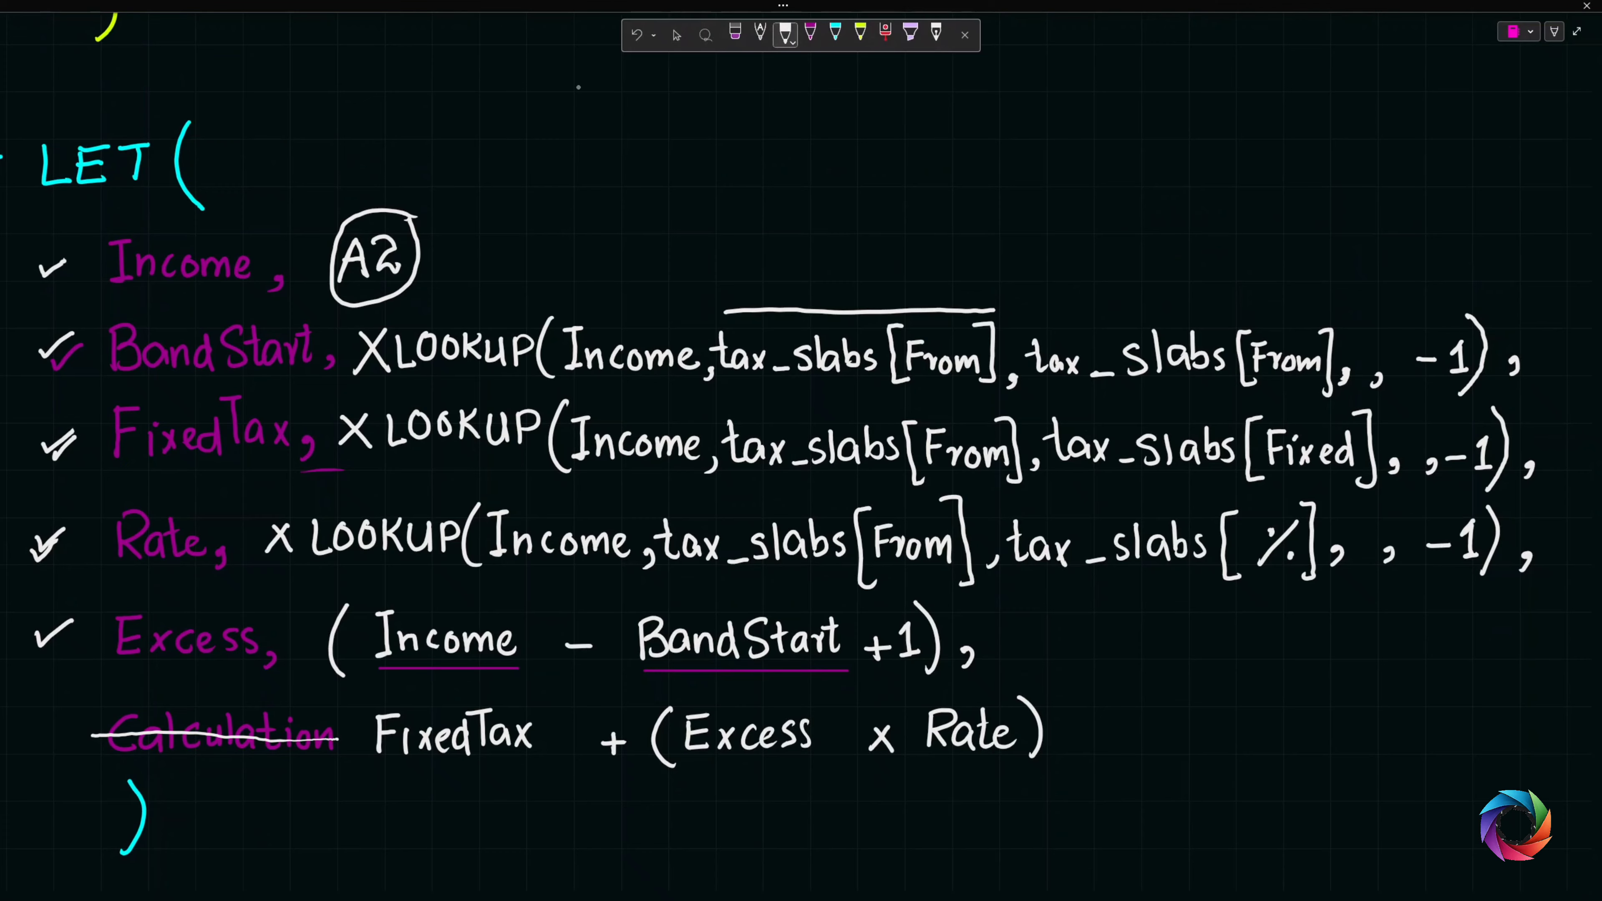
left_click(860, 35)
mouse_move(503, 102)
left_mouse_down()
mouse_move(505, 134)
mouse_move(530, 131)
mouse_move(528, 103)
mouse_move(553, 133)
left_mouse_up()
mouse_move(553, 116)
left_mouse_down()
mouse_move(538, 132)
mouse_move(587, 111)
mouse_move(588, 132)
left_mouse_up()
mouse_move(592, 123)
left_mouse_down()
mouse_move(607, 132)
mouse_move(558, 130)
mouse_move(574, 134)
left_mouse_up()
left_click(860, 35)
left_click_drag(581, 123, 599, 134)
mouse_move(607, 92)
left_mouse_down()
mouse_move(609, 134)
mouse_move(662, 95)
left_mouse_up()
mouse_move(649, 99)
left_mouse_down()
mouse_move(647, 133)
mouse_move(694, 134)
left_mouse_up()
mouse_move(711, 93)
left_mouse_down()
mouse_move(712, 129)
mouse_move(859, 141)
left_mouse_up()
mouse_move(855, 111)
left_mouse_down()
mouse_move(832, 140)
mouse_move(890, 135)
left_mouse_up()
mouse_move(904, 106)
left_mouse_down()
mouse_move(894, 126)
mouse_move(903, 106)
left_mouse_up()
left_click_drag(927, 106, 925, 105)
mouse_move(942, 106)
left_mouse_down()
mouse_move(942, 135)
mouse_move(993, 106)
mouse_move(996, 135)
left_mouse_up()
mouse_move(1005, 106)
left_mouse_down()
mouse_move(1006, 135)
mouse_move(1008, 121)
left_mouse_up()
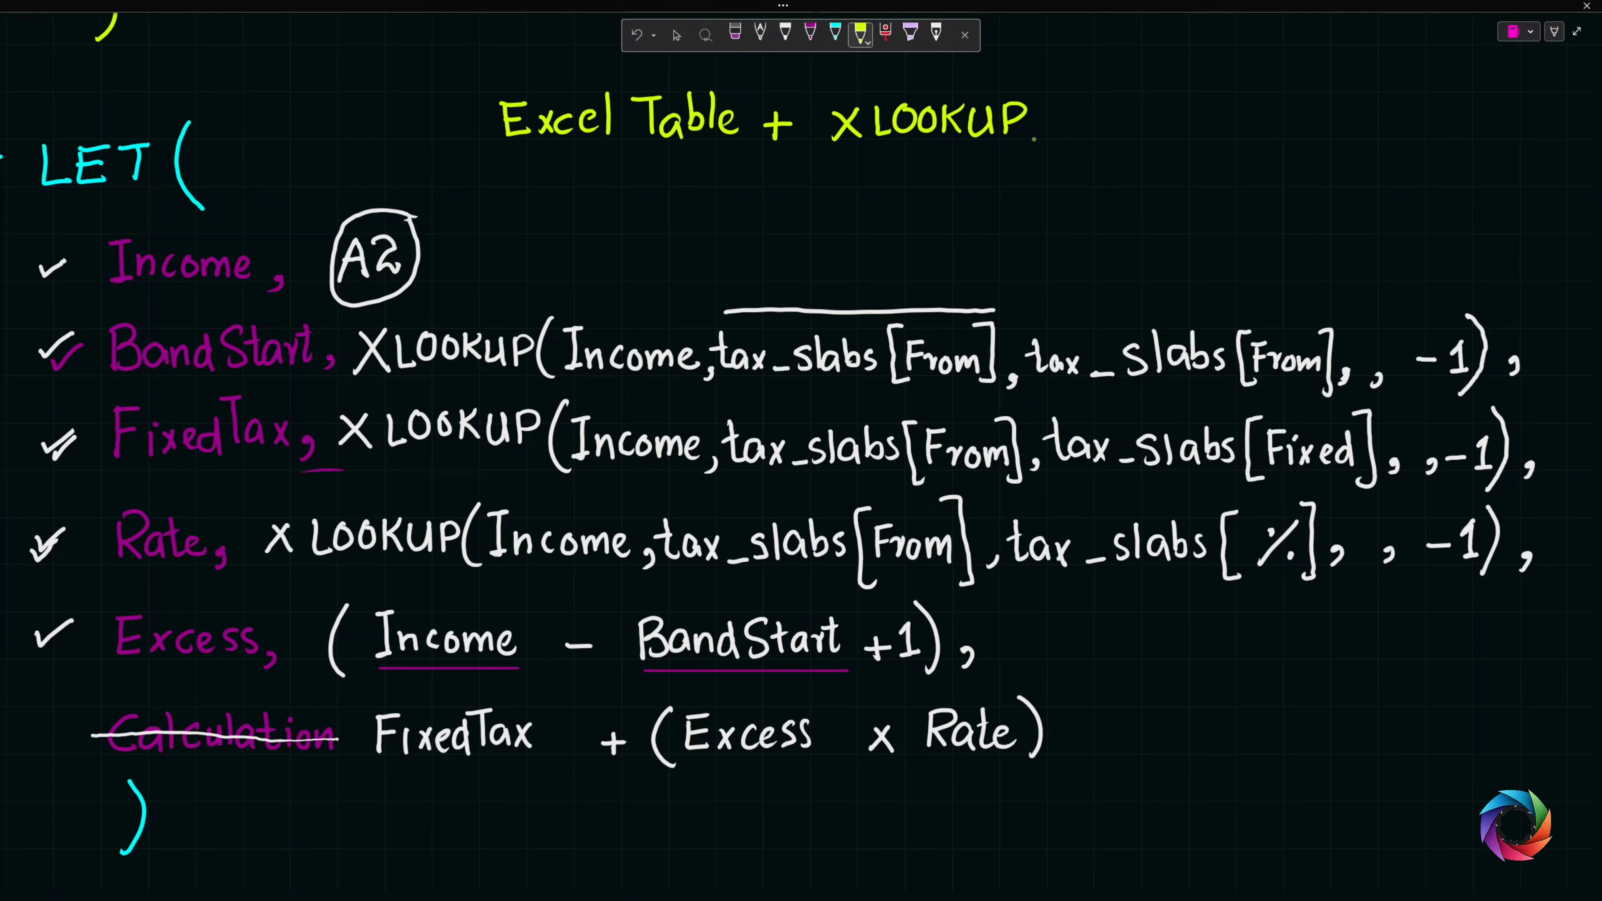
mouse_move(1065, 116)
left_mouse_down()
mouse_move(1065, 139)
mouse_move(1081, 127)
left_mouse_up()
- Add LET in cyan to the heading and enclose the whole heading in cyan square brackets
left_click(836, 33)
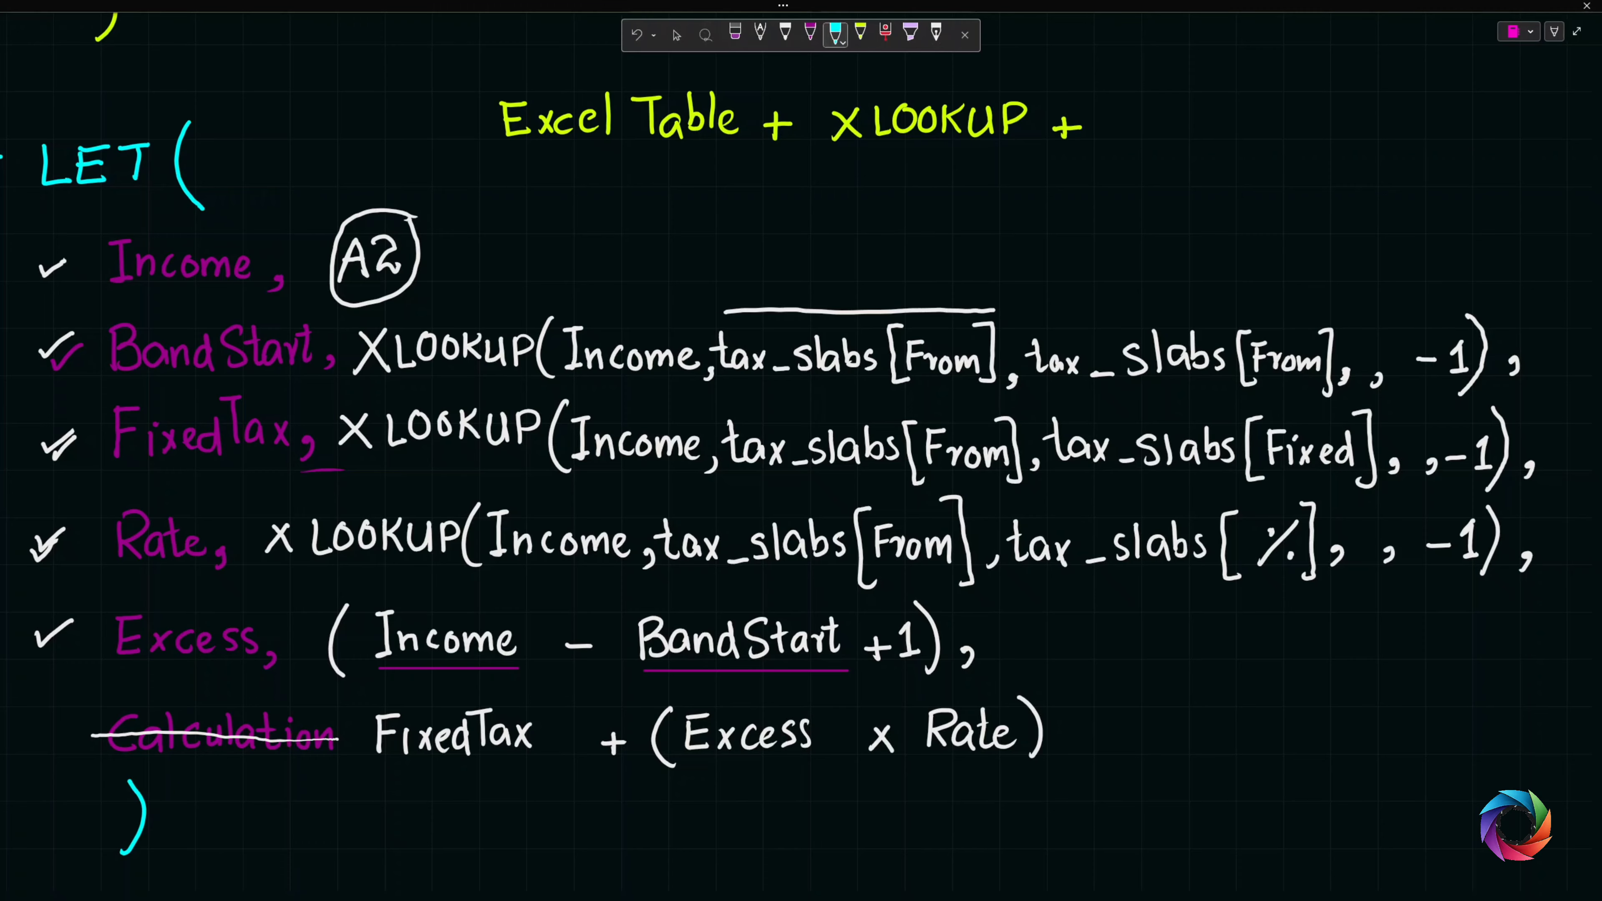
mouse_move(1111, 111)
left_mouse_down()
mouse_move(1133, 139)
mouse_move(1143, 120)
mouse_move(1163, 142)
mouse_move(1169, 105)
mouse_move(1163, 122)
mouse_move(1201, 102)
mouse_move(1185, 134)
left_mouse_up()
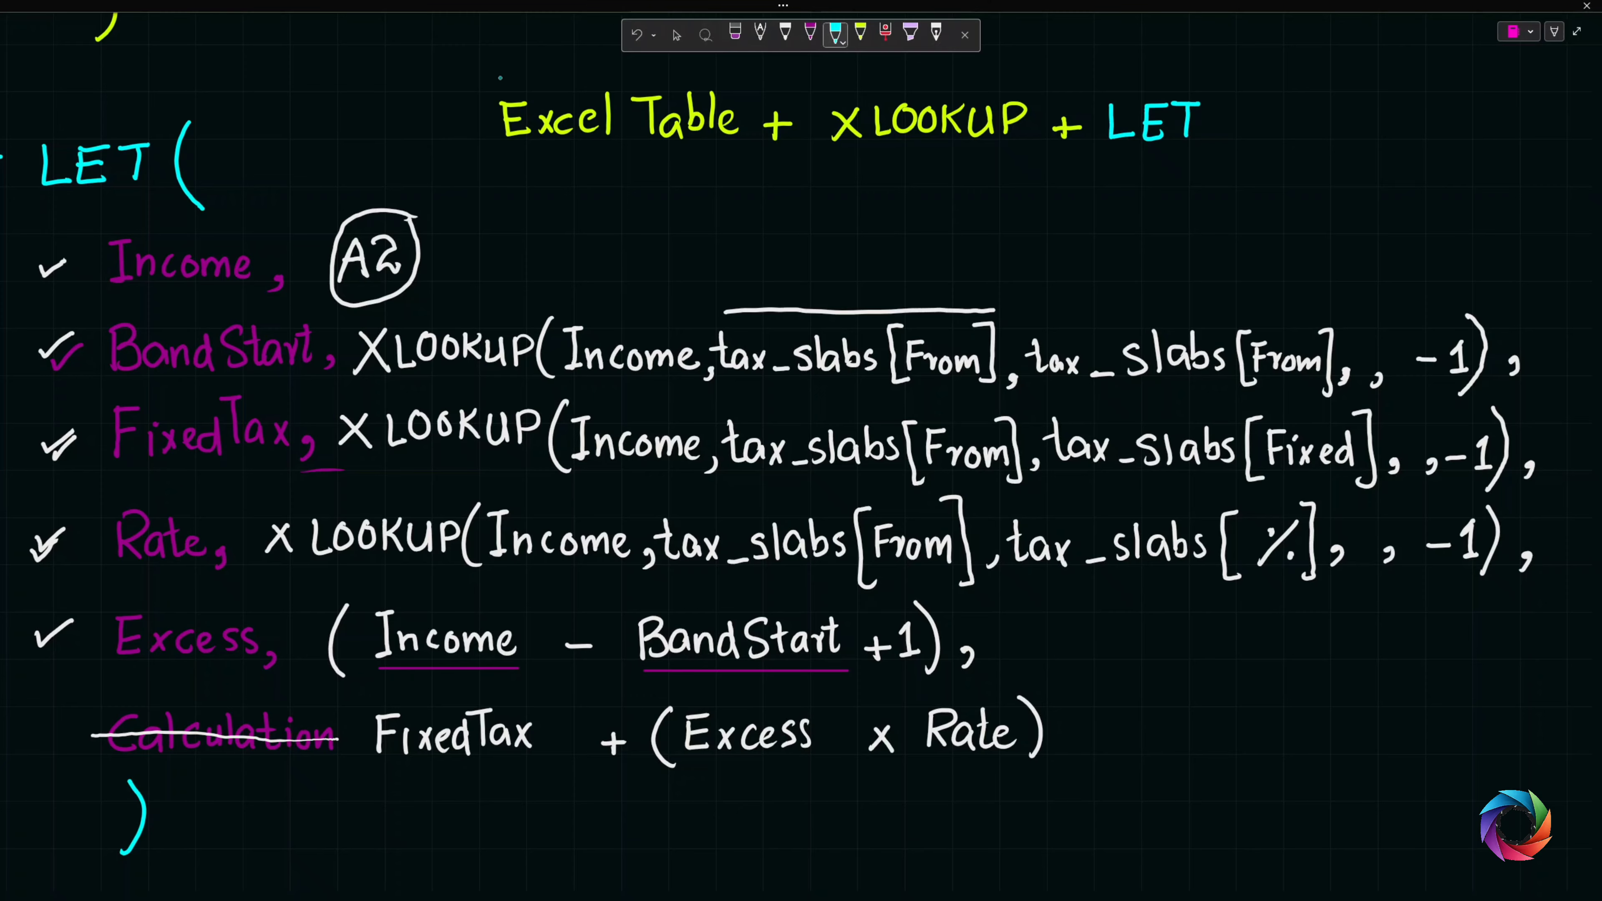
mouse_move(500, 78)
left_mouse_down()
mouse_move(469, 156)
mouse_move(491, 163)
left_mouse_up()
mouse_move(1183, 64)
left_mouse_down()
mouse_move(1201, 64)
mouse_move(1205, 148)
mouse_move(1188, 160)
left_mouse_up()
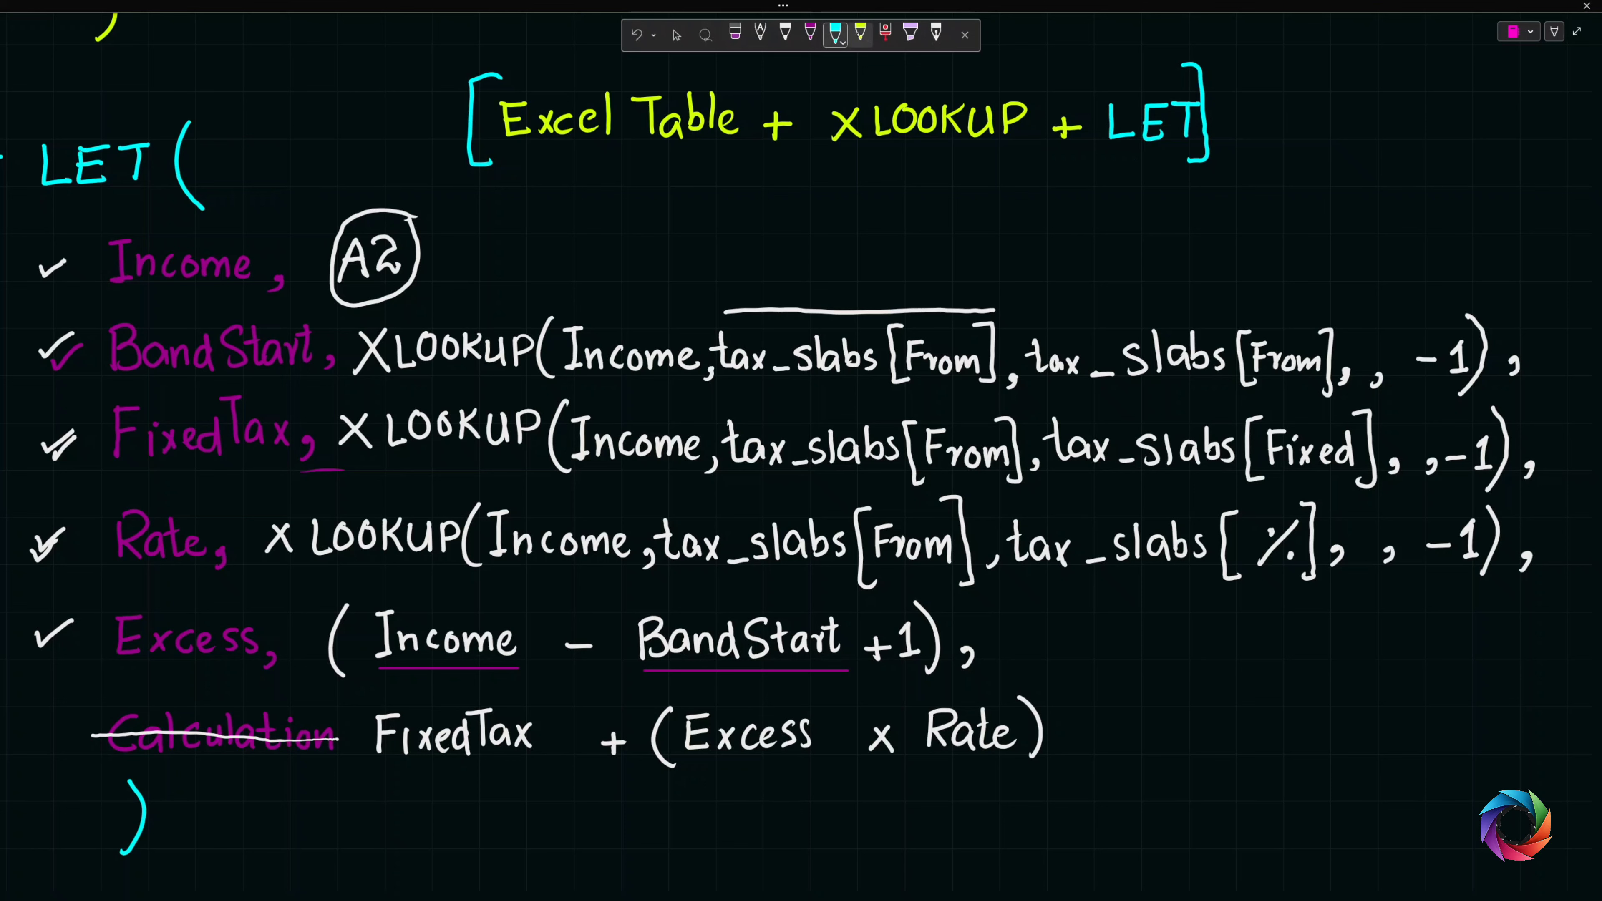
- Handwrite the yellow notes - Readability, - Auditability, under the bracketed heading
left_click(860, 34)
mouse_move(573, 187)
left_mouse_down()
mouse_move(606, 187)
mouse_move(606, 210)
mouse_move(667, 188)
mouse_move(675, 208)
mouse_move(708, 191)
mouse_move(750, 201)
mouse_move(783, 174)
mouse_move(785, 197)
mouse_move(796, 181)
left_mouse_up()
left_click_drag(792, 178, 798, 193)
left_click_drag(809, 177, 803, 237)
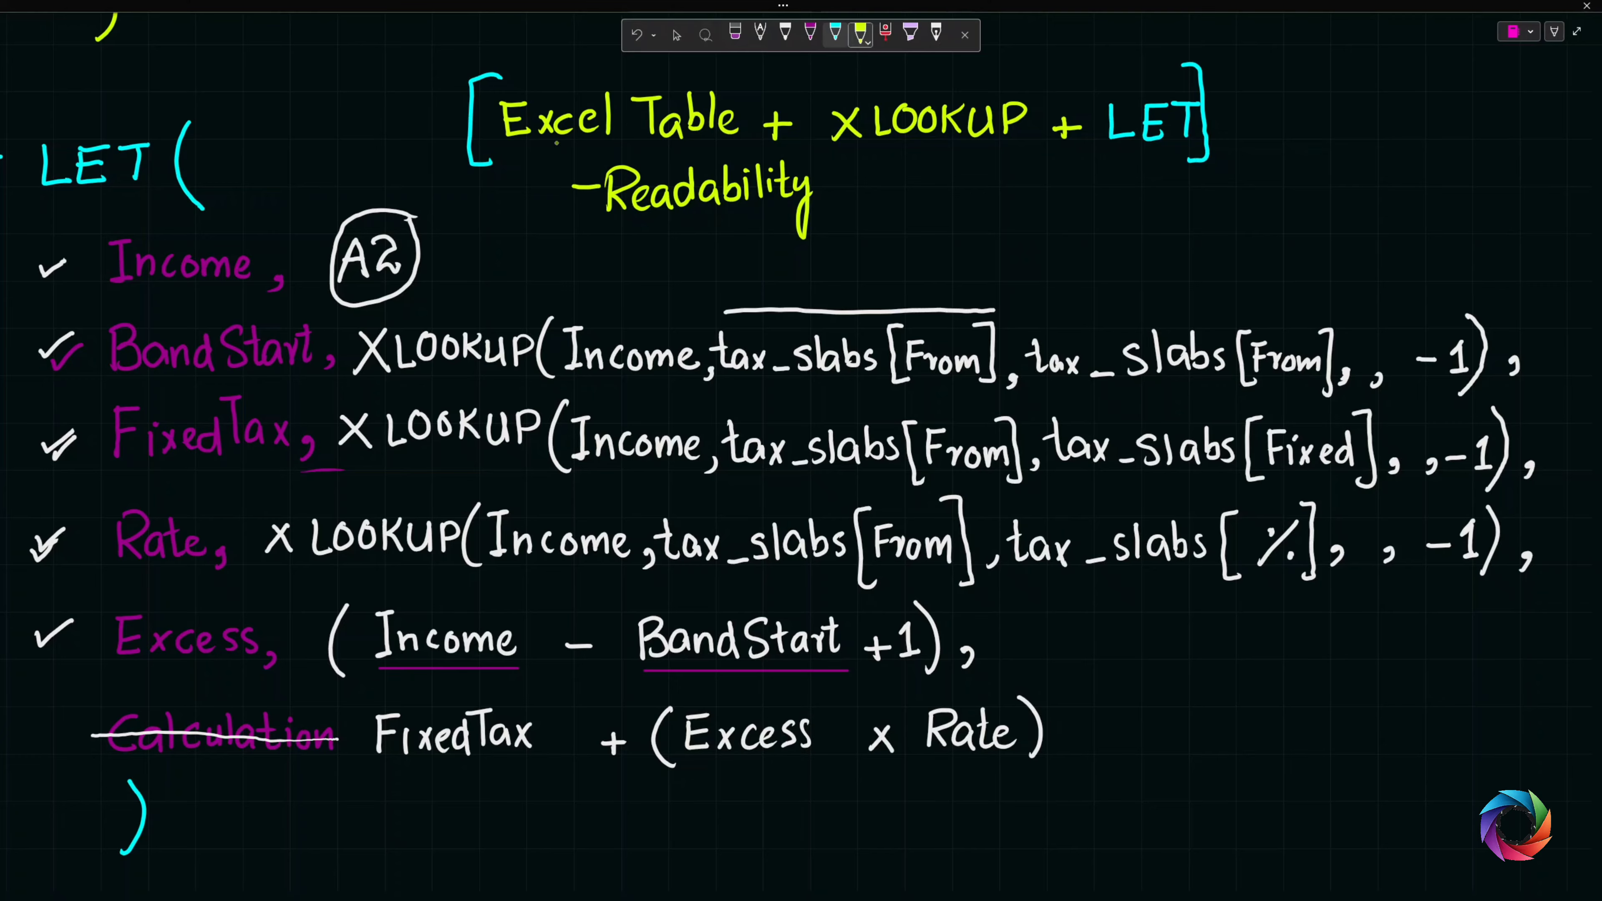
mouse_move(860, 193)
left_mouse_down()
mouse_move(852, 212)
mouse_move(914, 196)
mouse_move(959, 208)
left_mouse_up()
left_click_drag(934, 193, 1006, 201)
mouse_move(1010, 162)
left_mouse_down()
mouse_move(1013, 203)
mouse_move(1050, 201)
left_mouse_up()
left_click_drag(1038, 182, 1109, 200)
mouse_move(1109, 163)
left_mouse_down()
mouse_move(1122, 195)
mouse_move(1149, 197)
left_mouse_up()
mouse_move(1140, 178)
left_mouse_down()
mouse_move(1159, 177)
mouse_move(1167, 240)
mouse_move(1208, 202)
mouse_move(1194, 216)
left_mouse_up()
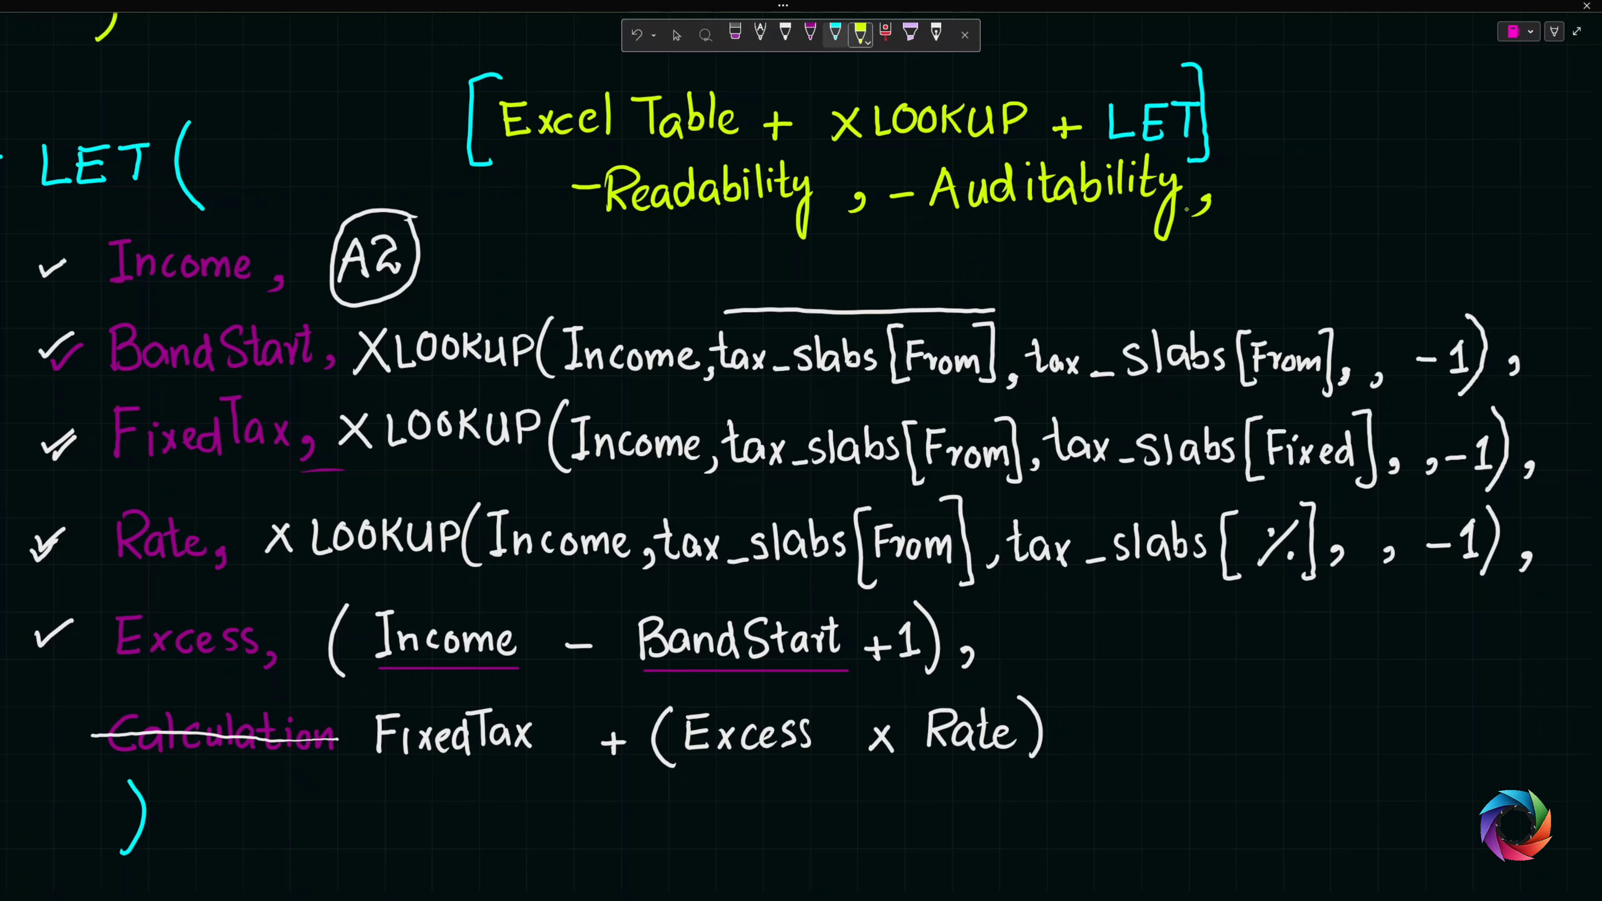
- Handwrite - financial models in yellow under the Readability note and put a tick after it
left_click_drag(572, 257, 599, 255)
mouse_move(651, 238)
left_mouse_down()
mouse_move(641, 279)
mouse_move(654, 254)
left_mouse_up()
left_click_drag(657, 255, 740, 270)
mouse_move(759, 248)
left_mouse_down()
mouse_move(760, 267)
mouse_move(811, 272)
mouse_move(914, 269)
mouse_move(925, 251)
left_mouse_up()
left_click_drag(965, 256, 988, 262)
mouse_move(1006, 244)
left_mouse_down()
mouse_move(996, 266)
mouse_move(1110, 237)
left_mouse_up()
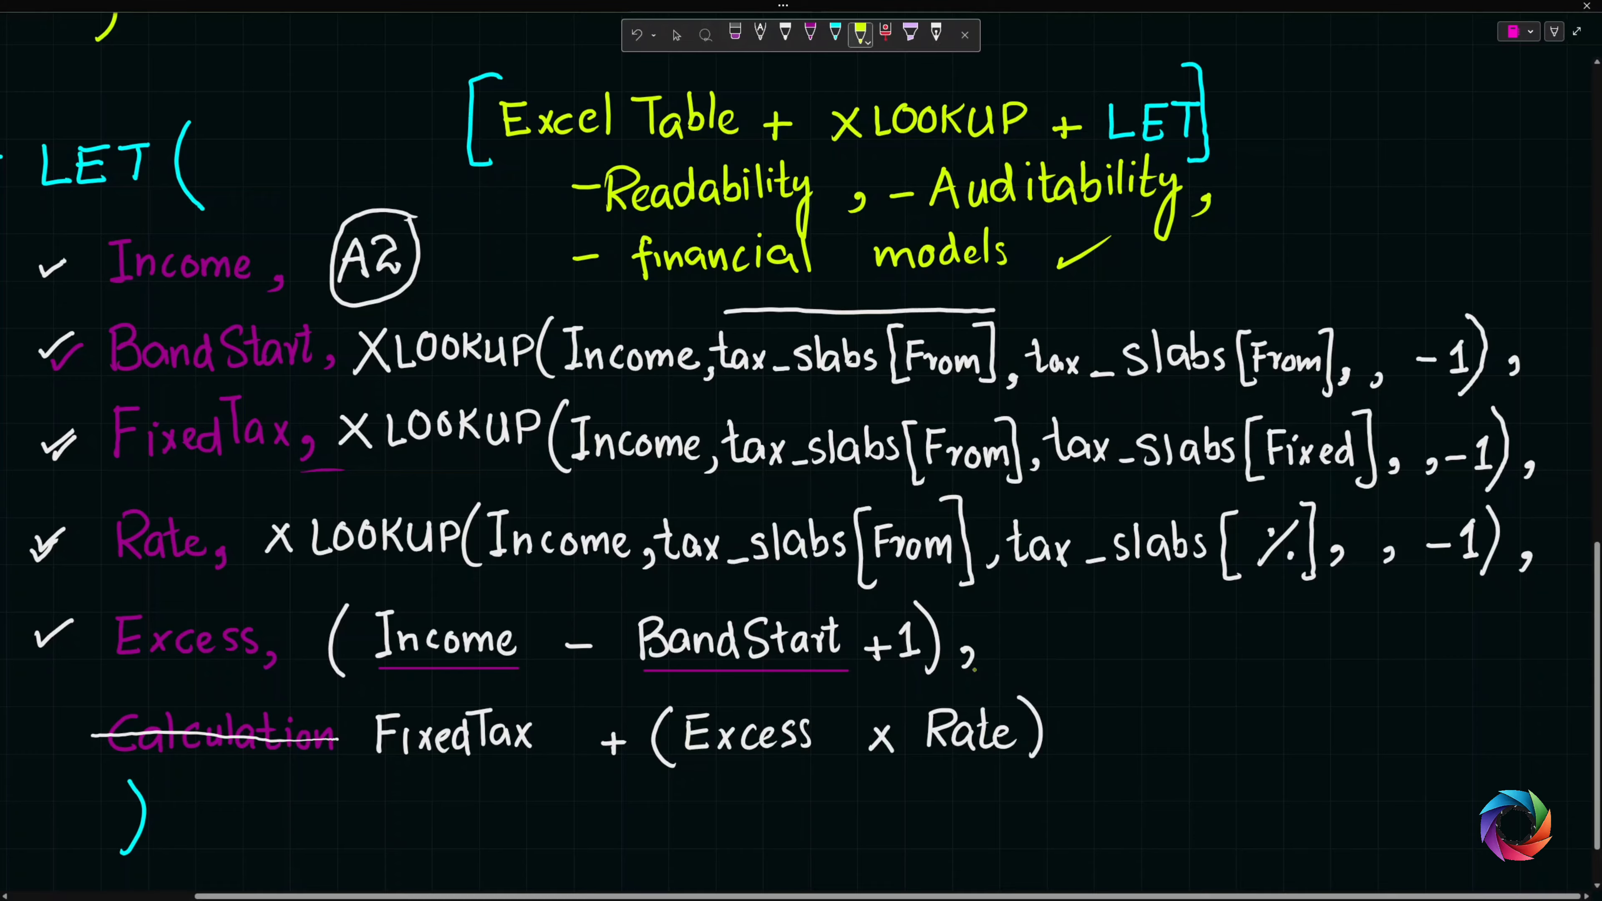
key("Escape")
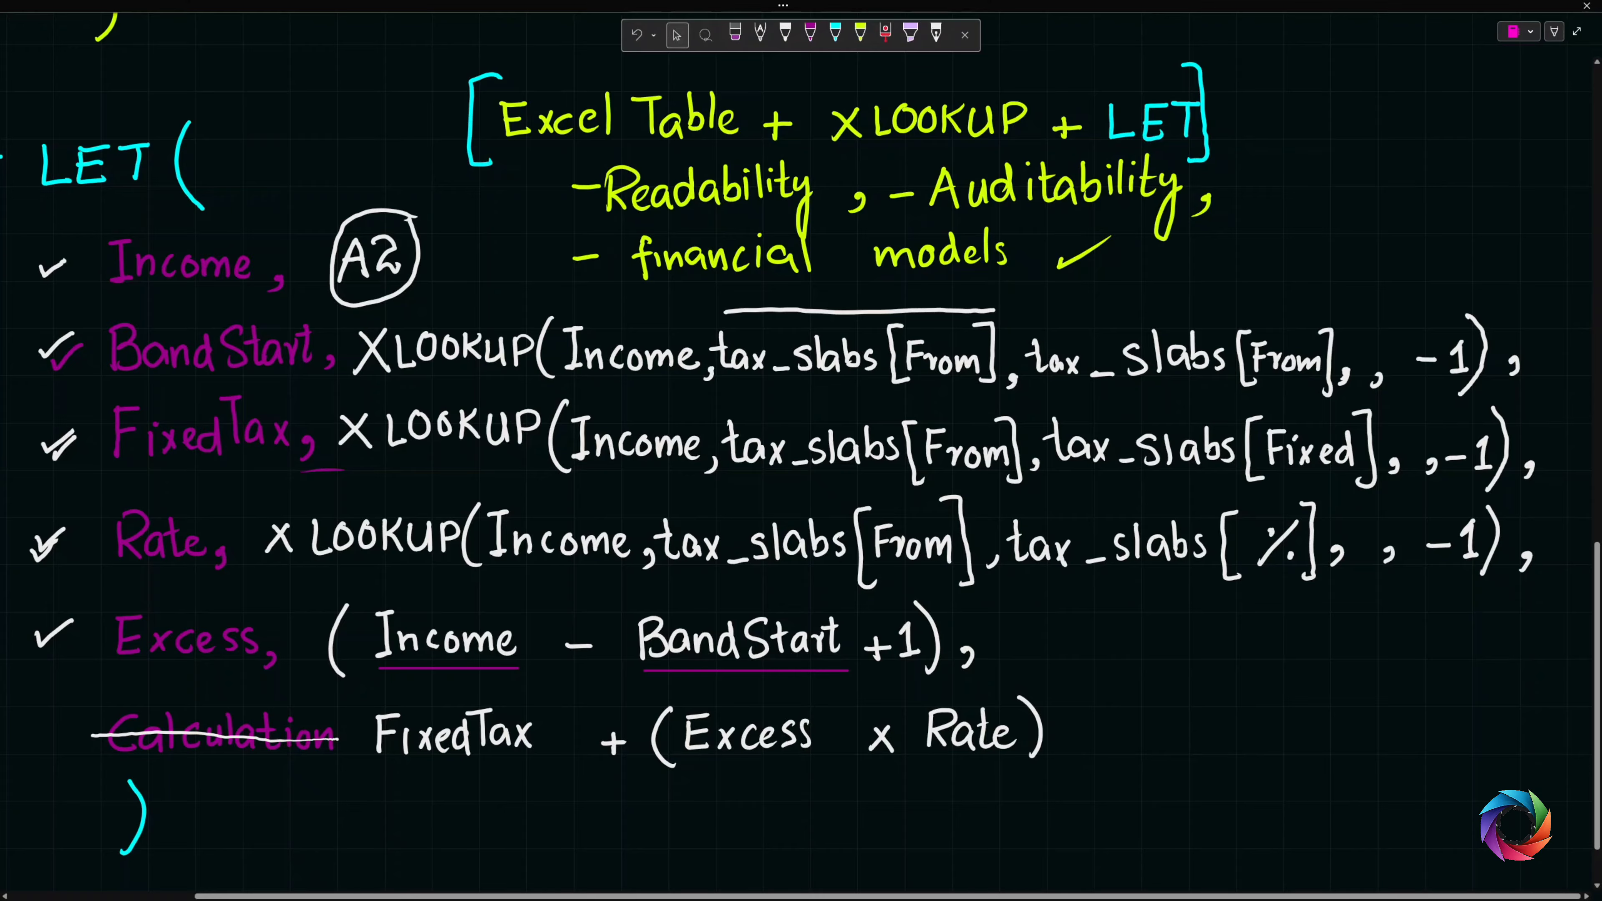
- Switch to the Excel workbook and draw a red arrow pointing at the XLOOKUP formula picture
key("alt+Tab")
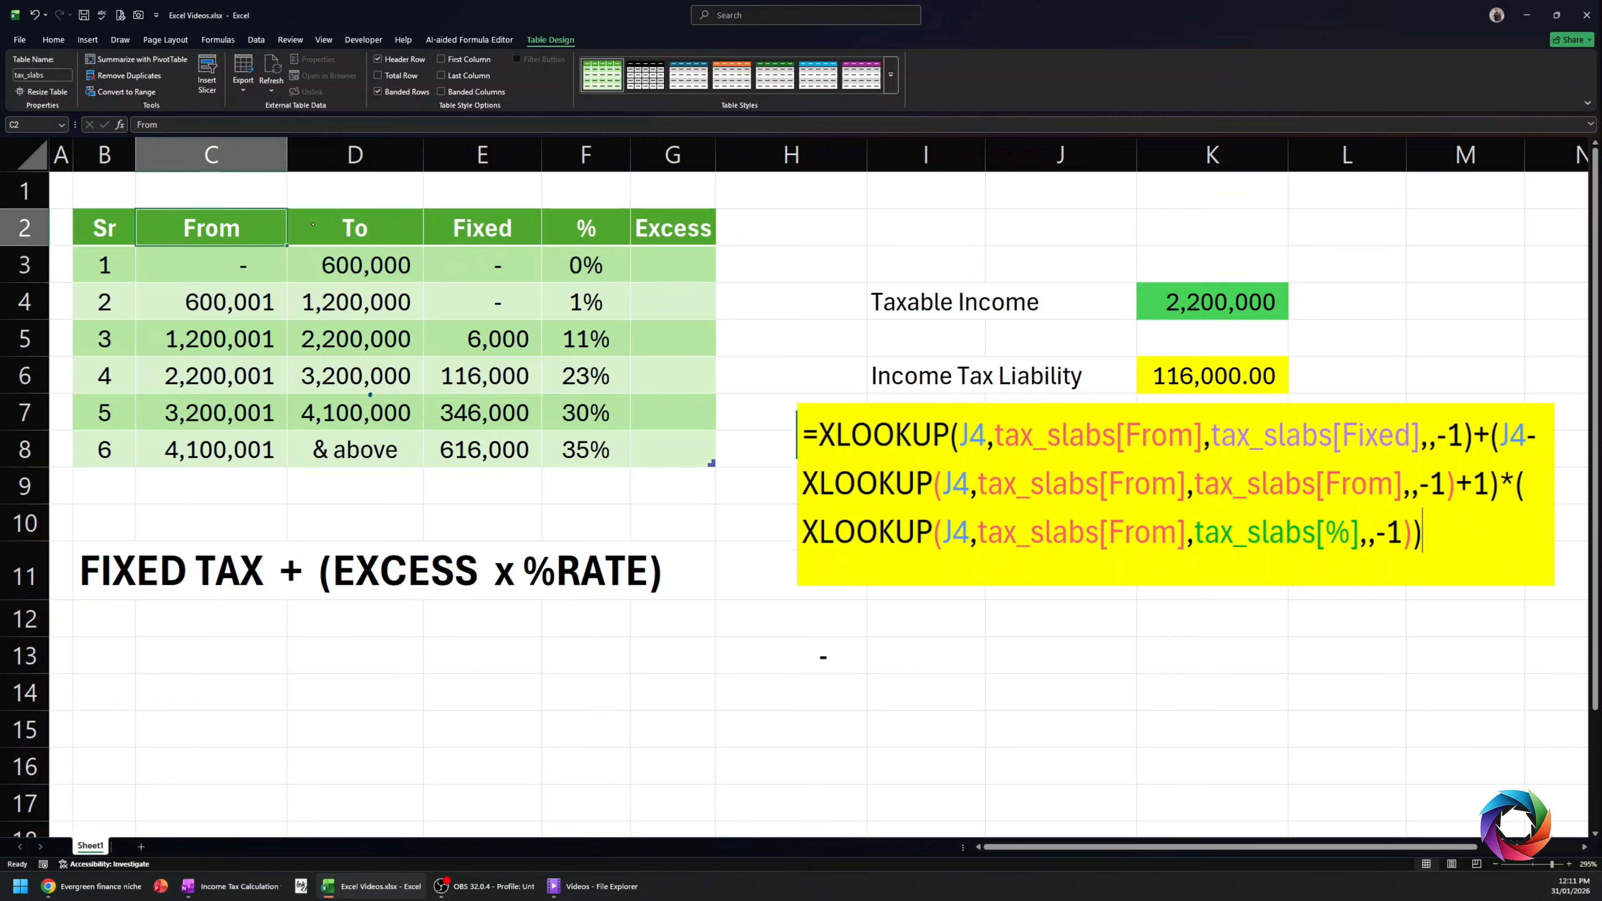
left_click(120, 39)
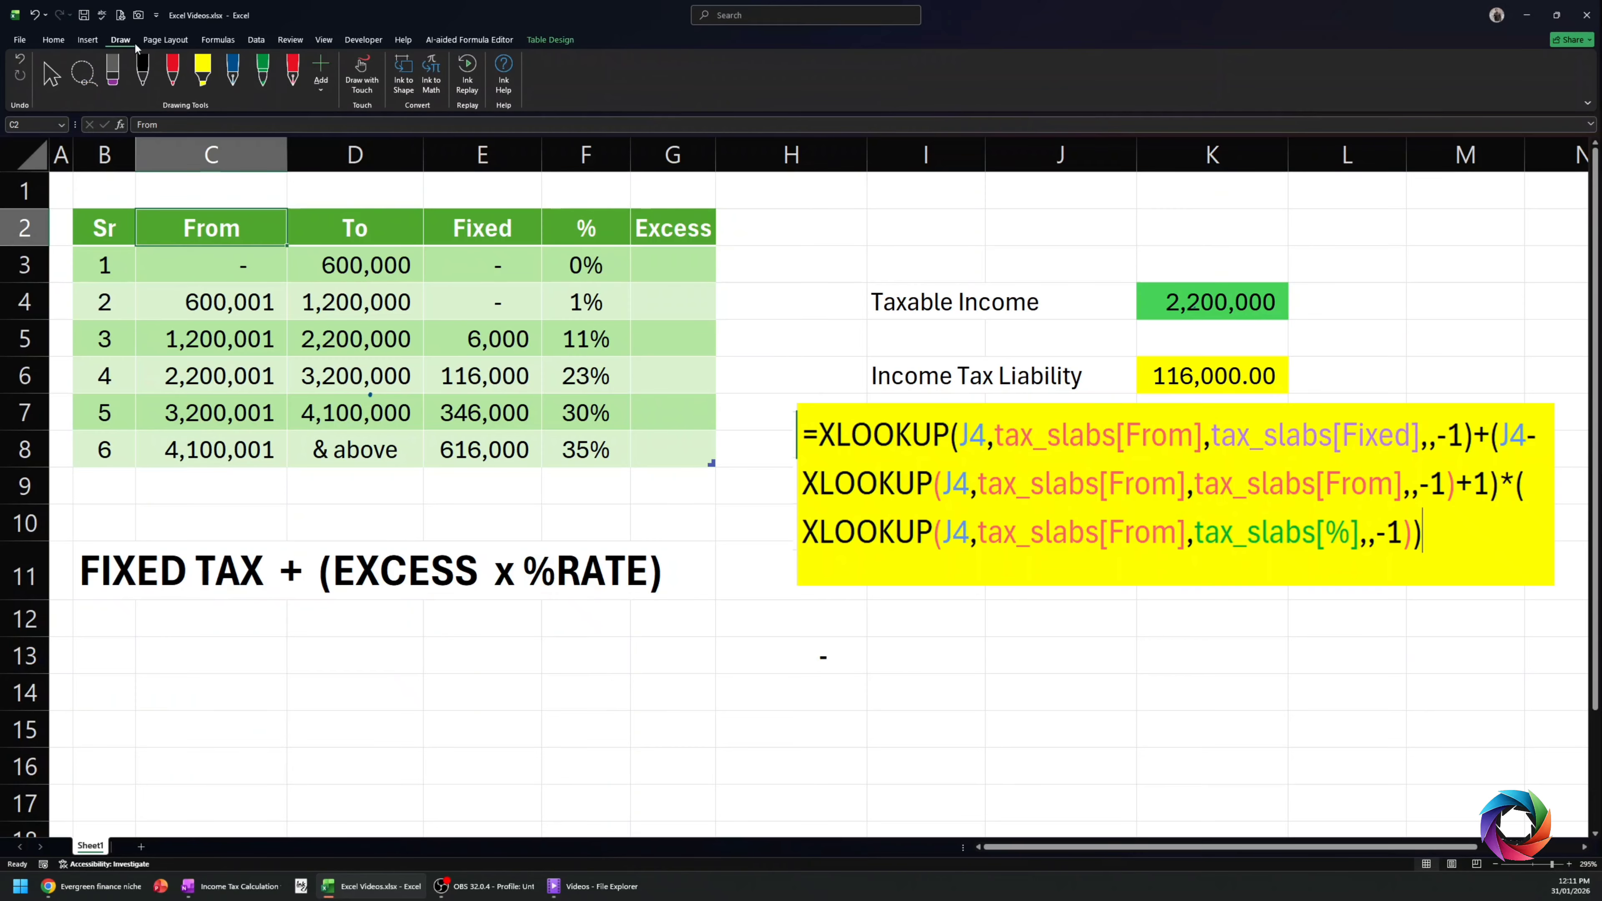
left_click(170, 72)
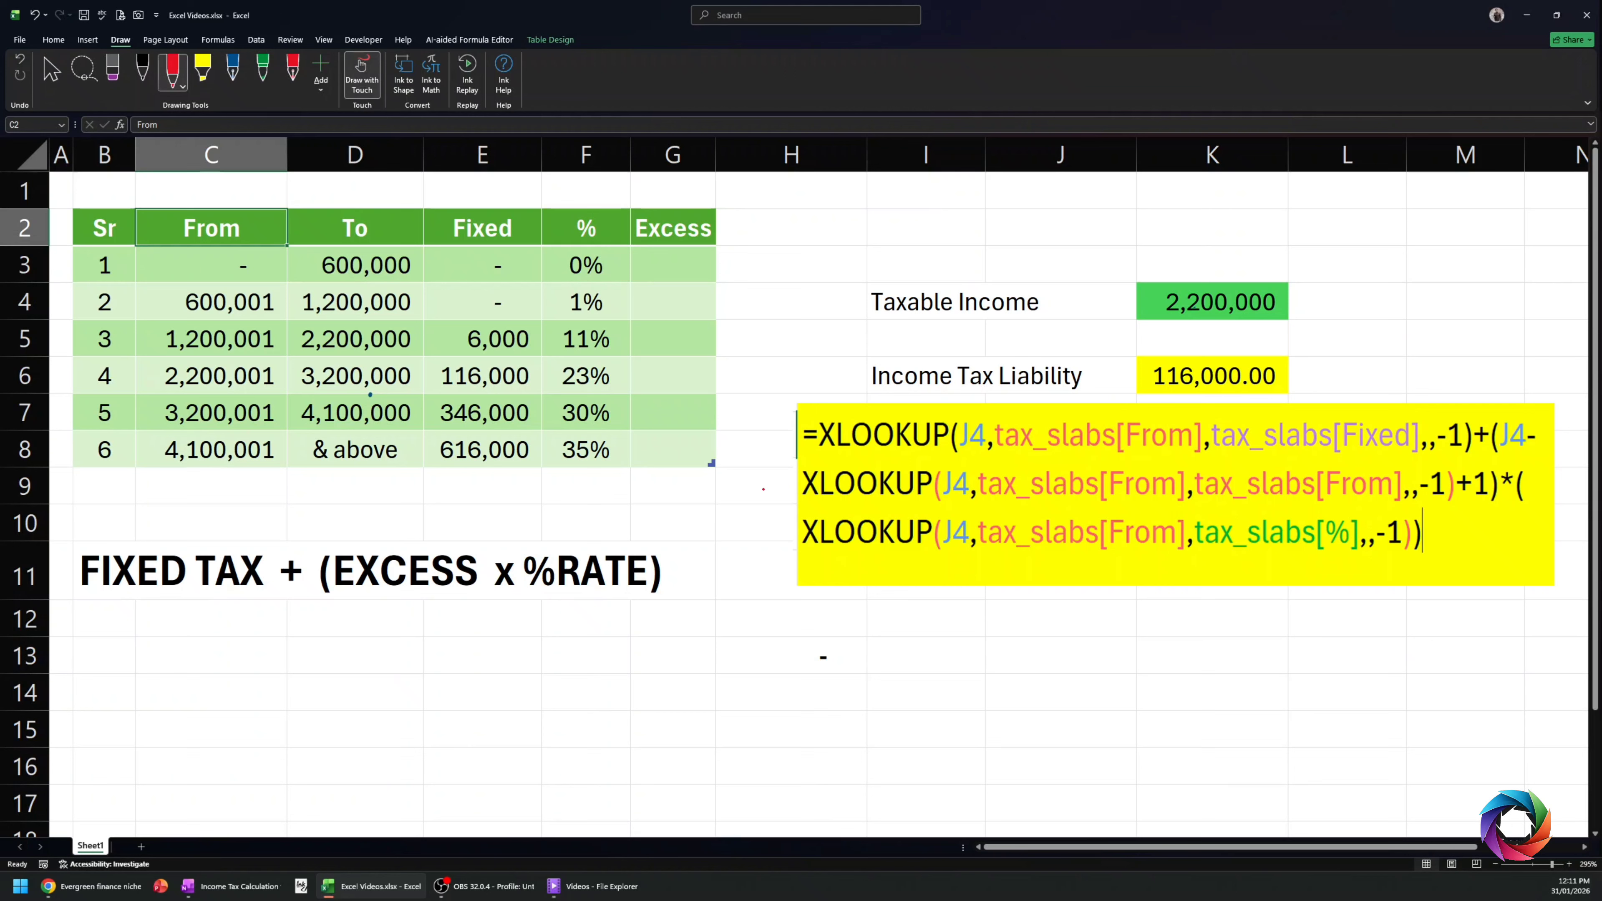
mouse_move(752, 486)
left_mouse_down()
mouse_move(786, 474)
mouse_move(776, 488)
left_mouse_up()
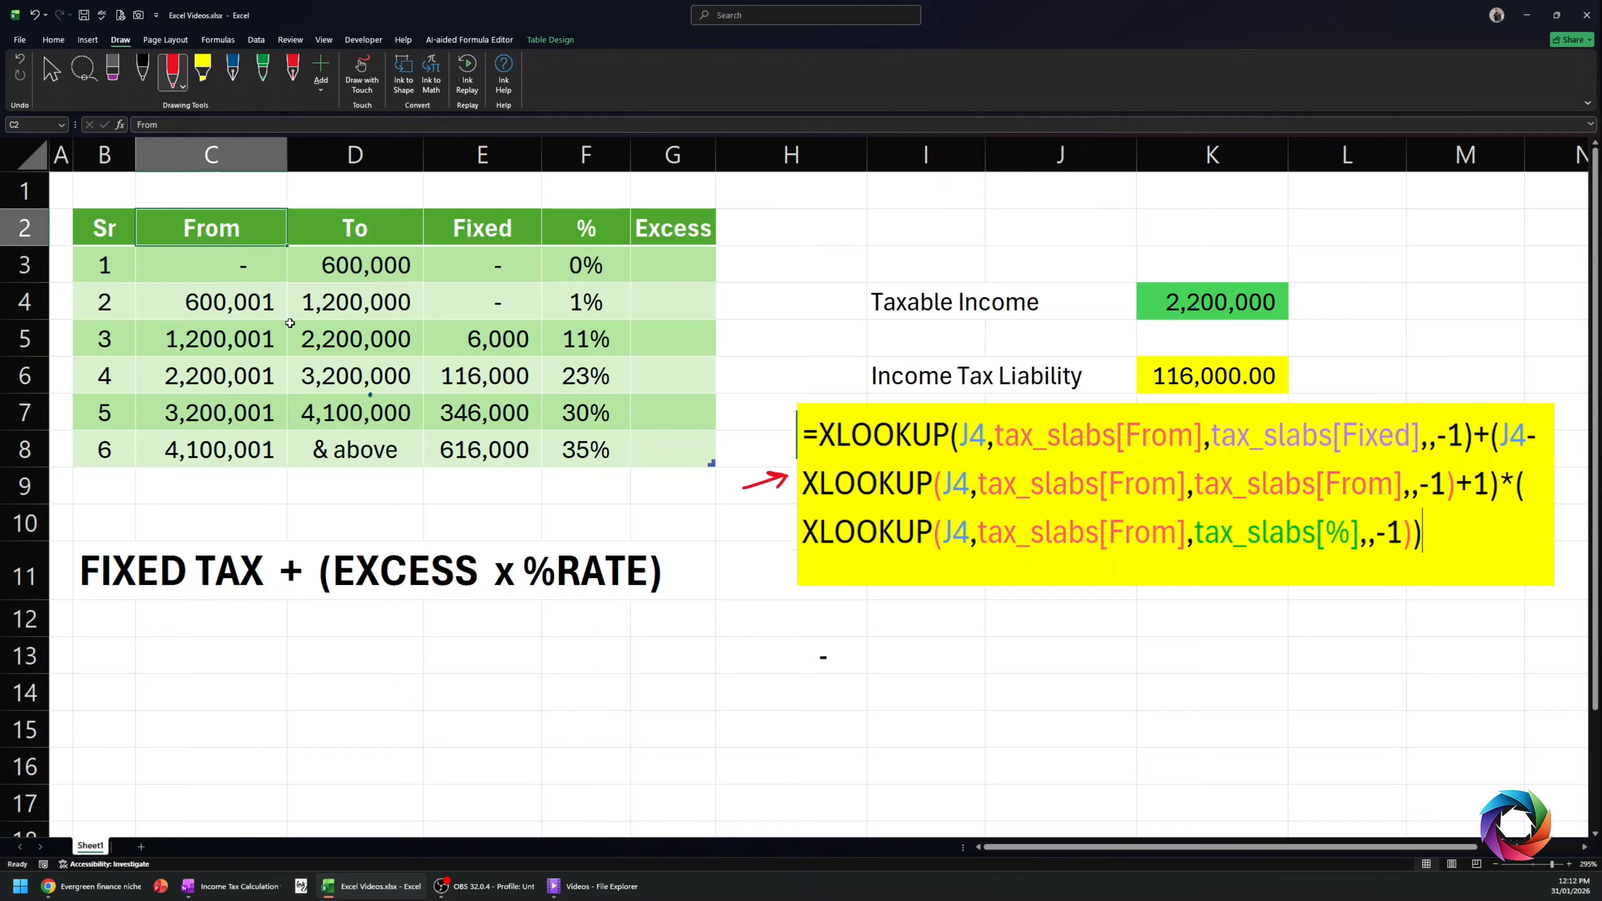
- Examine the written tax rule in B11 and the Income Tax Liability formula in K6 without changing them
left_click(139, 573)
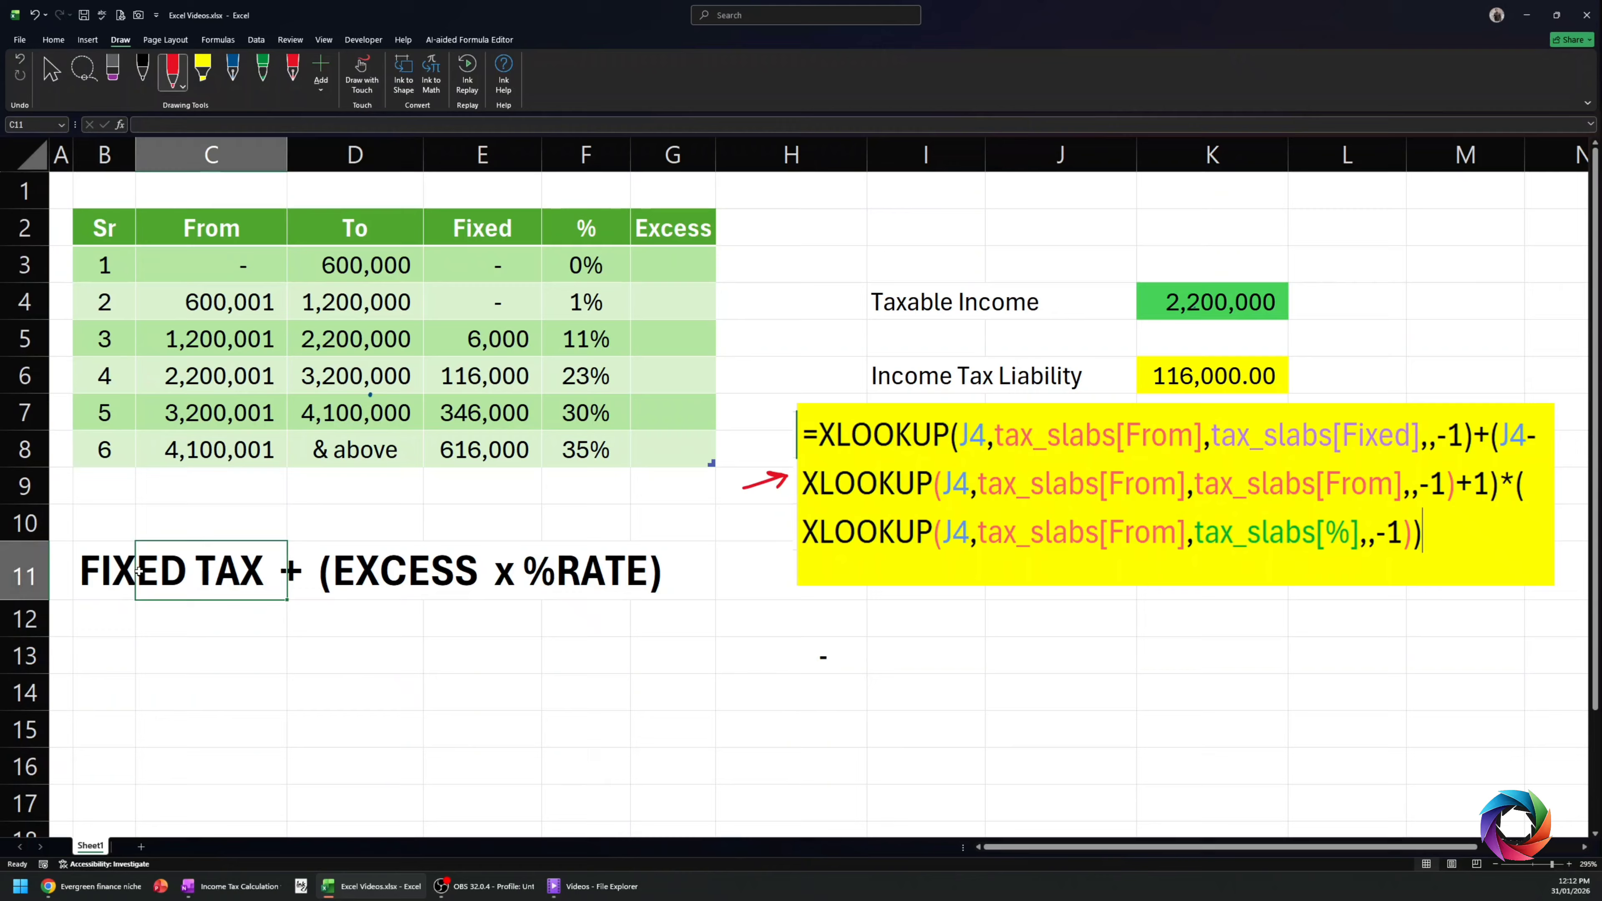
left_click(97, 586)
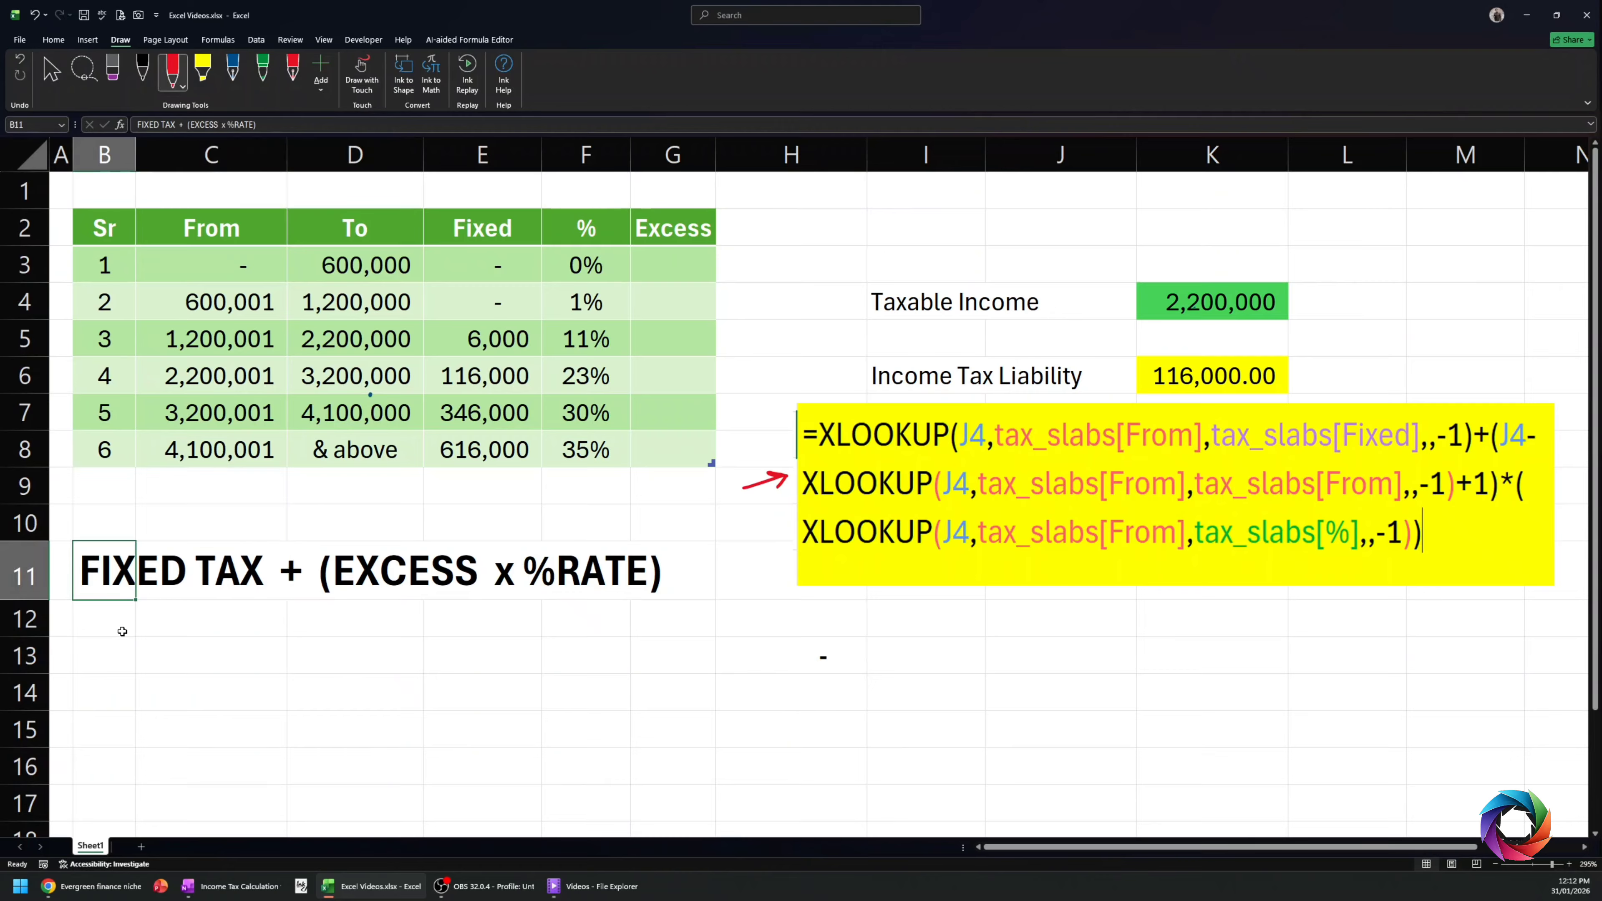
left_click(1240, 379)
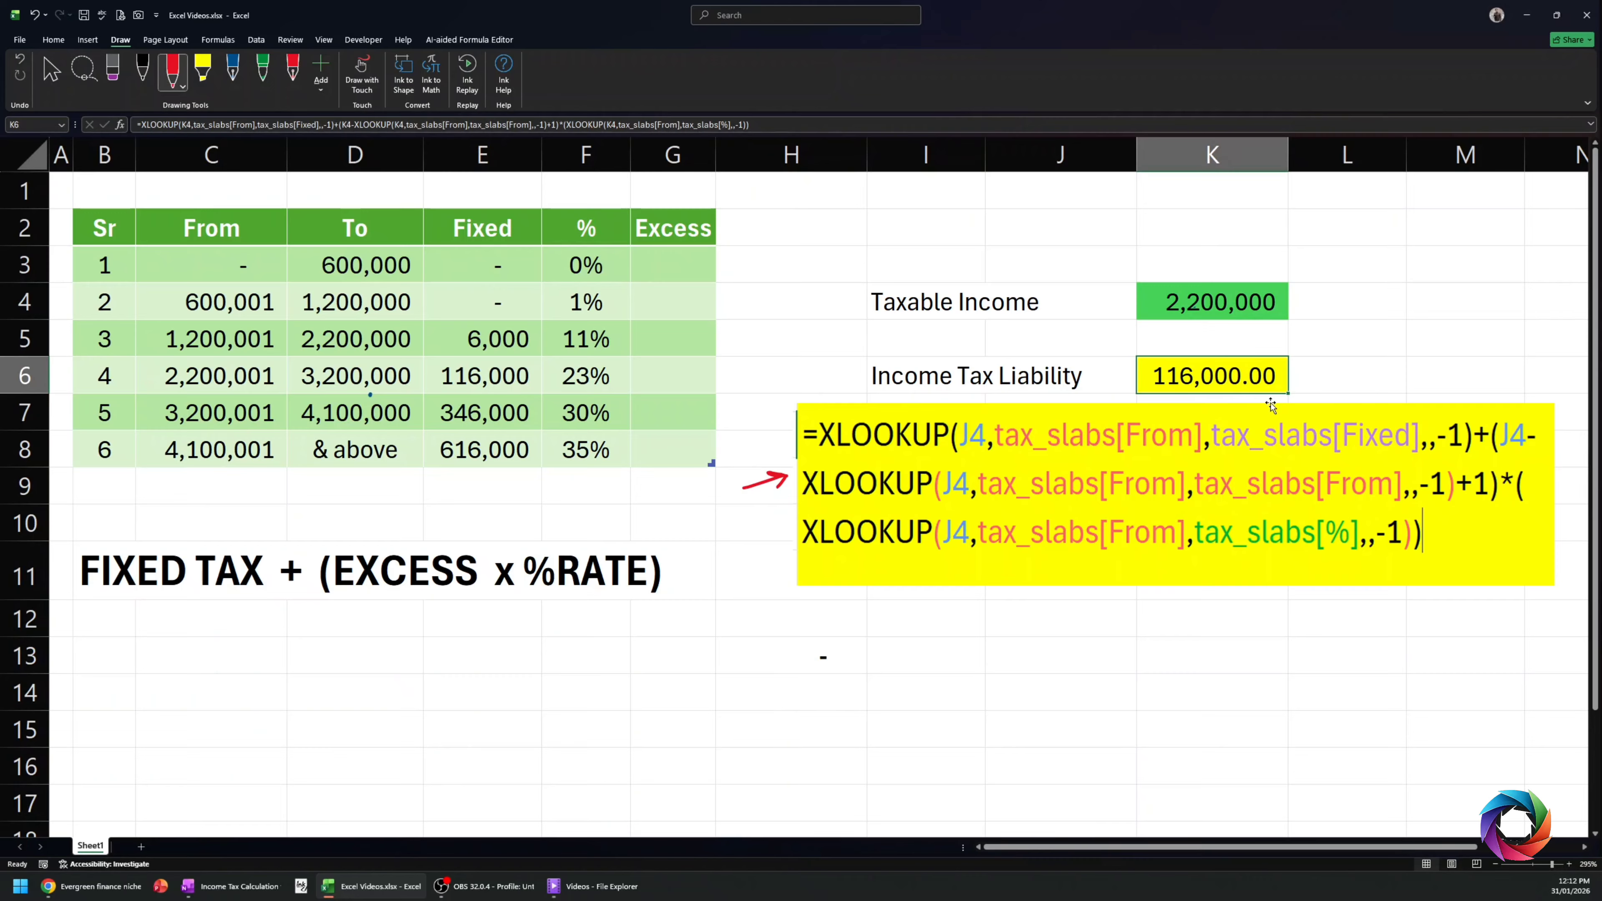
key("F2")
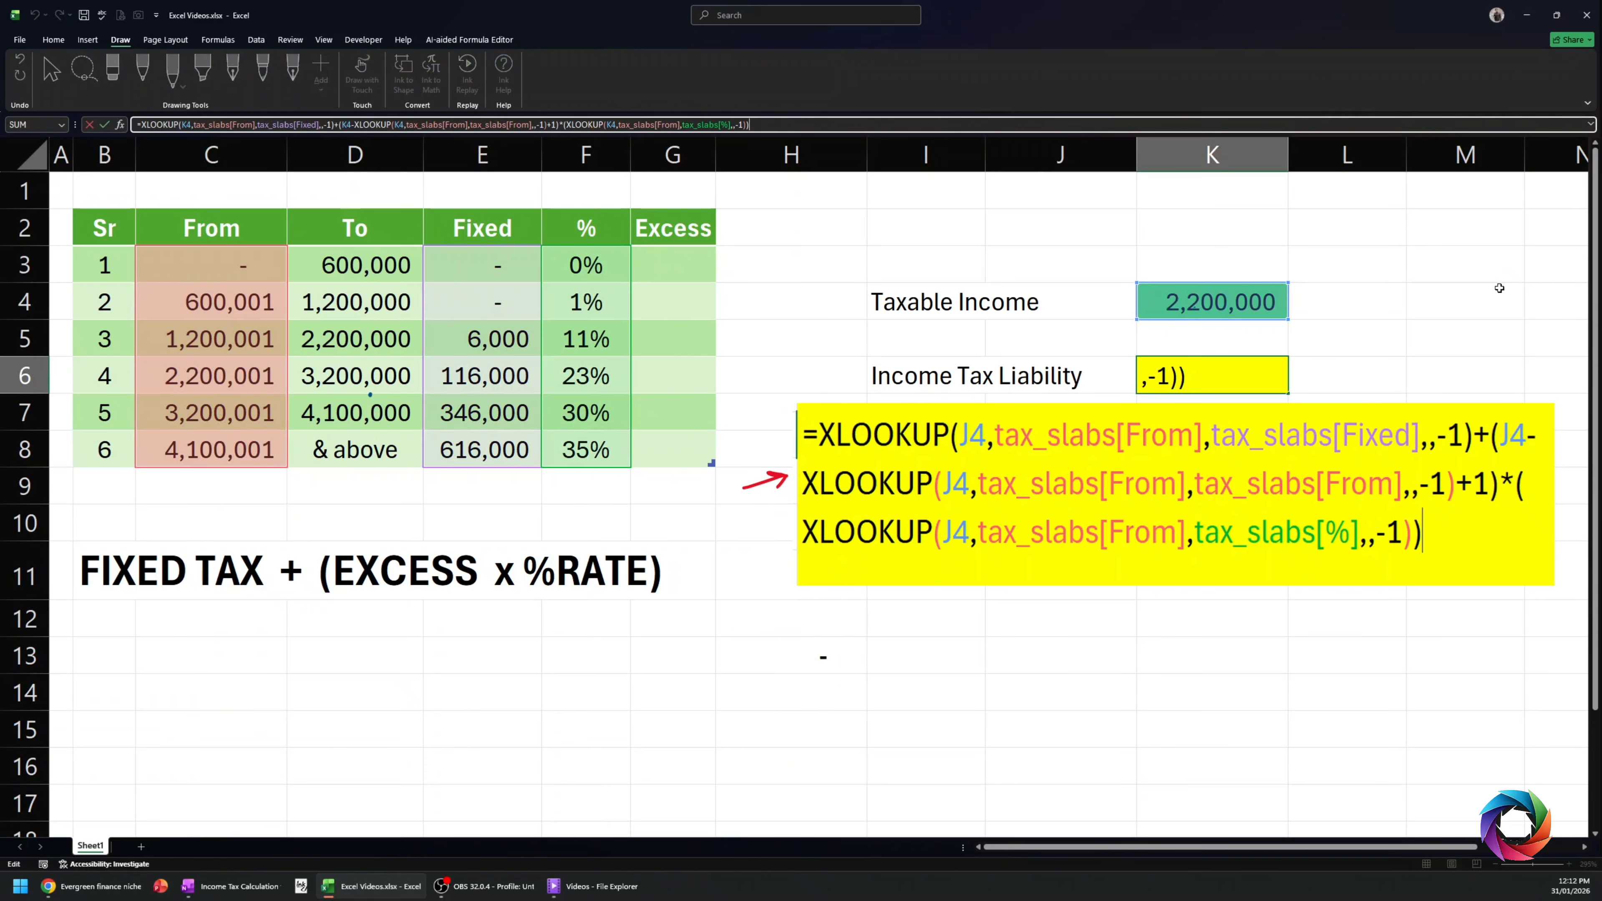
key("ctrl+Return")
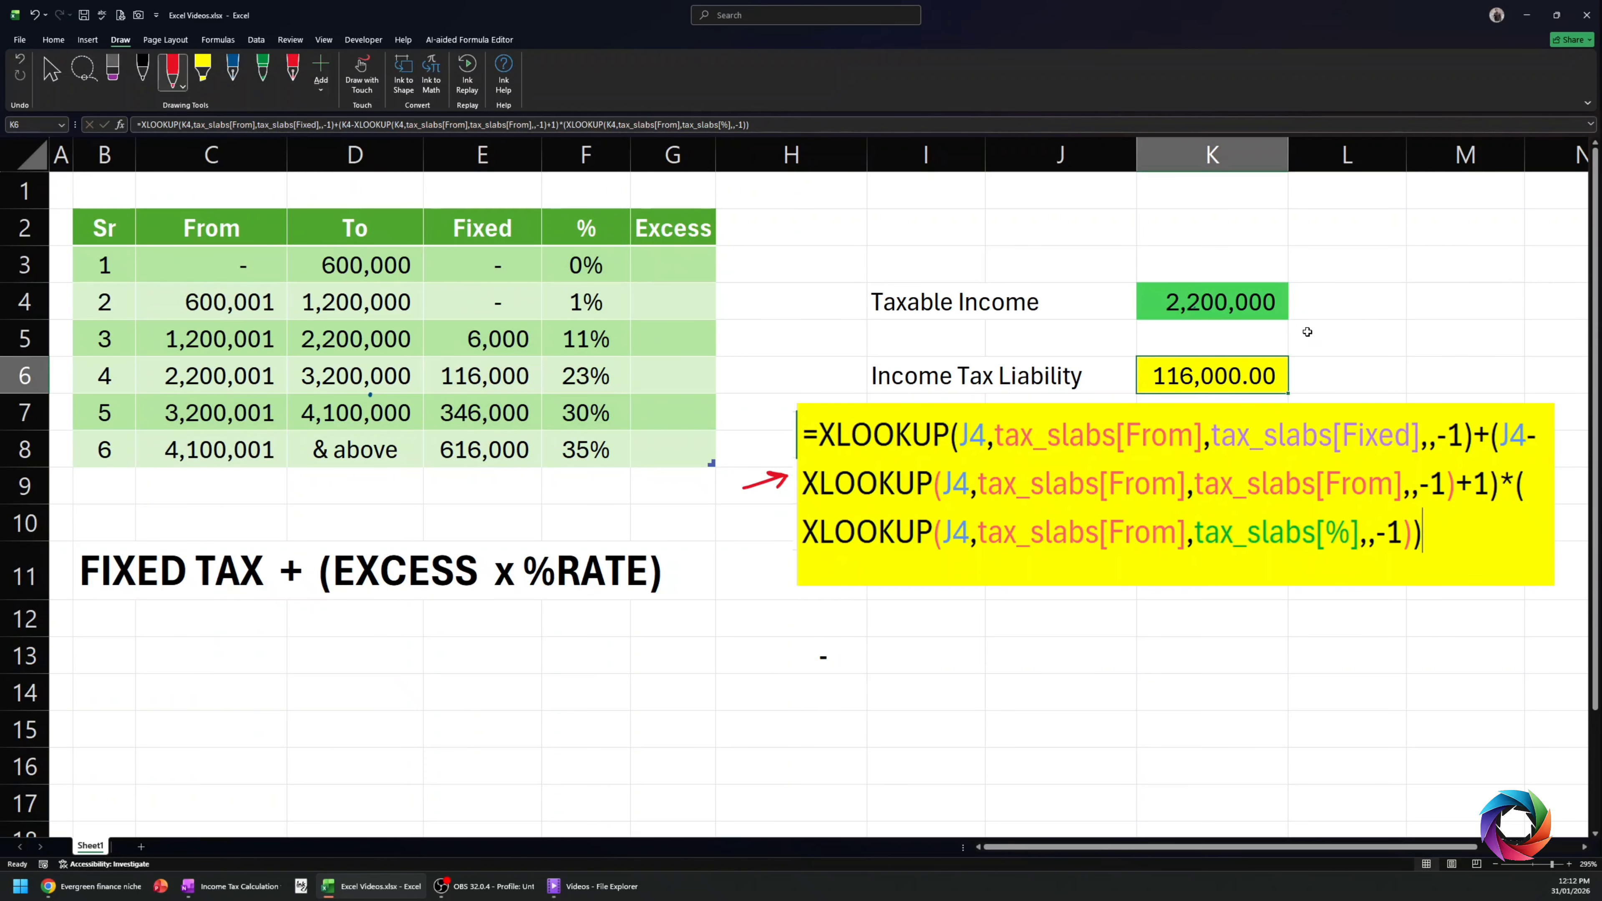
key("F2")
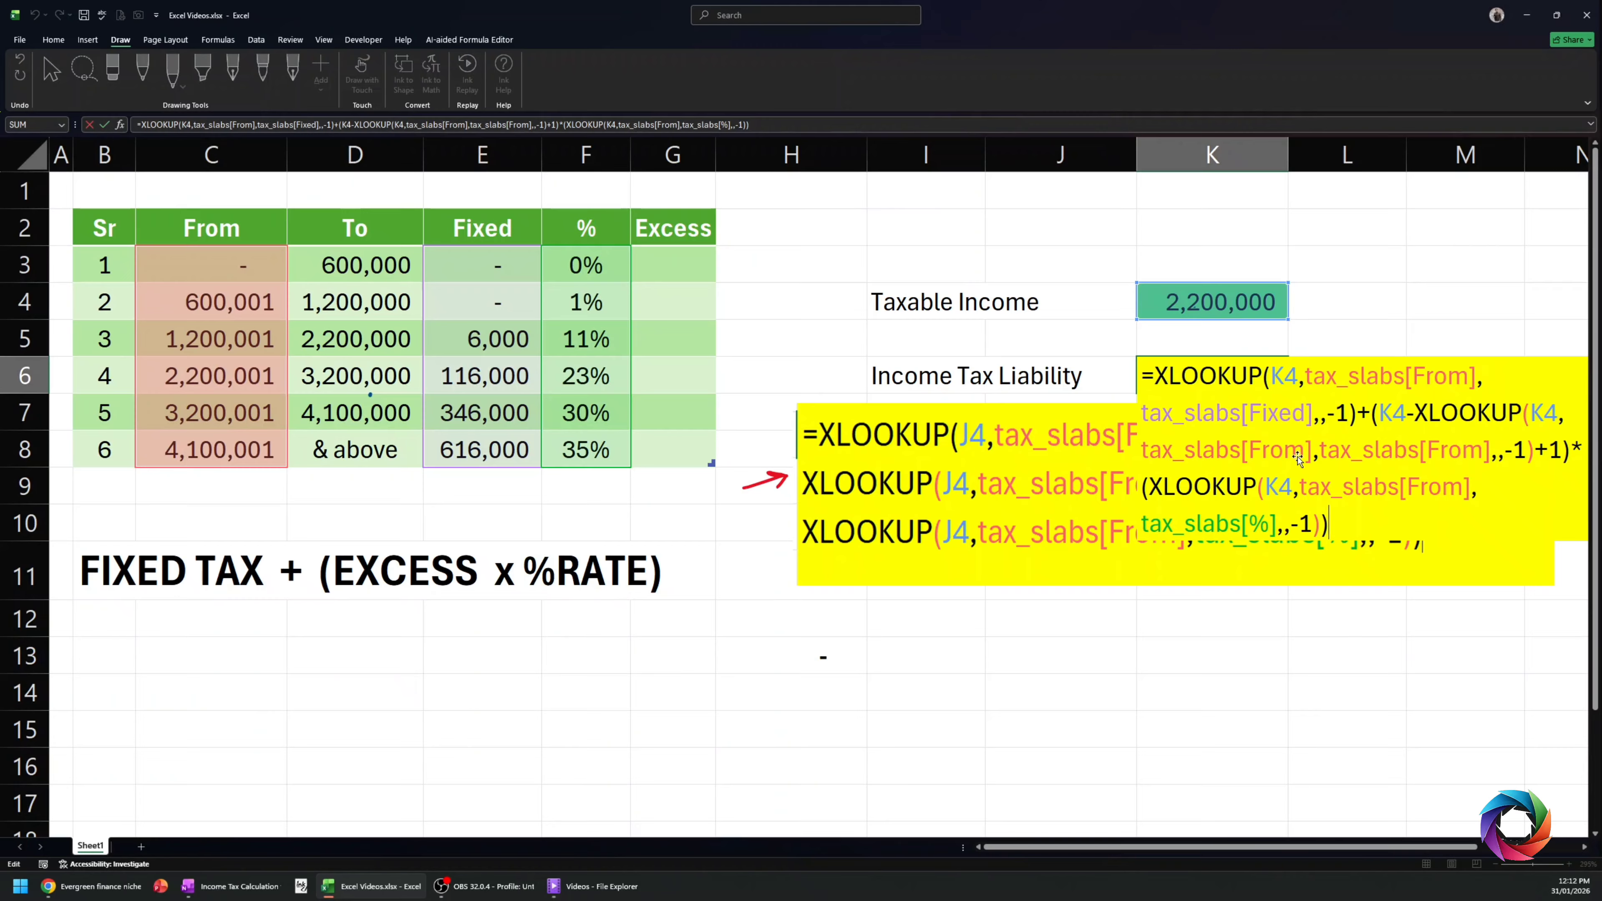
key("Escape")
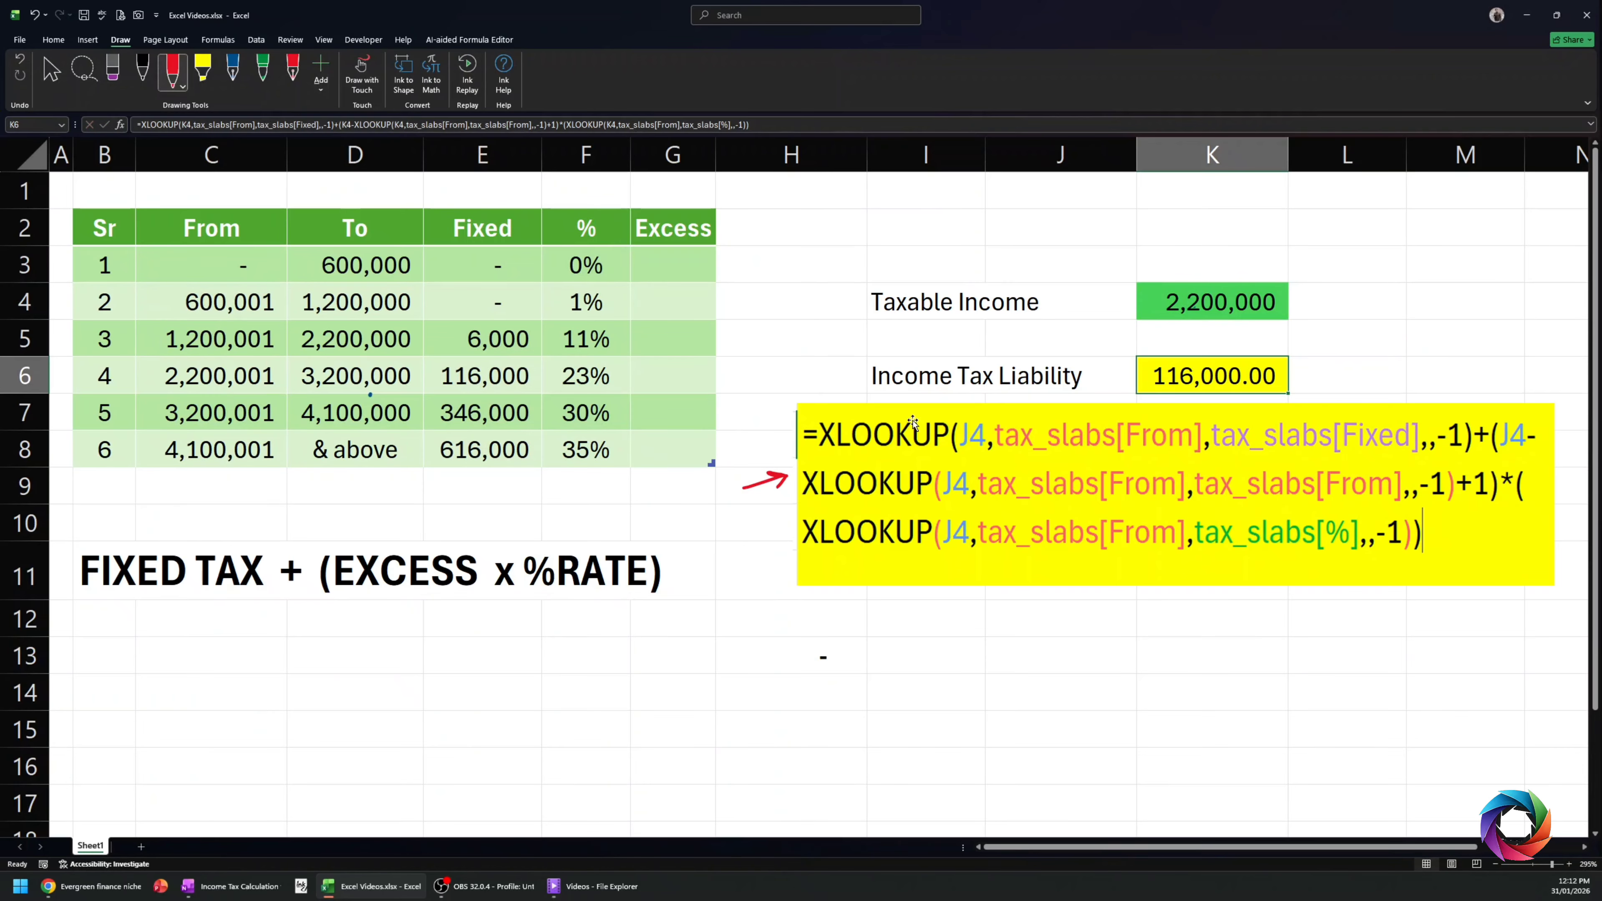
- Copy the Income Tax Liability label from I6 to I13, and select the yellow formula picture
left_click(919, 377)
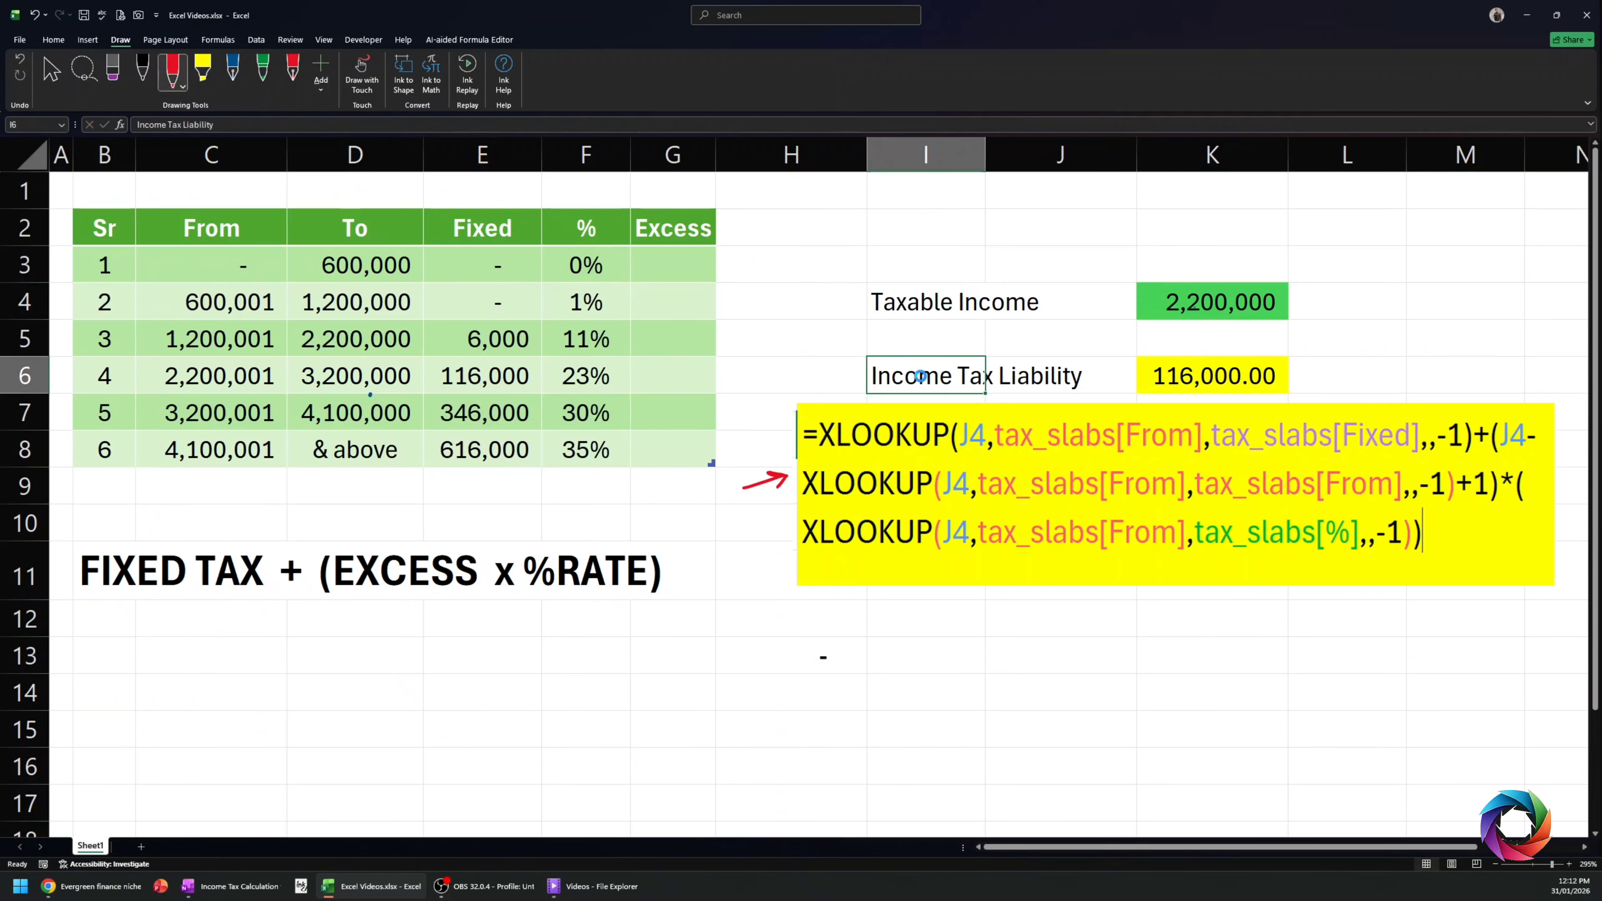
key("ctrl+c")
left_click(906, 660)
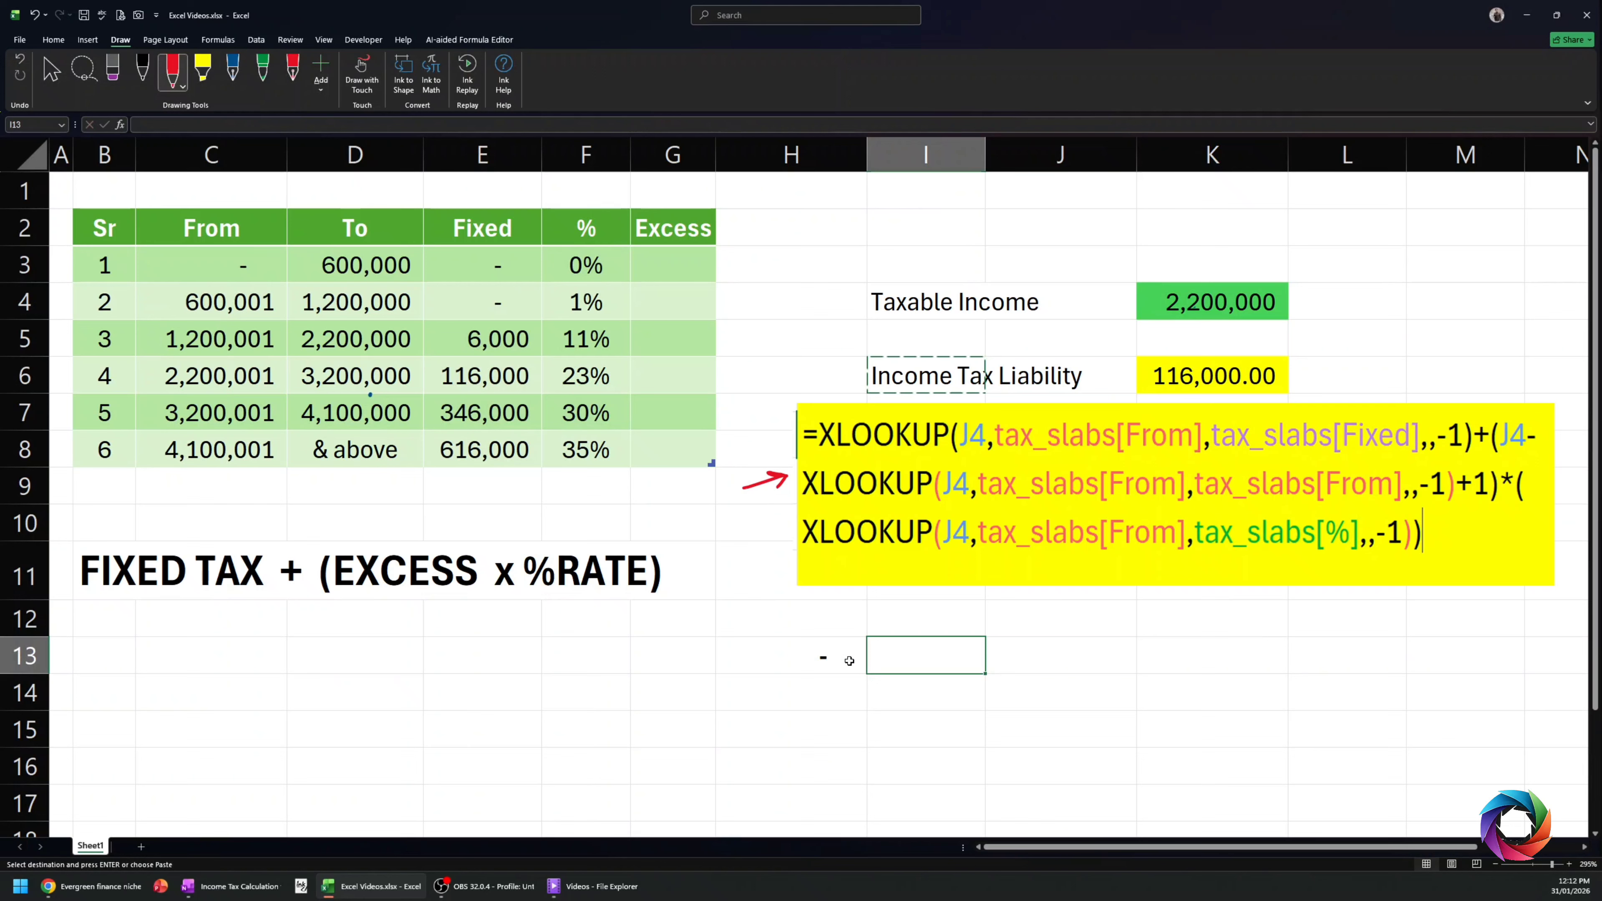
key("ctrl+v")
left_click(1169, 649)
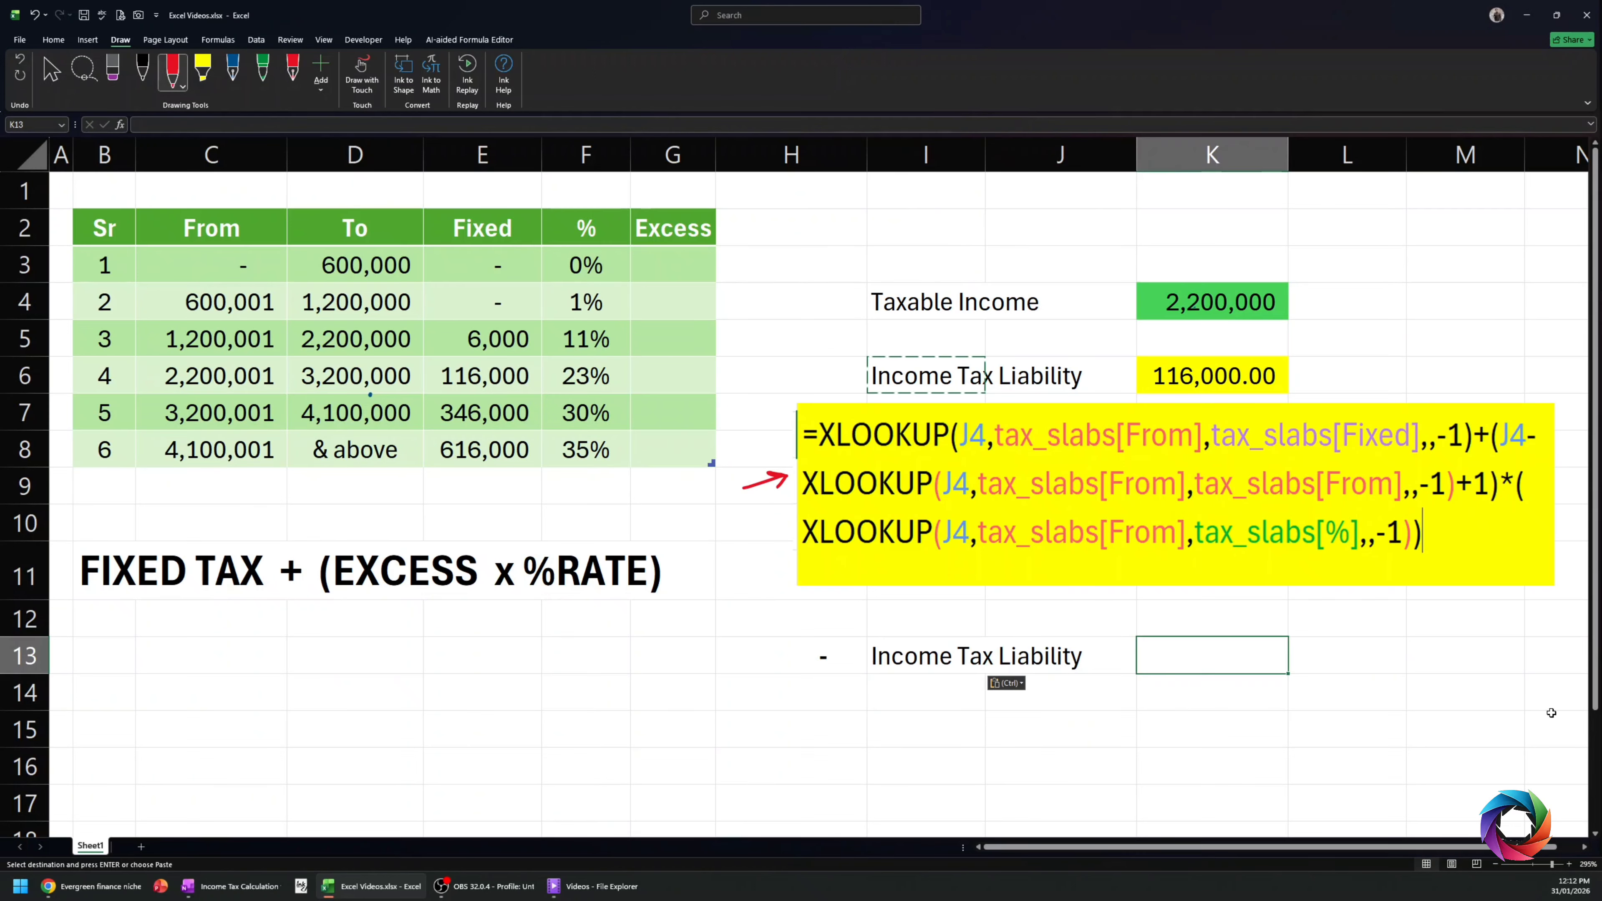
left_click(980, 514)
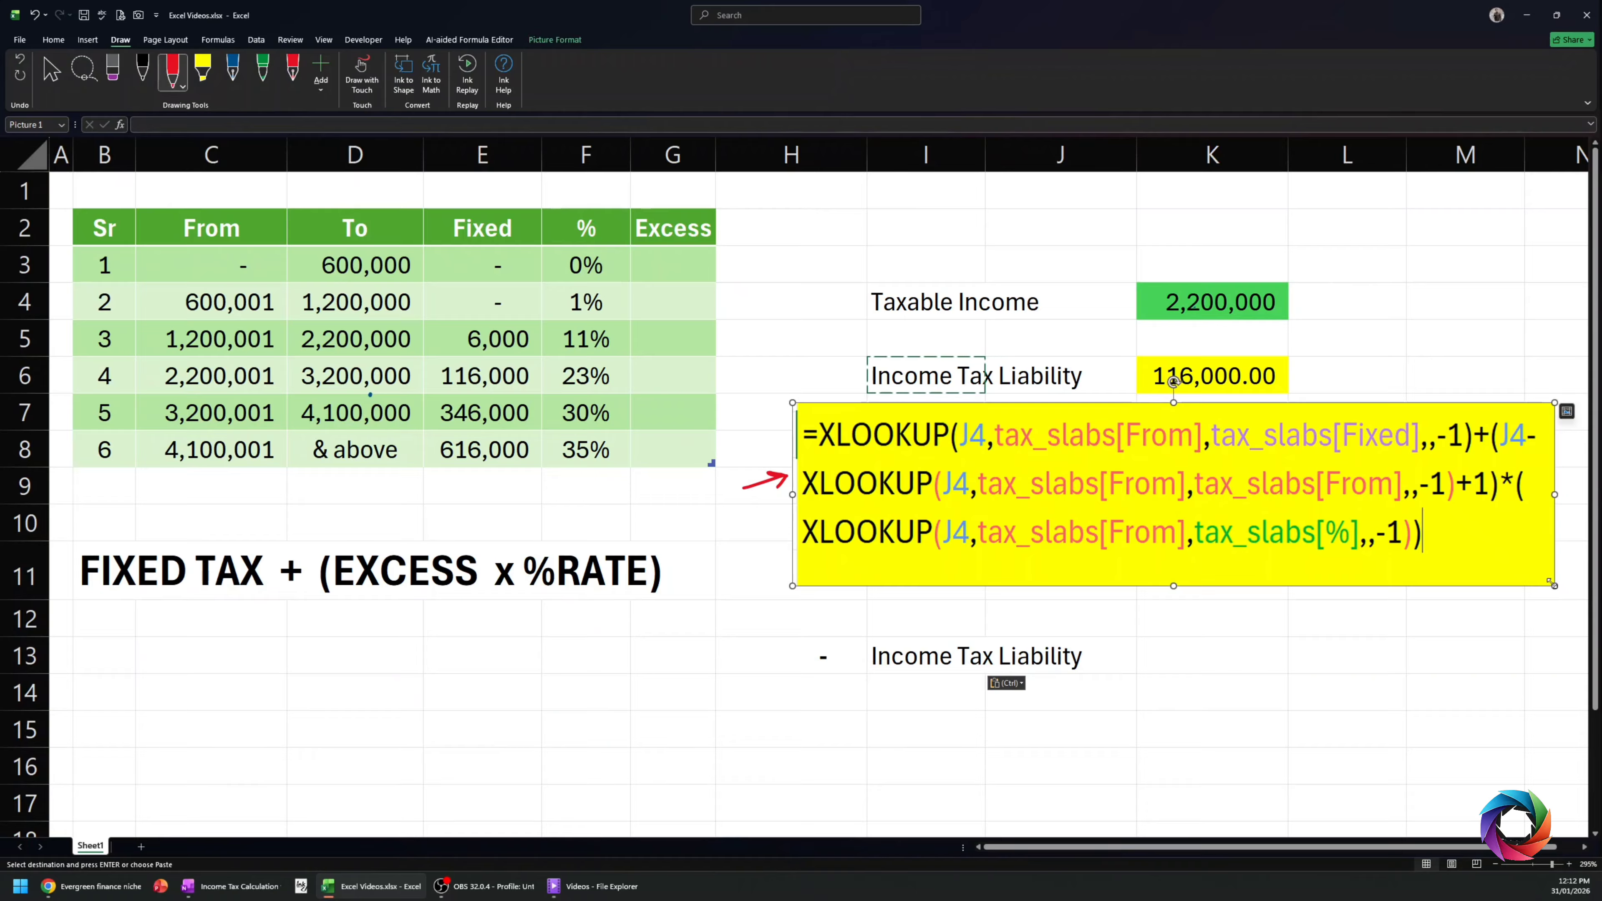
- Shrink the yellow formula picture and place it directly below the I6 label, and move the lower Income Tax Liability label from I13 to I12
left_click_drag(1551, 583, 1216, 532)
left_click_drag(970, 470, 1047, 463)
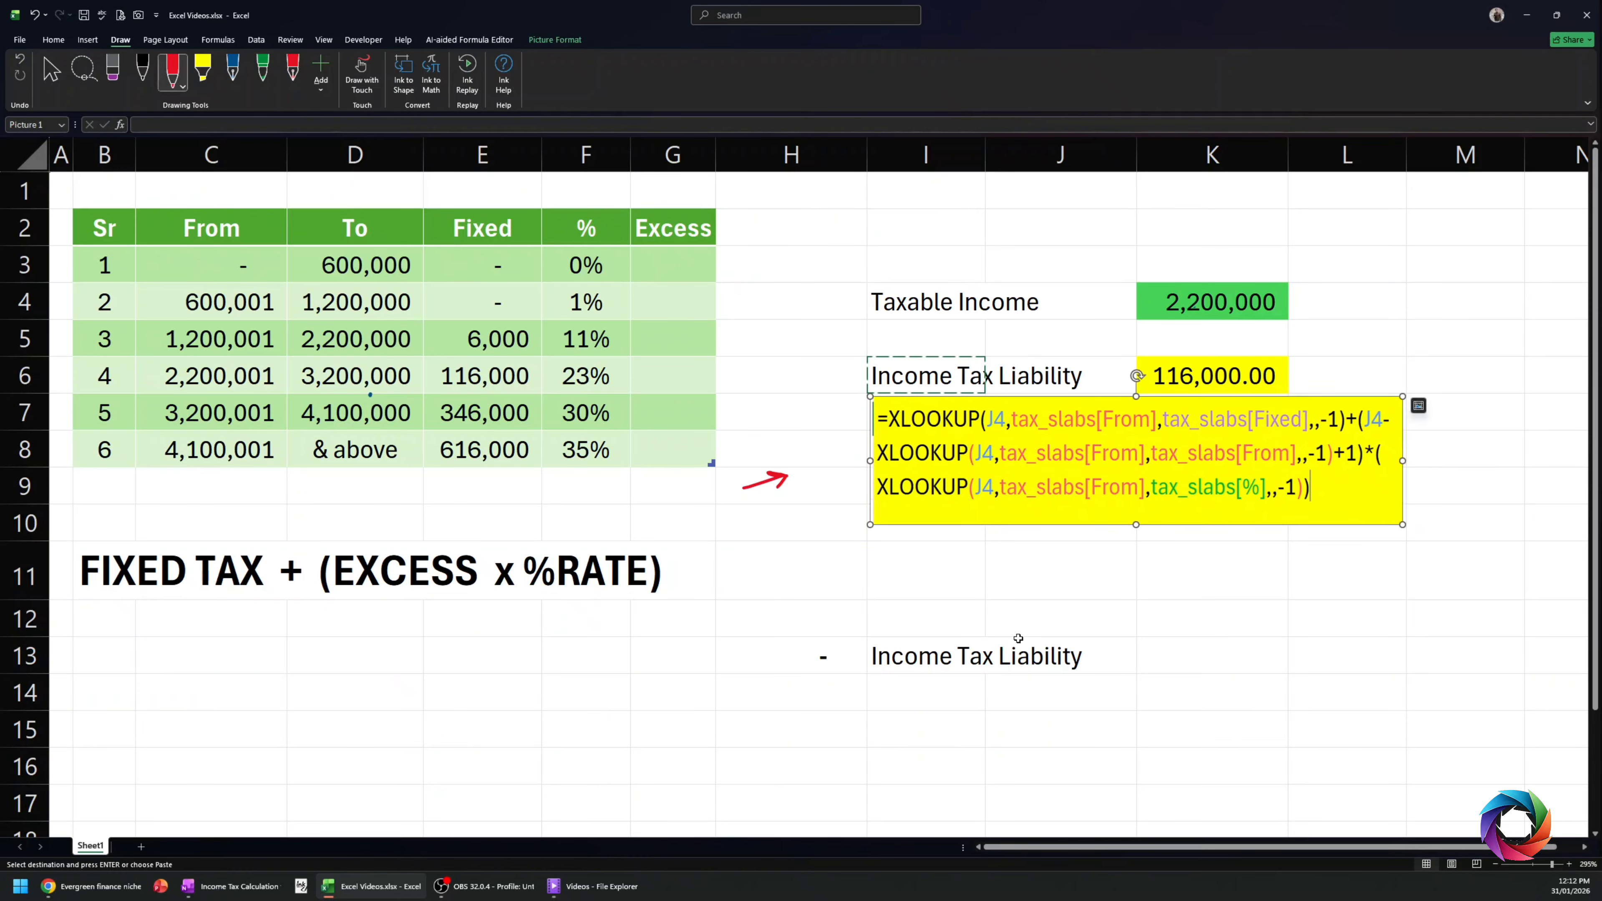
left_click(945, 653)
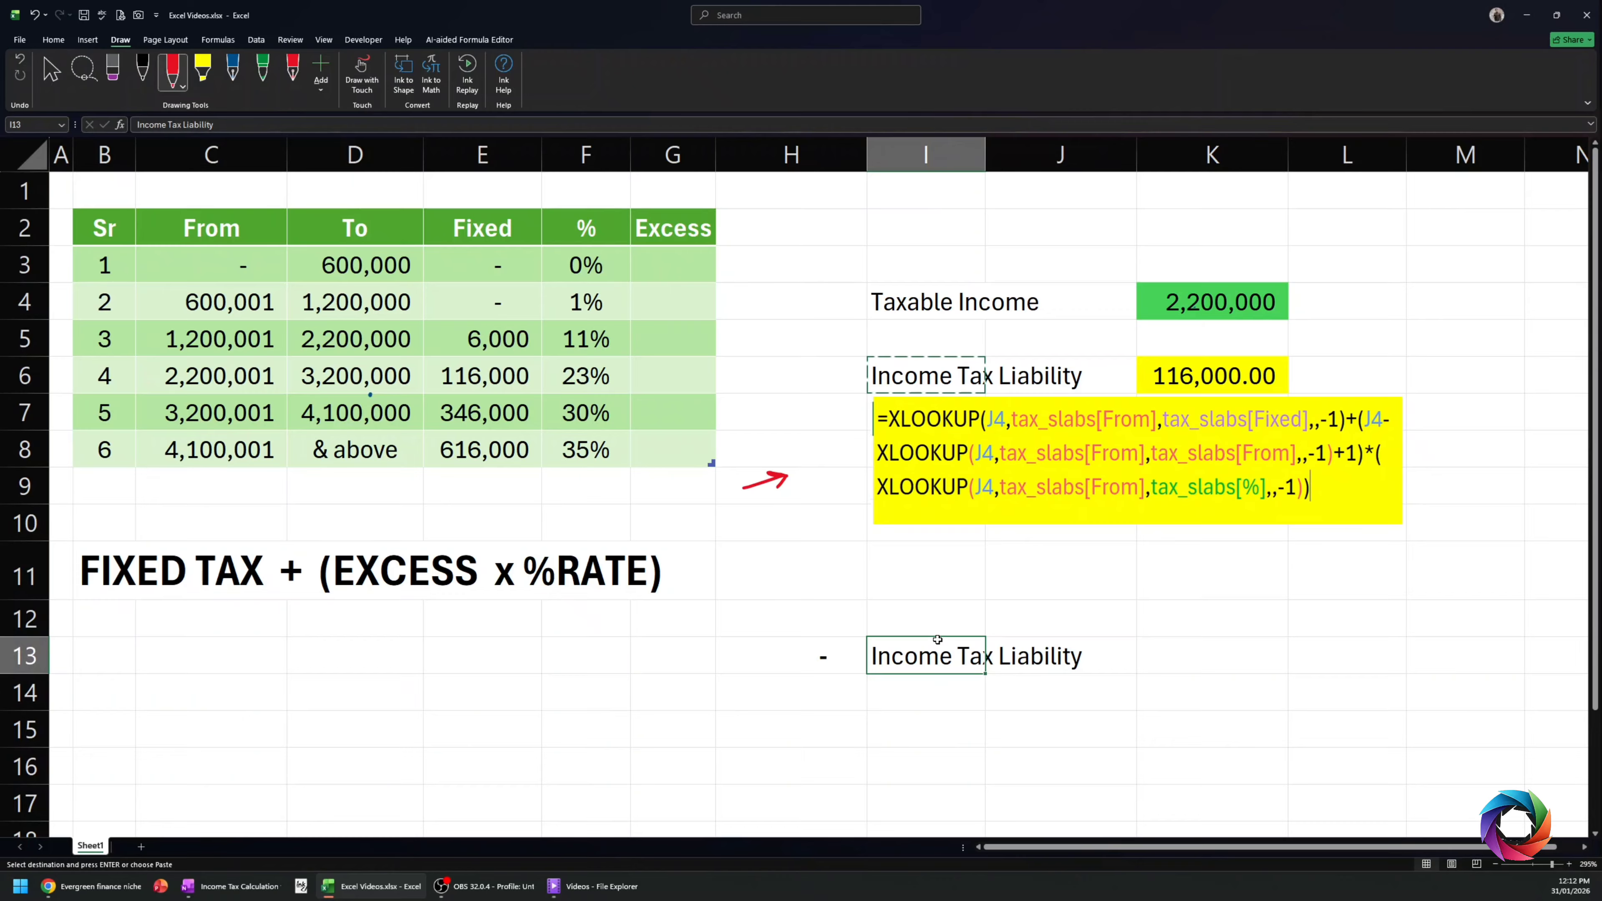
left_click_drag(938, 640, 944, 608)
key("Escape")
left_click(943, 660)
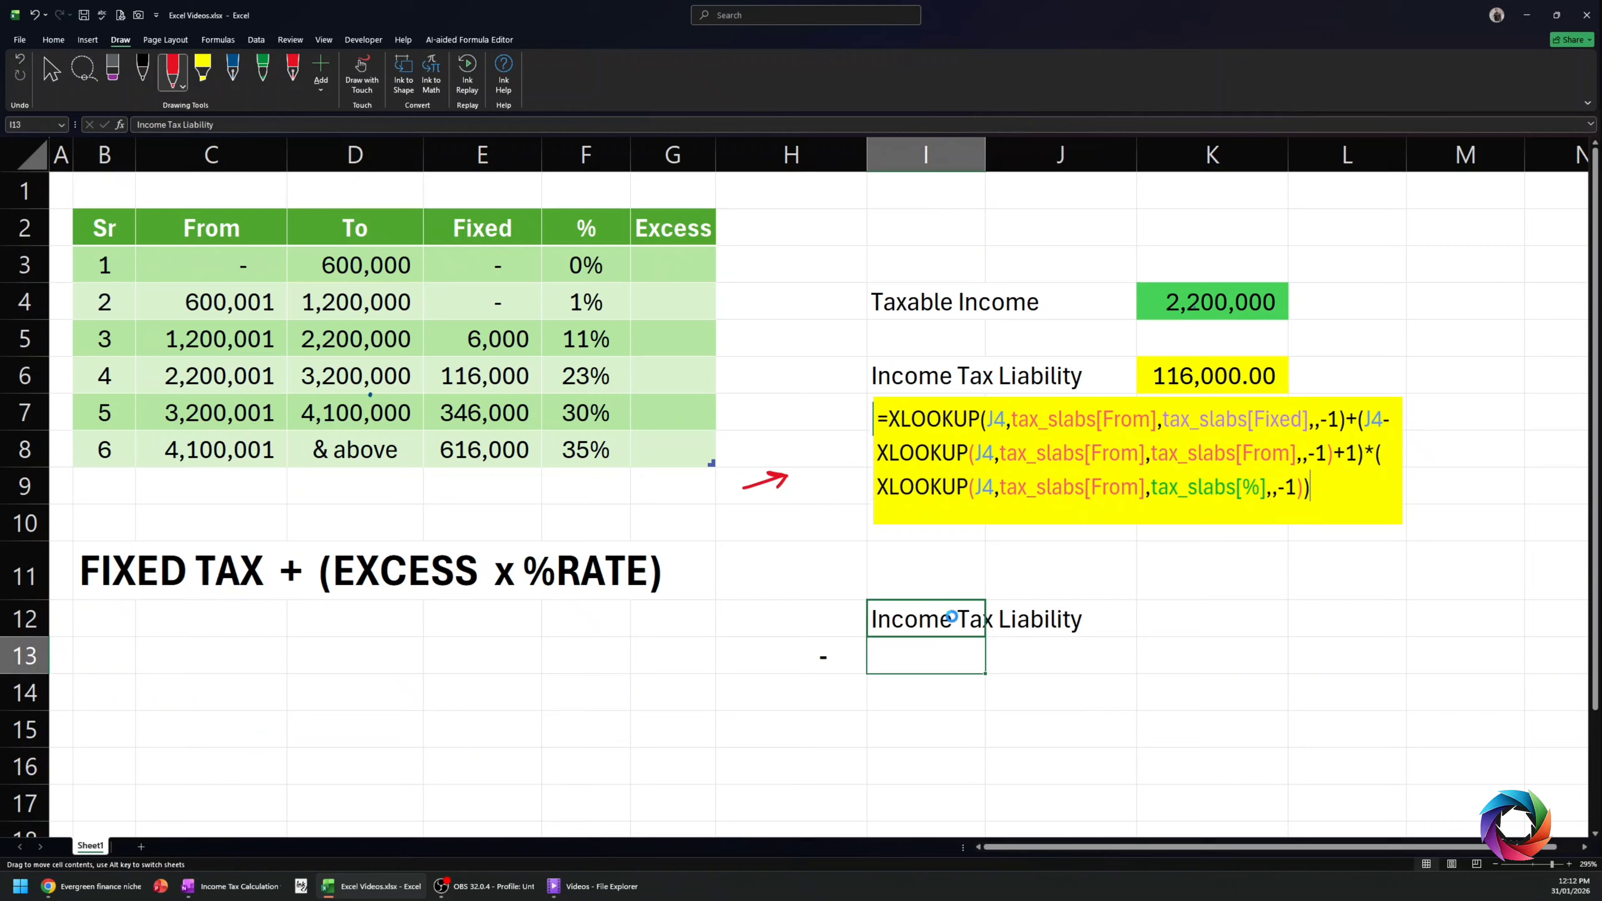
- Expand the formula bar and make it taller so that a multi-line formula fits in it
left_click(1198, 615)
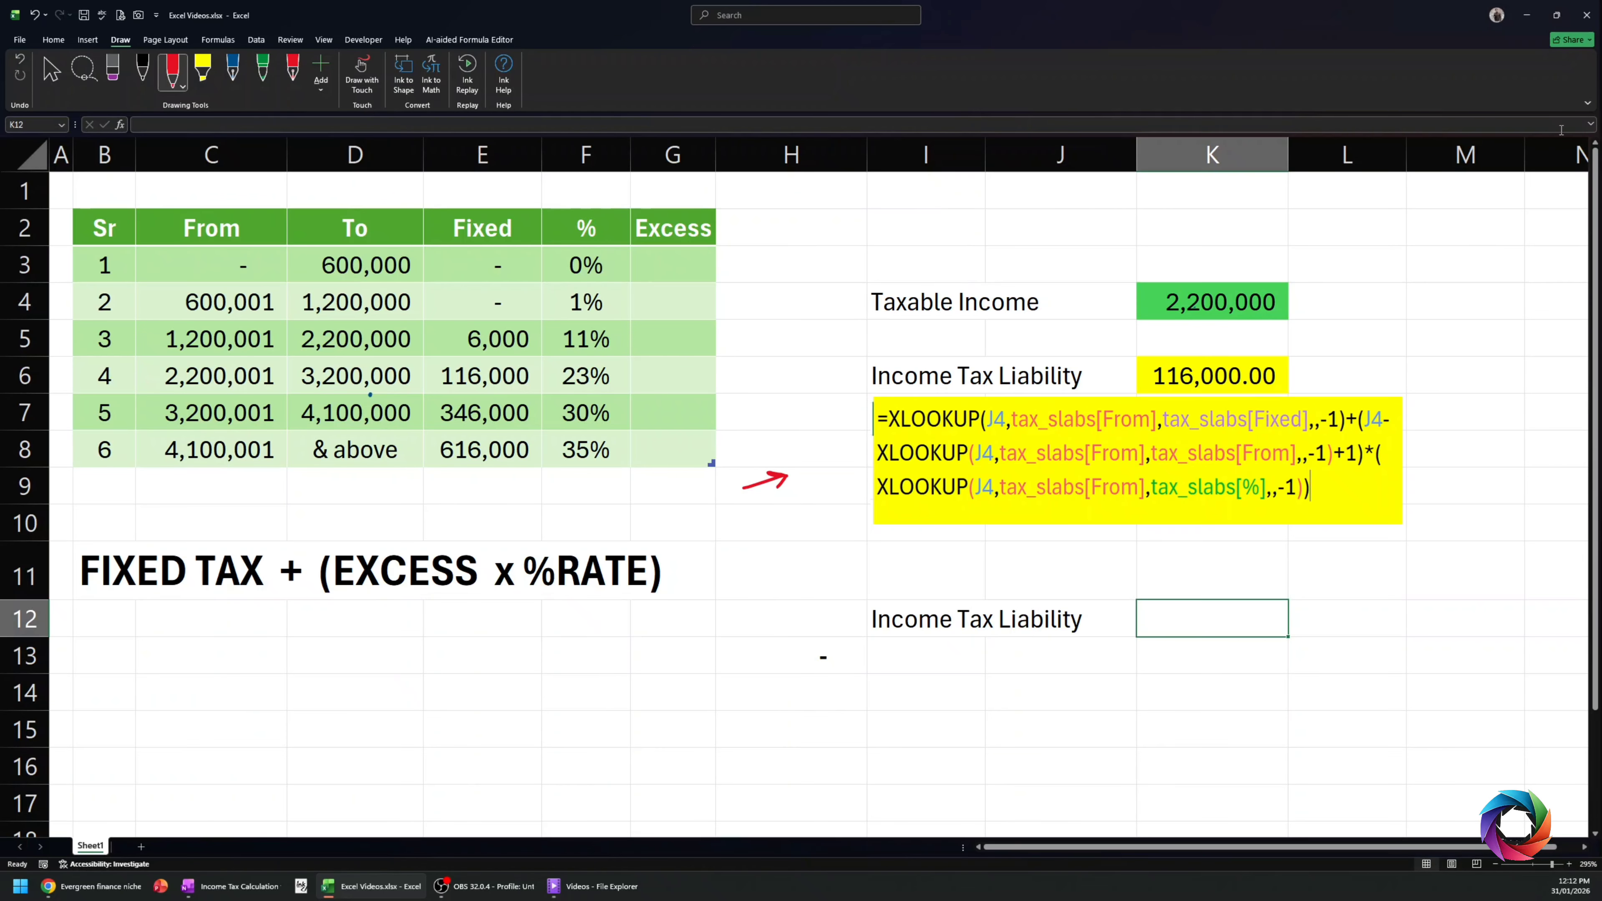
left_click(1587, 124)
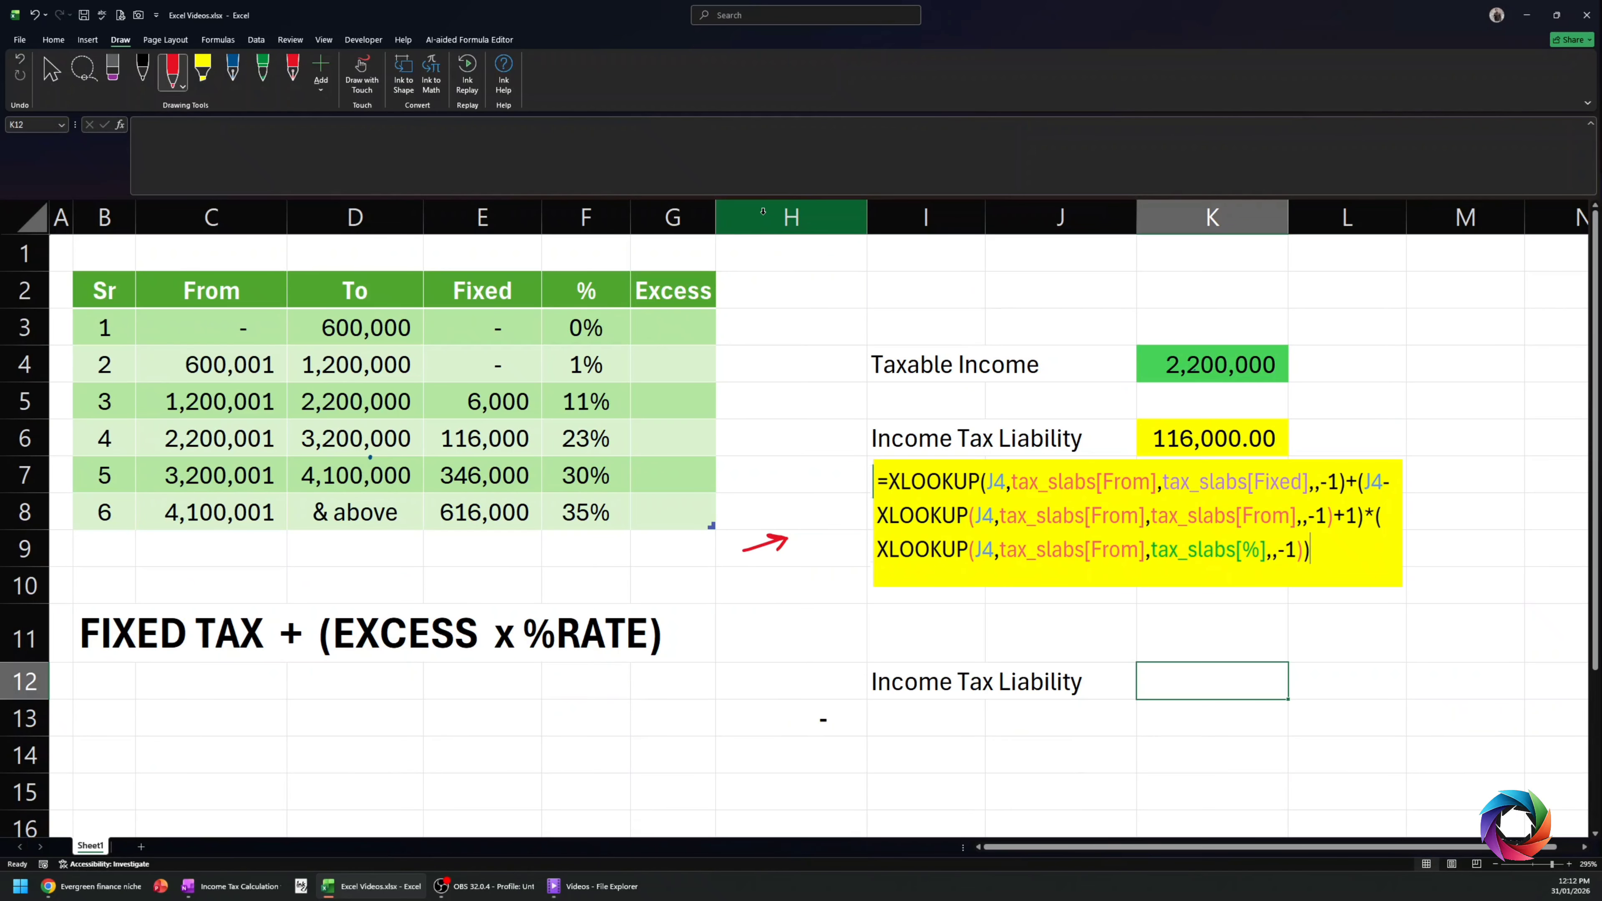
left_click_drag(766, 196, 782, 222)
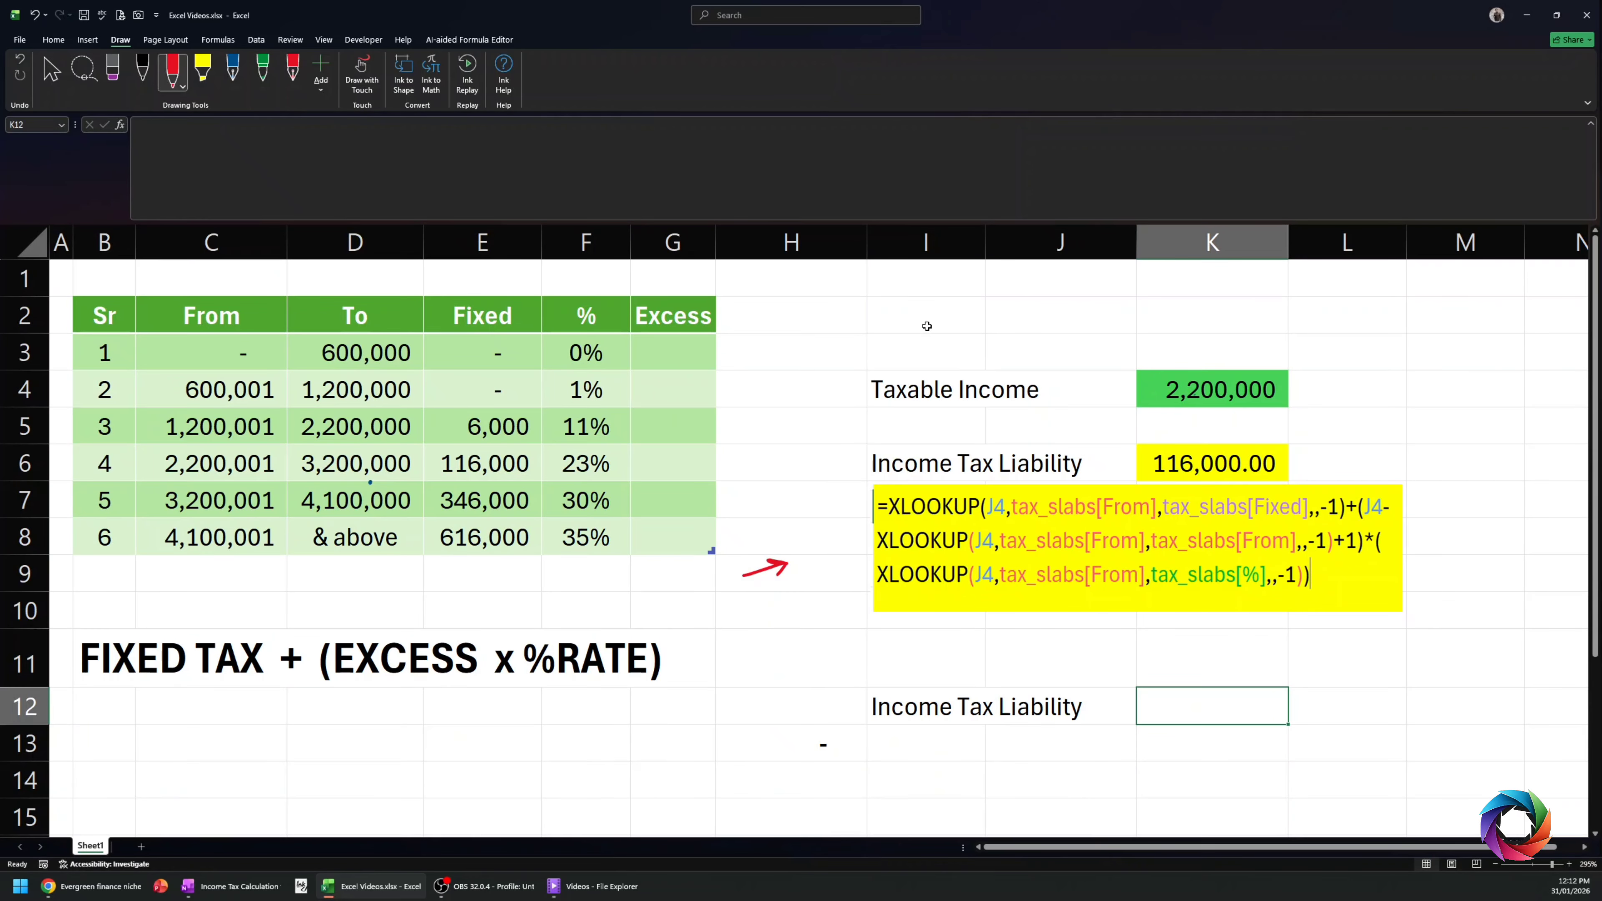
- Delete the empty cells I2:L2 and shift the cells below up
left_click_drag(924, 322, 1351, 334)
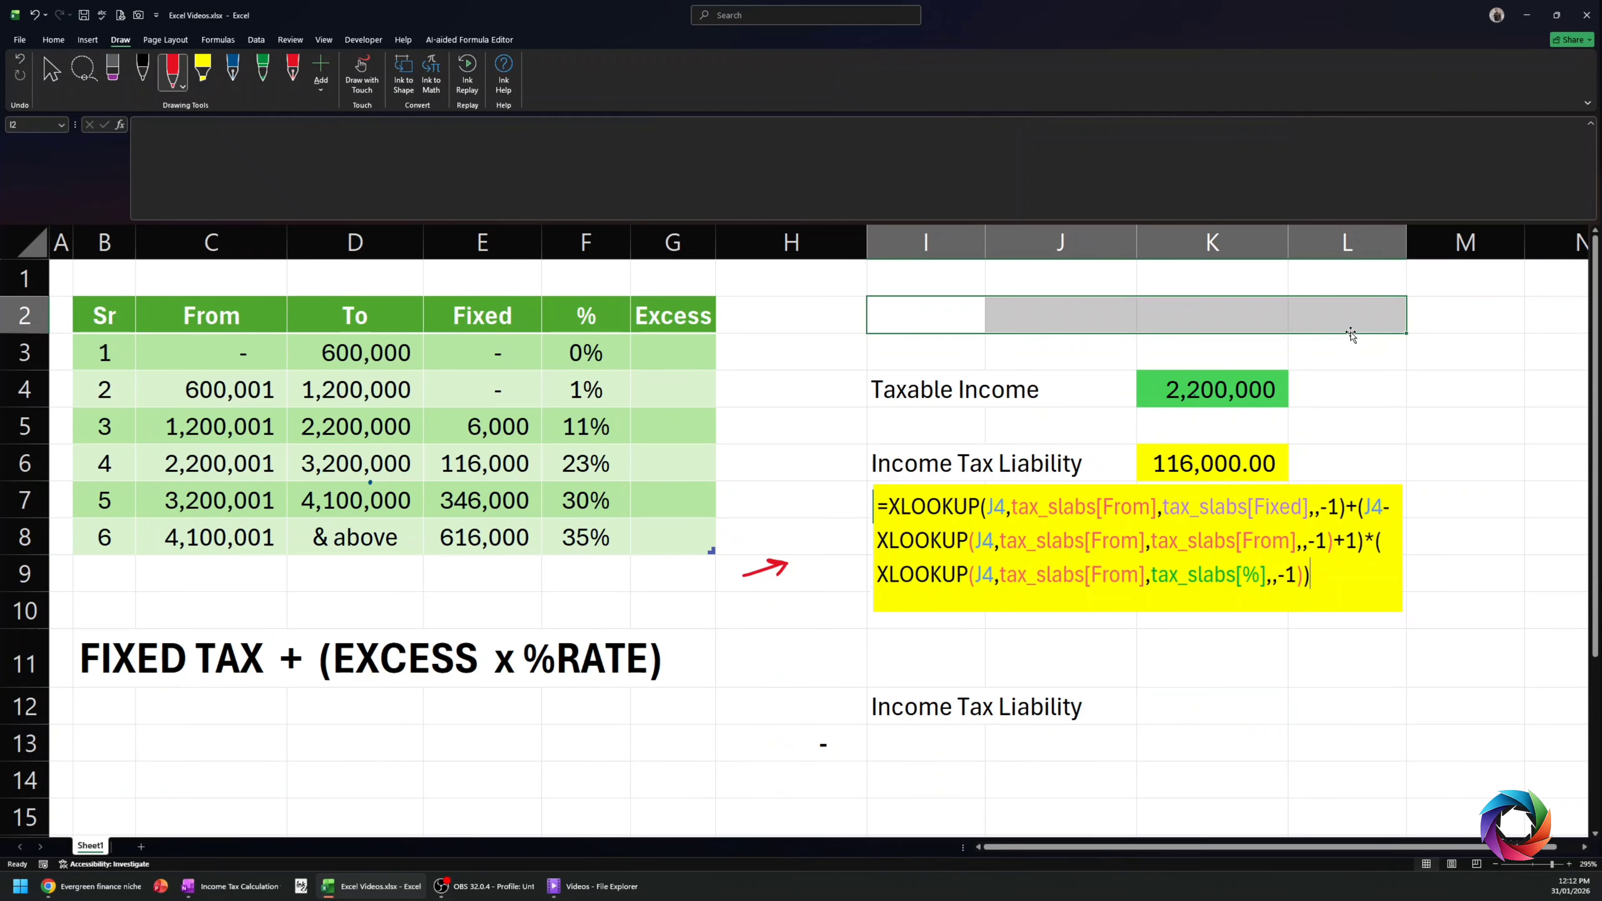
key("ctrl+minus")
key("Down")
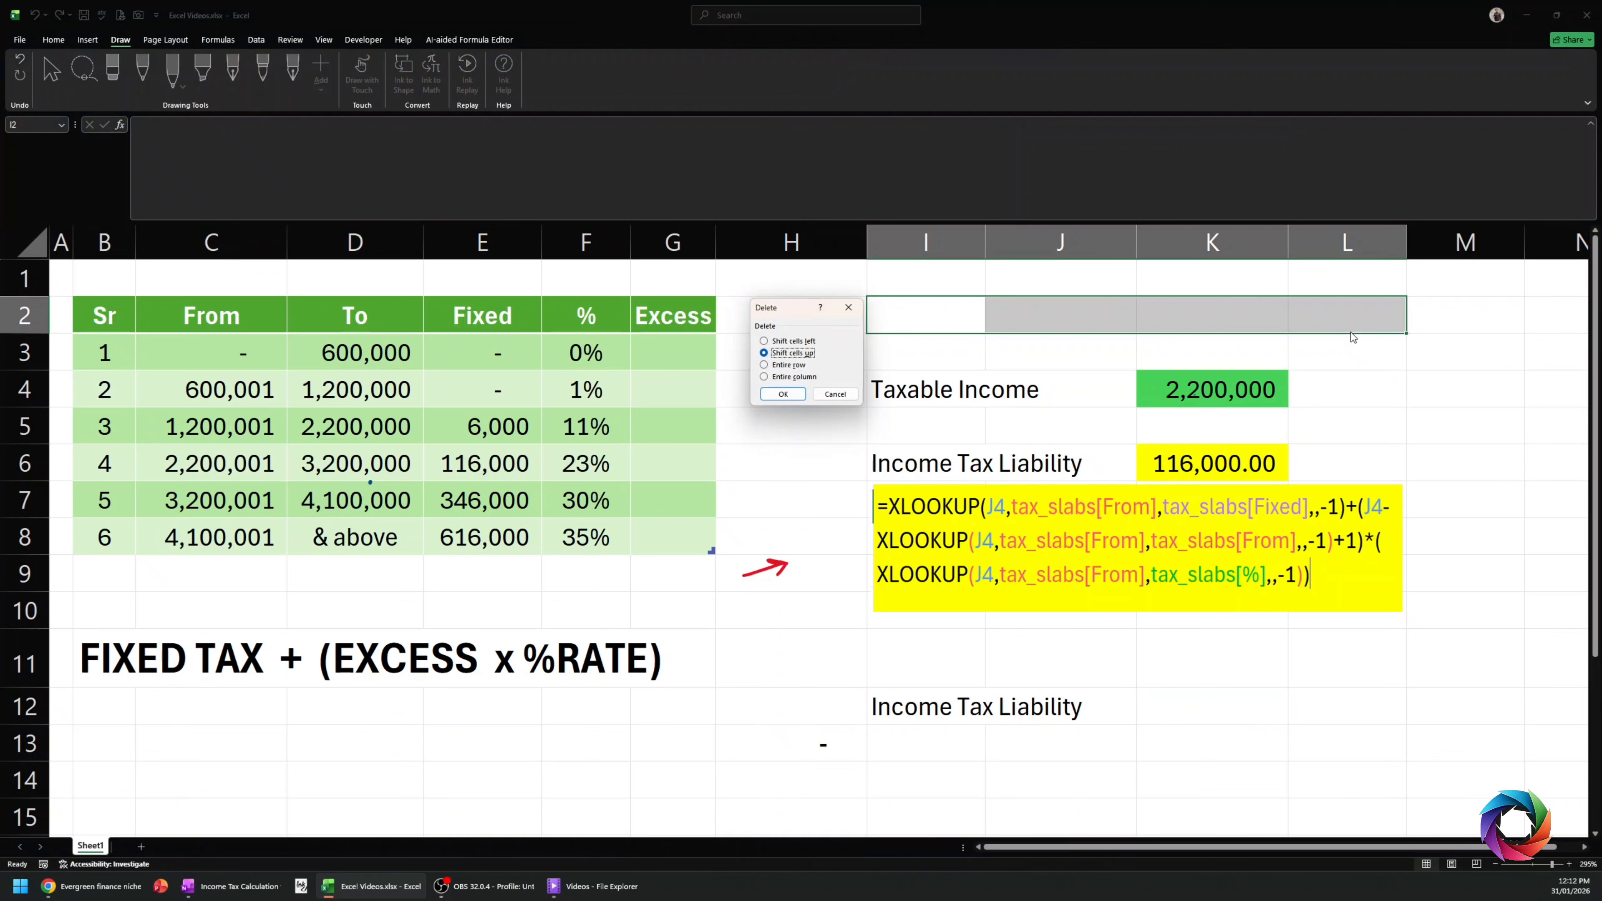
key("Return")
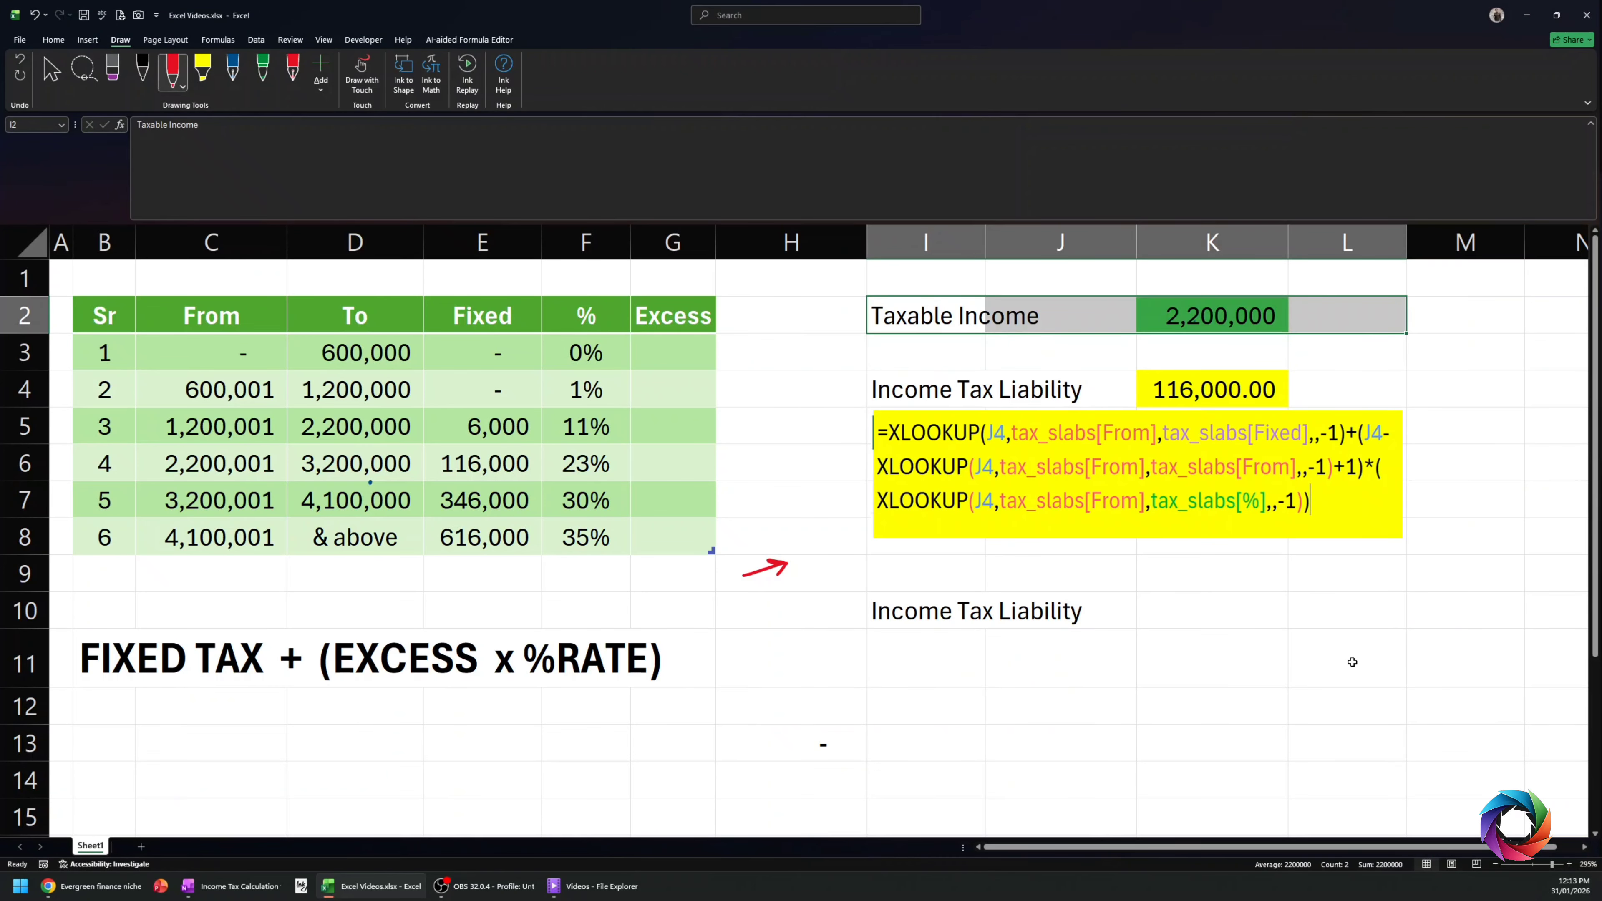
- Fill K10, the value cell for the second Income Tax Liability, with a light pink-purple theme colour
left_click(1263, 617)
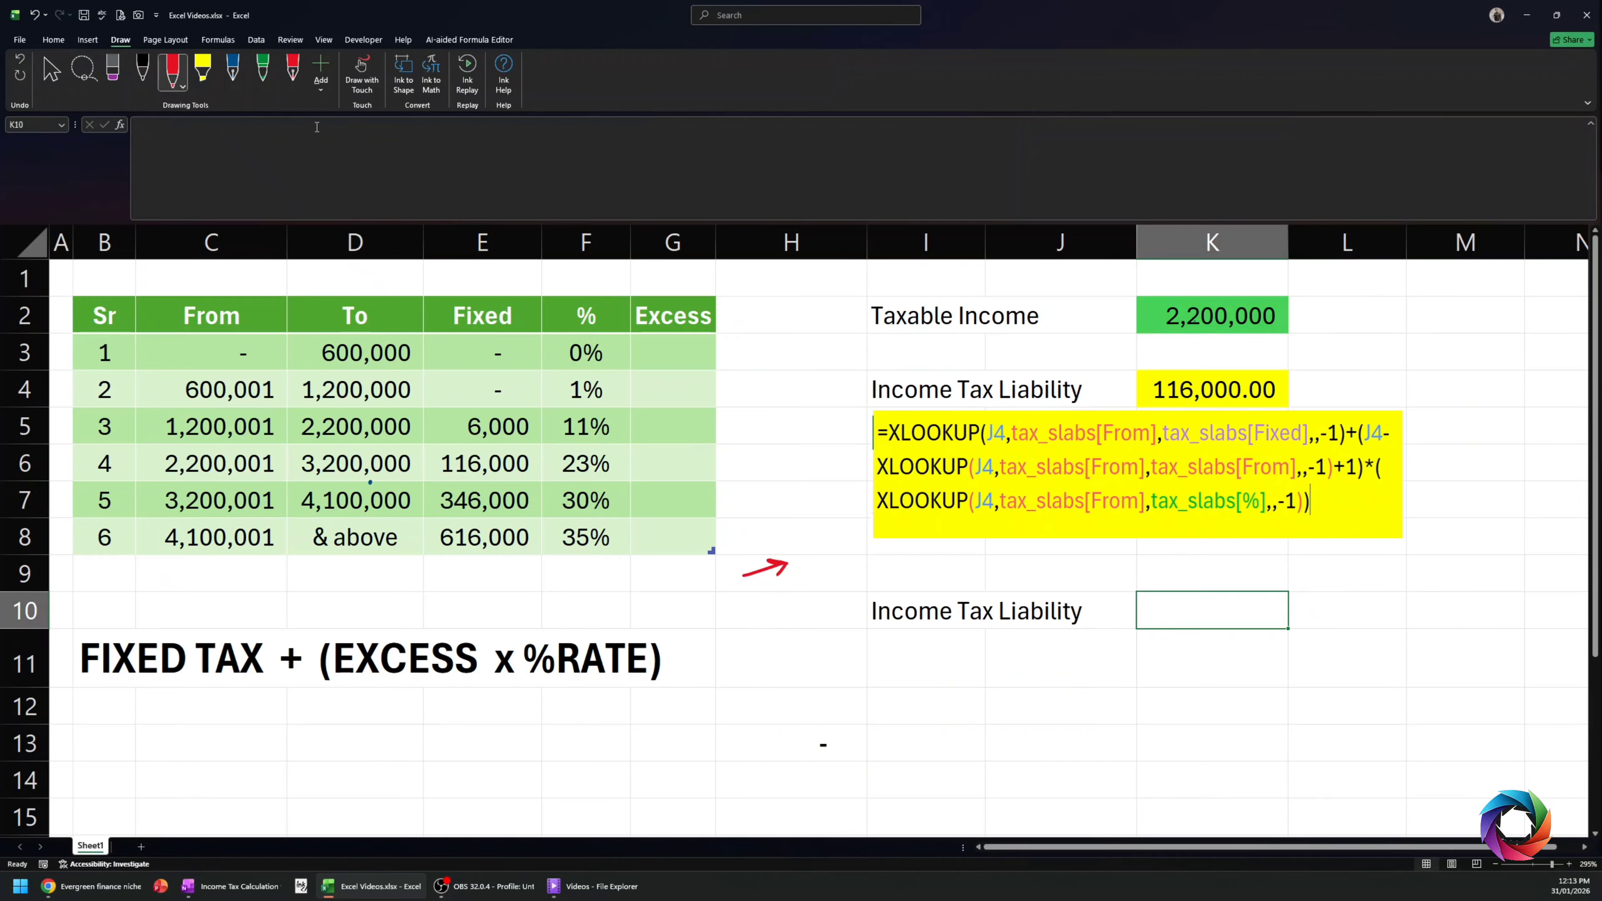
left_click(53, 39)
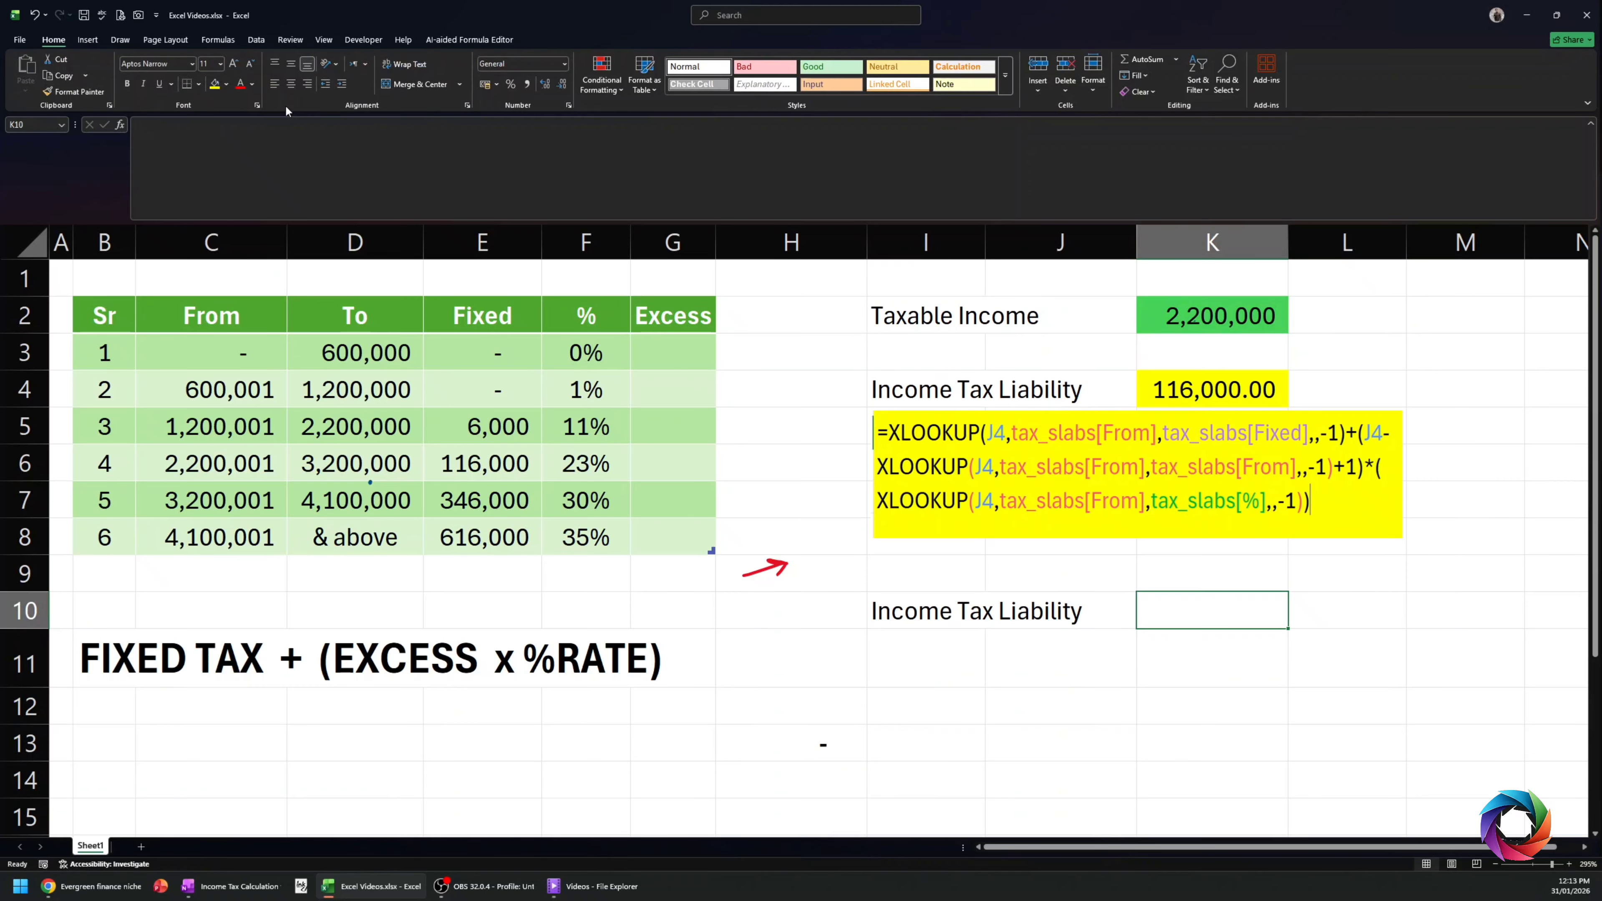
left_click(228, 85)
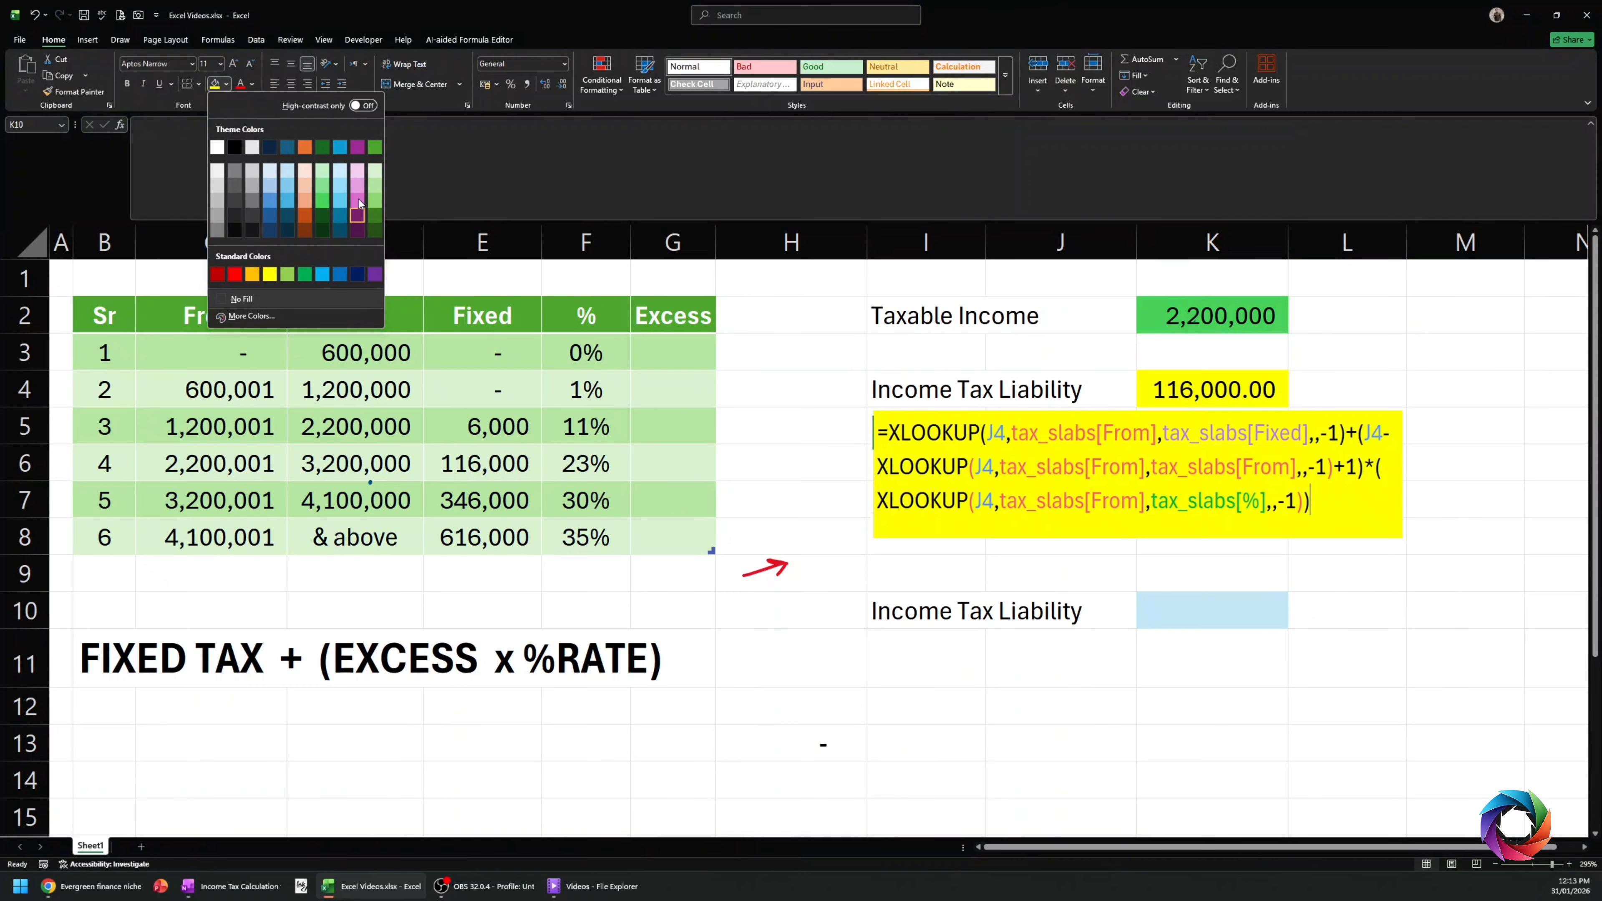
left_click(357, 181)
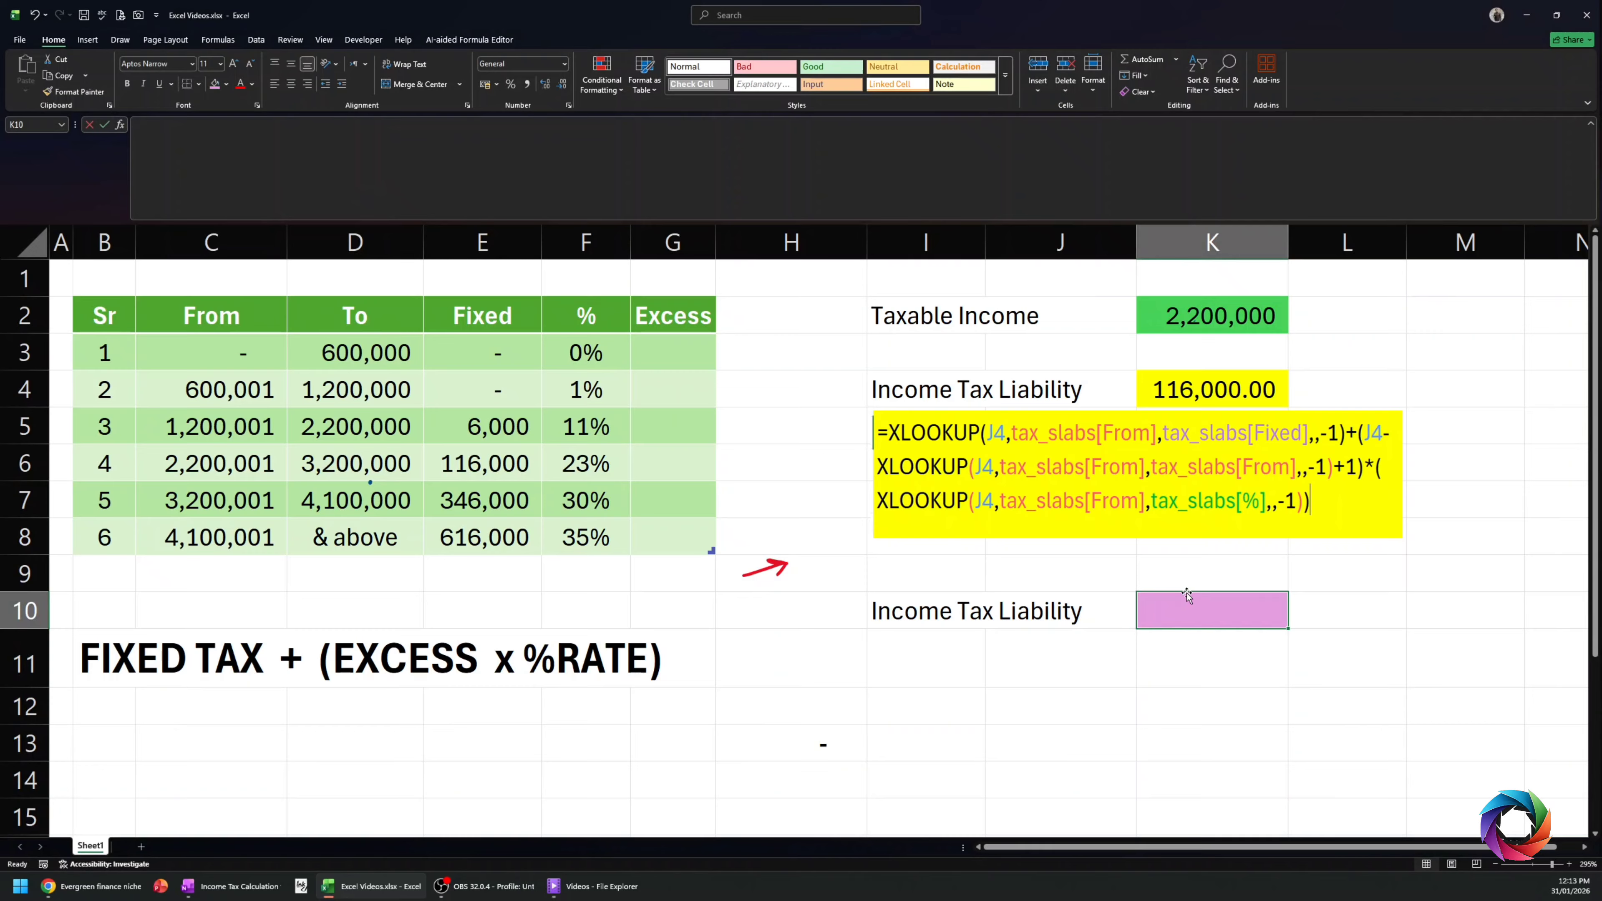
type("=")
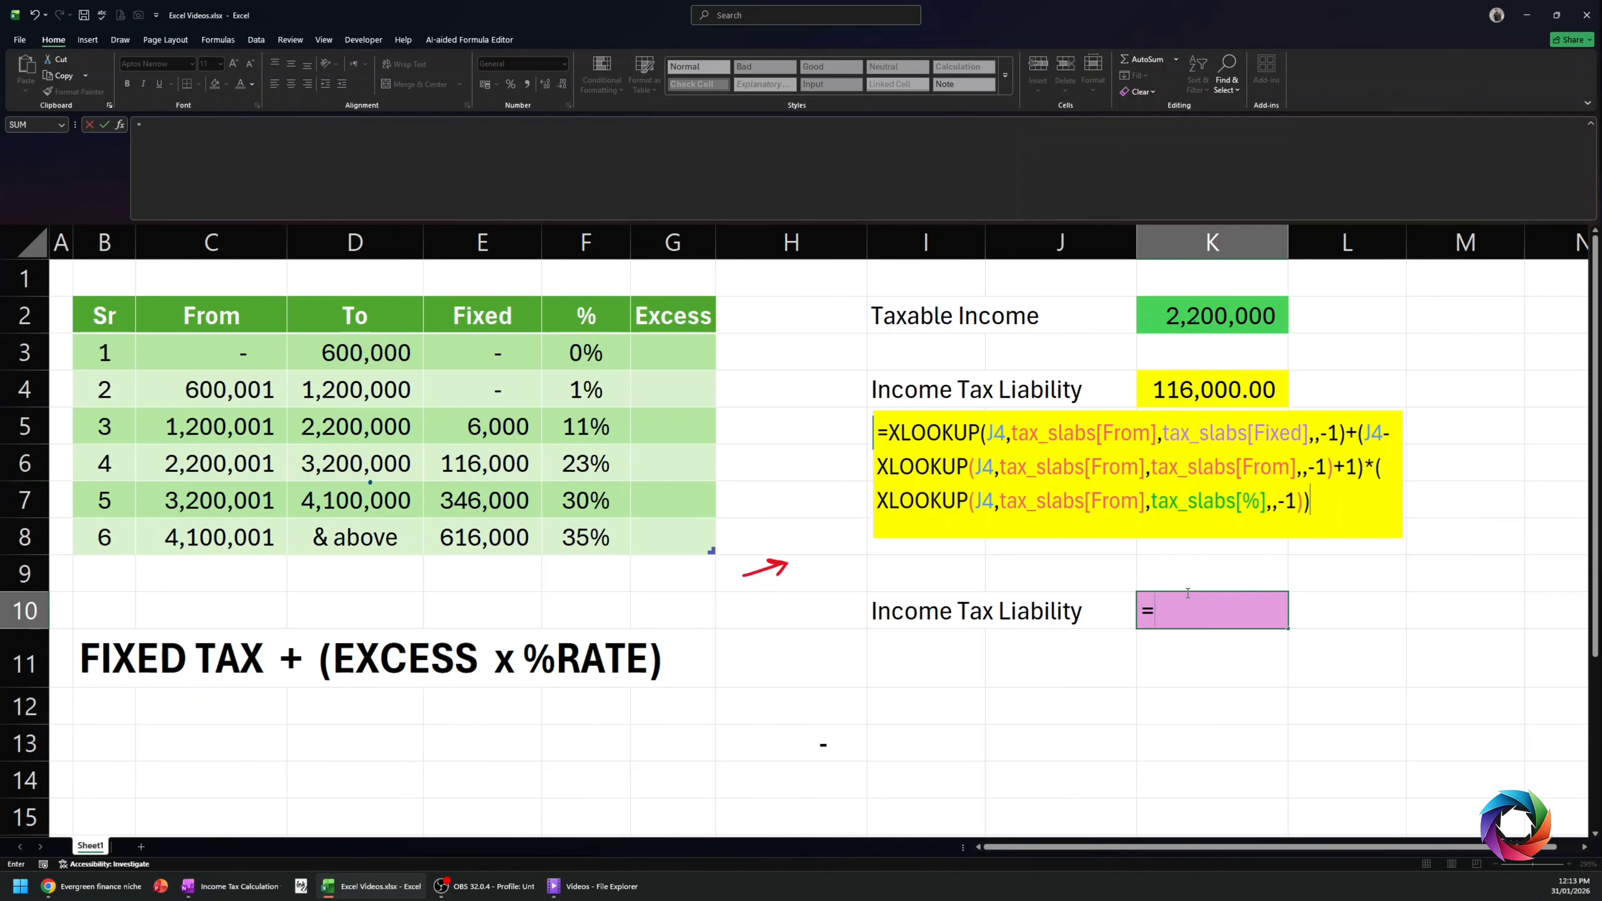
type("let")
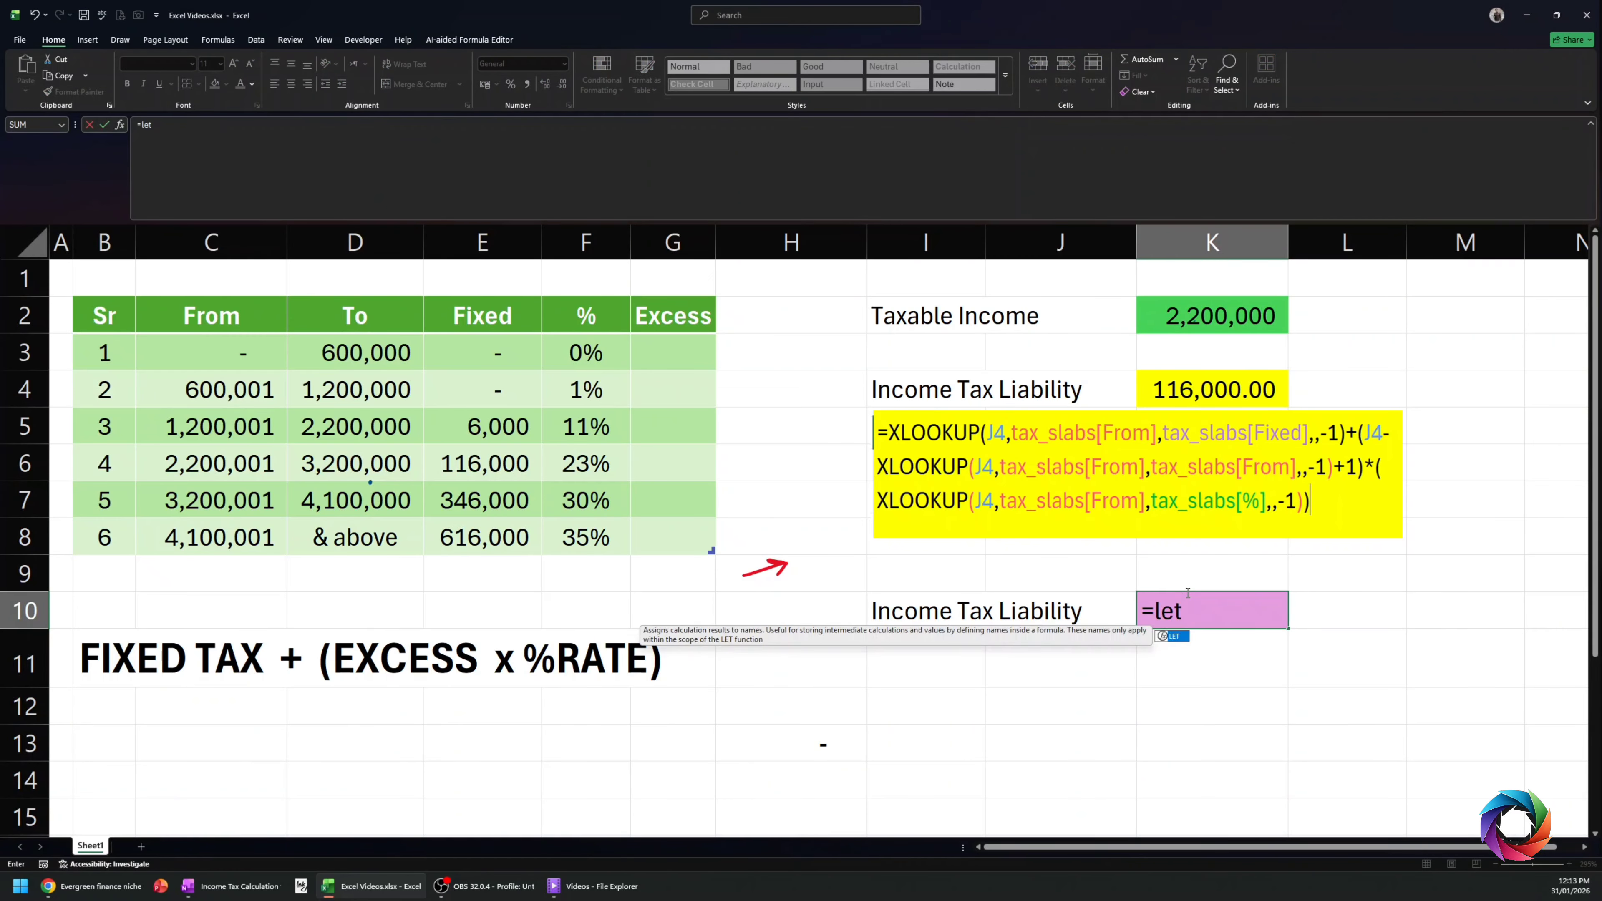
key("BackSpace")
key("BackSpace")
key("BackSpace")
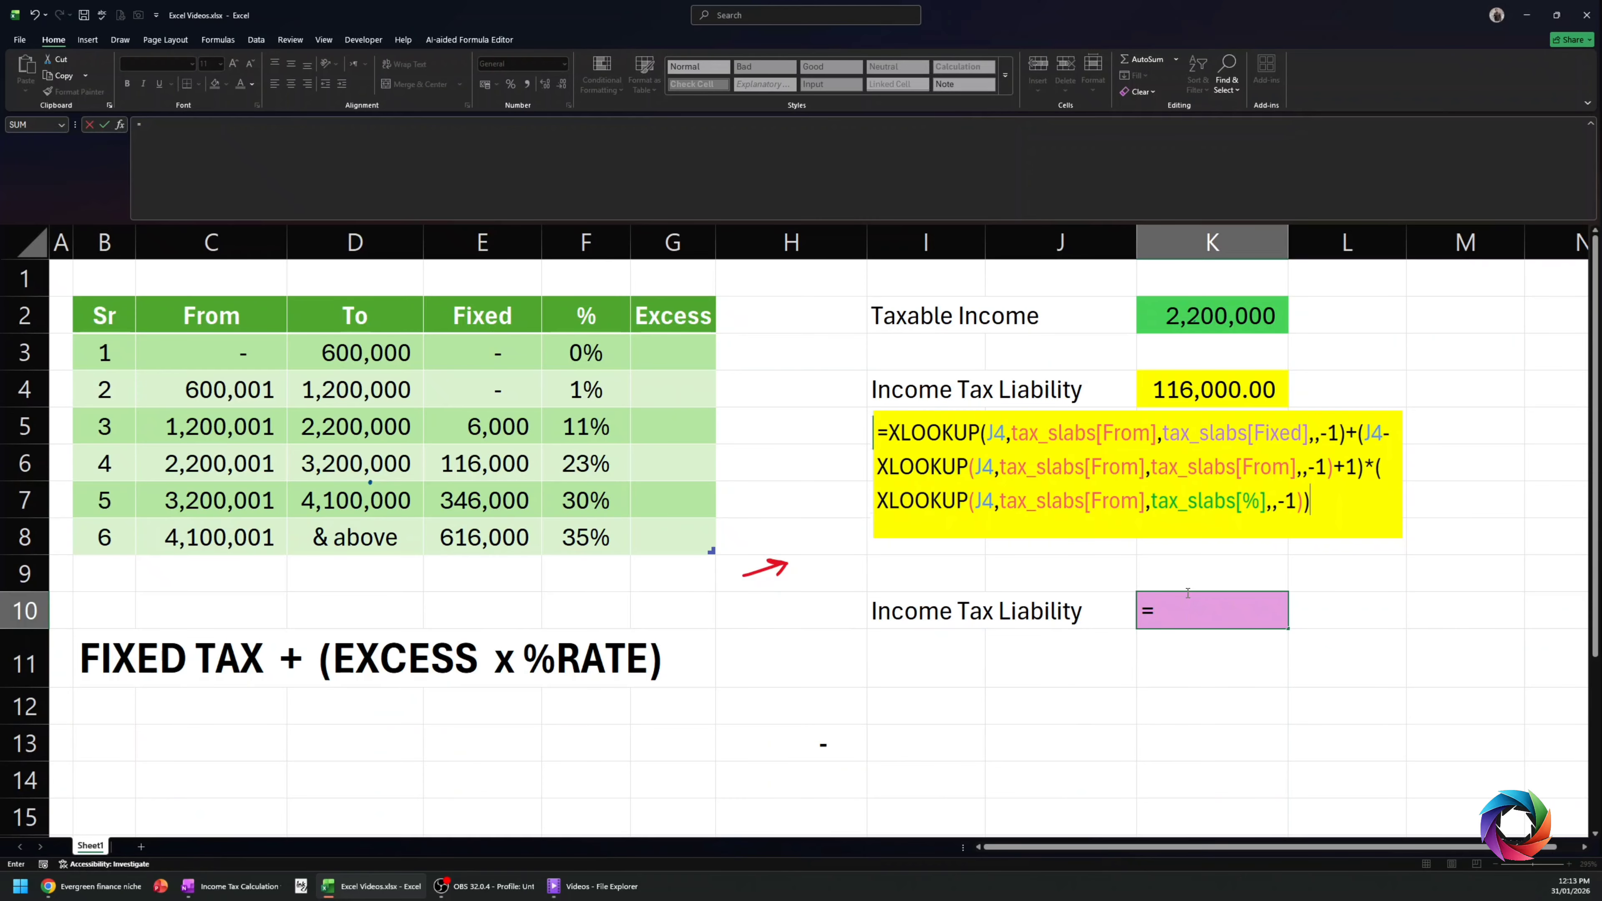
type("let")
key("Tab")
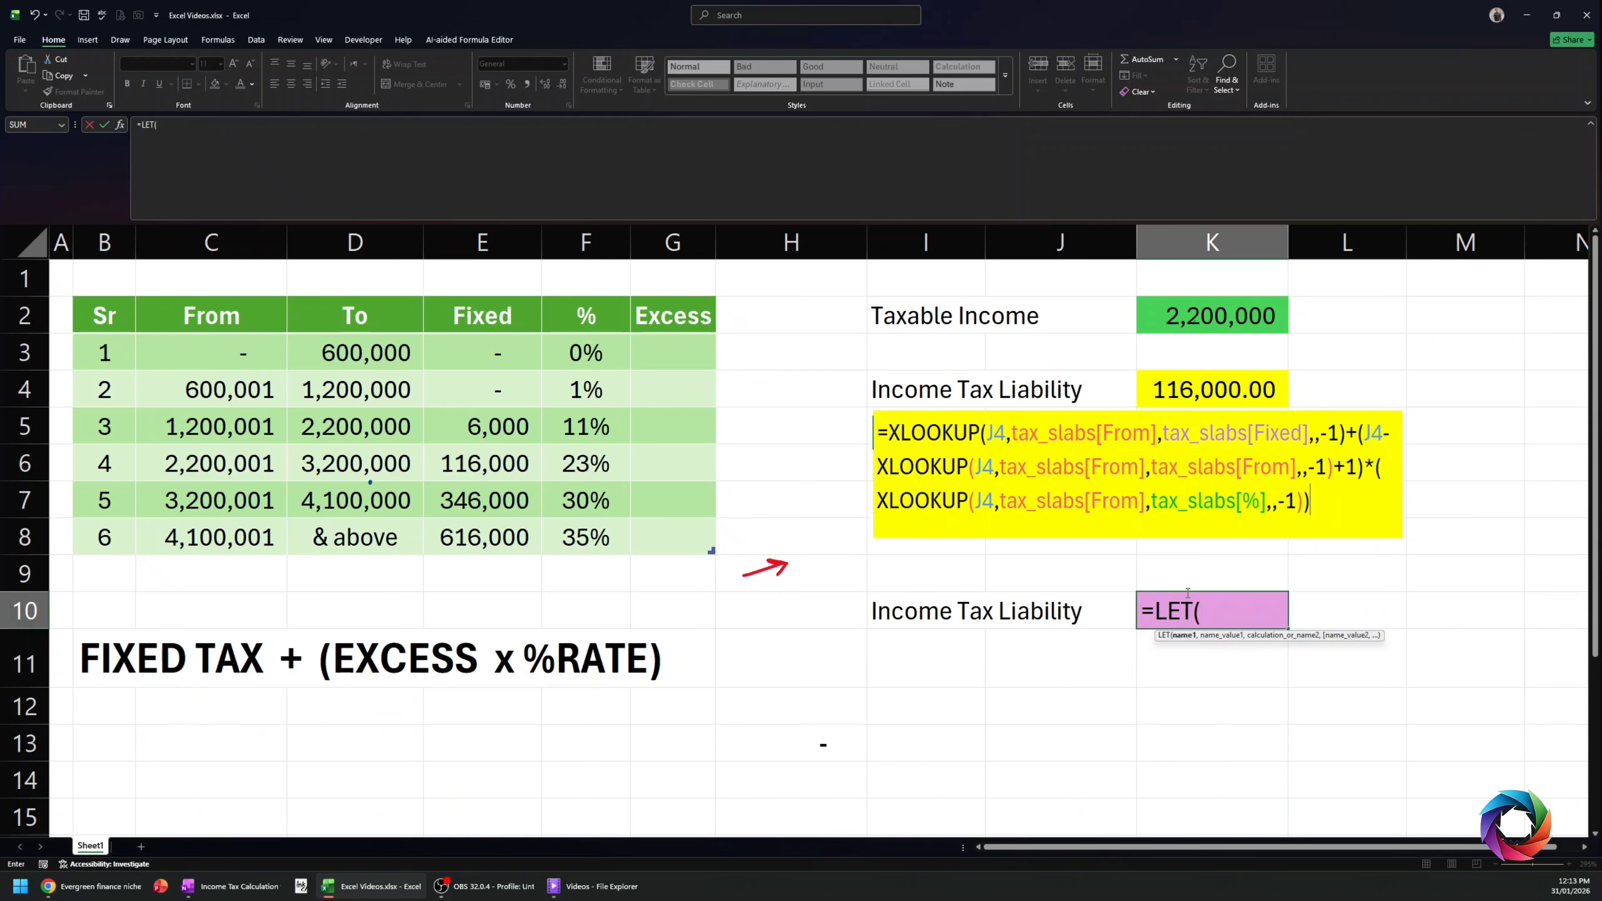
scroll(1188, 594, "down", 1)
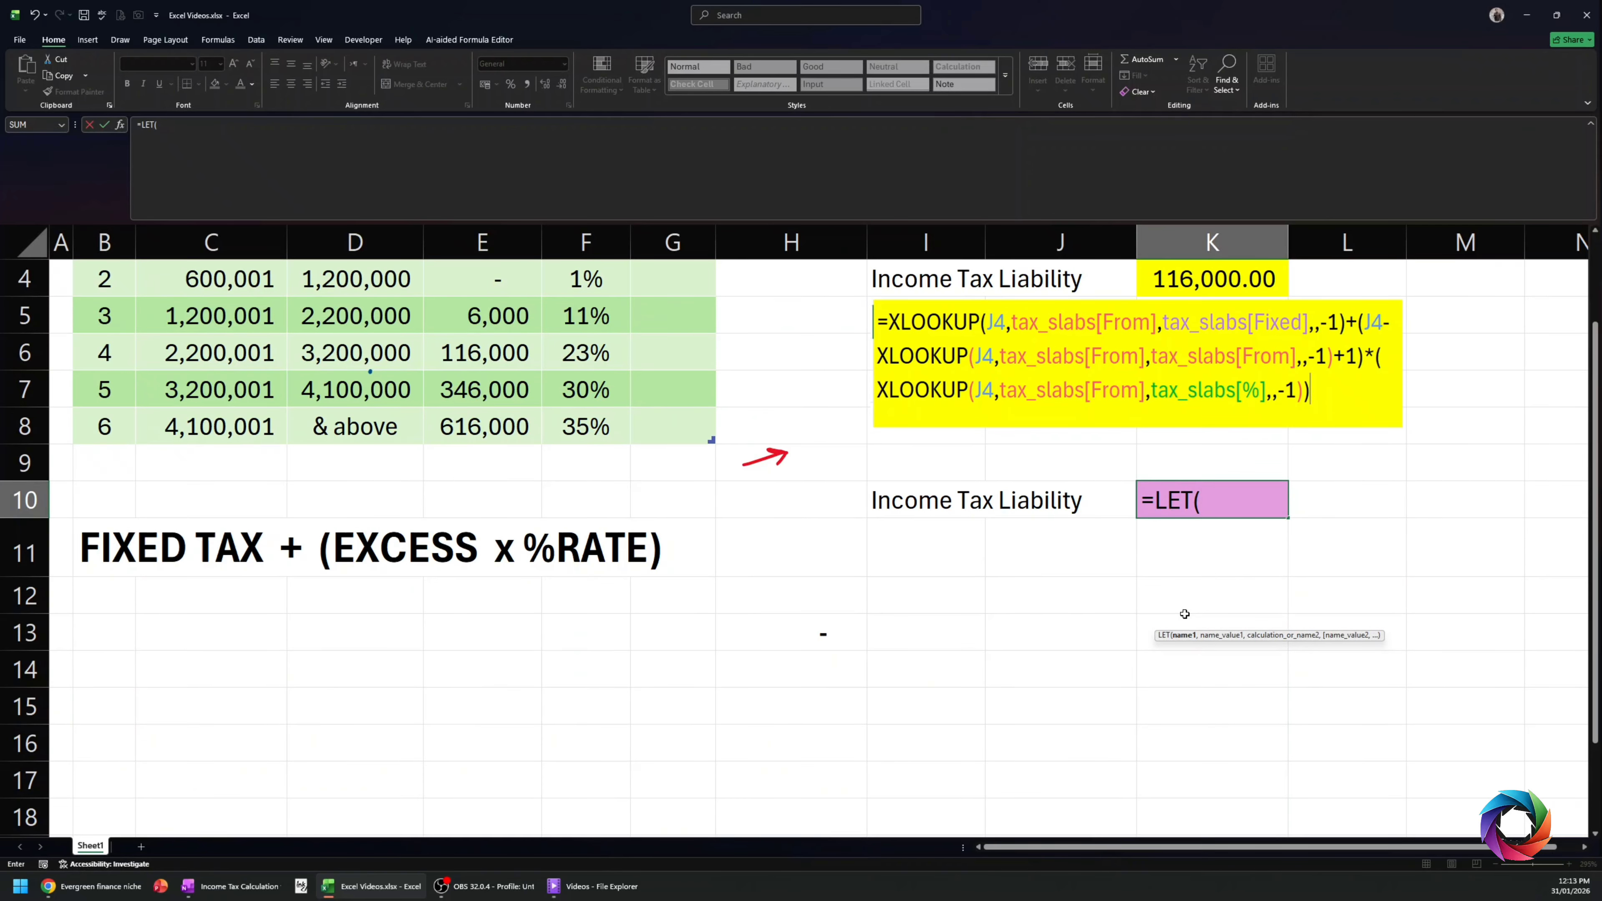
key("alt+Return")
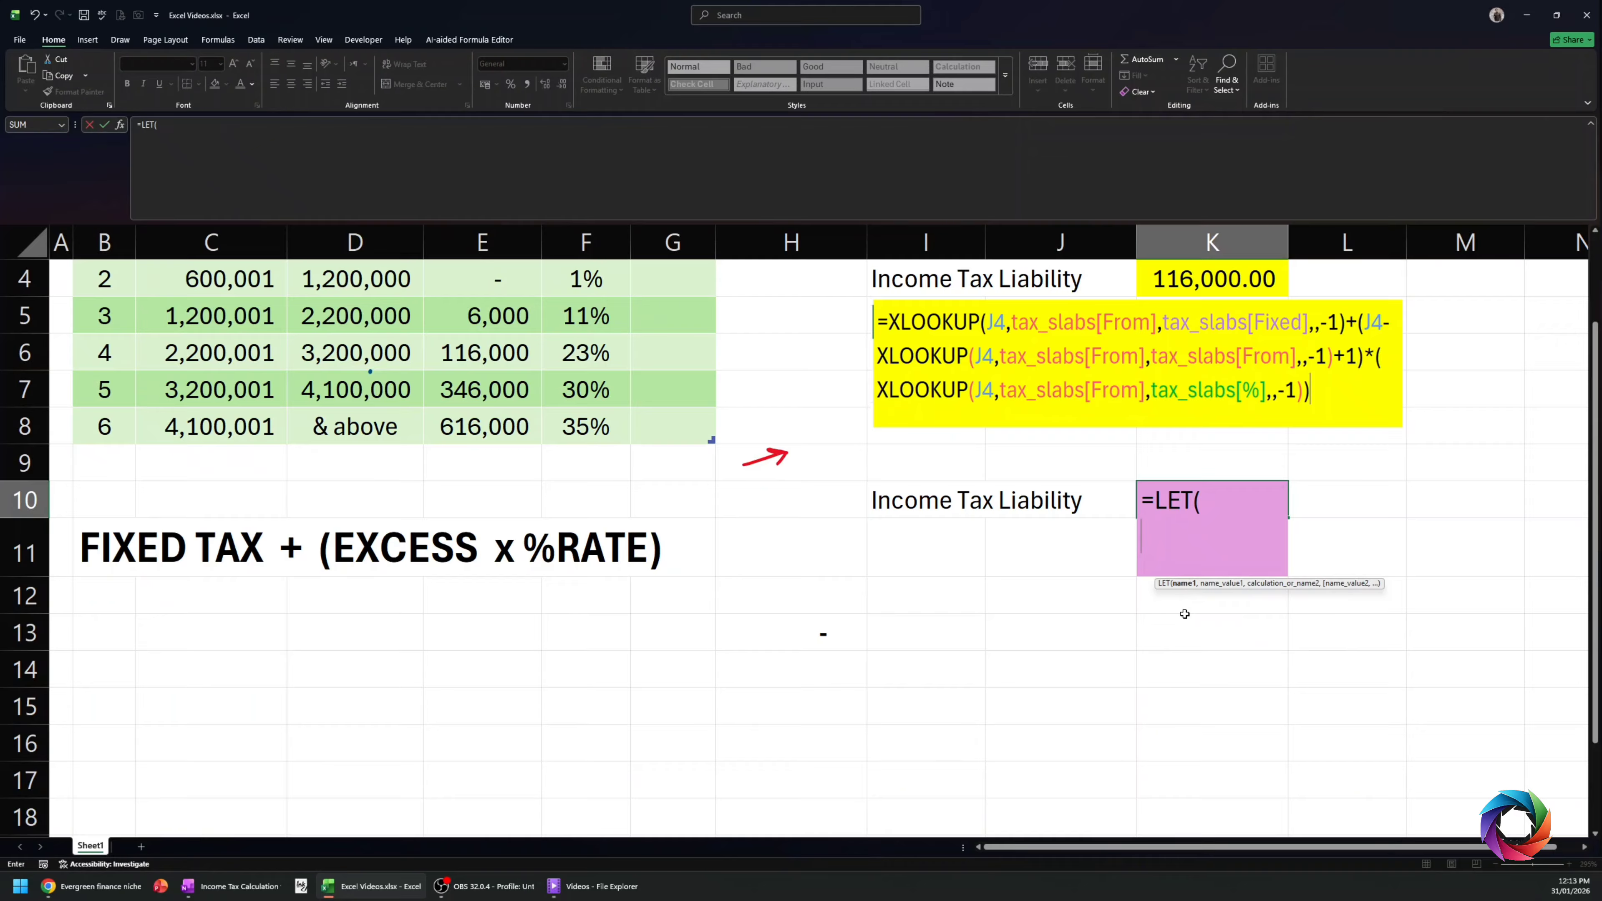
type("Income")
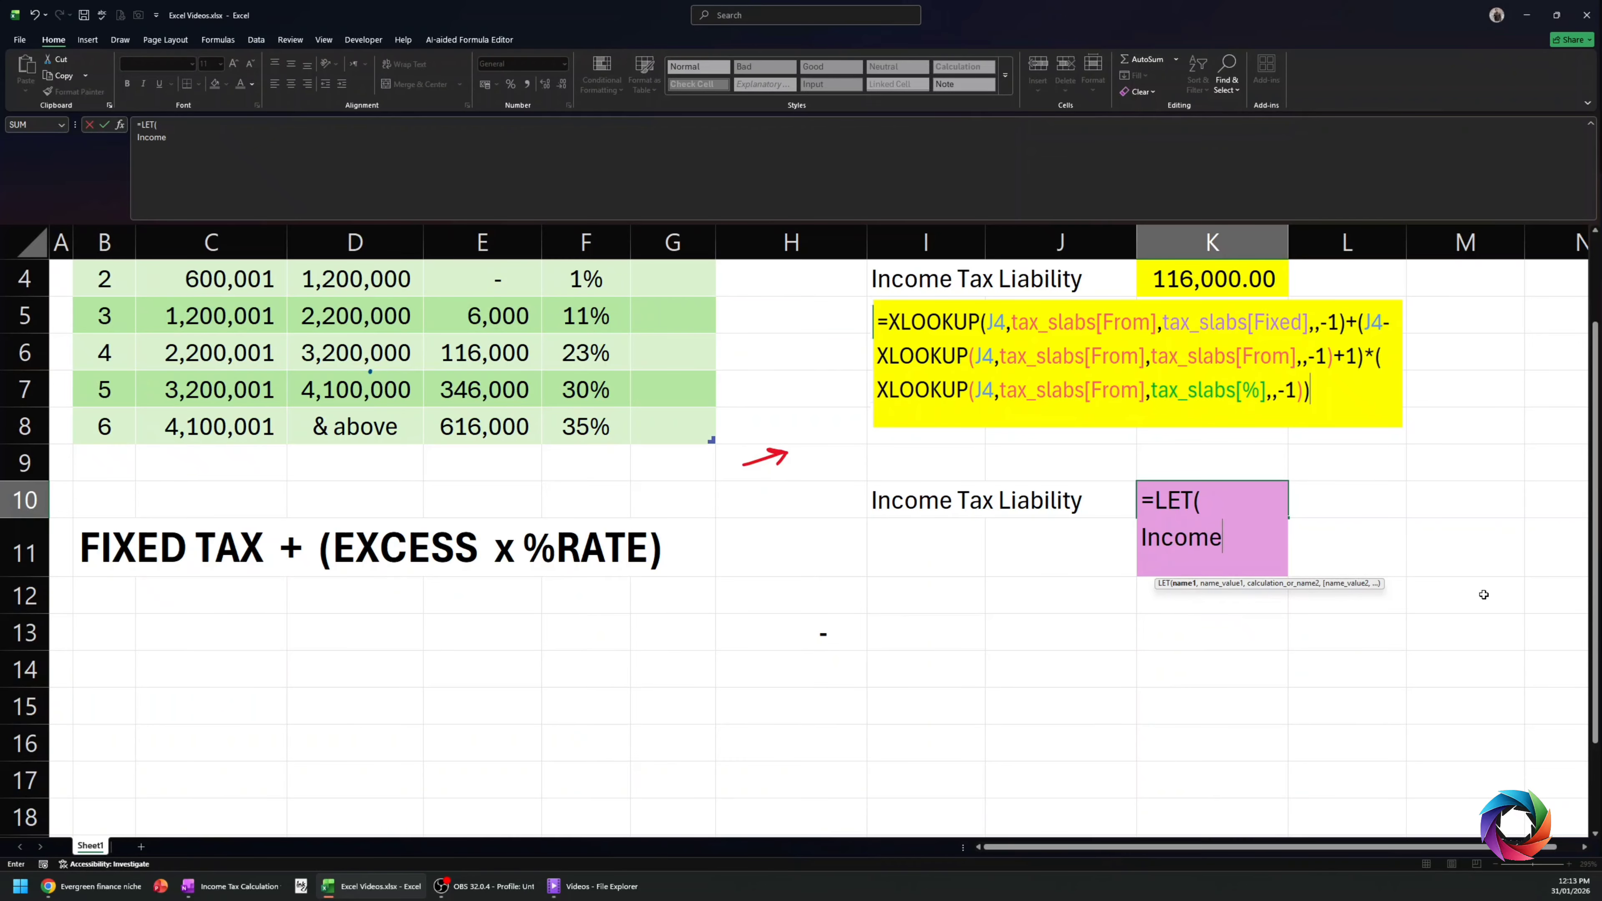
left_click(1583, 847)
left_click(1583, 846)
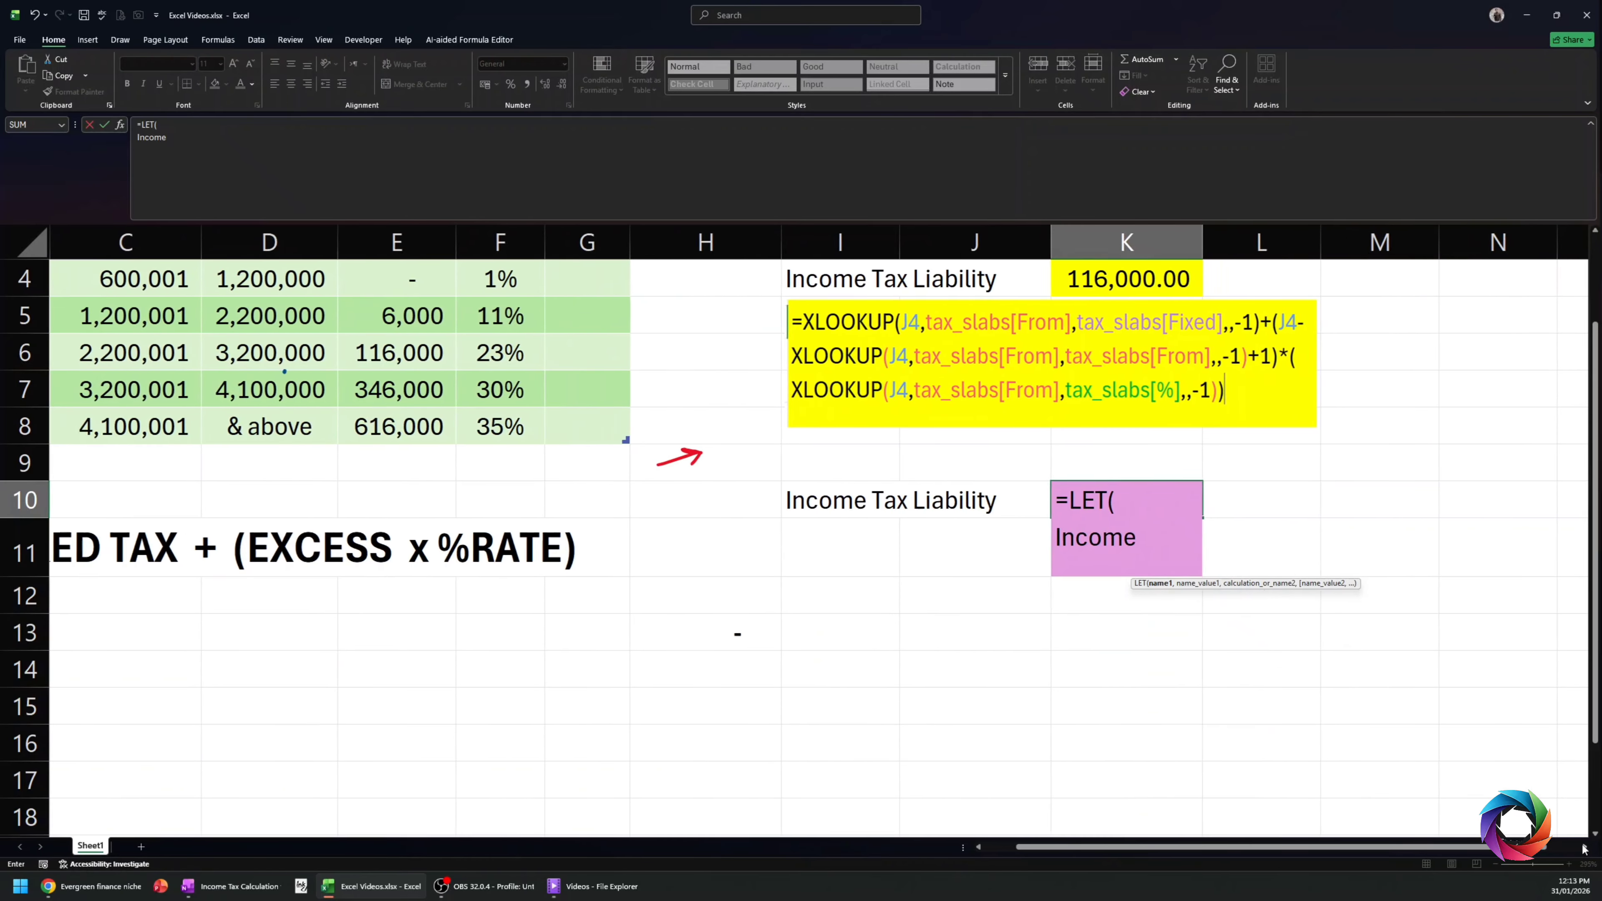
left_click(1583, 847)
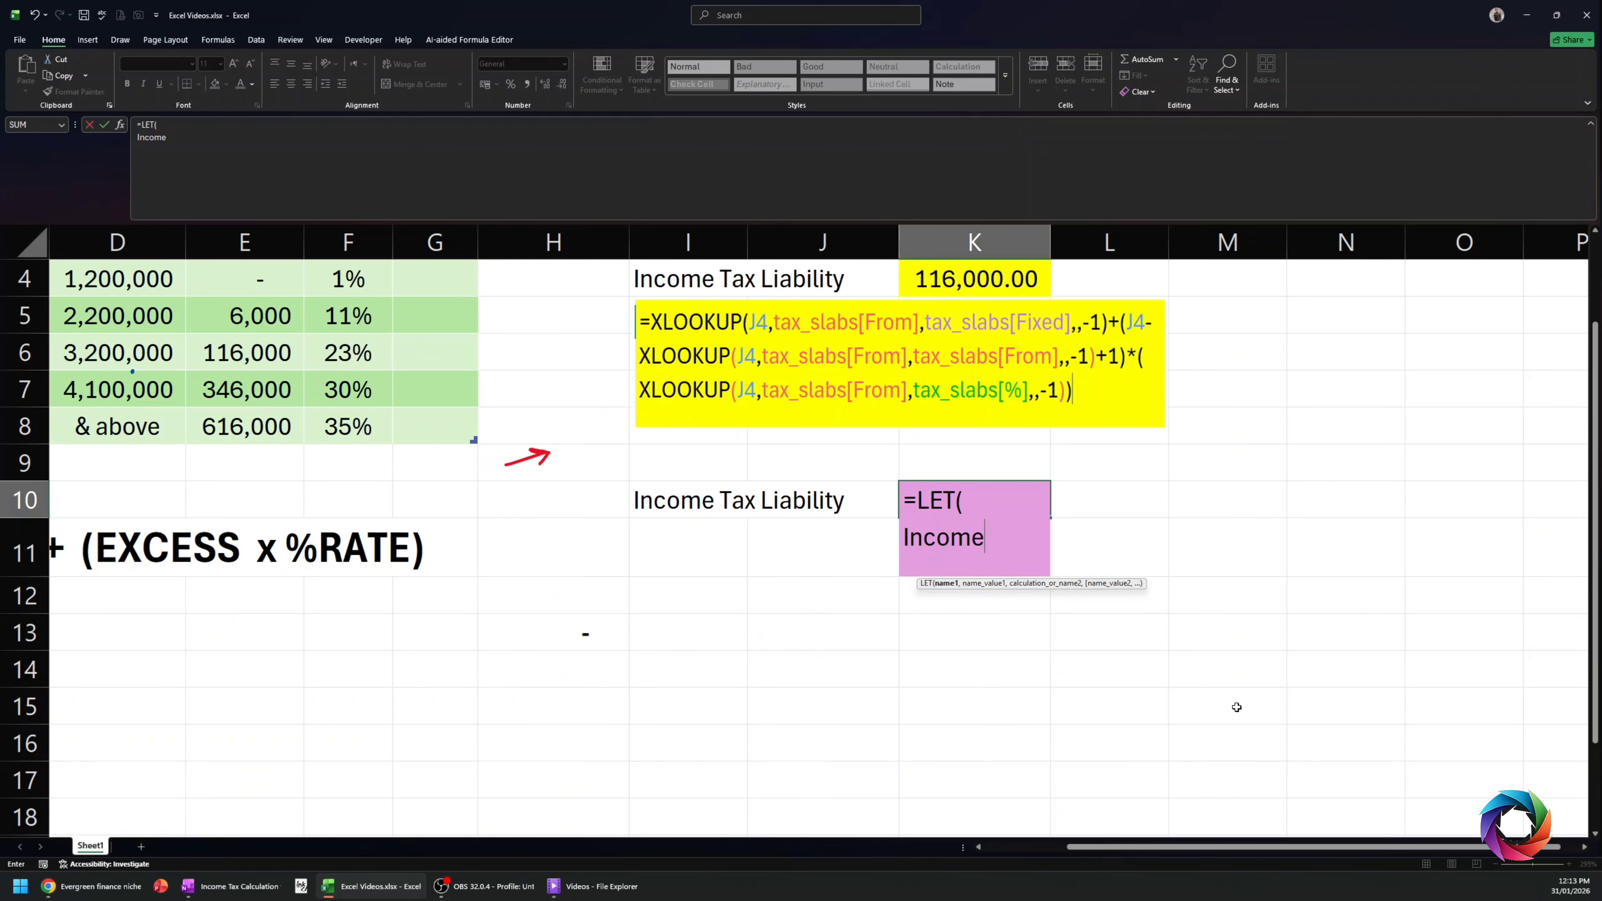
key("Escape")
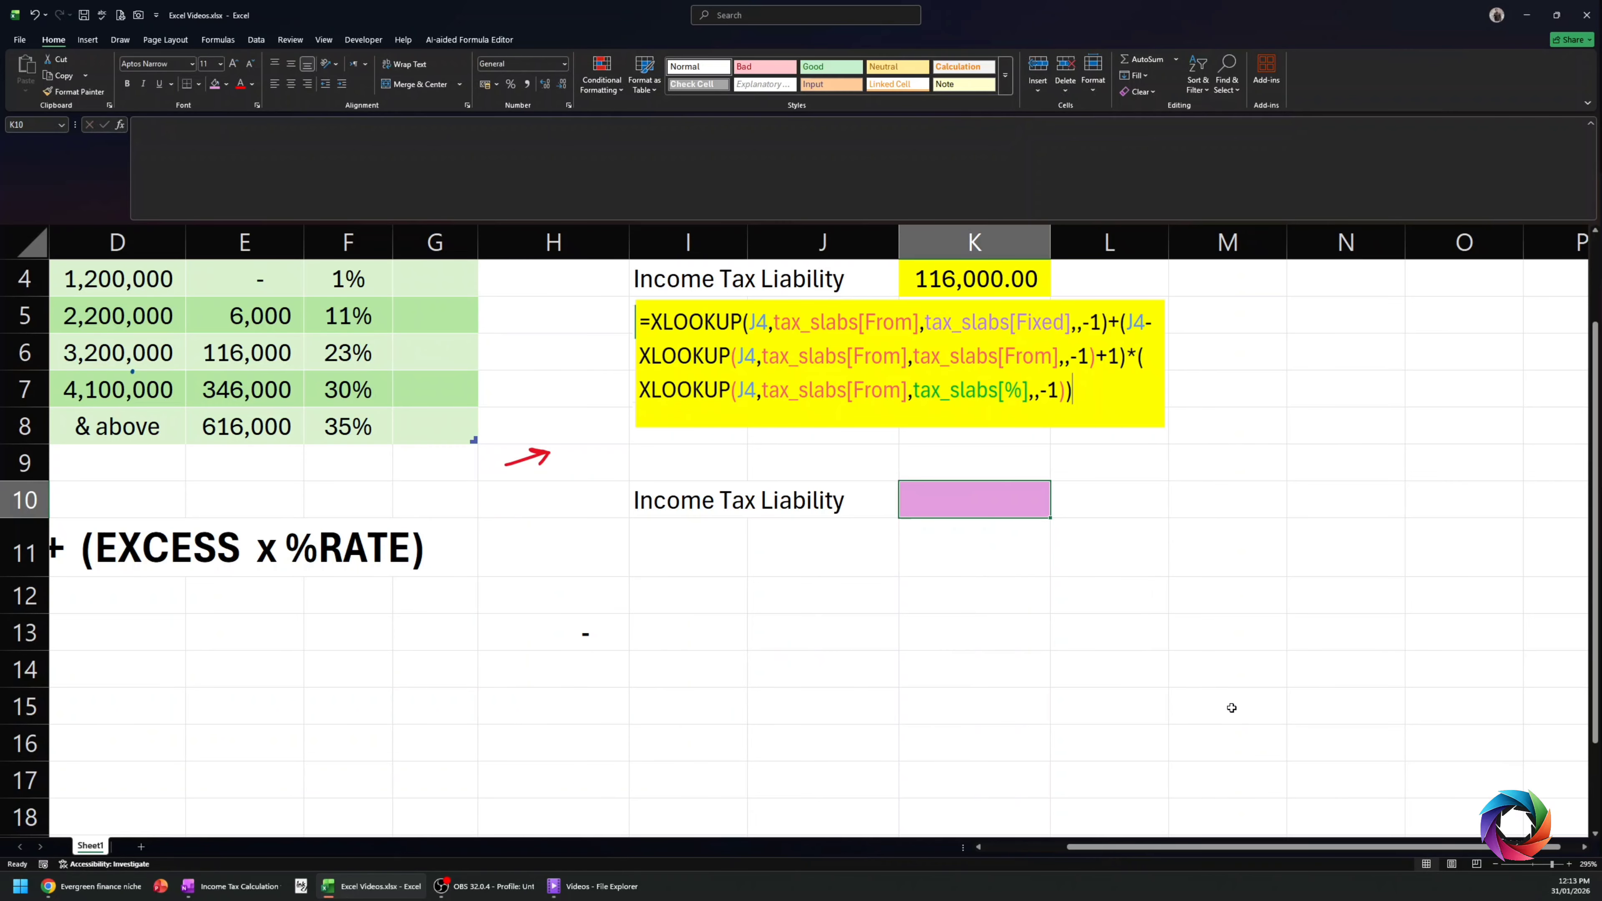
- Start a LET formula in K10 and define the name Income as K2 on its own line
scroll(1233, 708, "down", 1)
left_click_drag(403, 241, 406, 241)
type("=let")
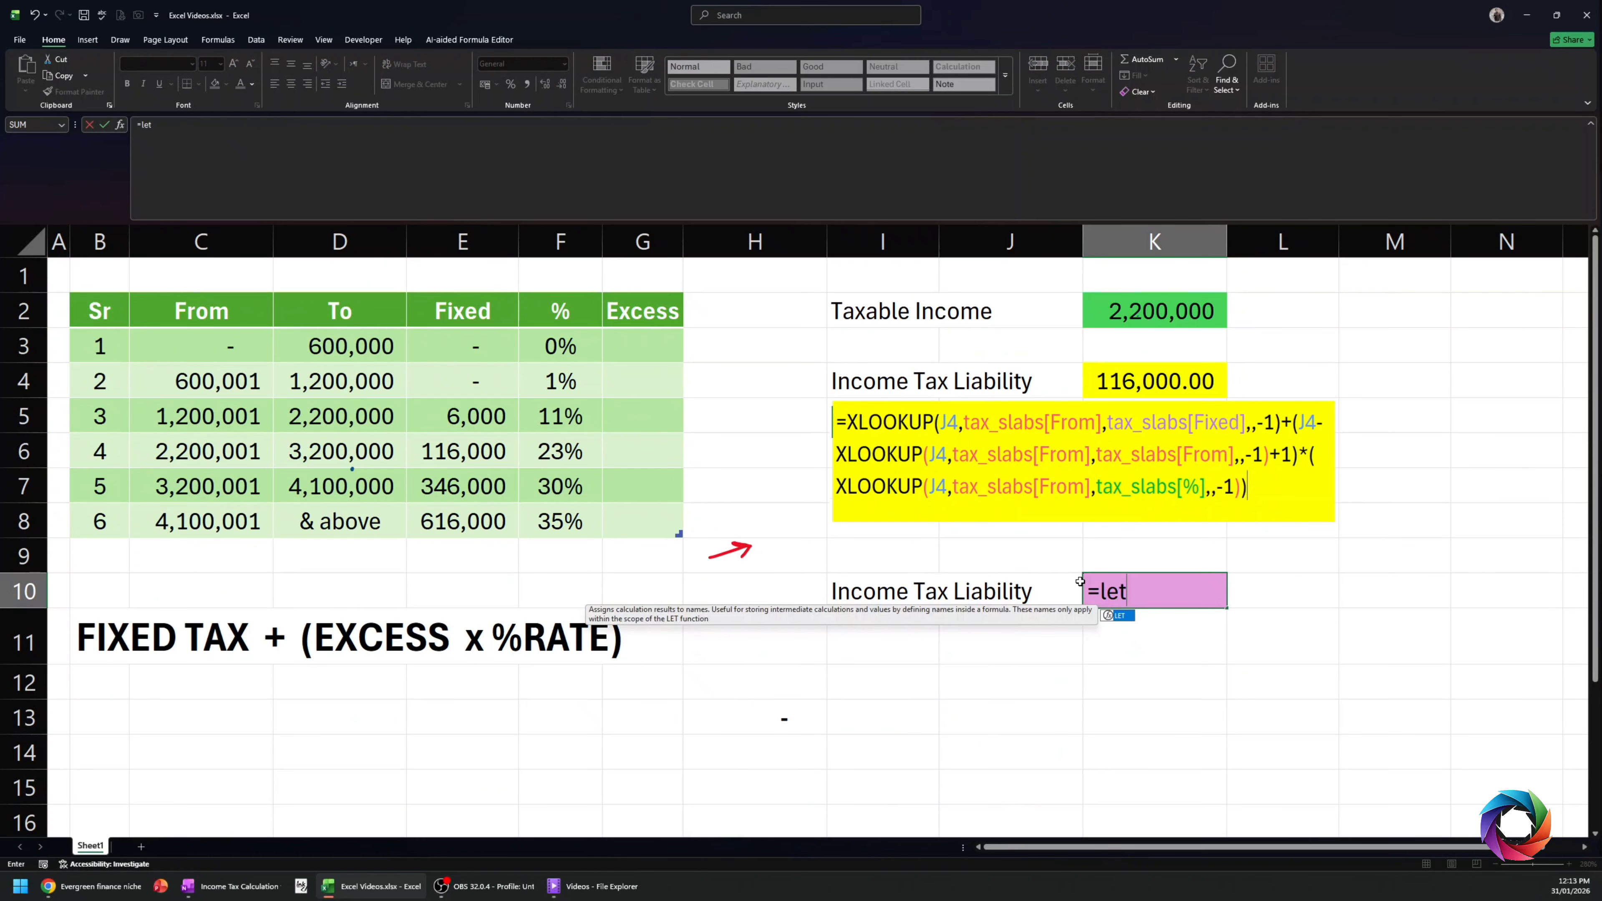
key("Tab")
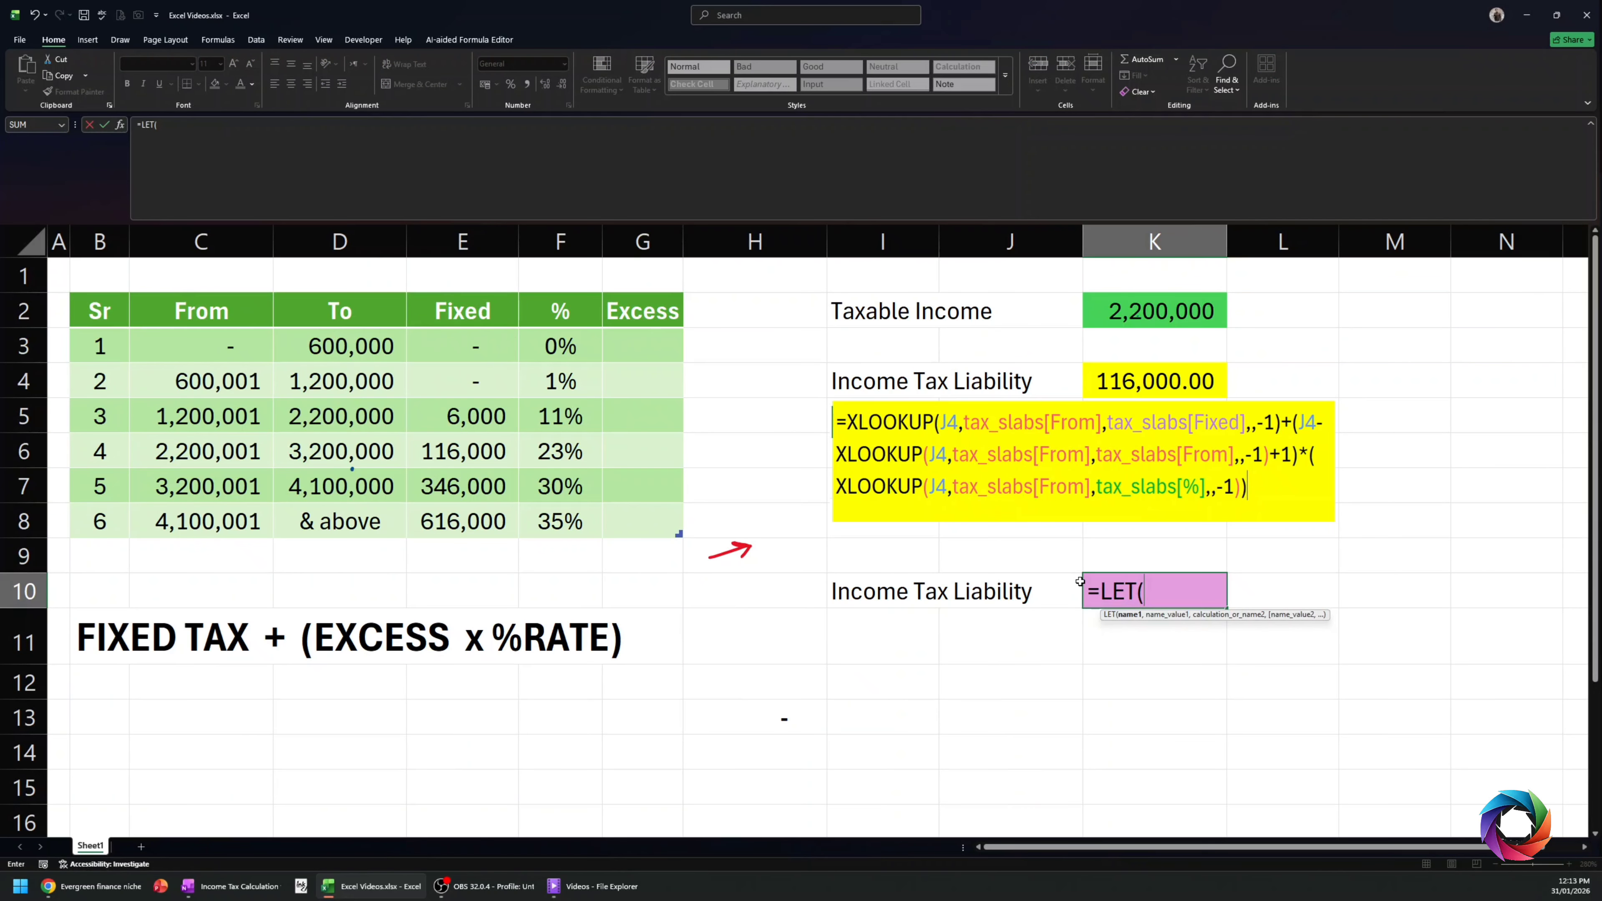
key("alt+Return")
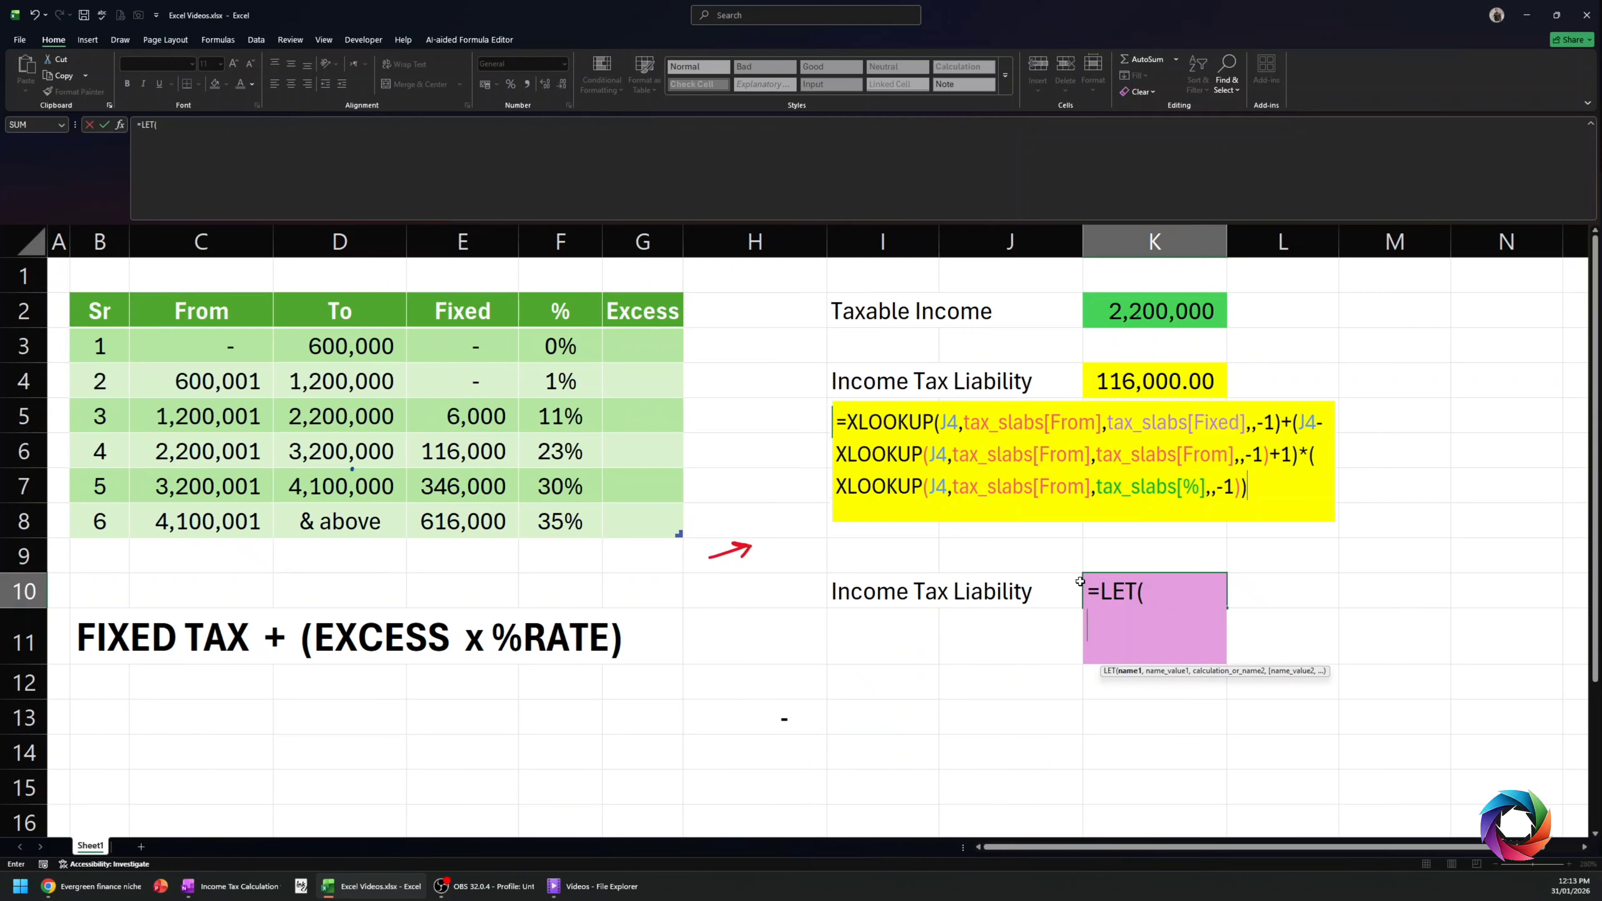
type("Income,")
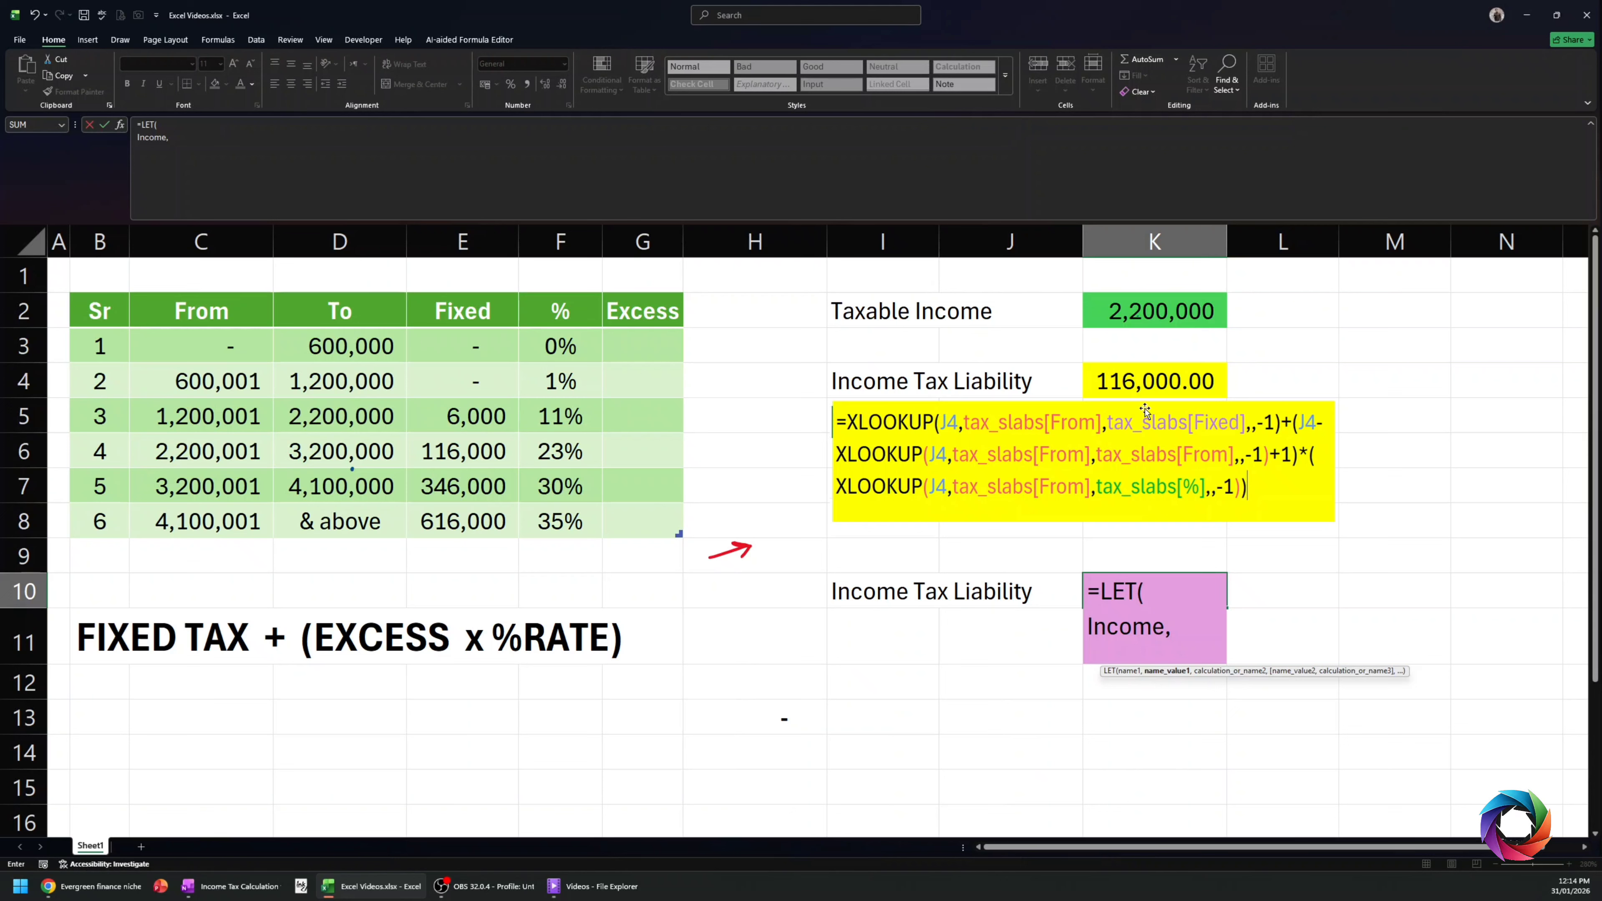
left_click(1172, 314)
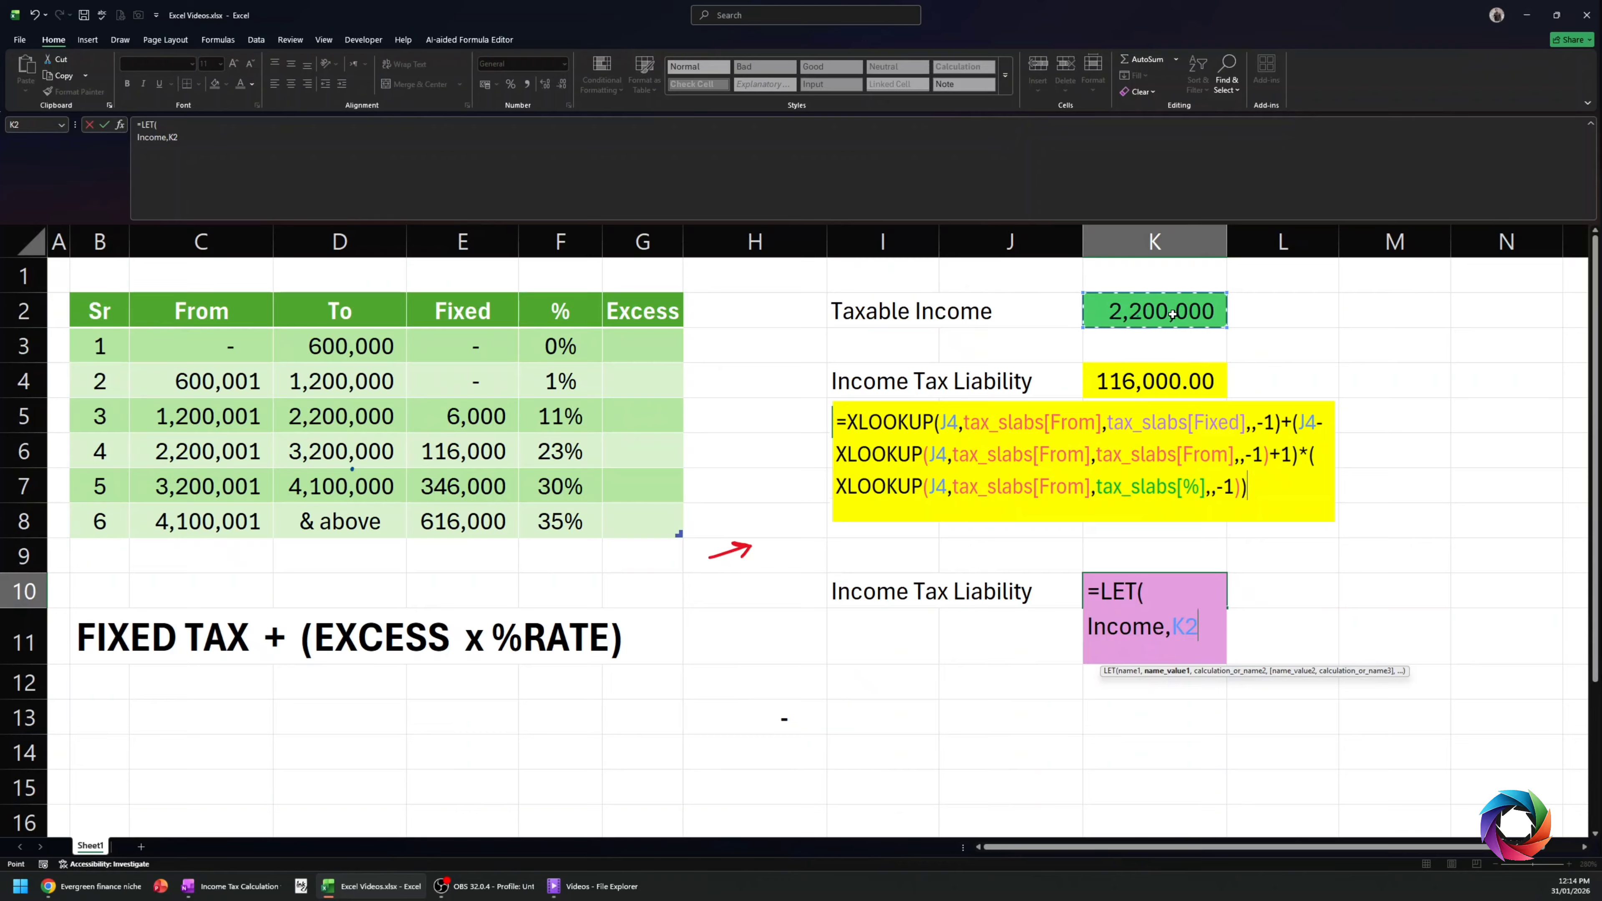
type(",")
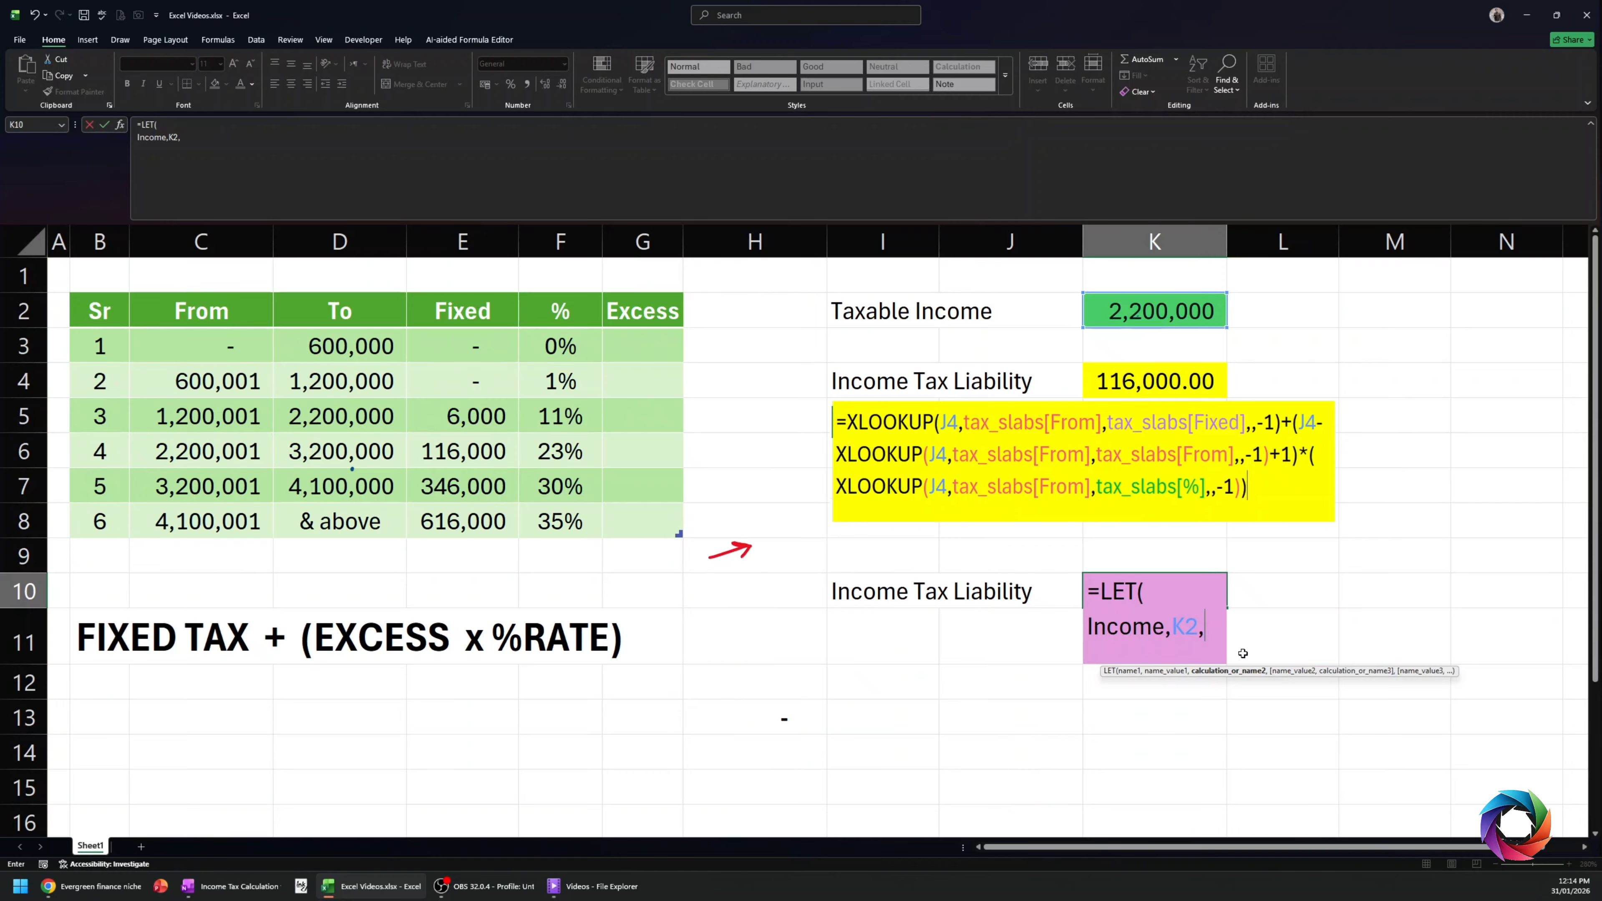
key("alt+Return")
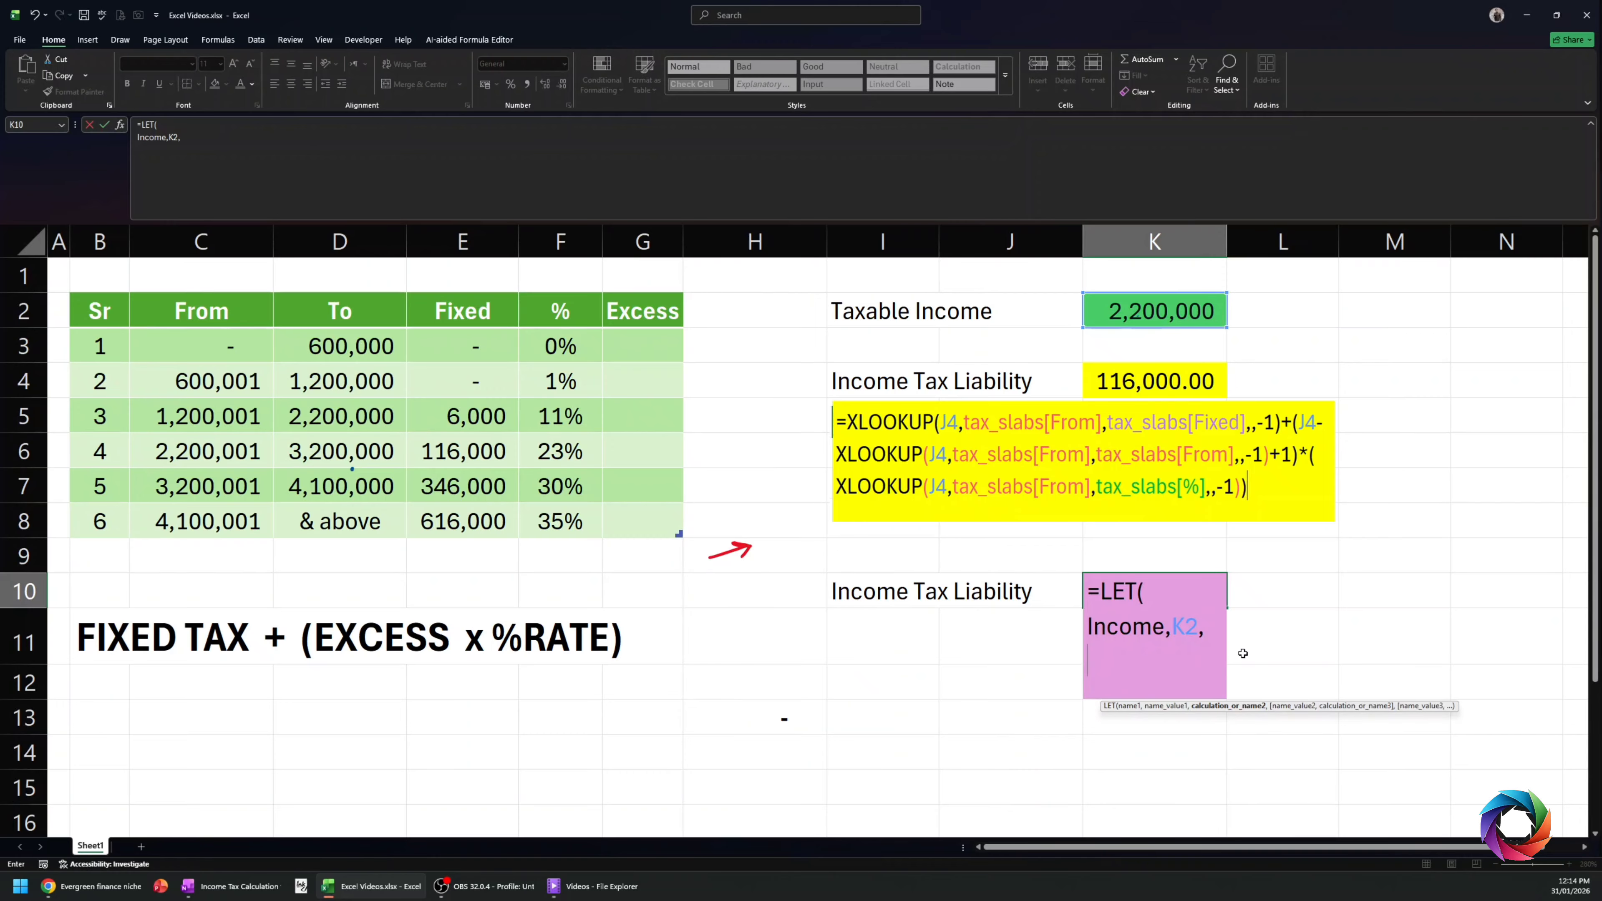
- Add BandStart as the second name in the K10 LET formula
type("Bad")
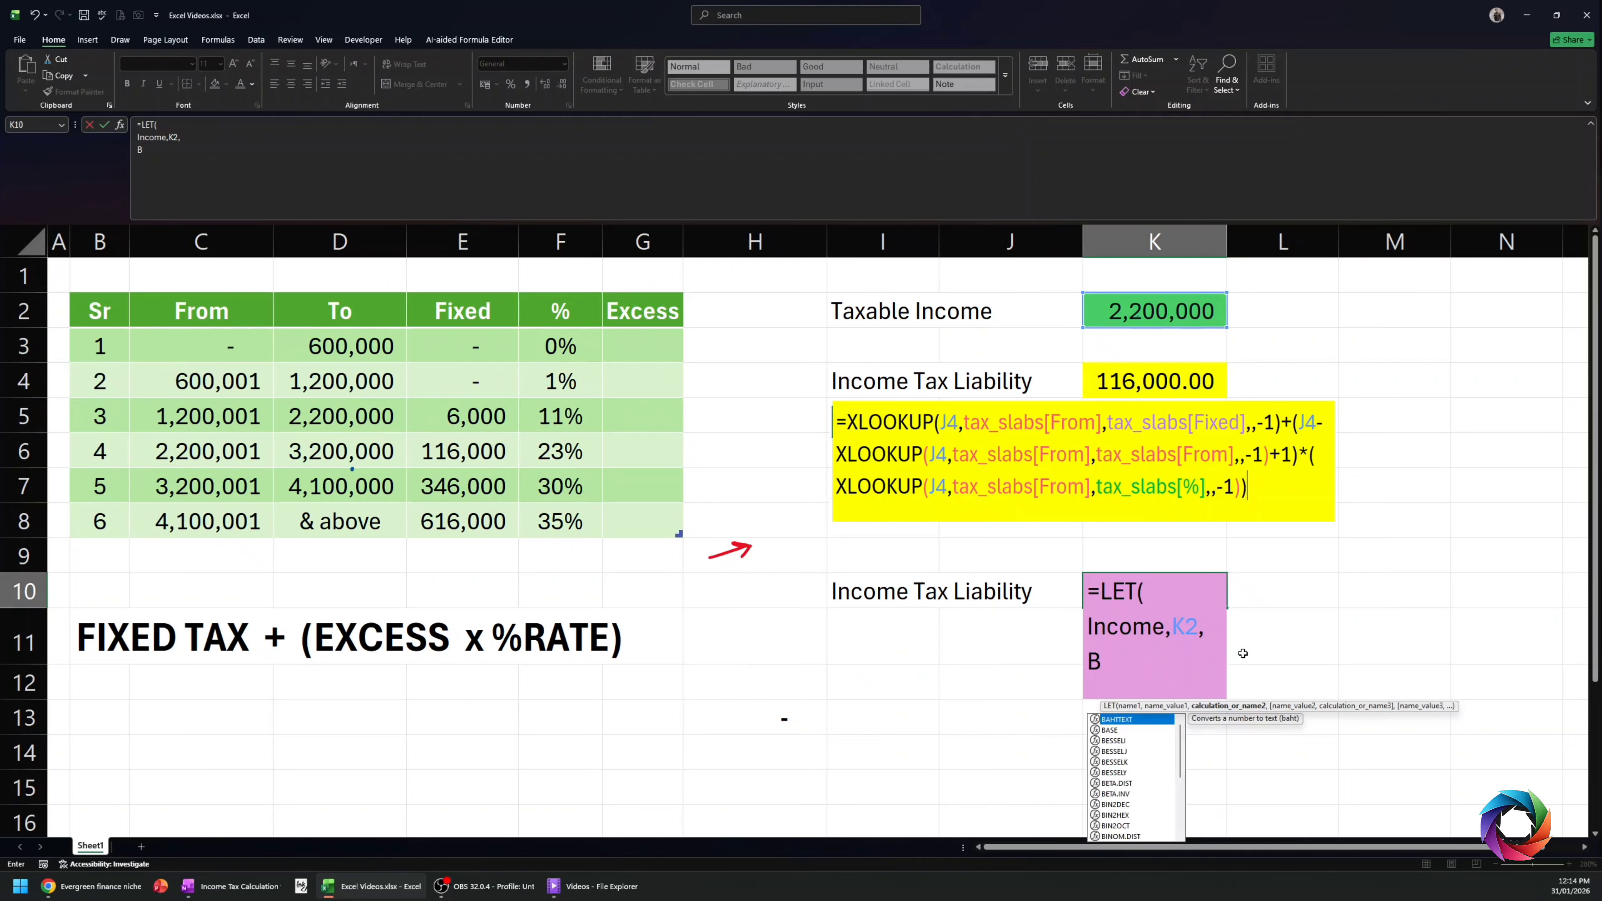
type("nds")
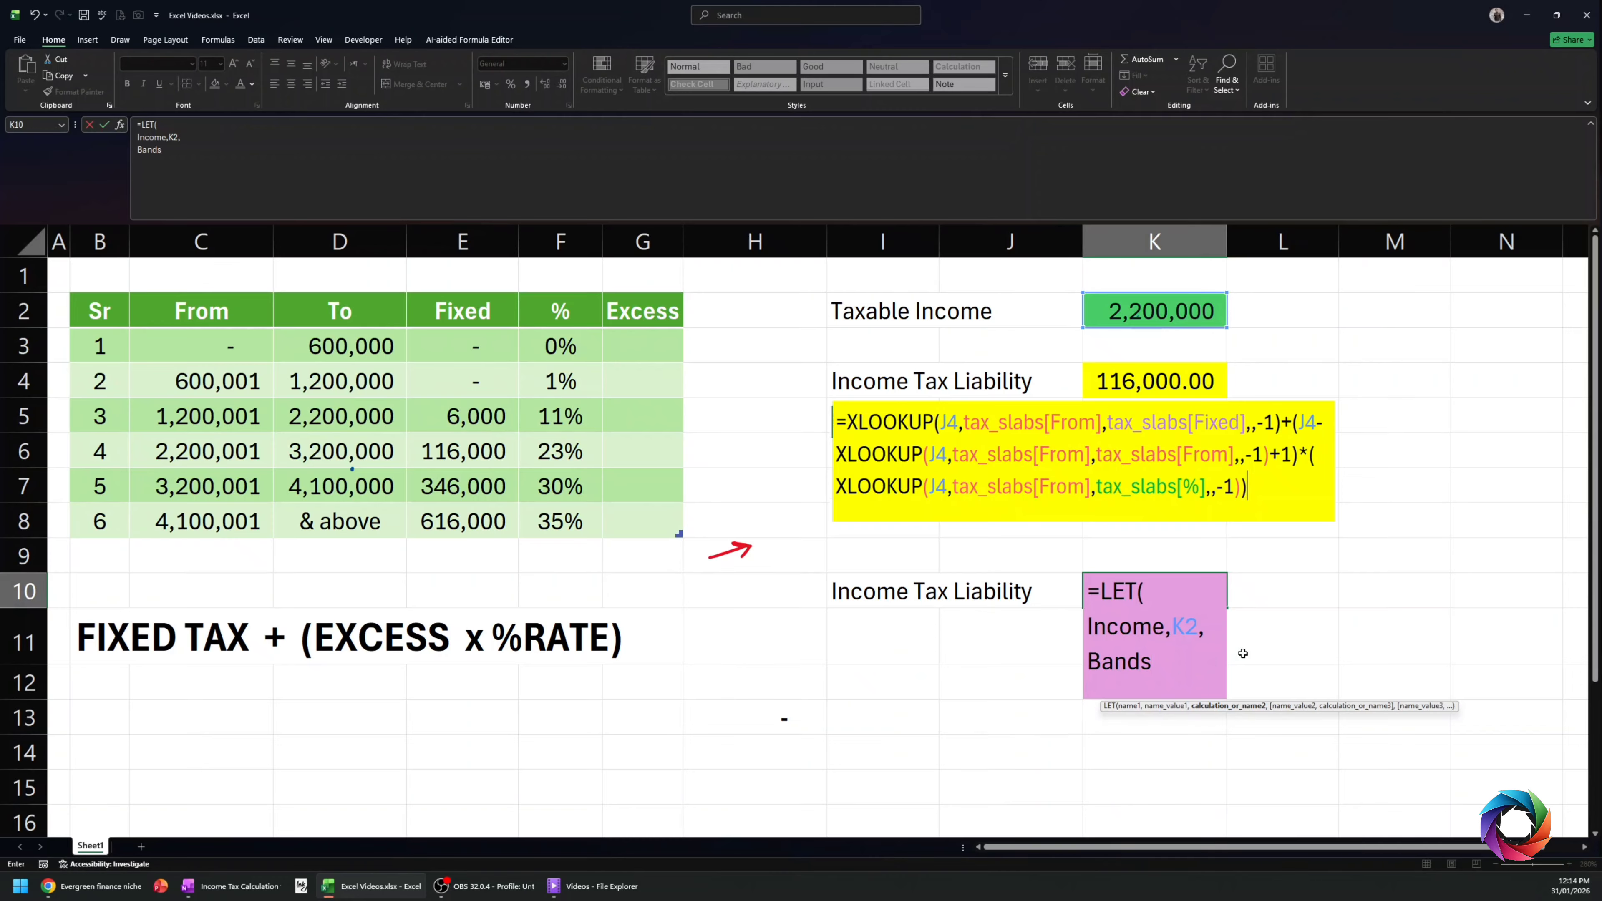
key("BackSpace")
type("Start,")
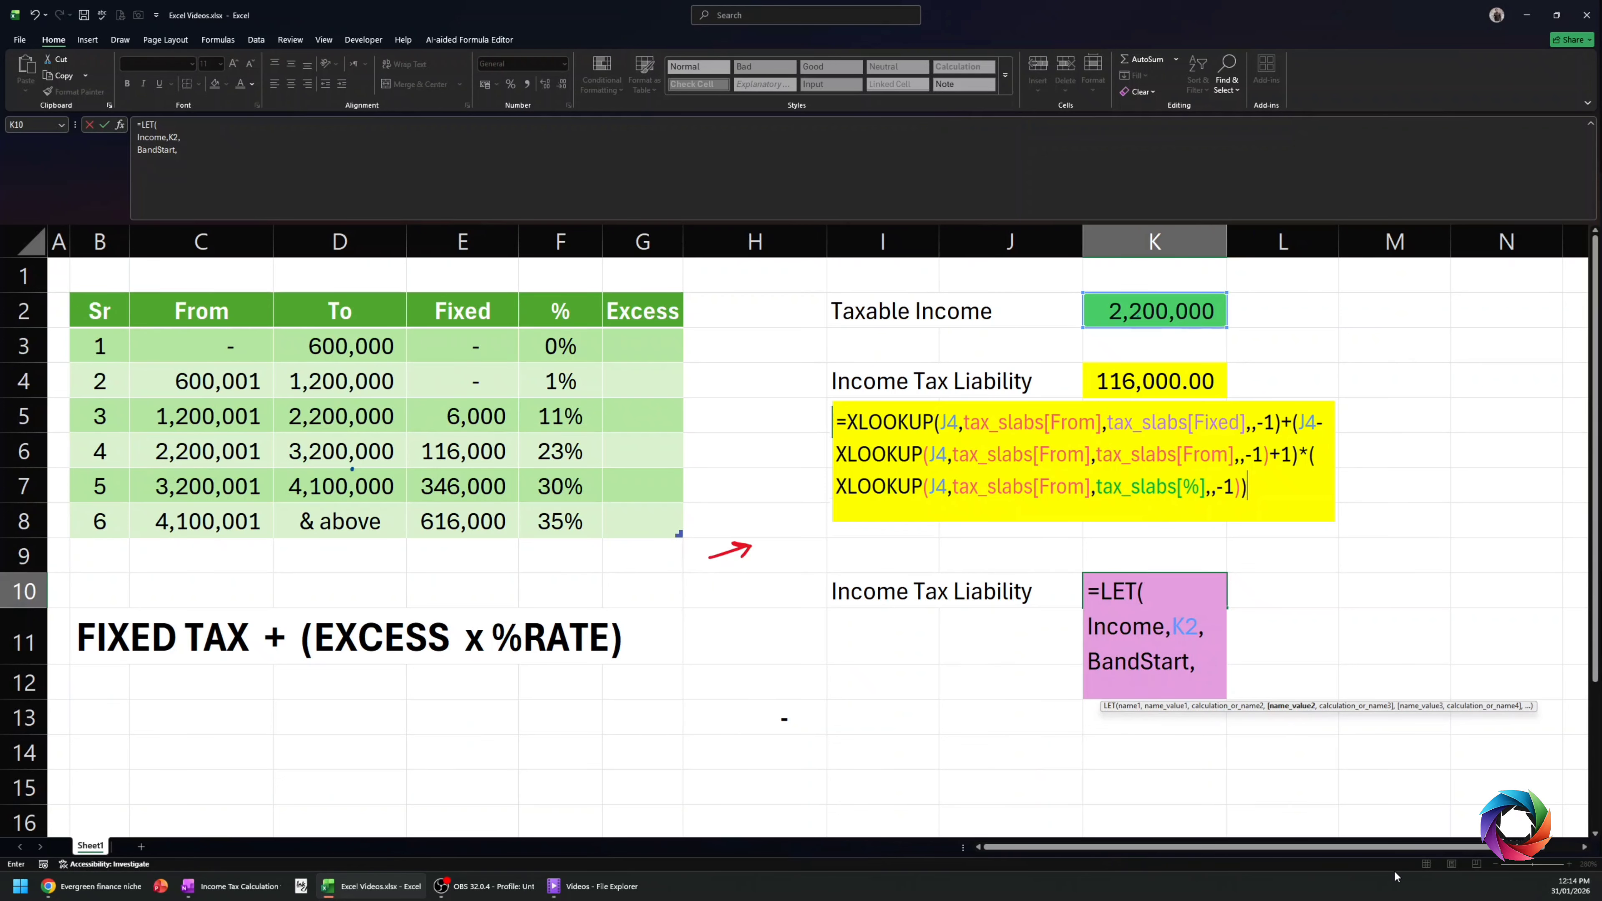
- Start an XLOOKUP as BandStart's value, with the name Income as its lookup value
left_click(1585, 847)
left_click(1584, 847)
left_click(1584, 847)
left_click(1585, 847)
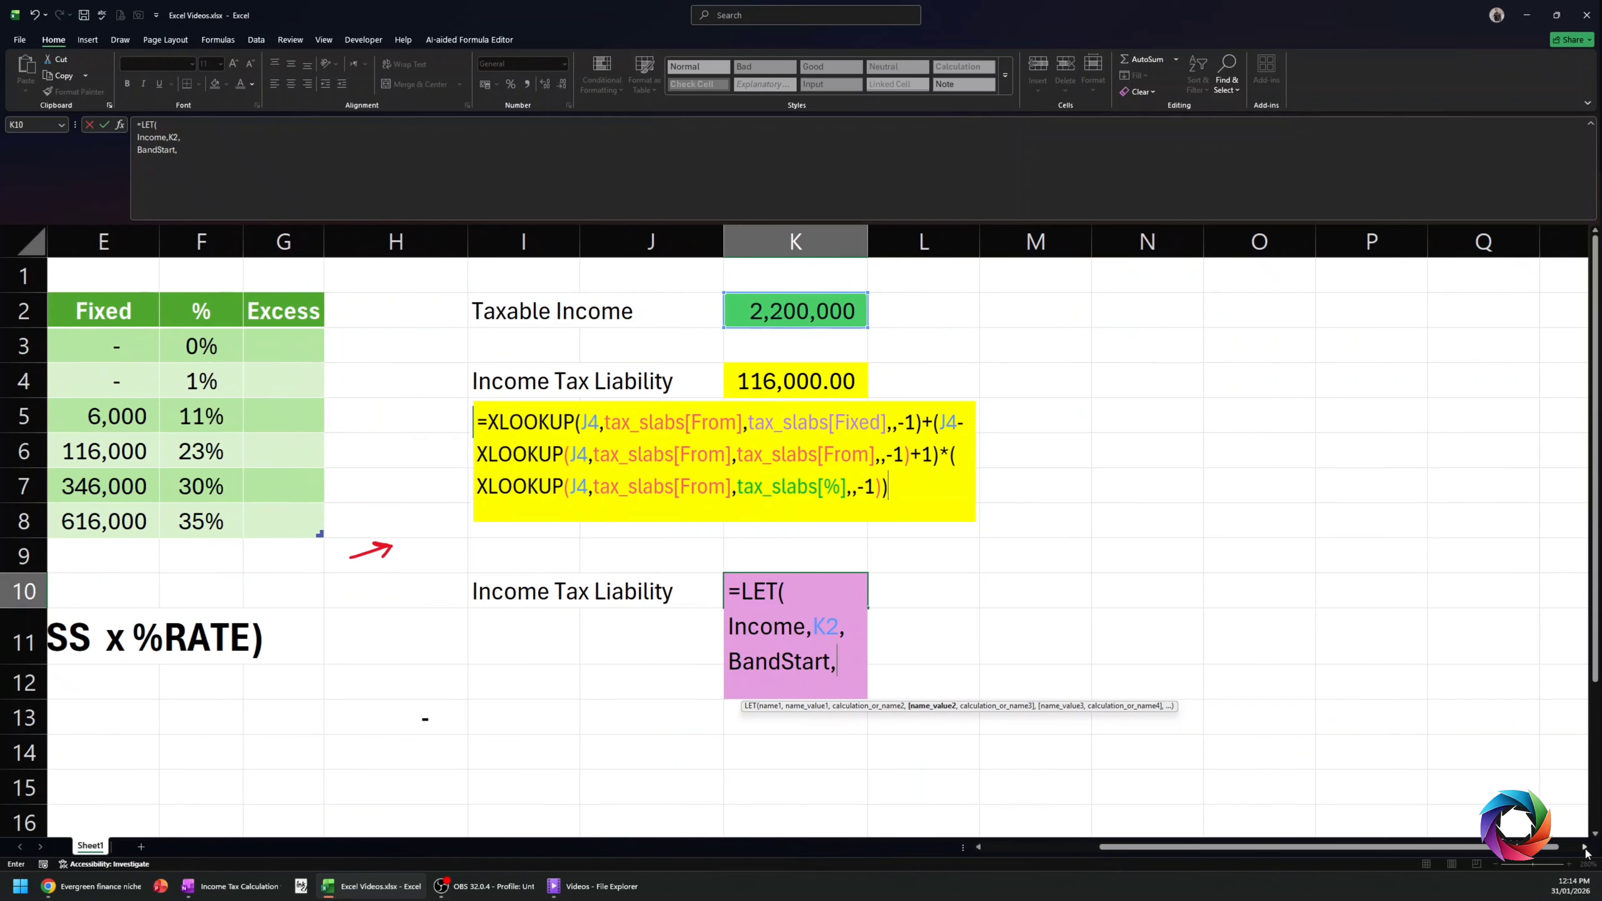
type("xl")
key("Tab")
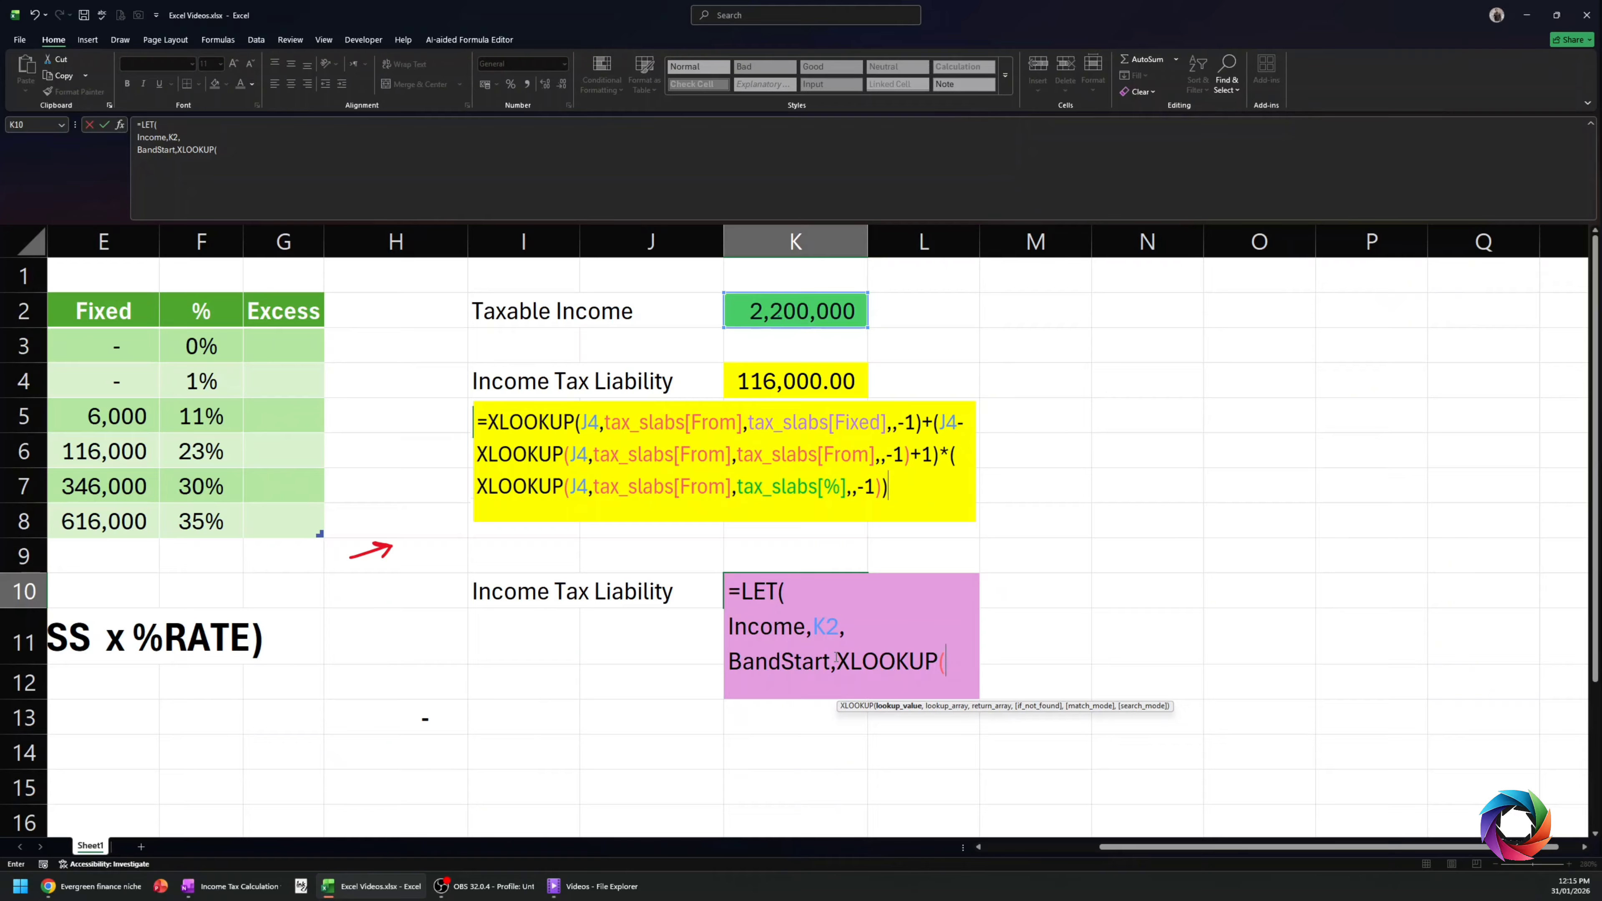
type("in")
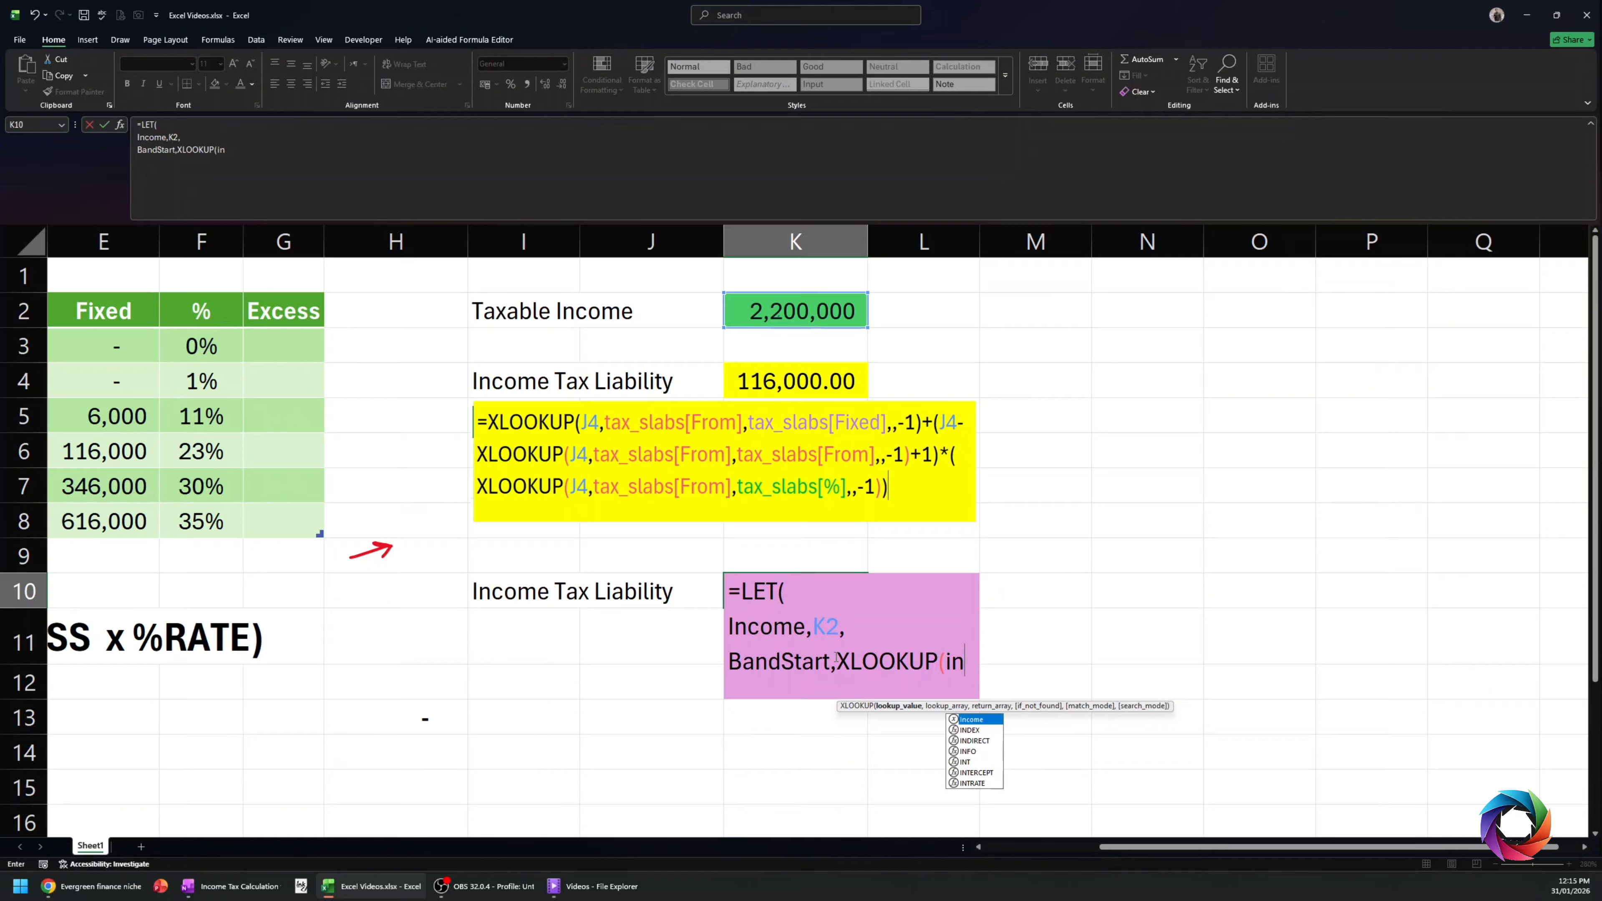
type("co")
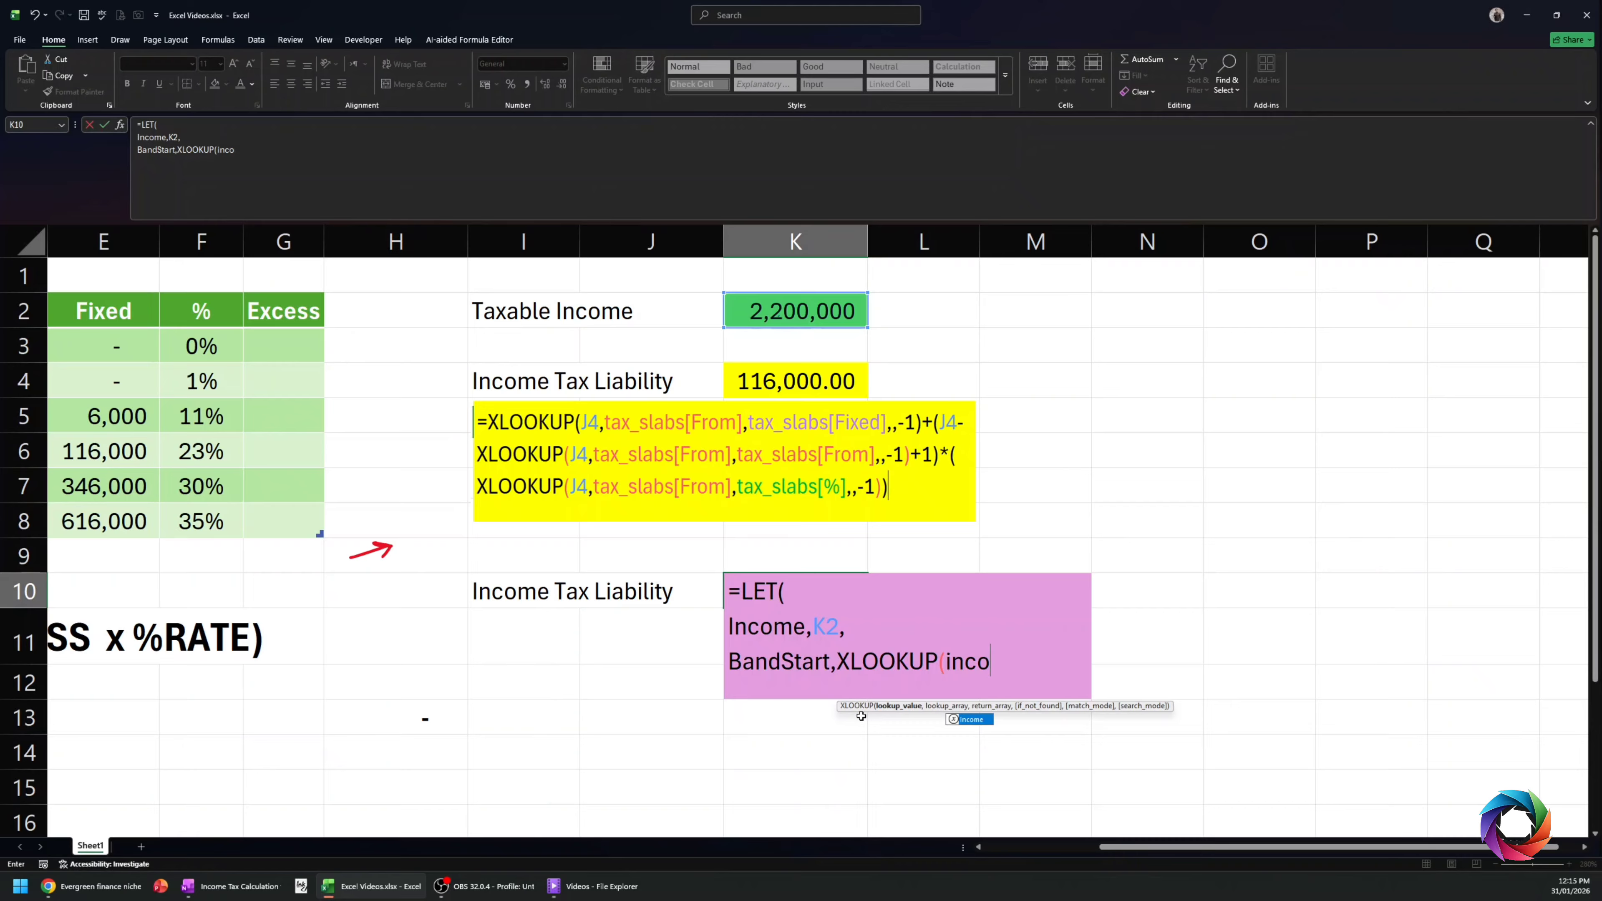
double_click(954, 720)
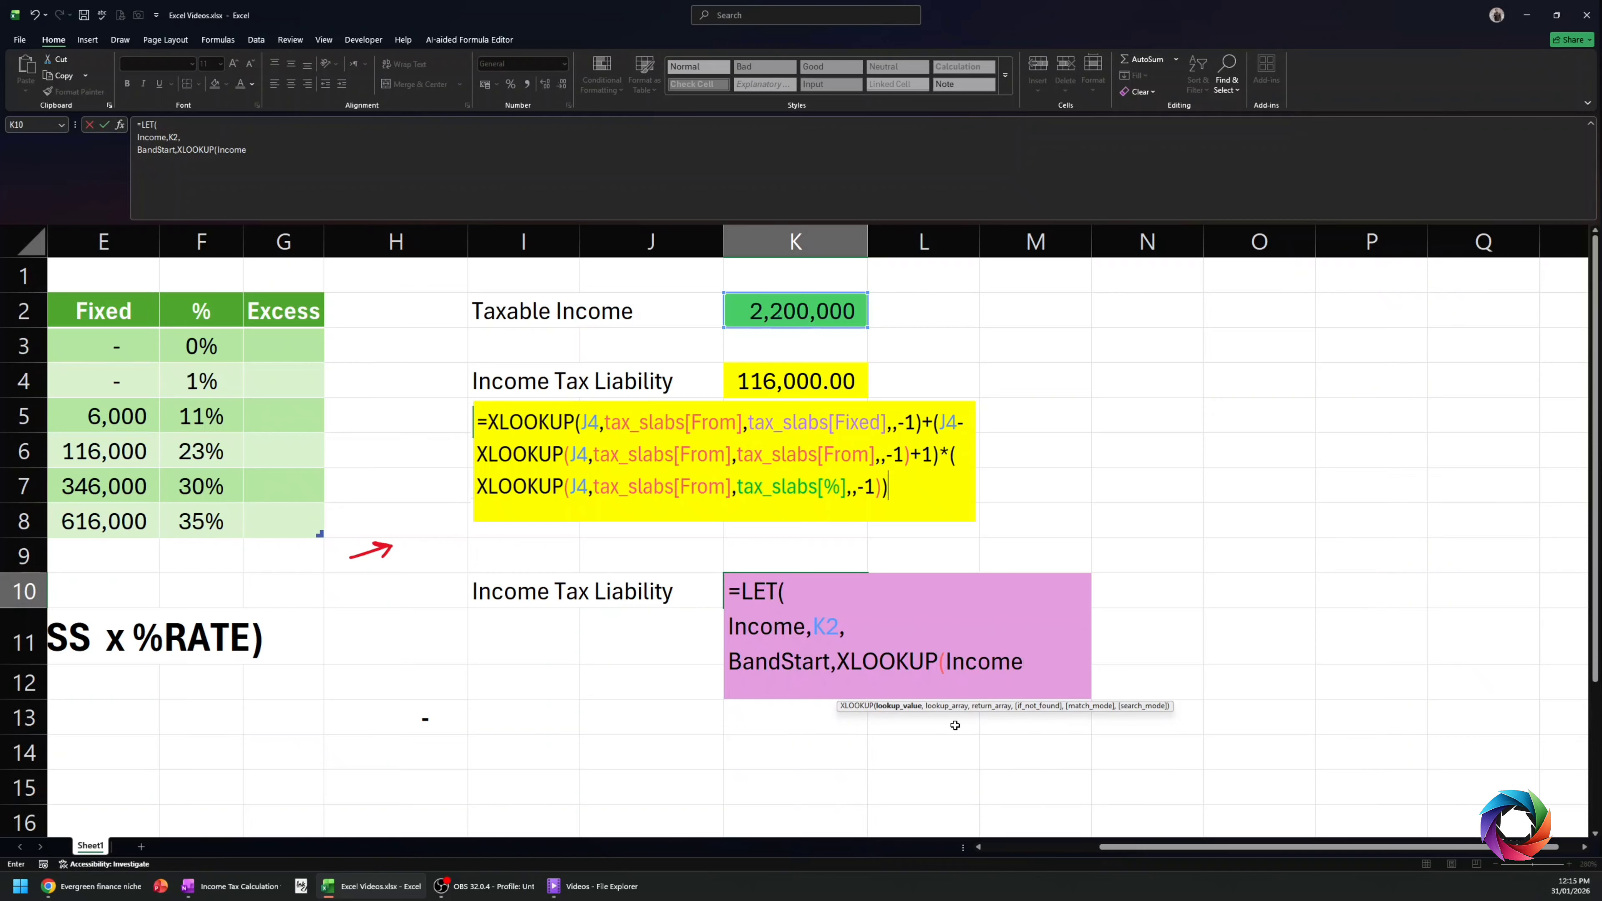
- Set the lookup array of BandStart's XLOOKUP to tax_slabs[From]
type(",ta")
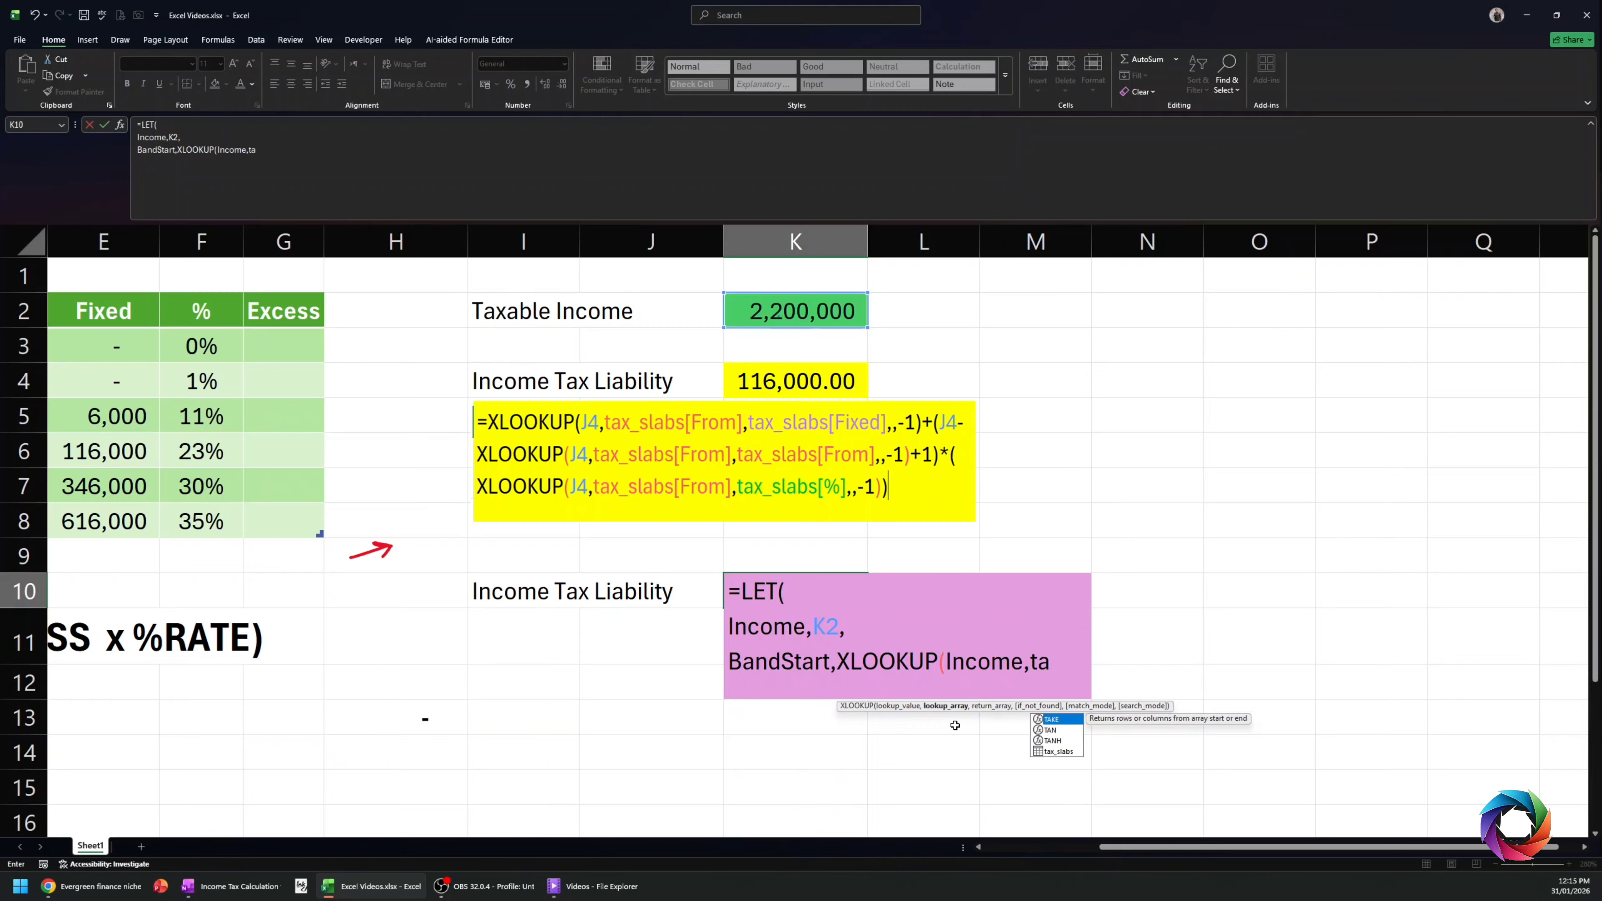
type("x")
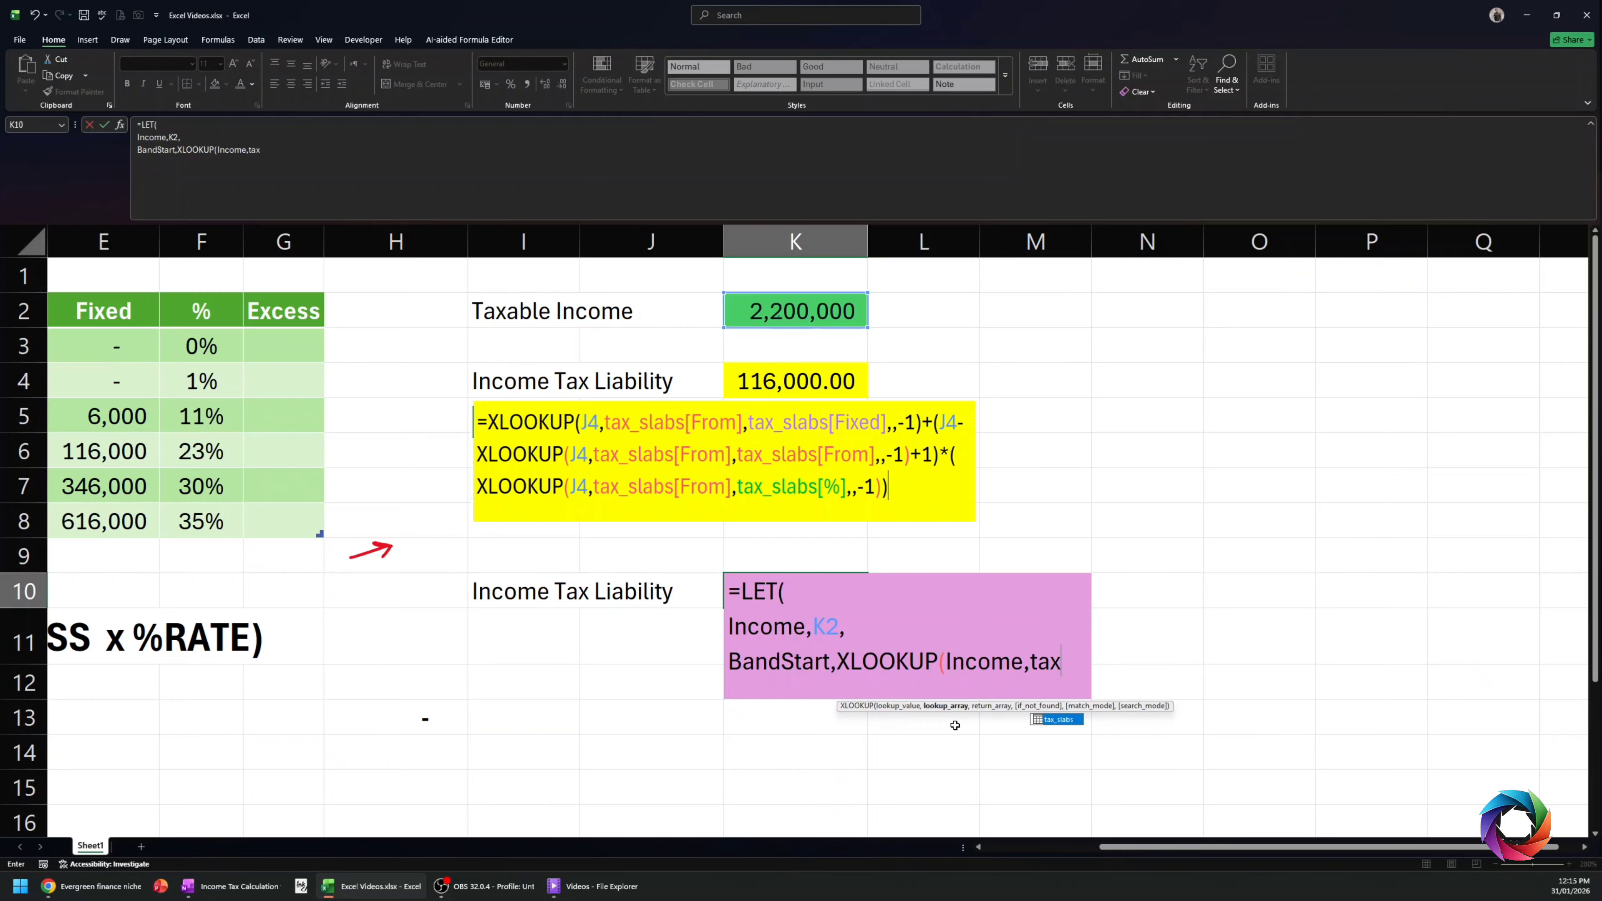
key("Tab")
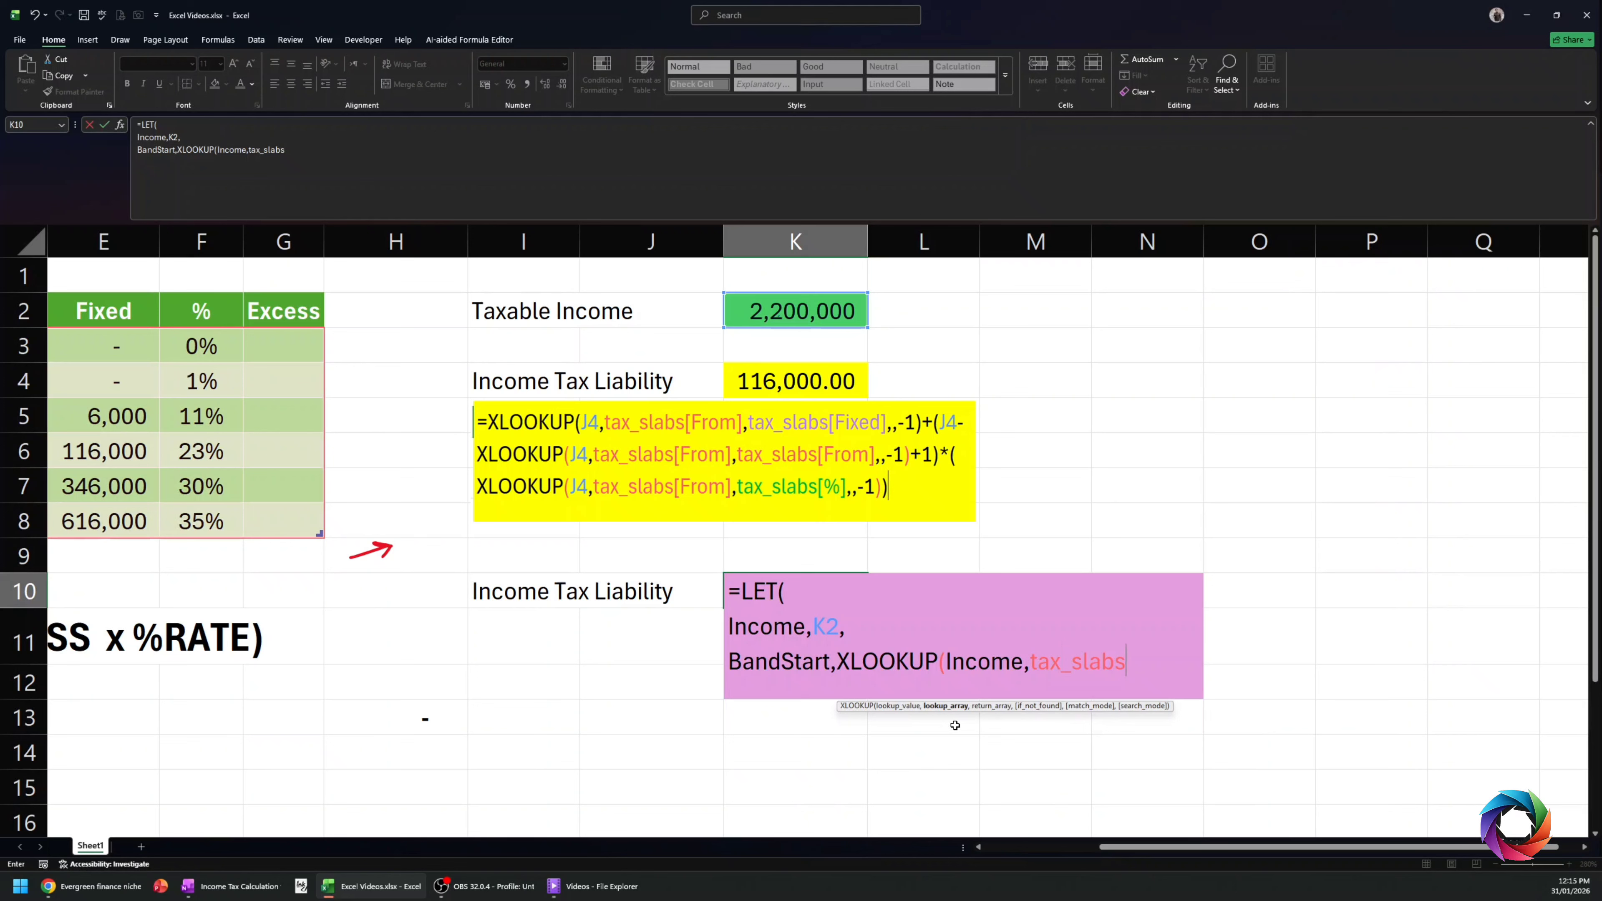
type("[")
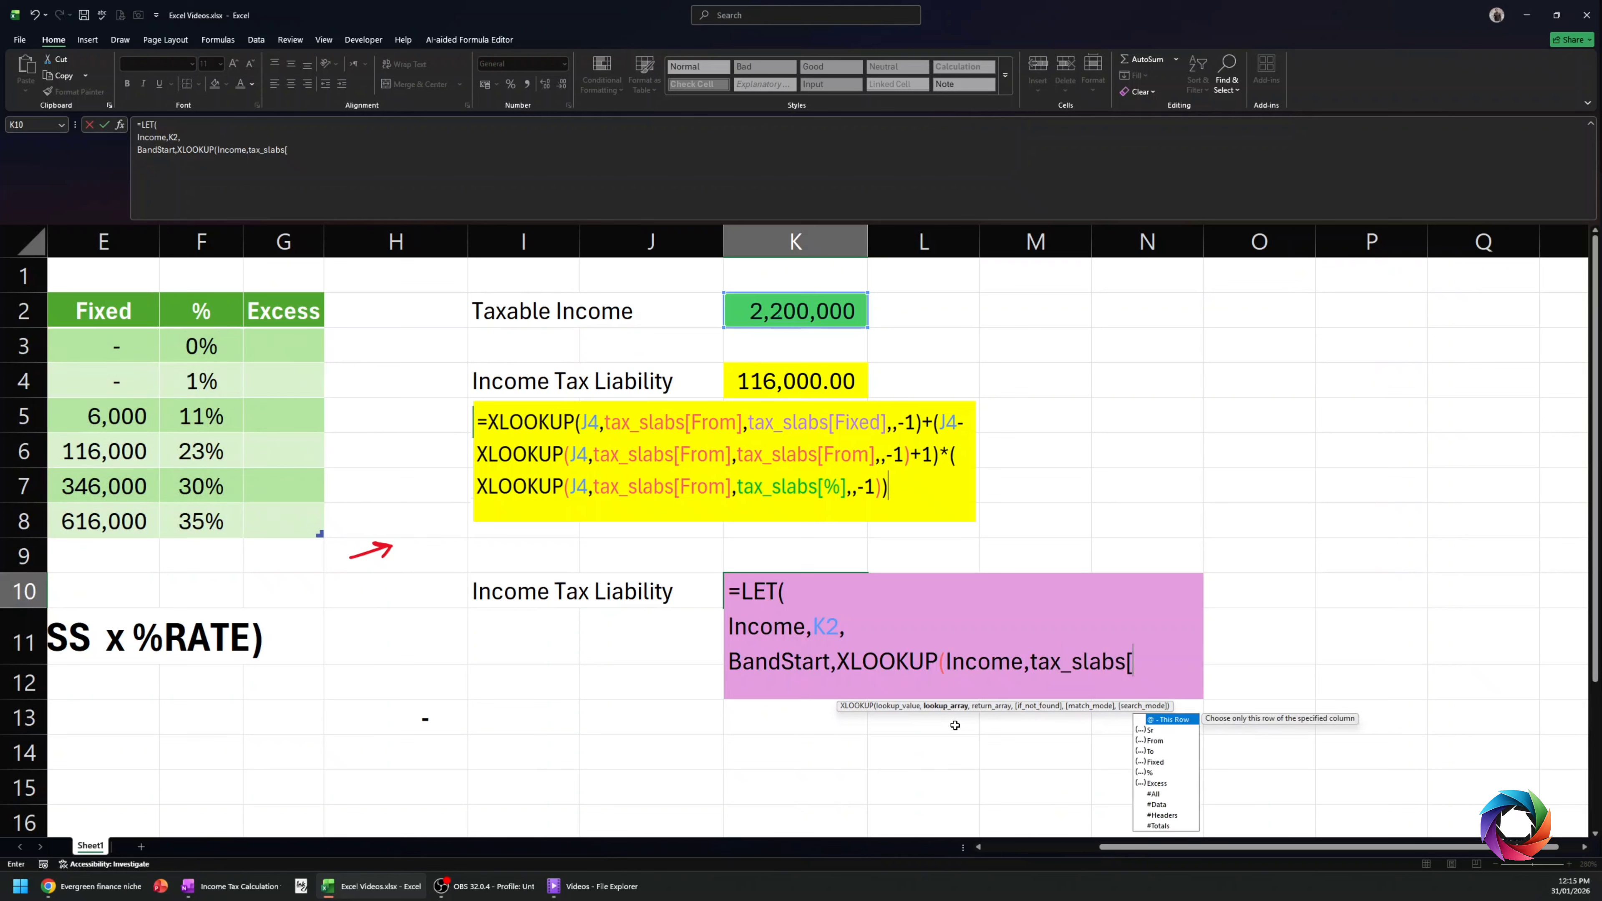
key("Down")
key("Down")
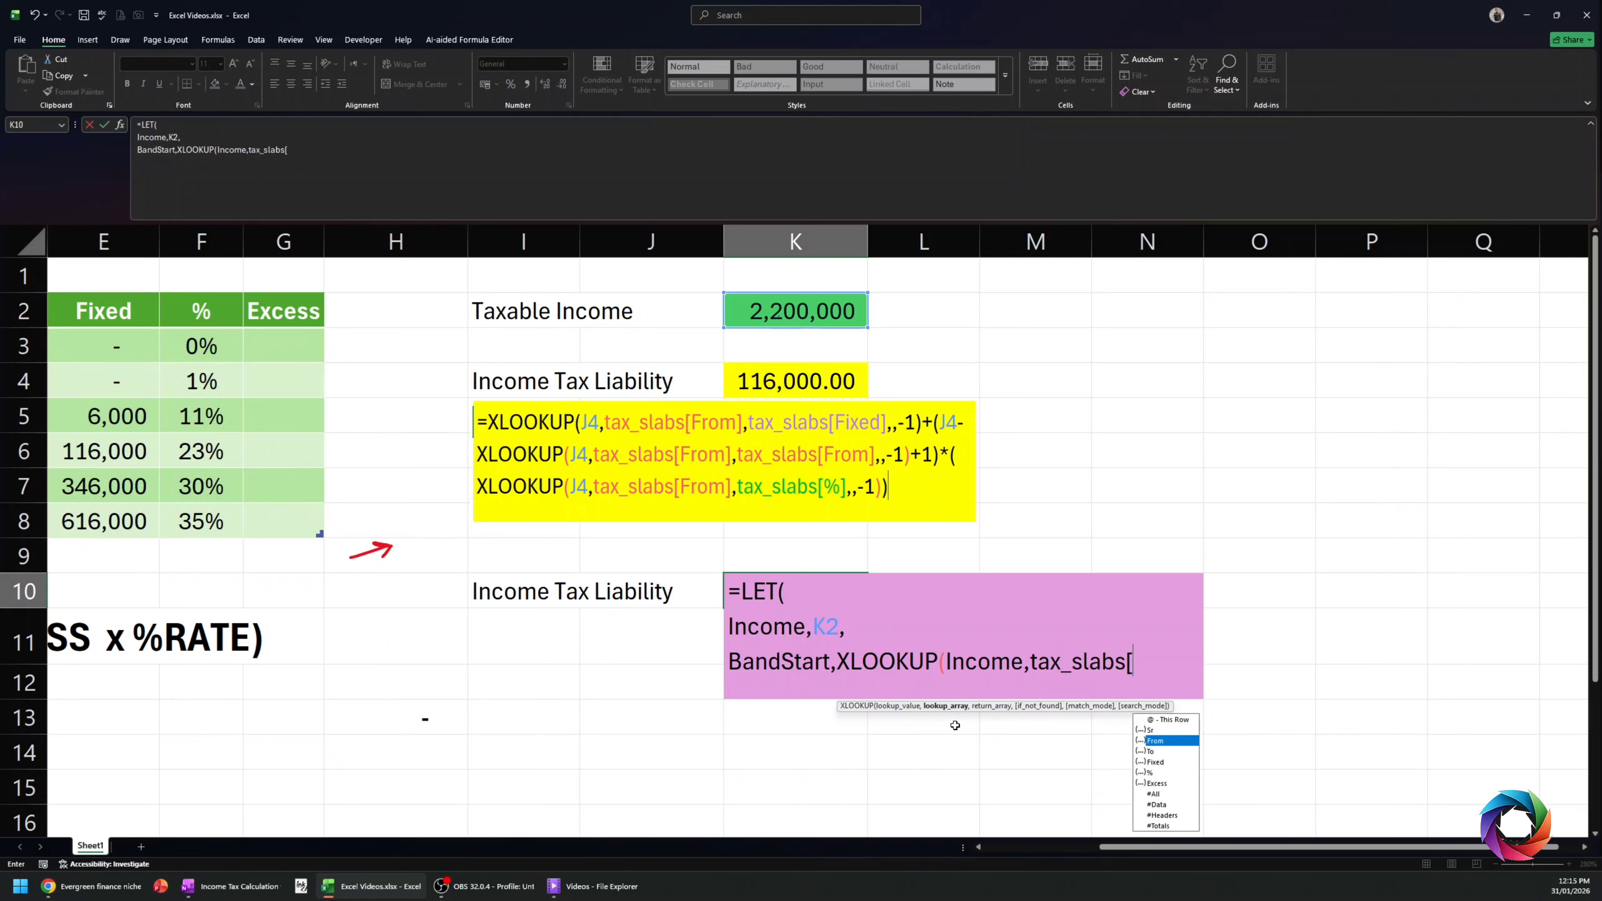
key("Tab")
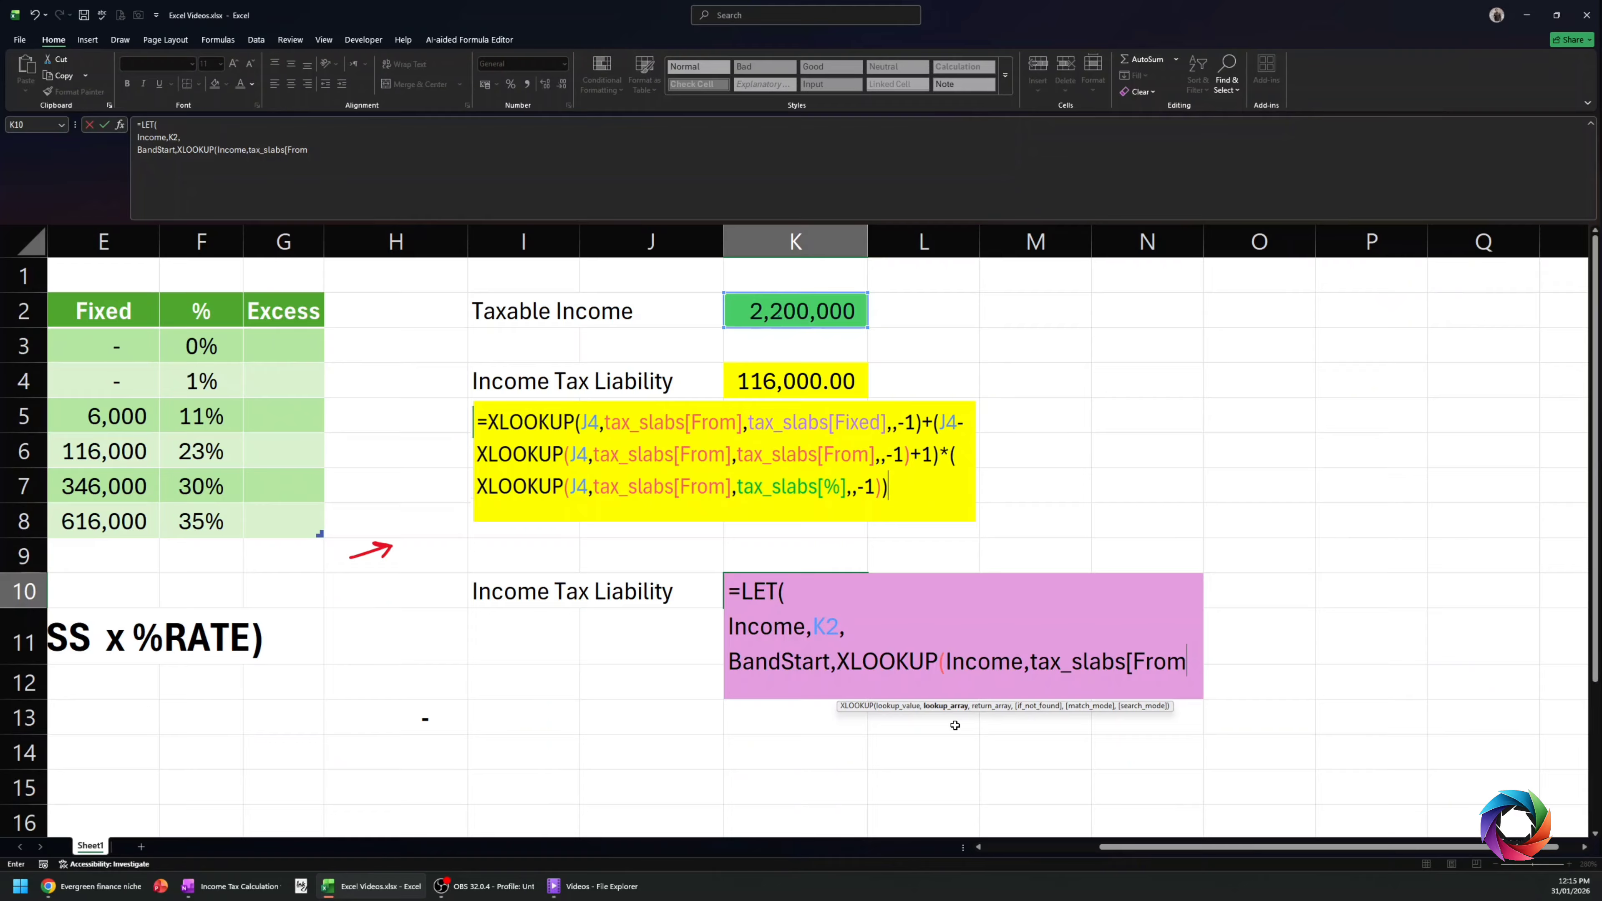
type("],")
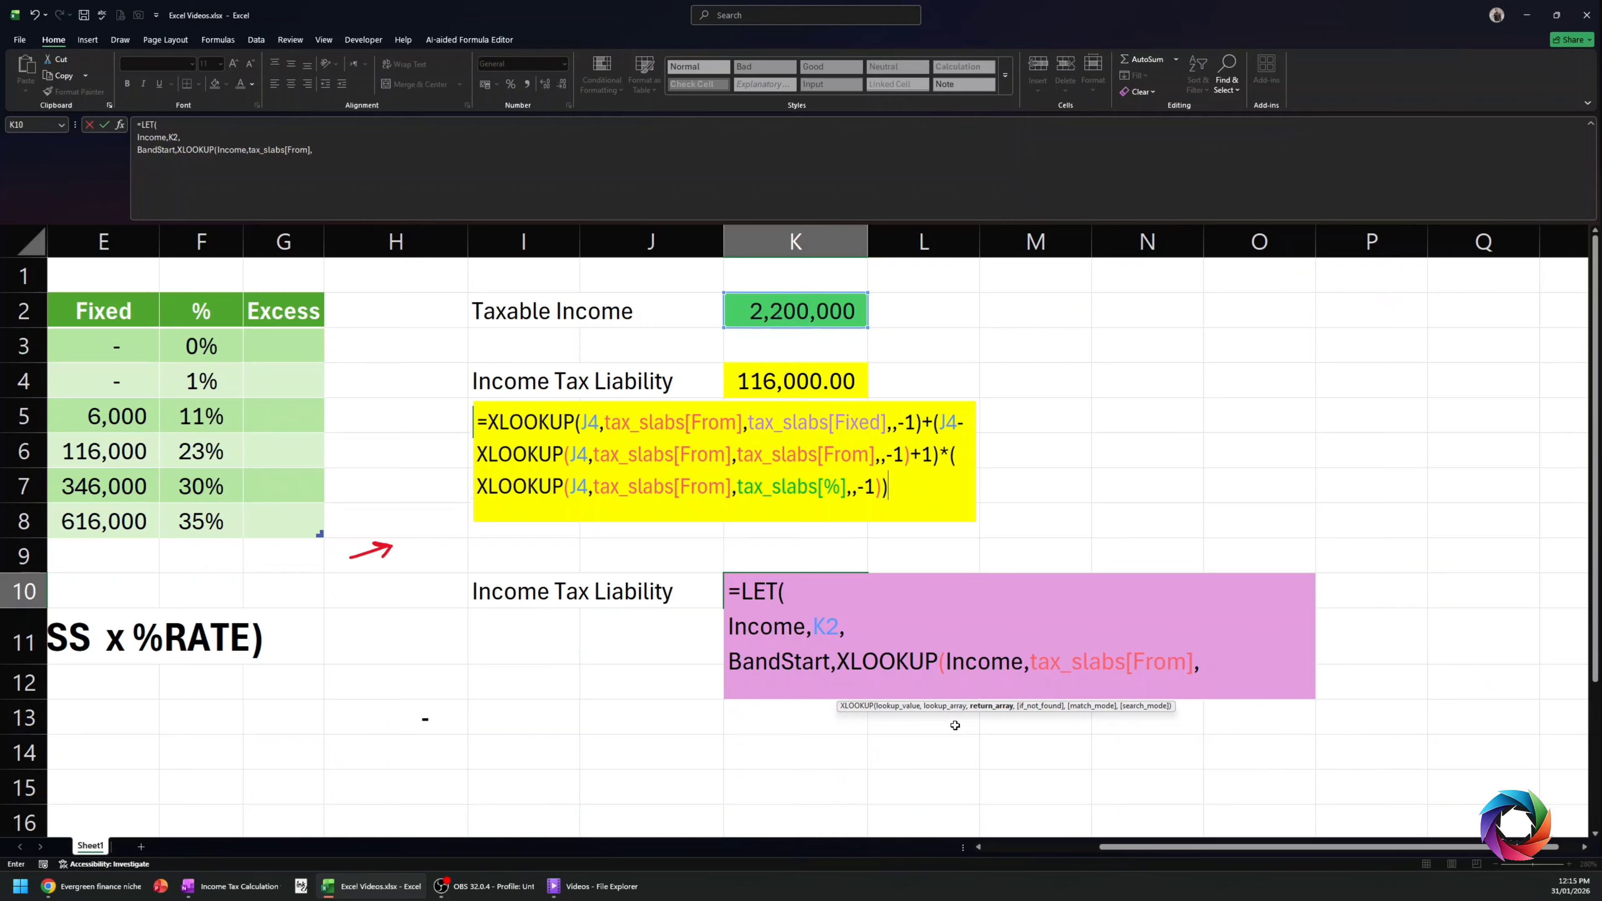
- Set the return array of BandStart's XLOOKUP to tax_slabs[From] and leave the if_not_found argument empty
type("tax")
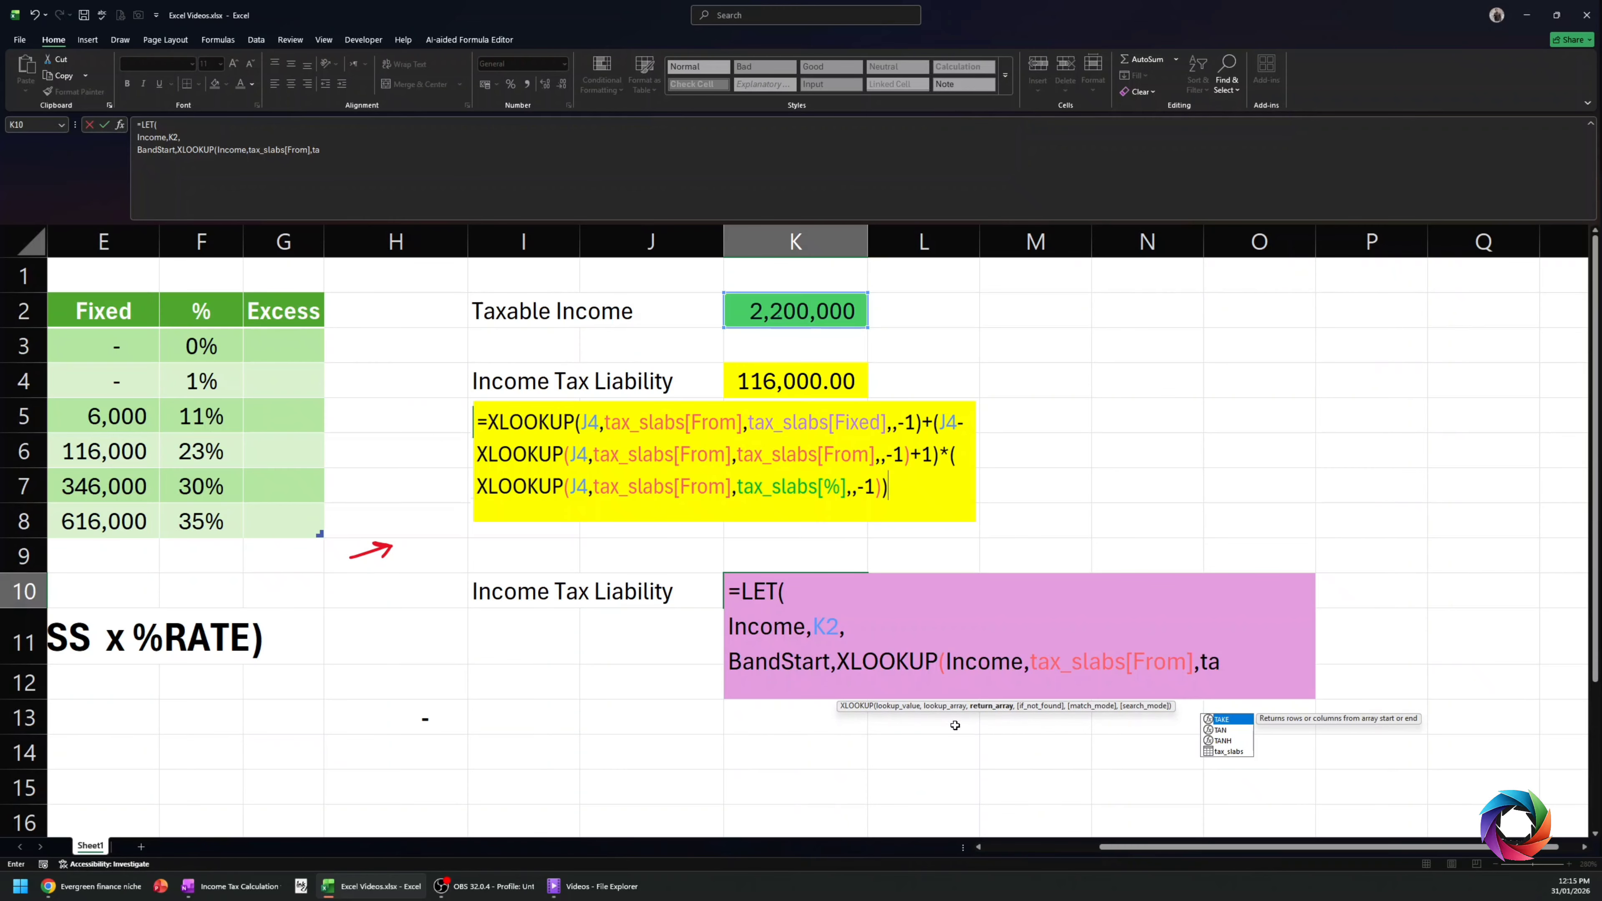
key("Tab")
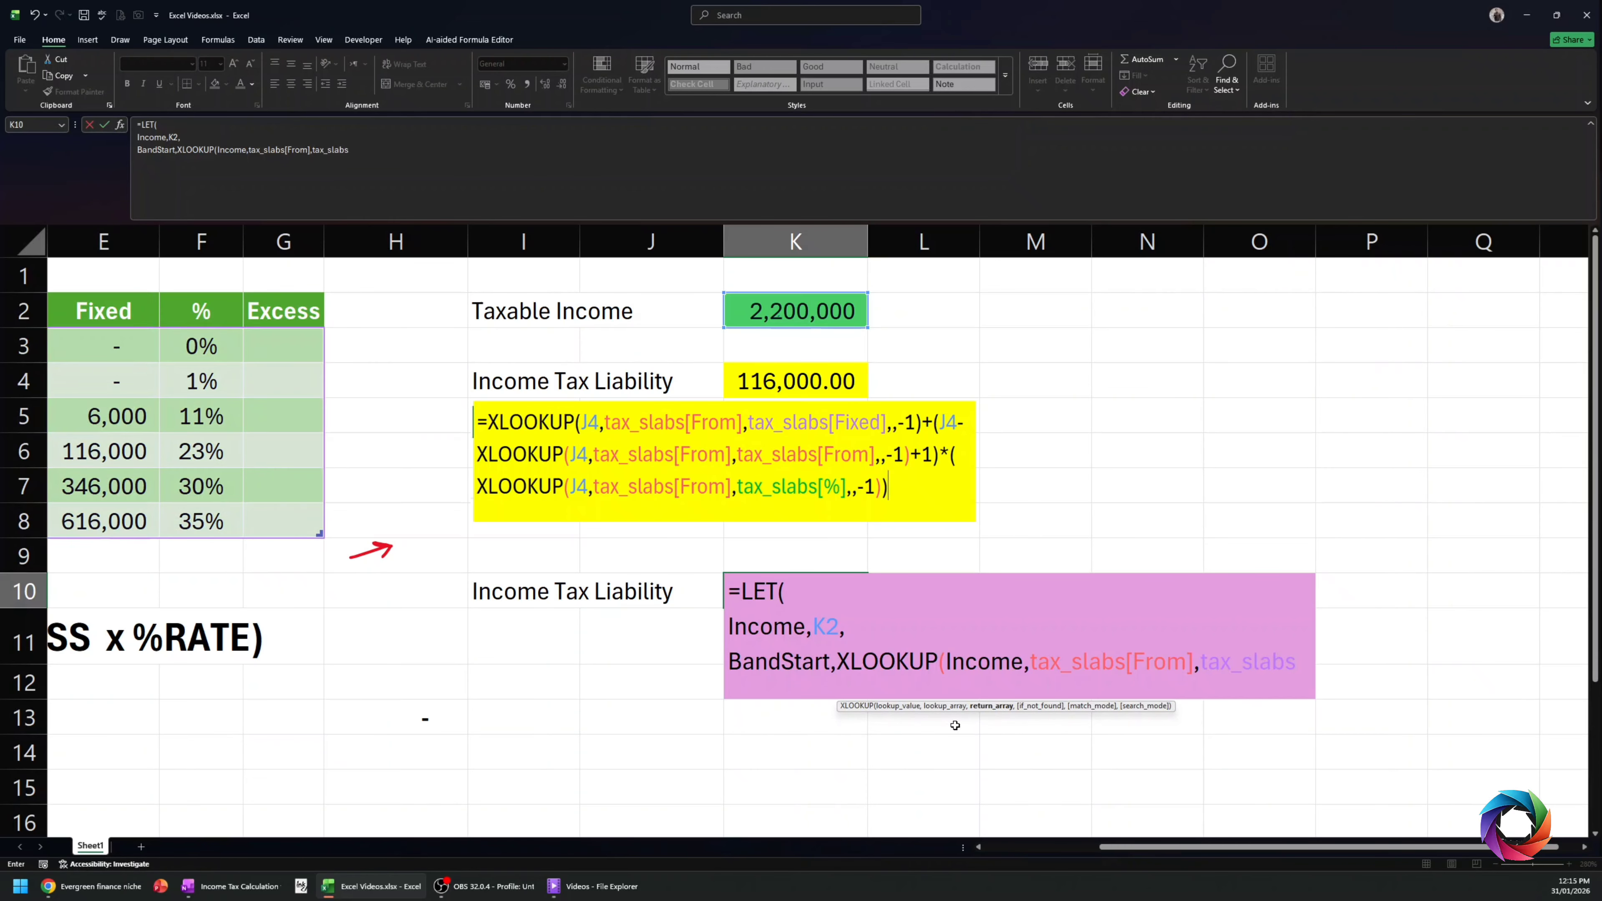
type("[From")
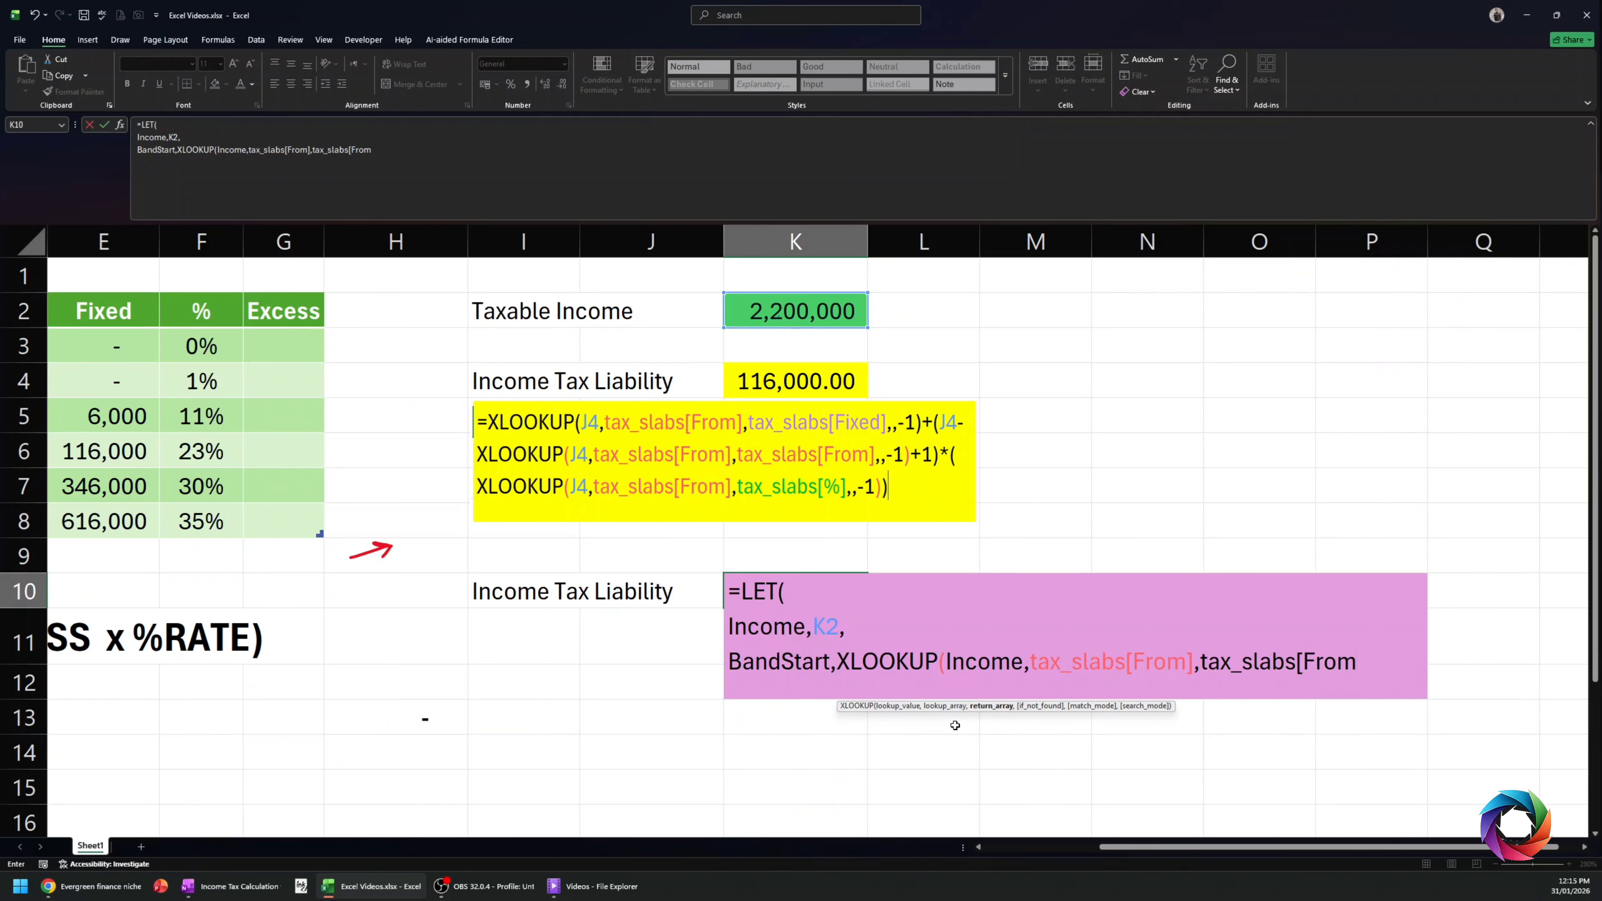
type("],,")
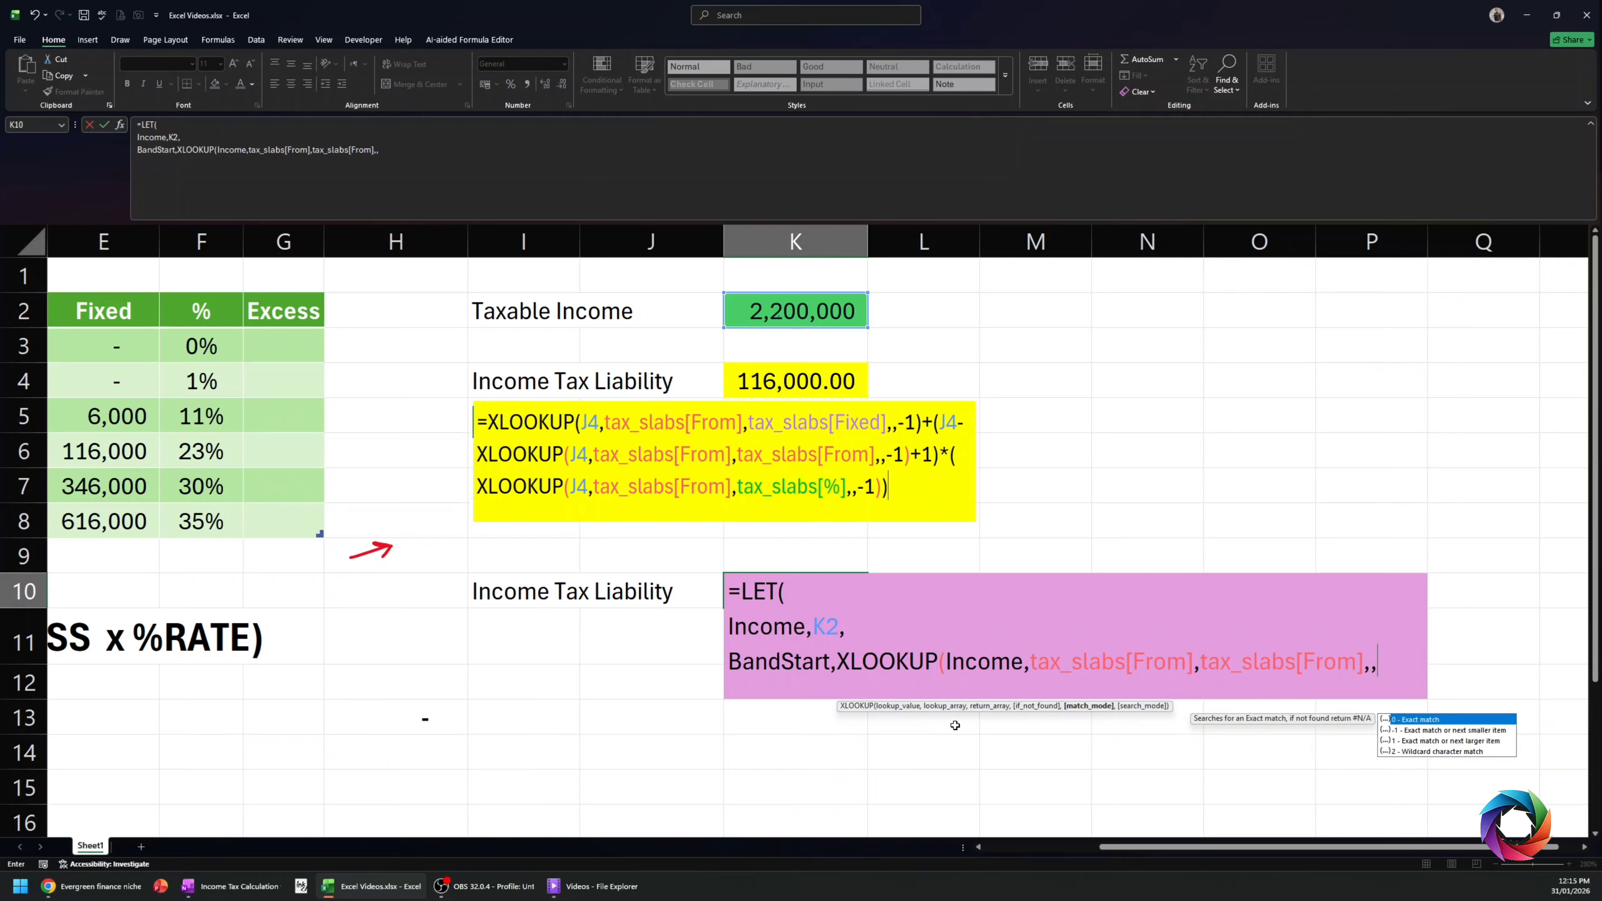
- Finish BandStart's XLOOKUP with match mode -1, exact match or next smaller item, and begin a new formula line
key("Down")
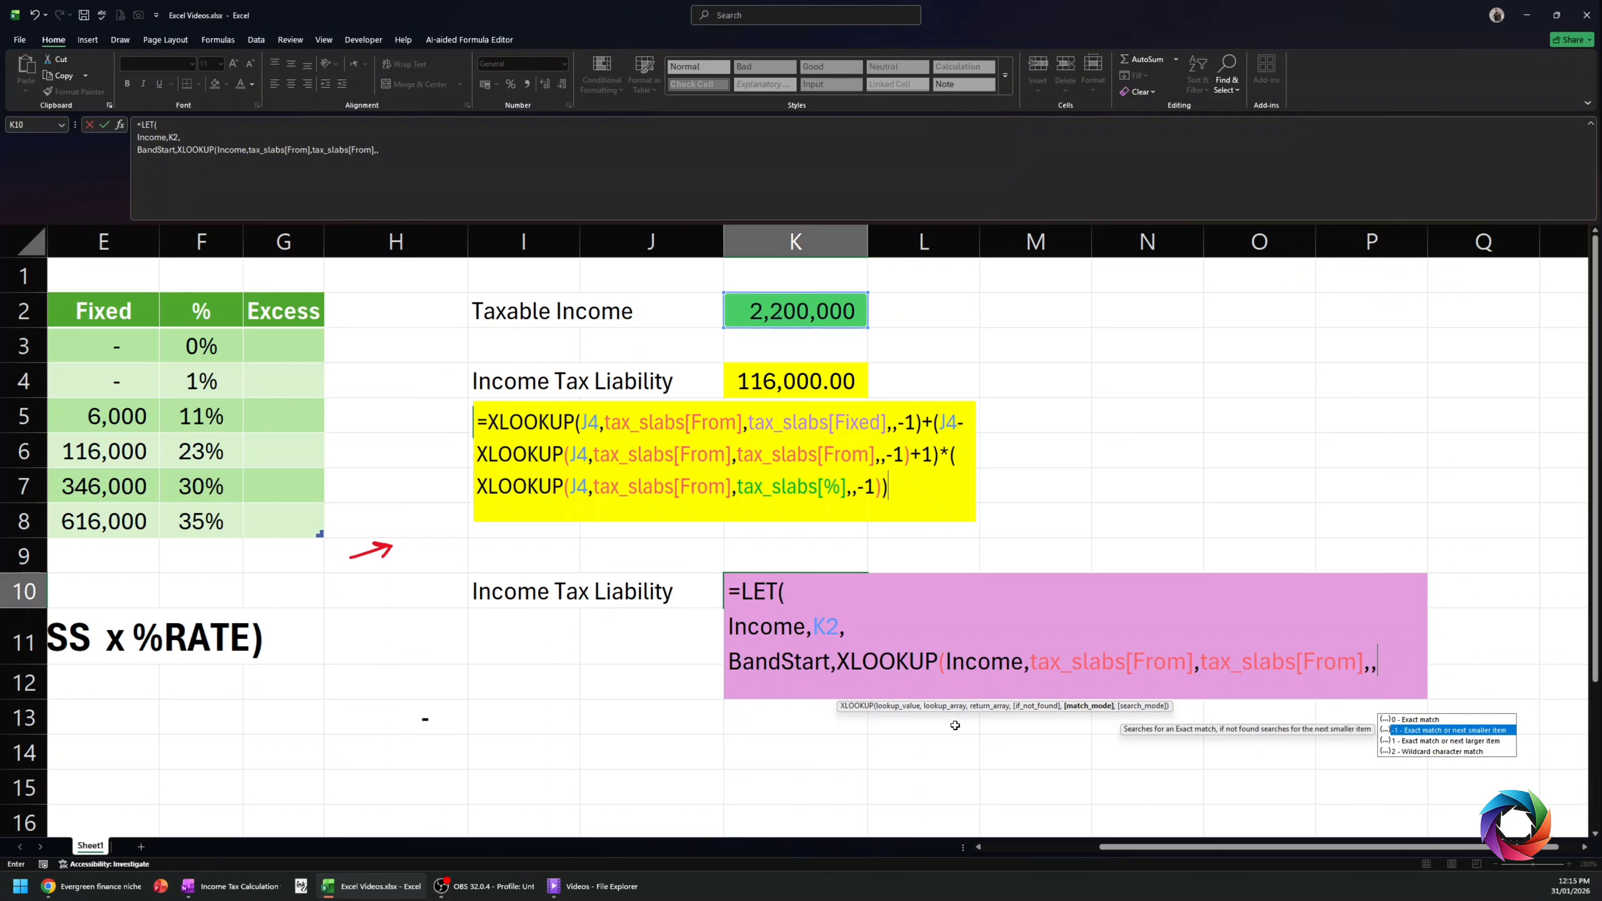
key("Tab")
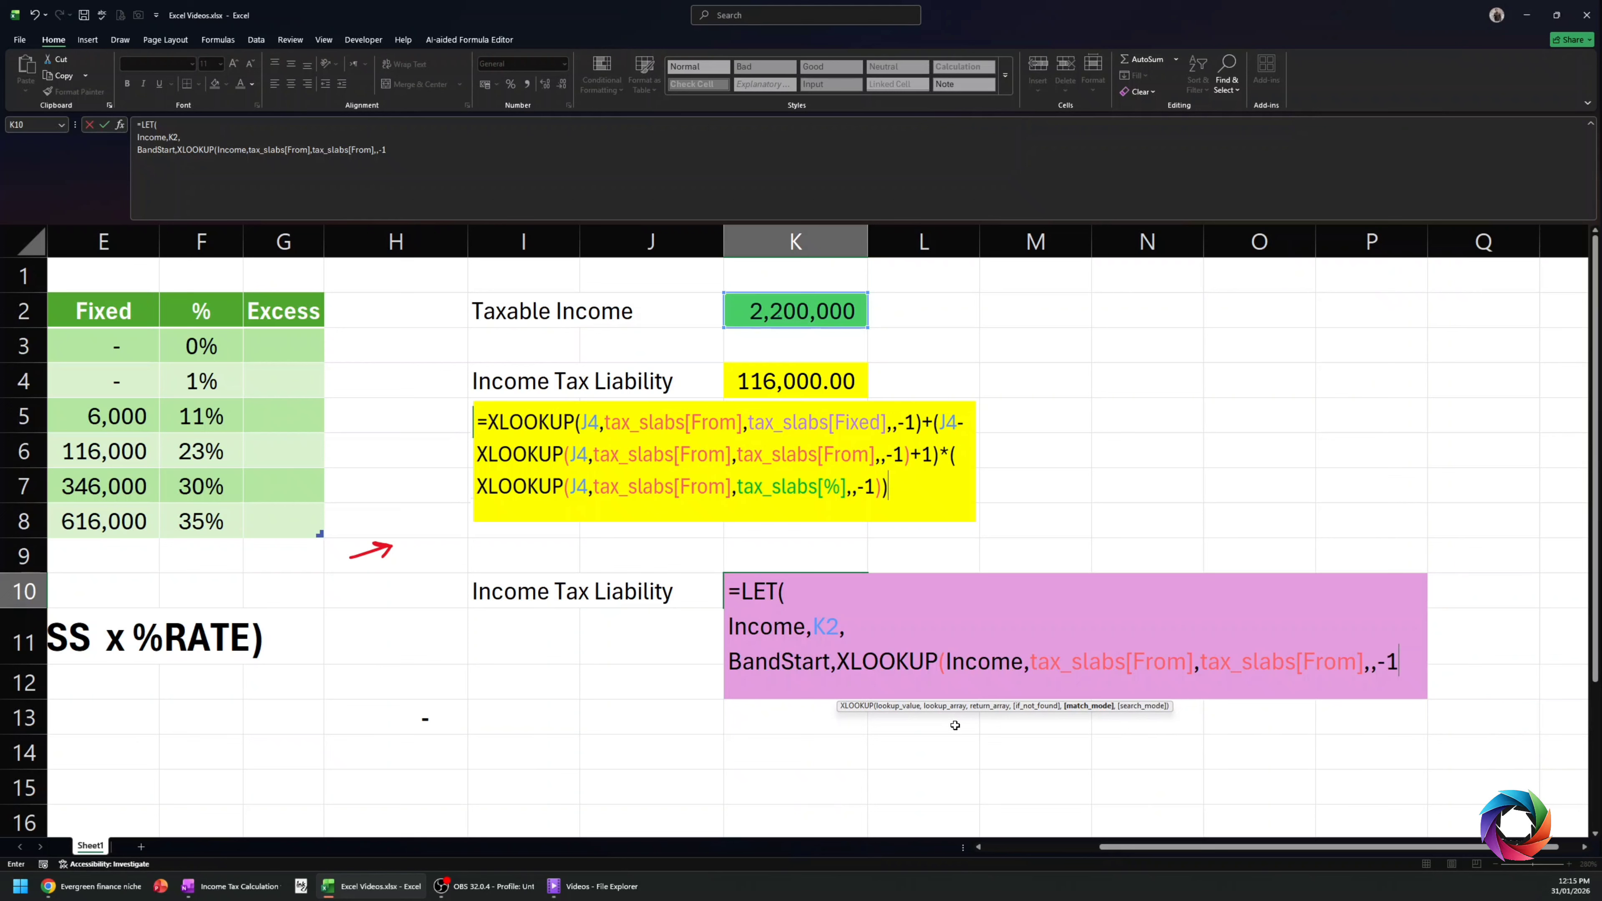
type(")")
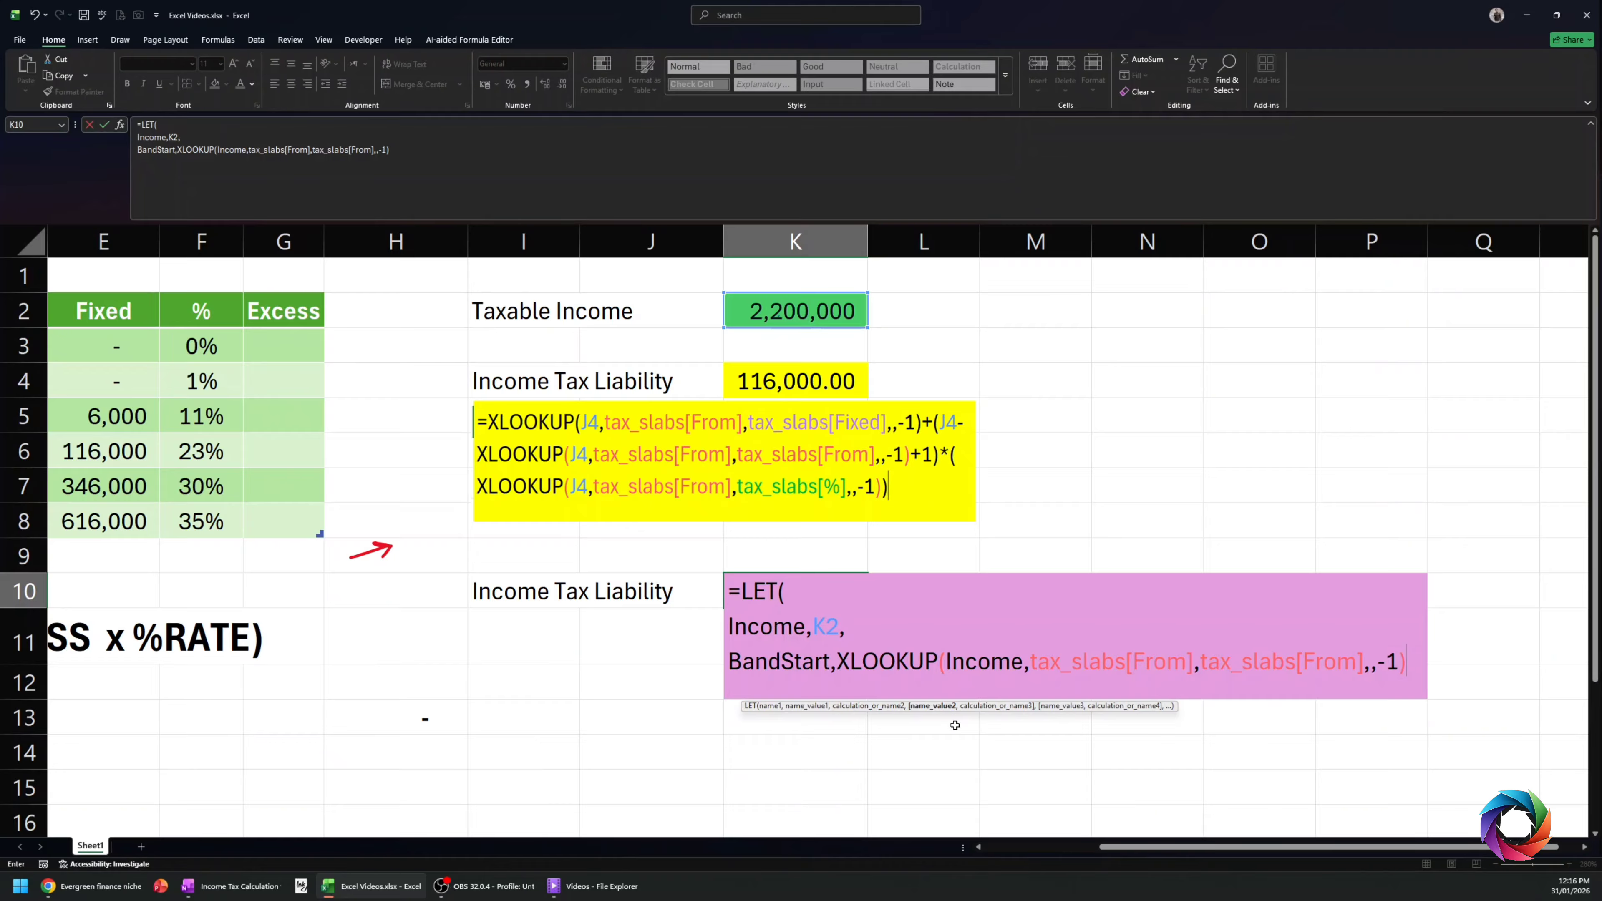
type(",")
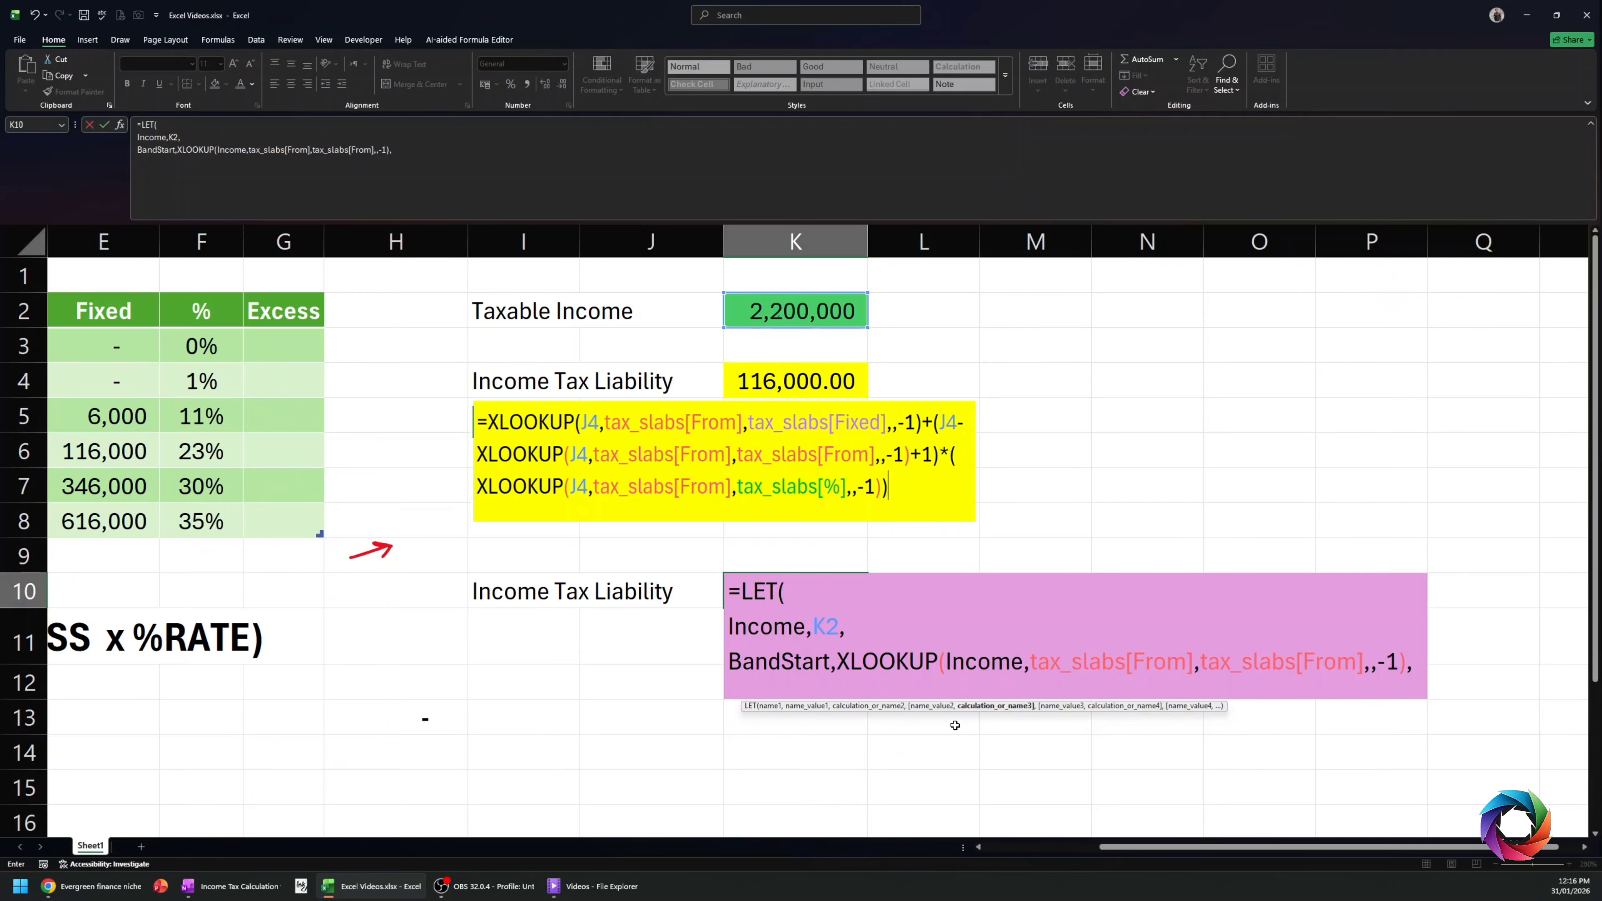
key("alt+Return")
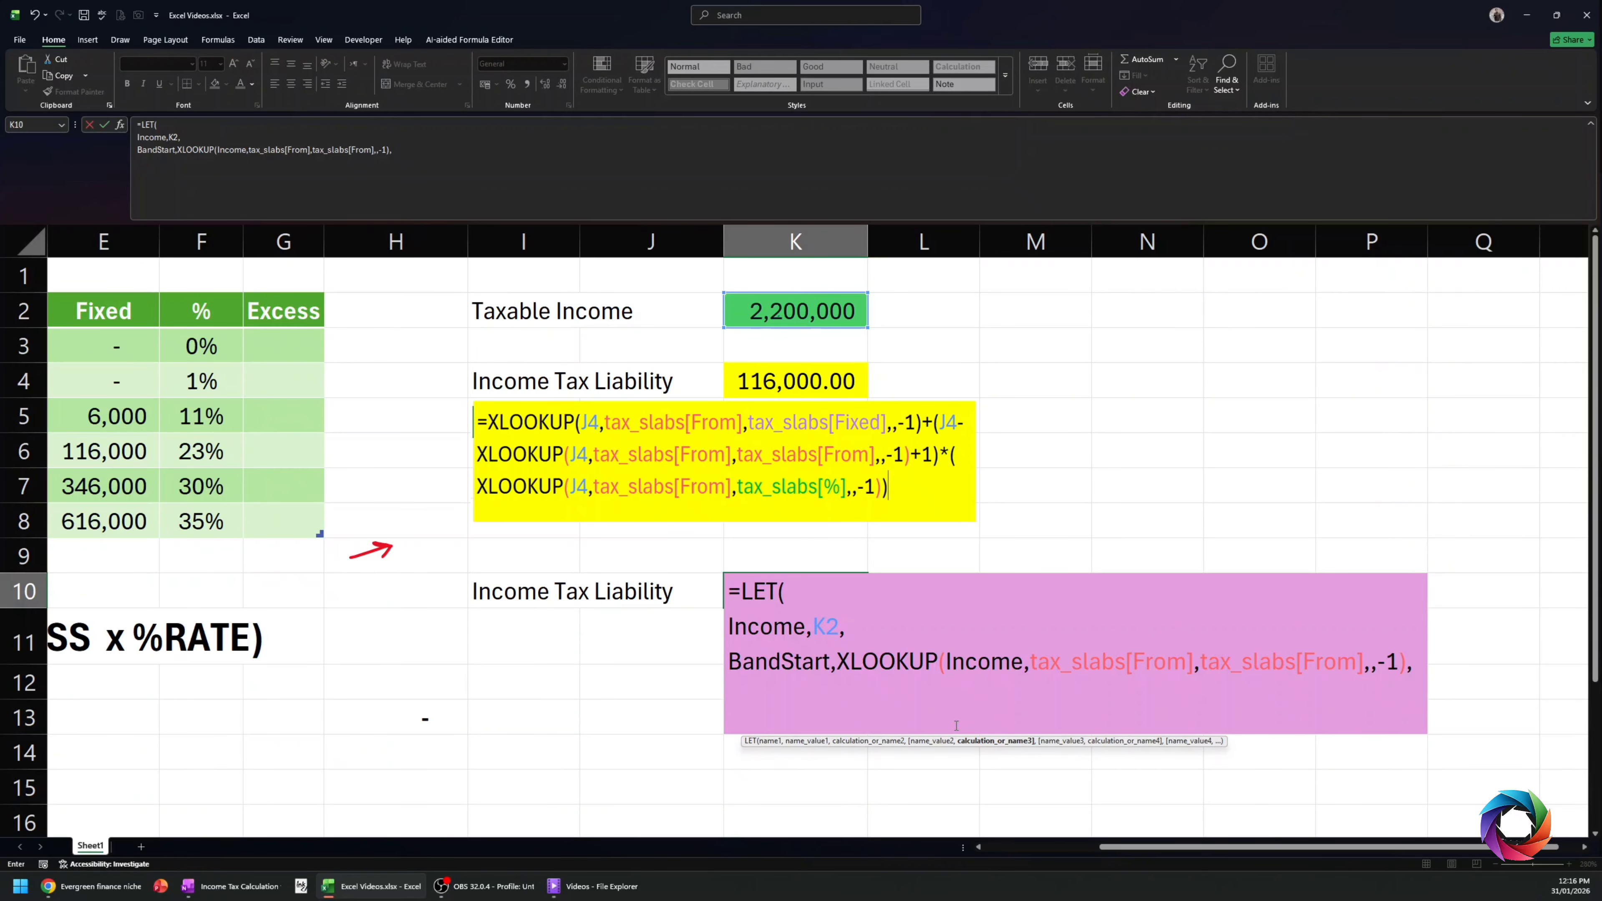
- Add FixedTax as the third name on the new line of the LET formula
scroll(696, 510, "down", 1)
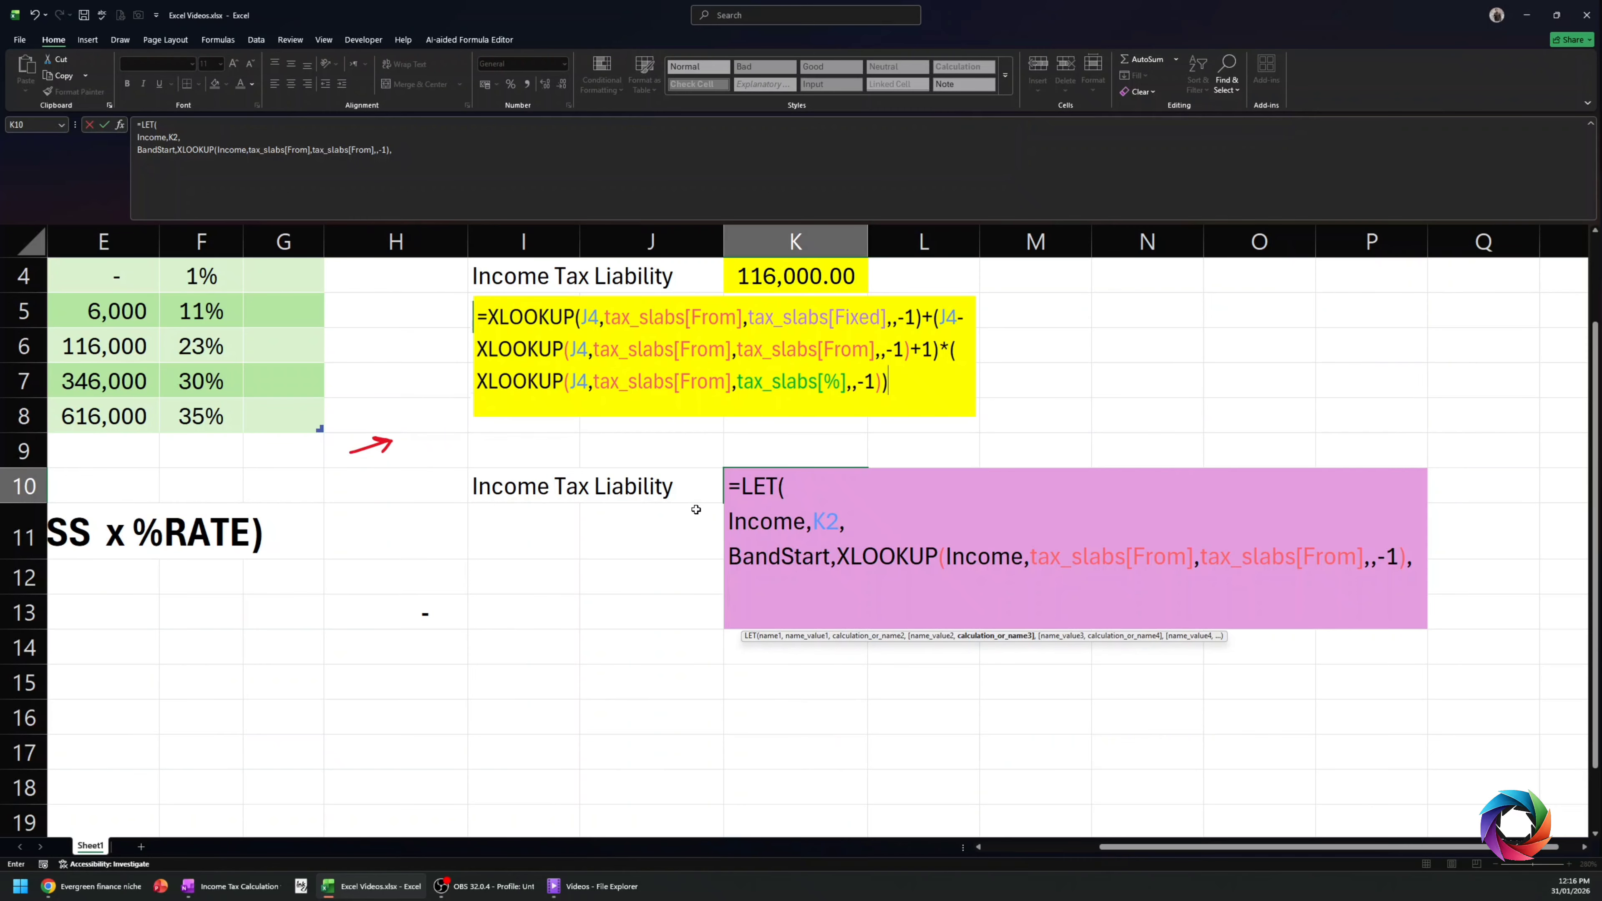
type("Fixed")
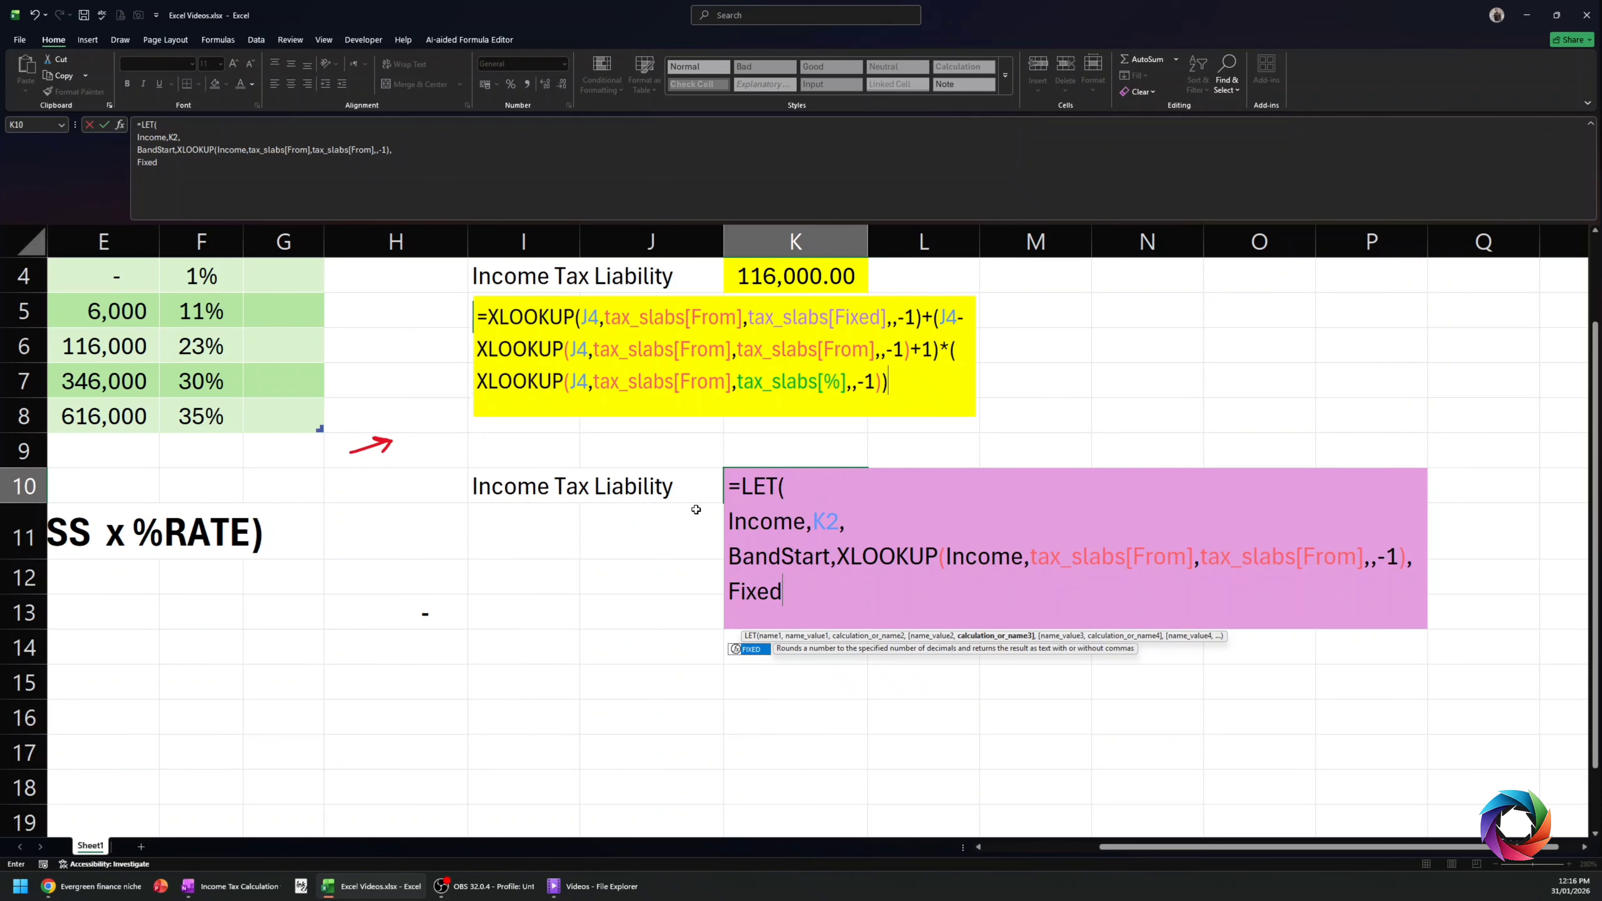
type("Tax")
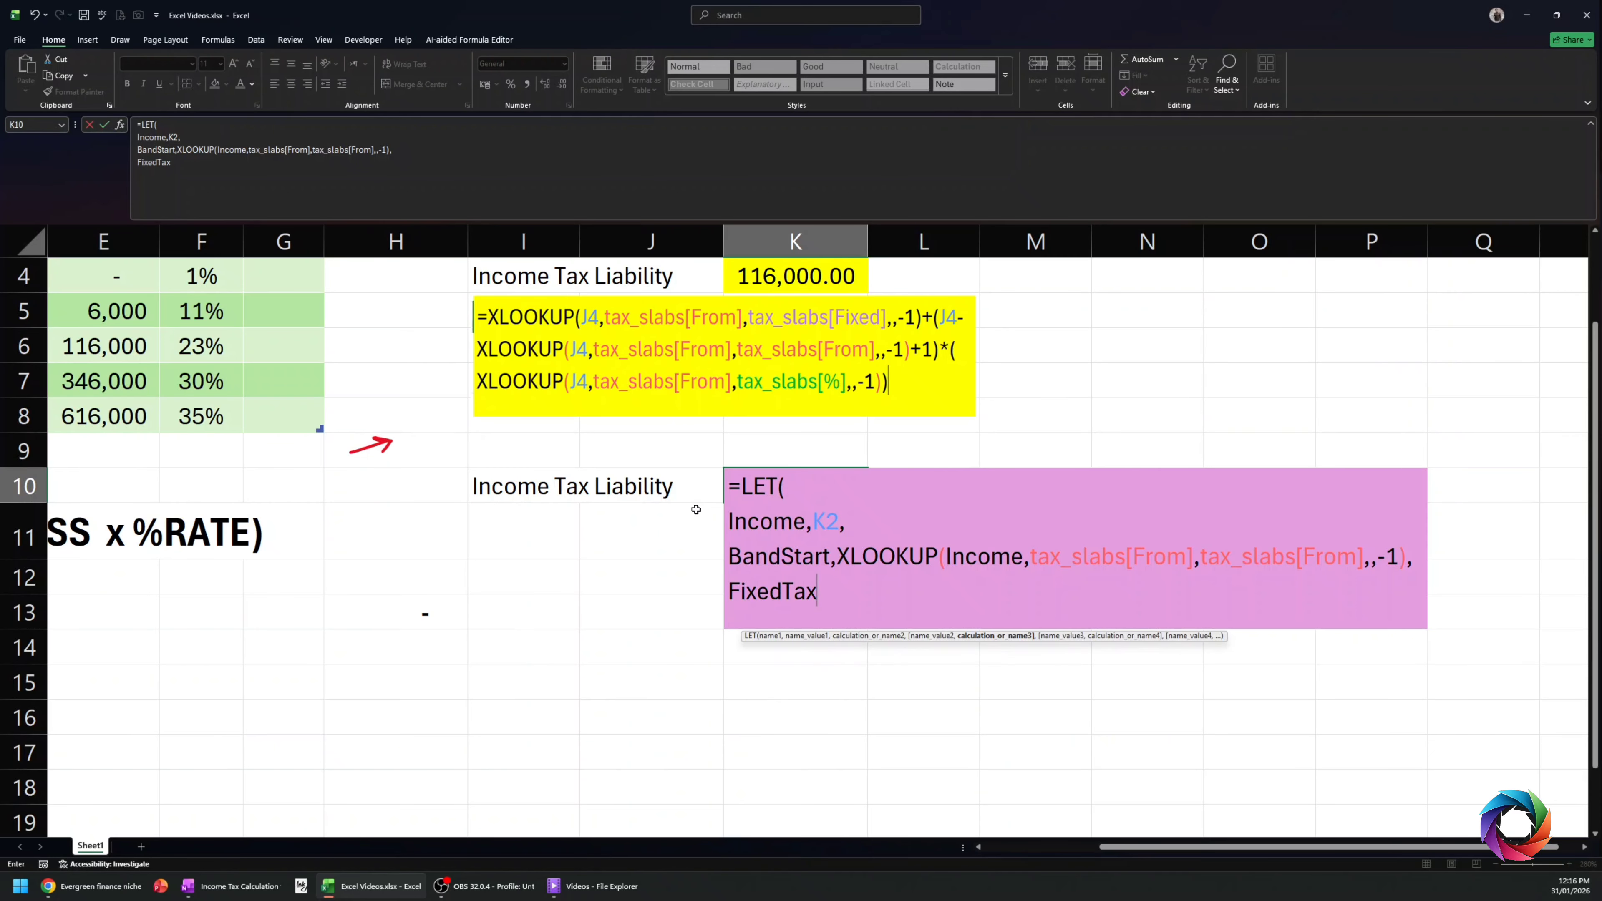
type(",")
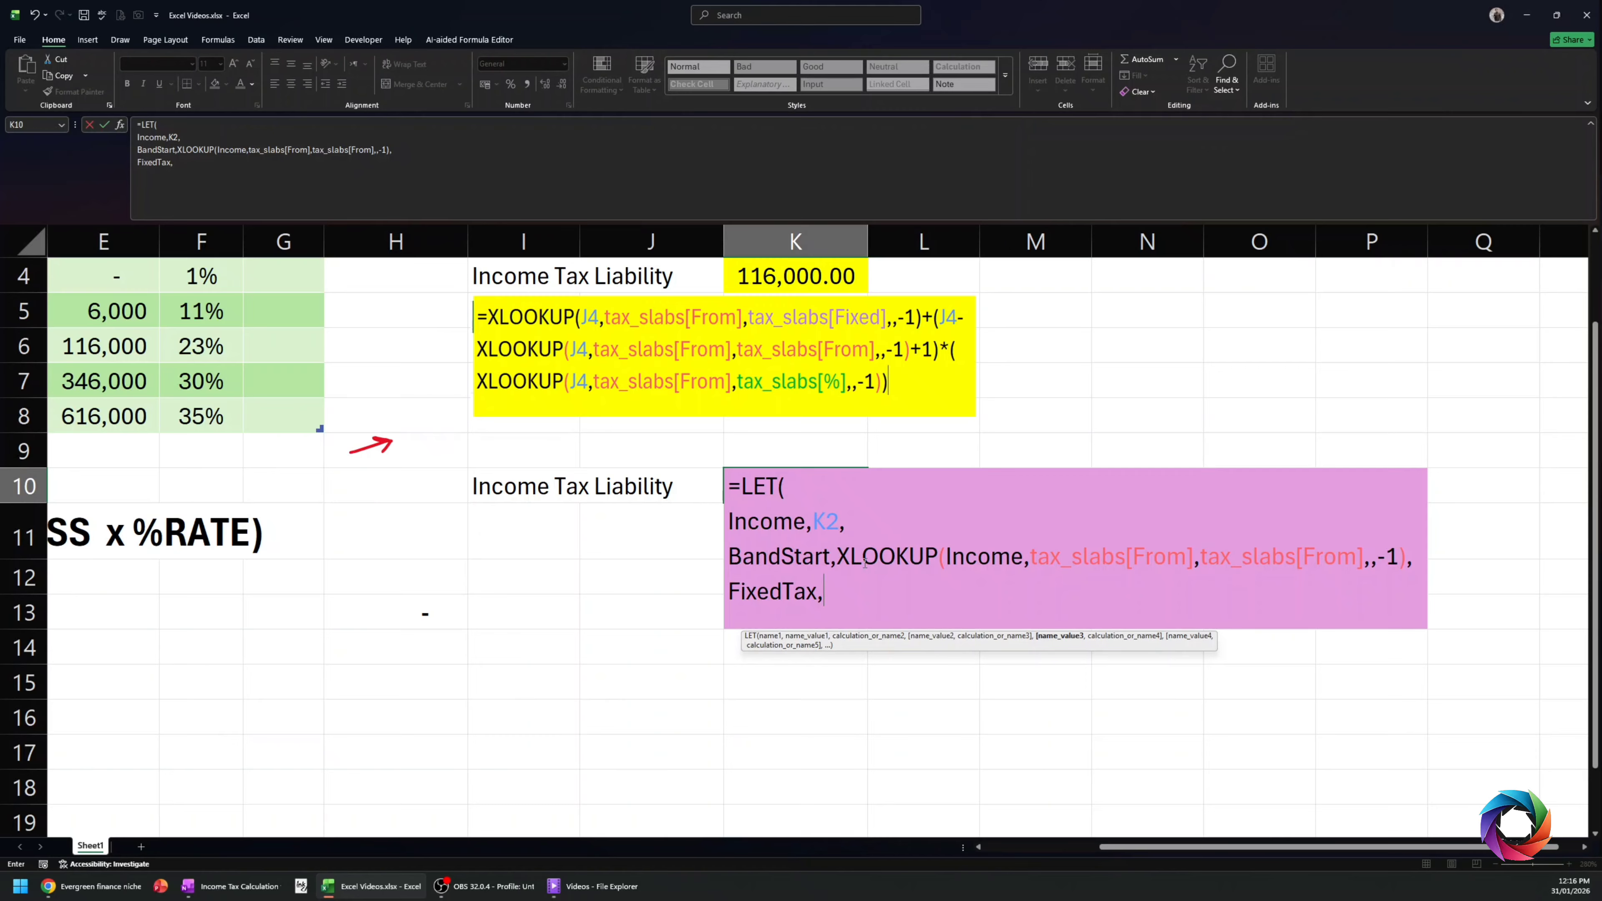
- Copy BandStart's whole XLOOKUP expression, including its trailing comma, and paste it as the value of FixedTax
left_click(836, 557)
key("shift+Right")
key("shift+Right")
key("shift+Right")
key("shift+Right")
key("shift+Right")
key("shift+Right")
key("shift+Right")
key("shift+Right")
key("shift+Right")
key("shift+Right")
key("shift+Right")
key("shift+Right")
key("shift+Right")
key("shift+Right")
key("shift+Right")
key("shift+Right")
key("shift+Right")
key("shift+Right")
key("shift+Right")
key("shift+Right")
key("shift+Right")
key("shift+Right")
key("shift+Right")
key("shift+Right")
key("shift+Right")
key("shift+Right")
key("shift+Right")
key("shift+Right")
key("shift+Right")
key("shift+Right")
key("shift+Right")
key("shift+Right")
key("shift+Right")
key("shift+Right")
key("shift+Right")
key("shift+Right")
key("shift+Right")
key("shift+Right")
key("shift+Right")
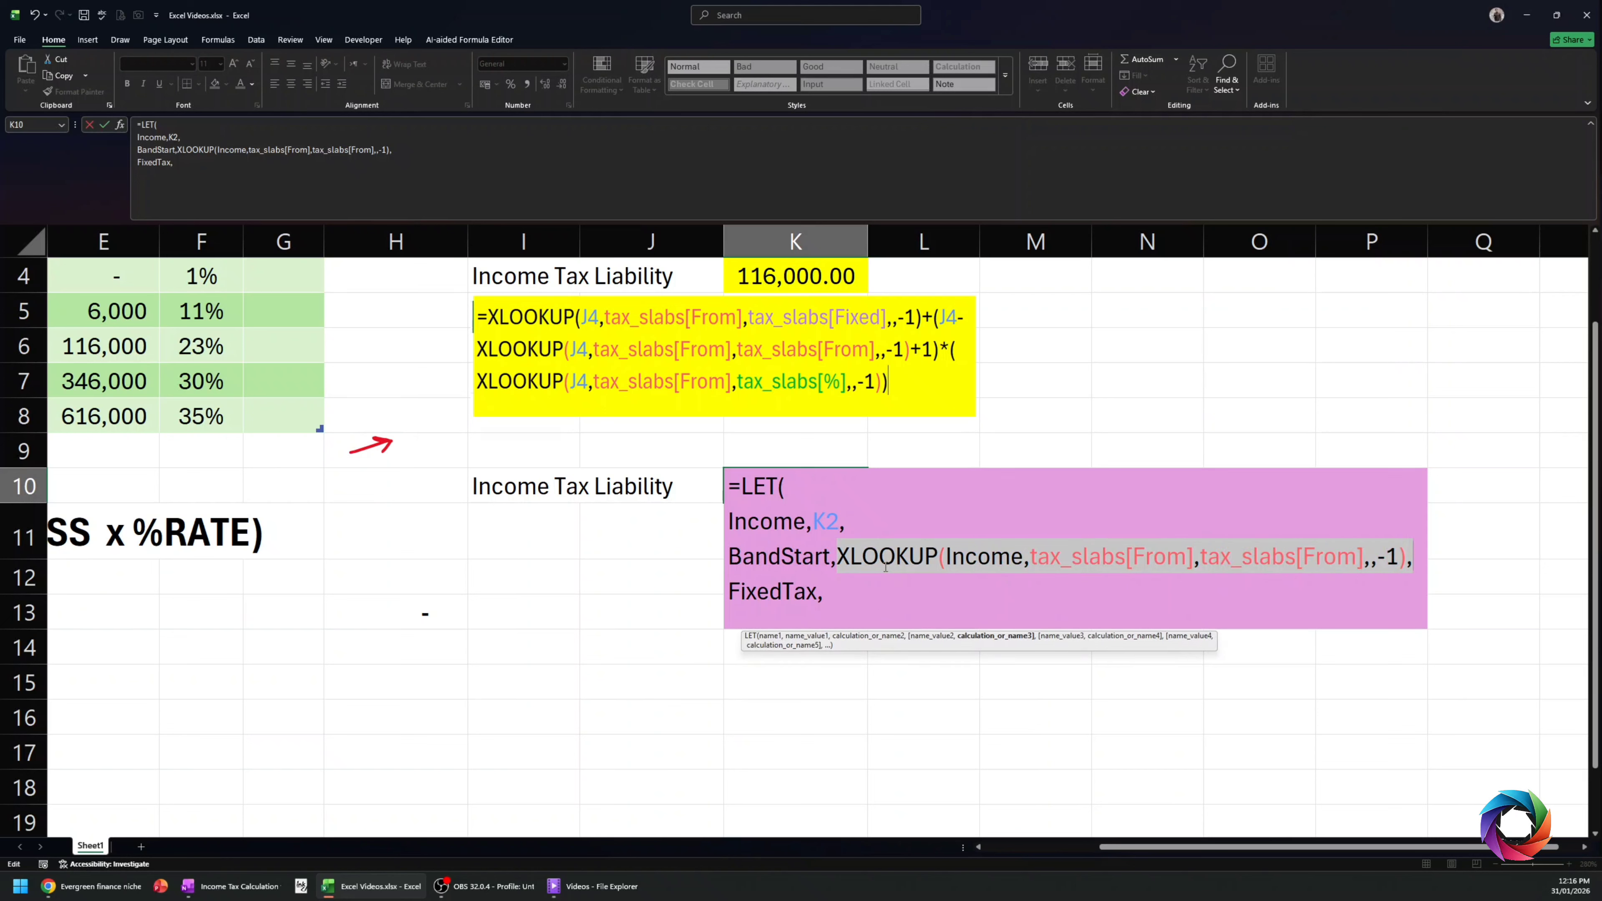
key("ctrl+c")
left_click(868, 596)
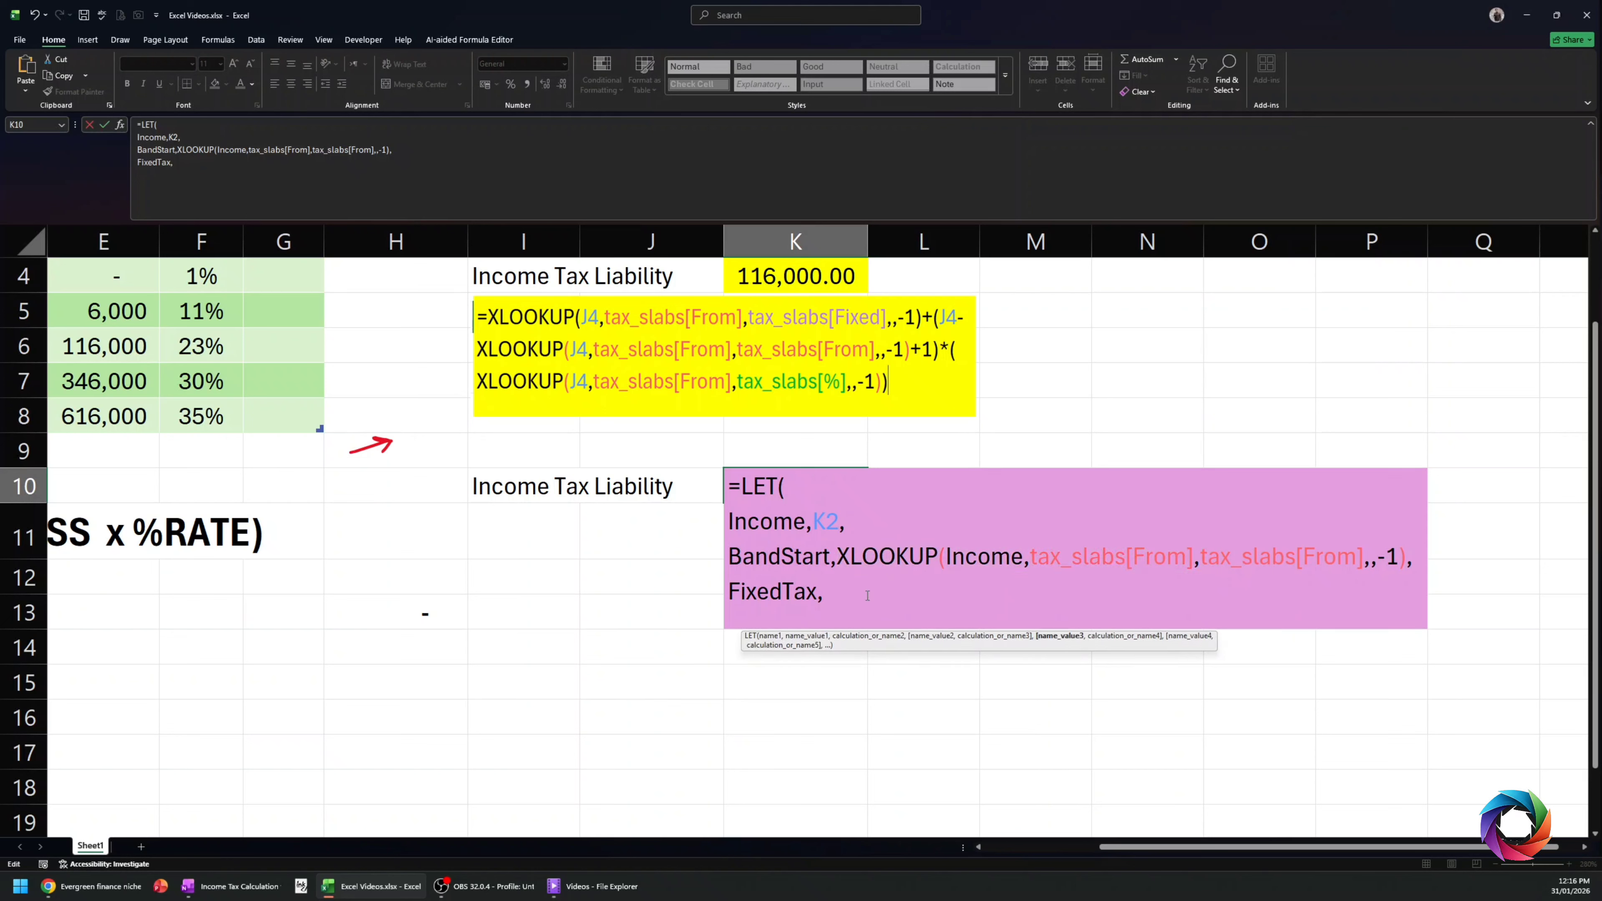
key("ctrl+v")
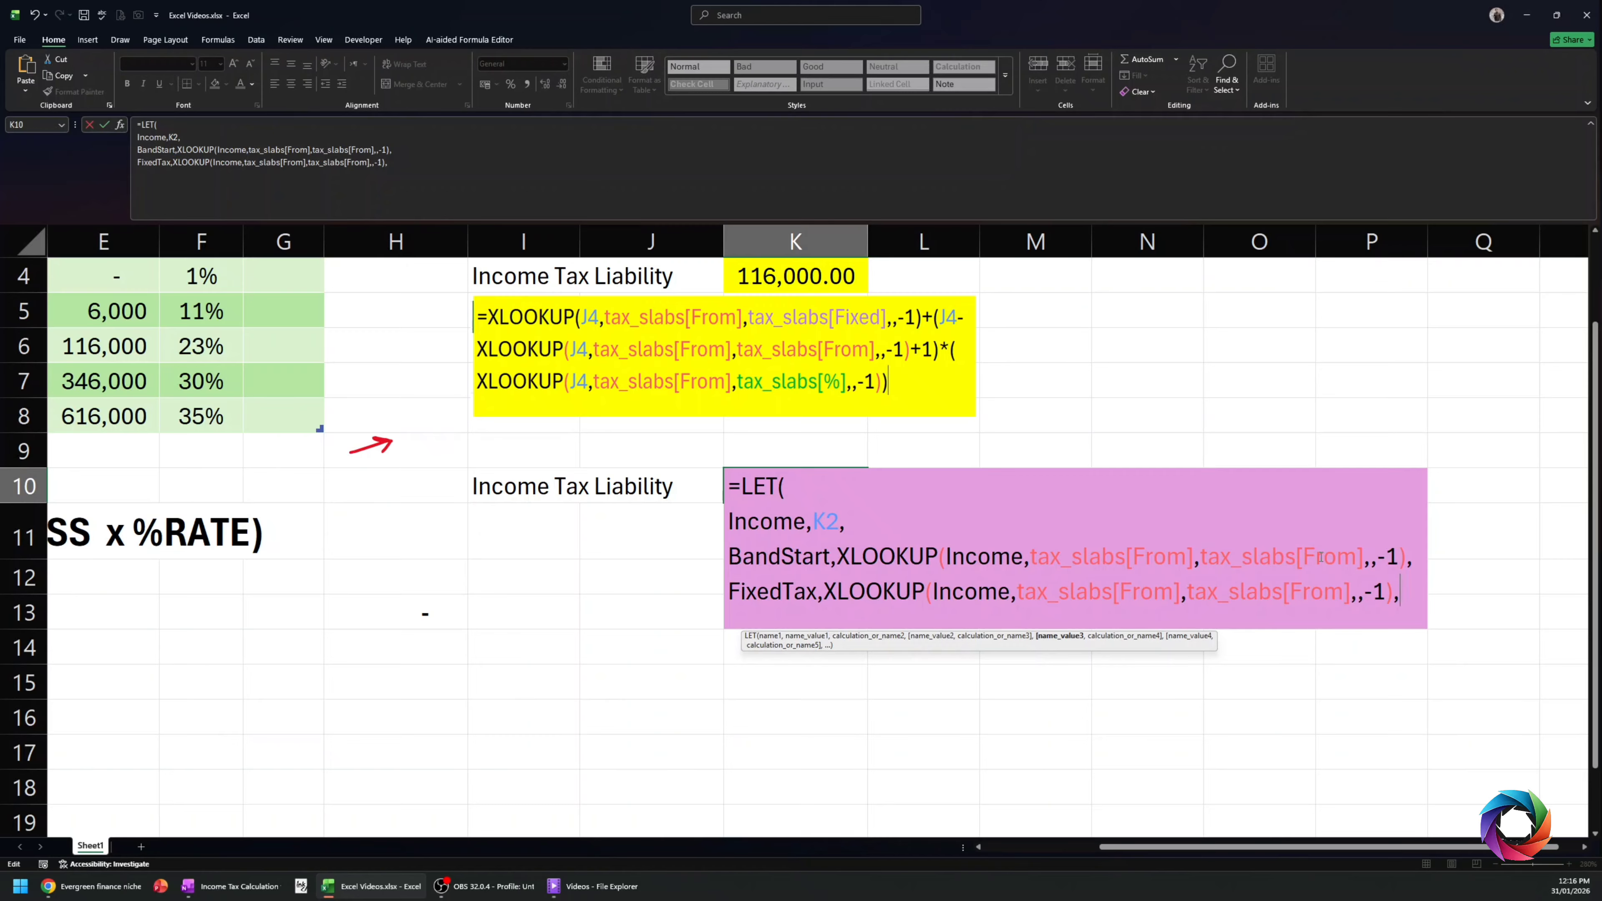
- Change the return array of FixedTax's XLOOKUP to tax_slabs[Fixed] and place the cursor at the end of that line
left_click(1341, 593)
key("BackSpace")
key("BackSpace")
key("BackSpace")
key("BackSpace")
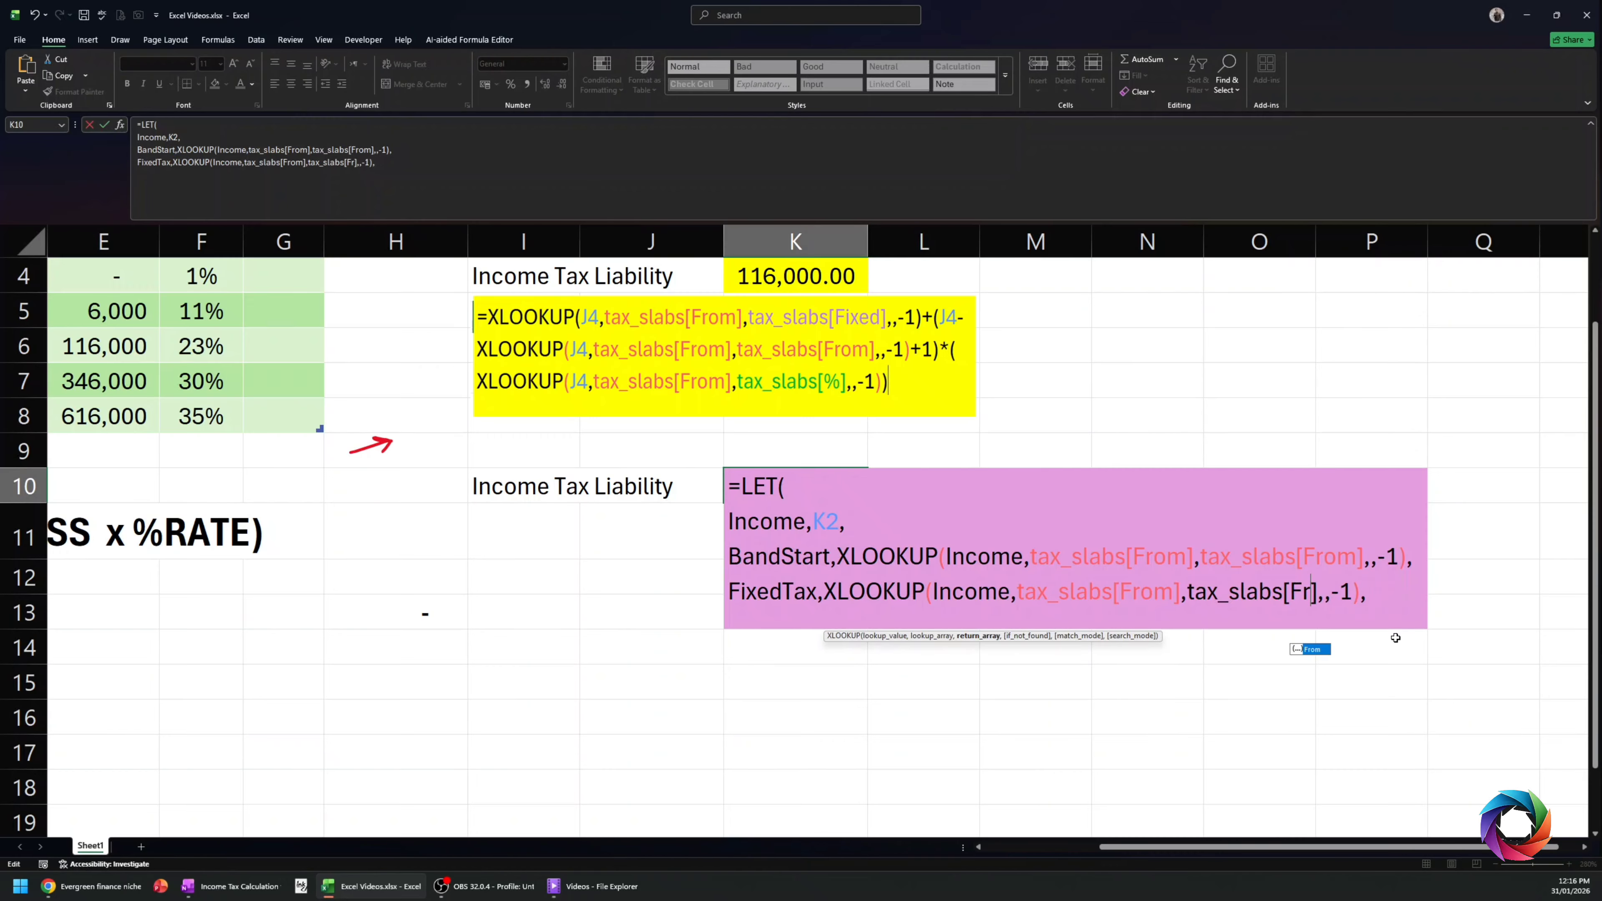
type("Fixed")
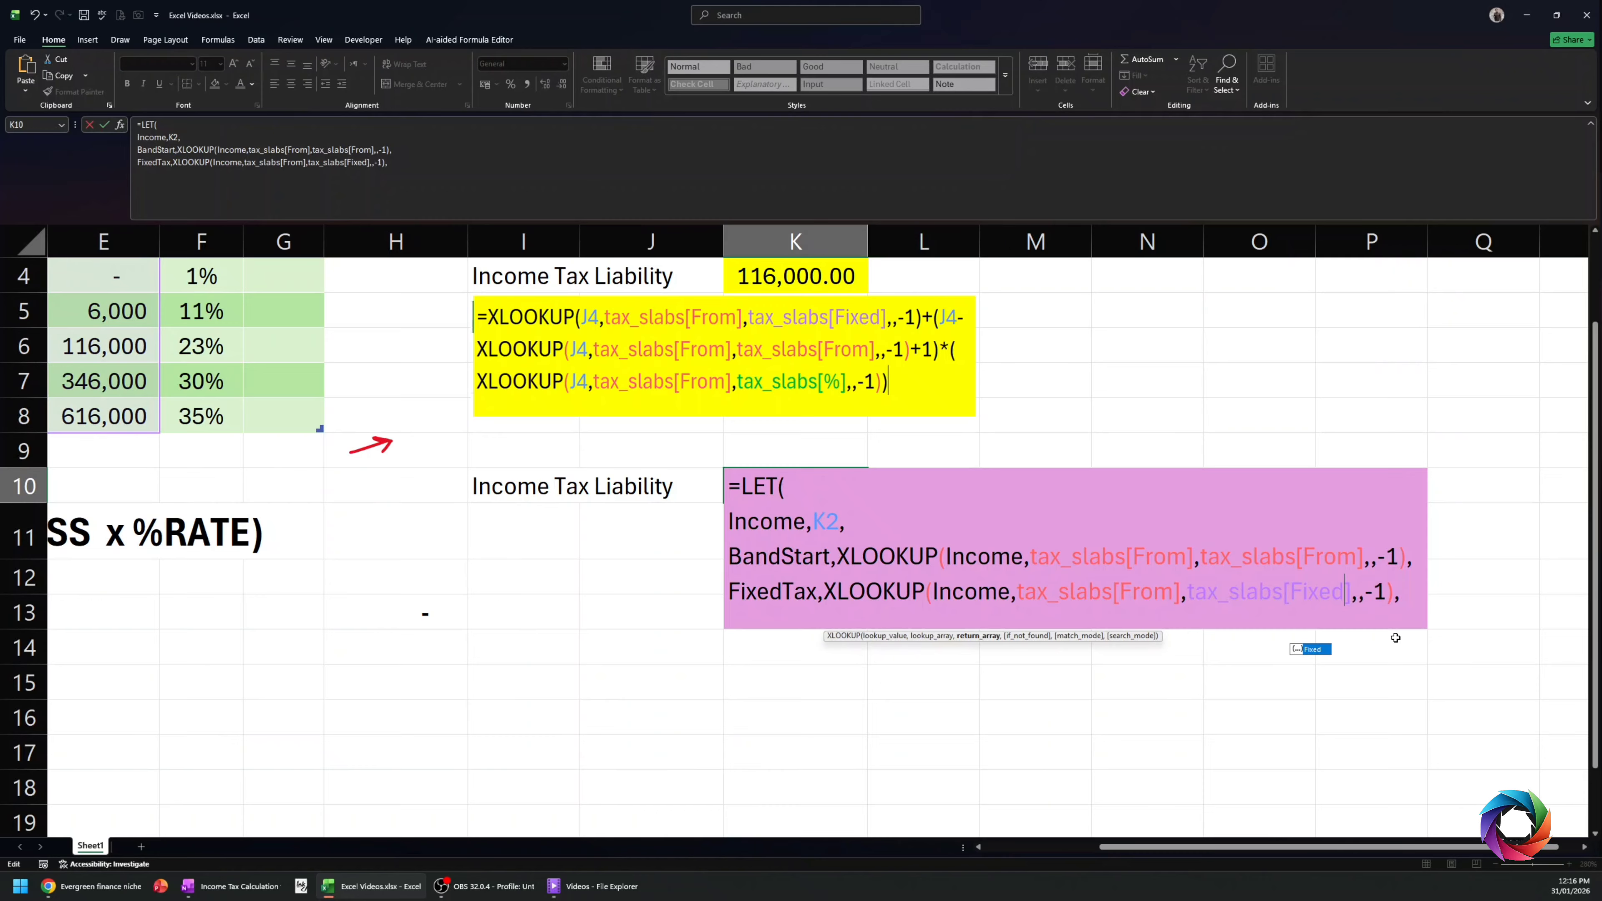
key("Right")
key("Right")
key("Right")
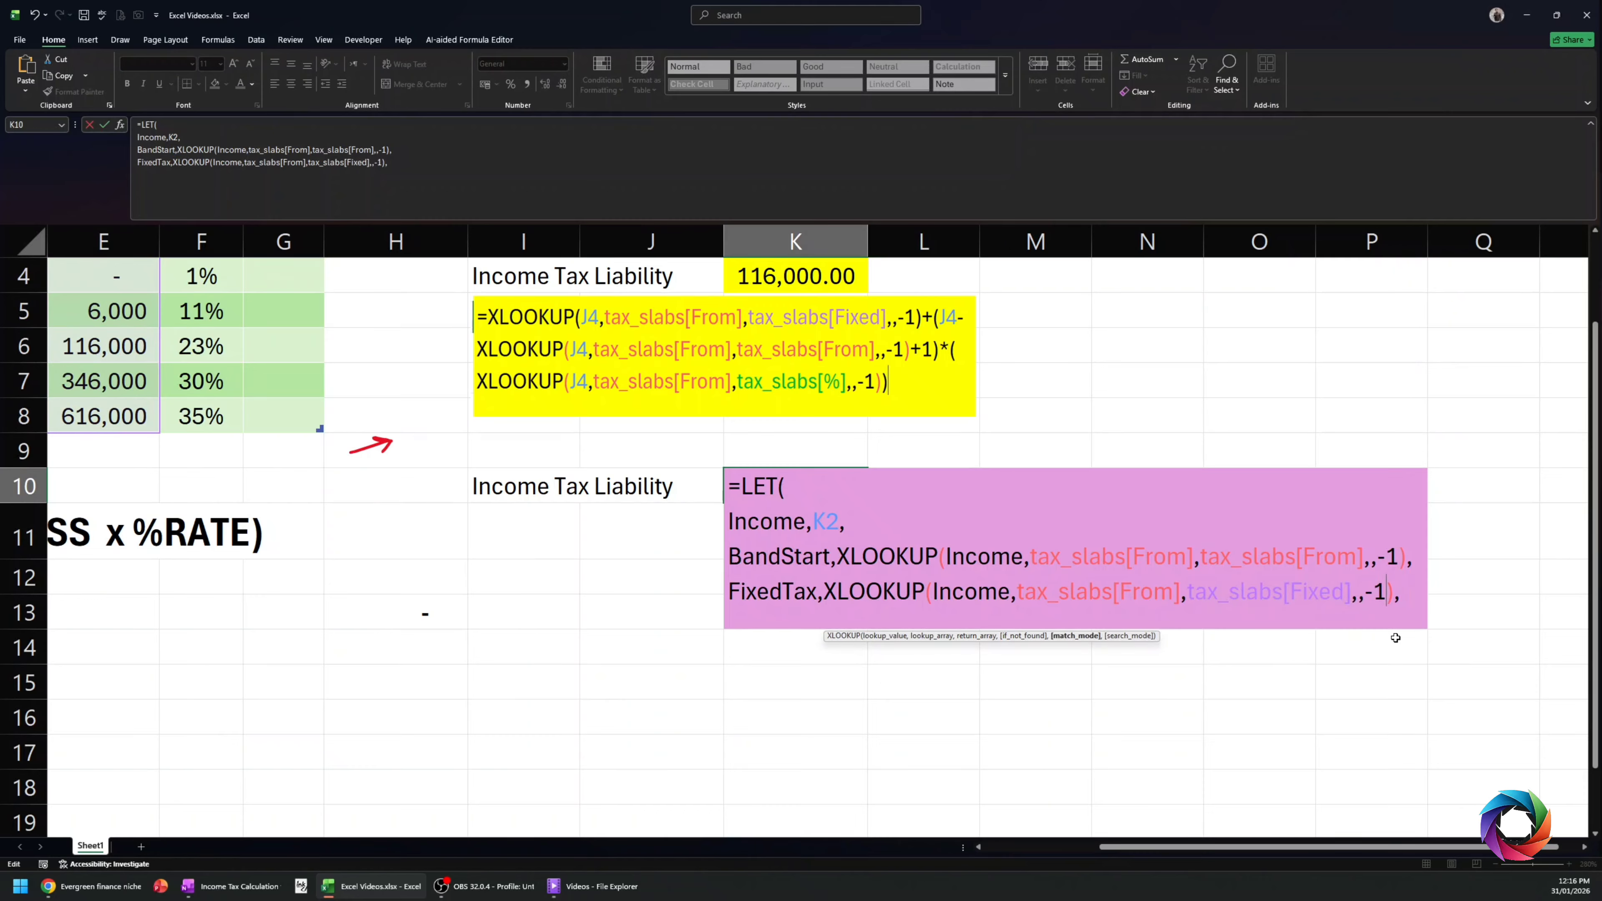
key("Right")
key("Right")
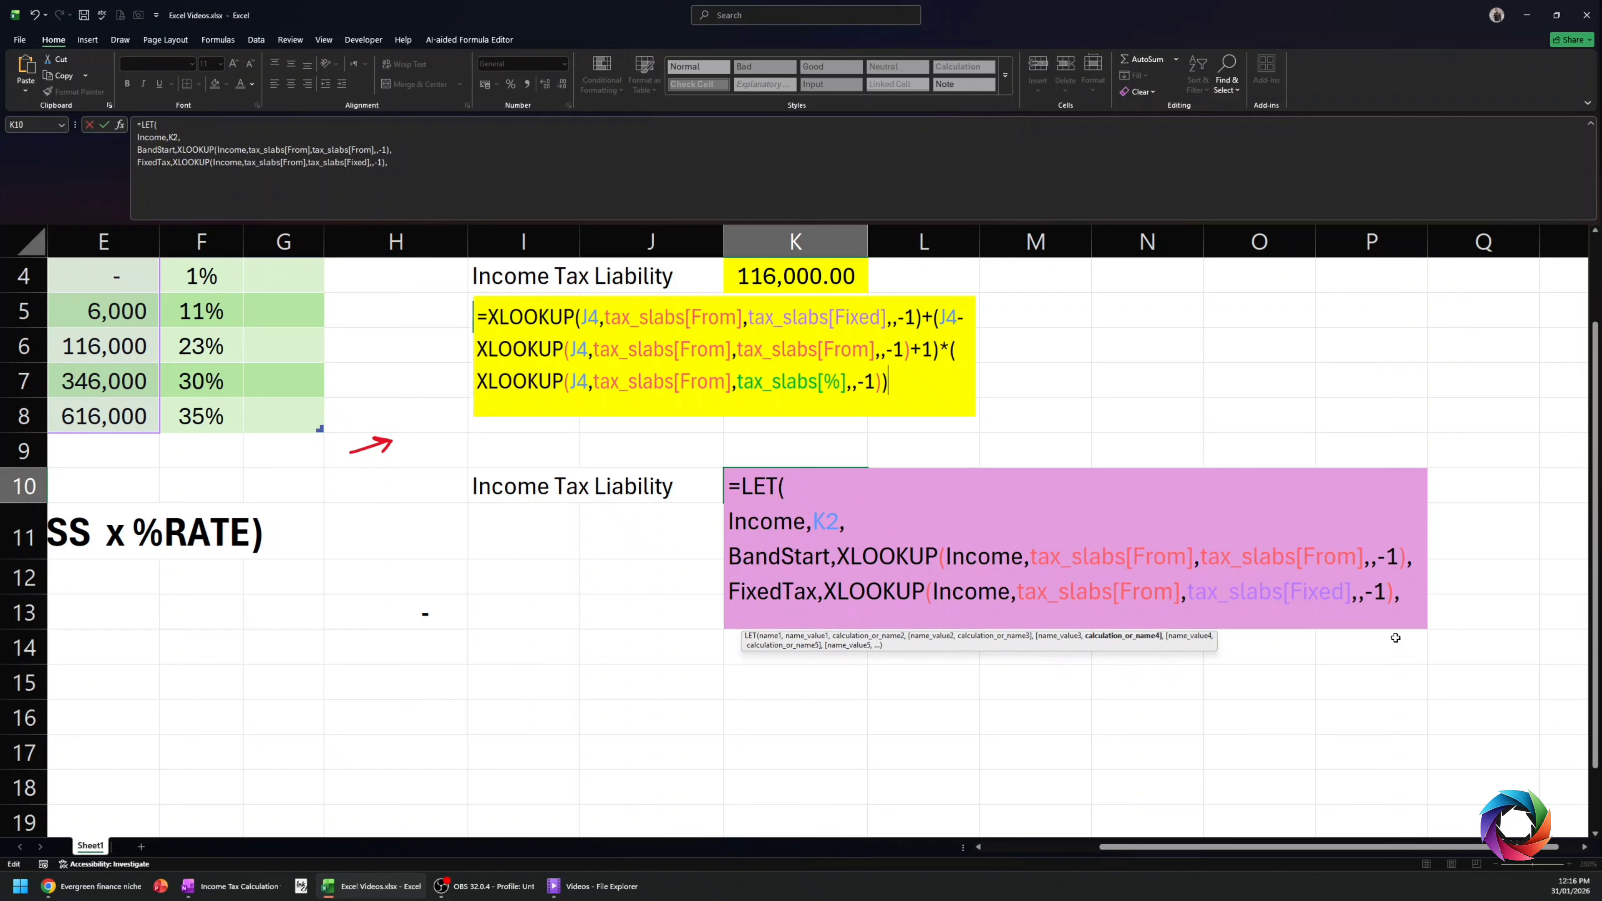
- Copy the full text of the unfinished LET formula in K10 and cancel the cell edit
key("Return")
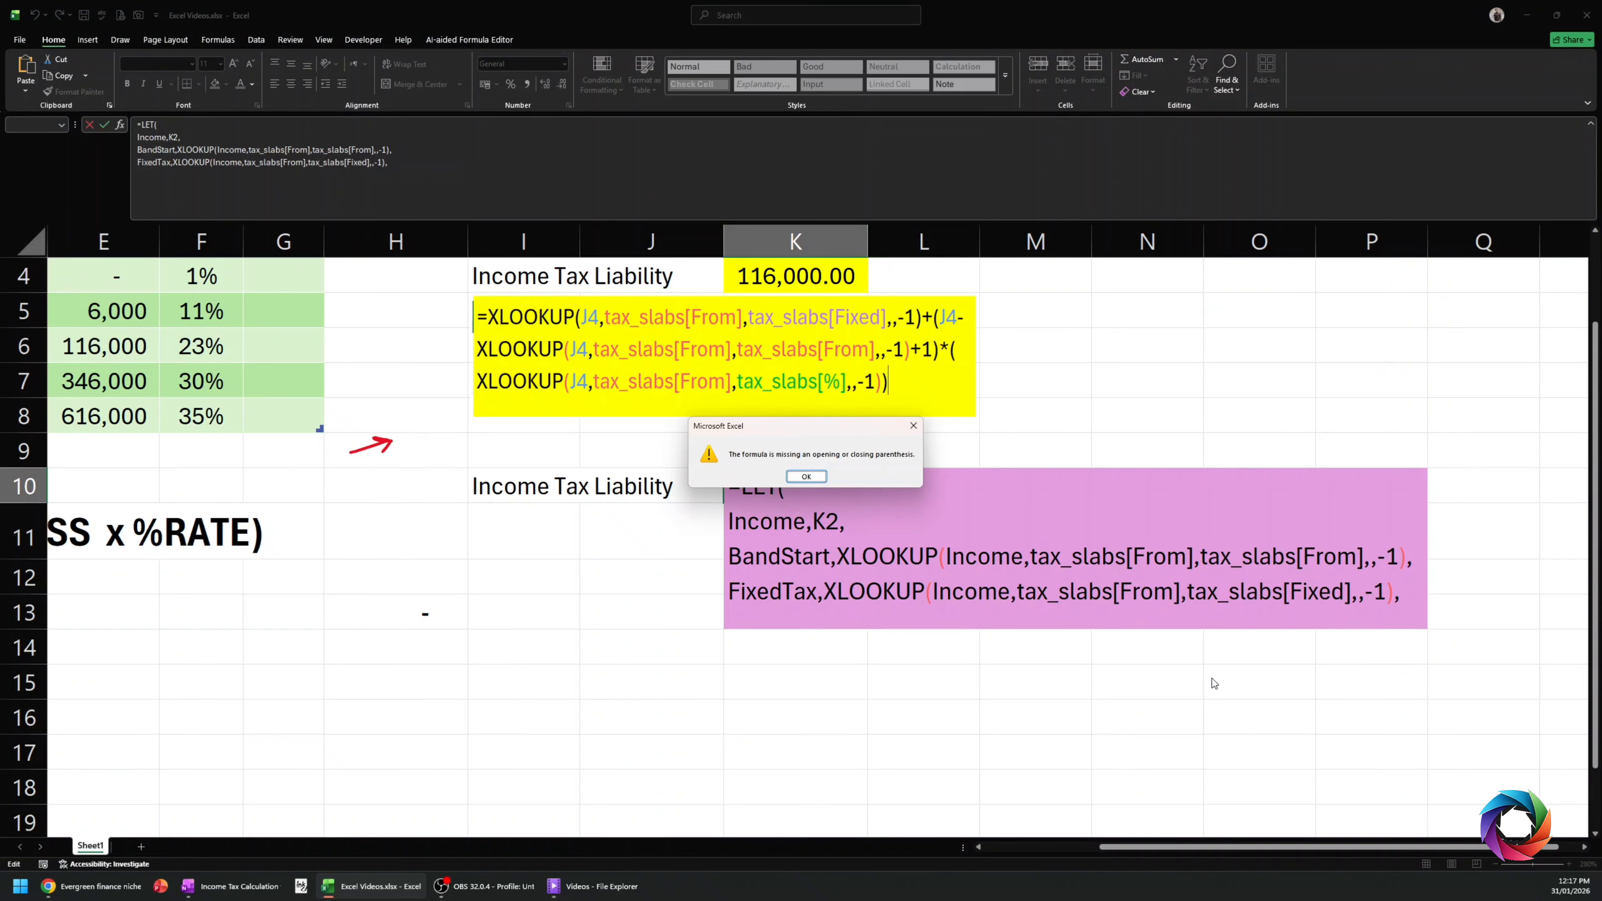
left_click(802, 476)
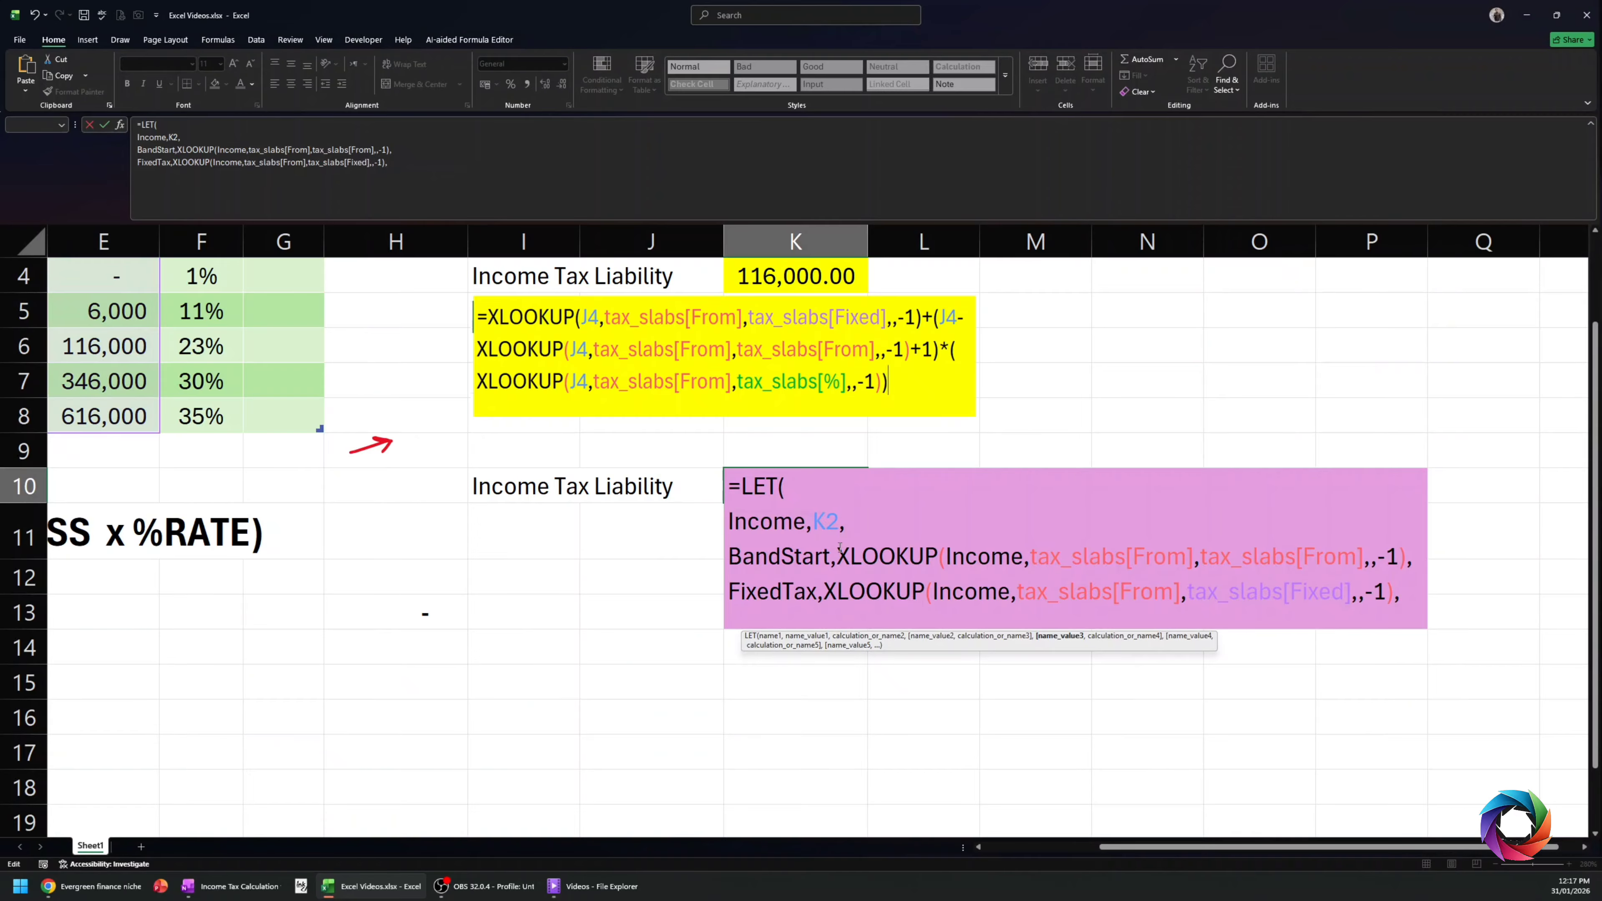
key("ctrl+a")
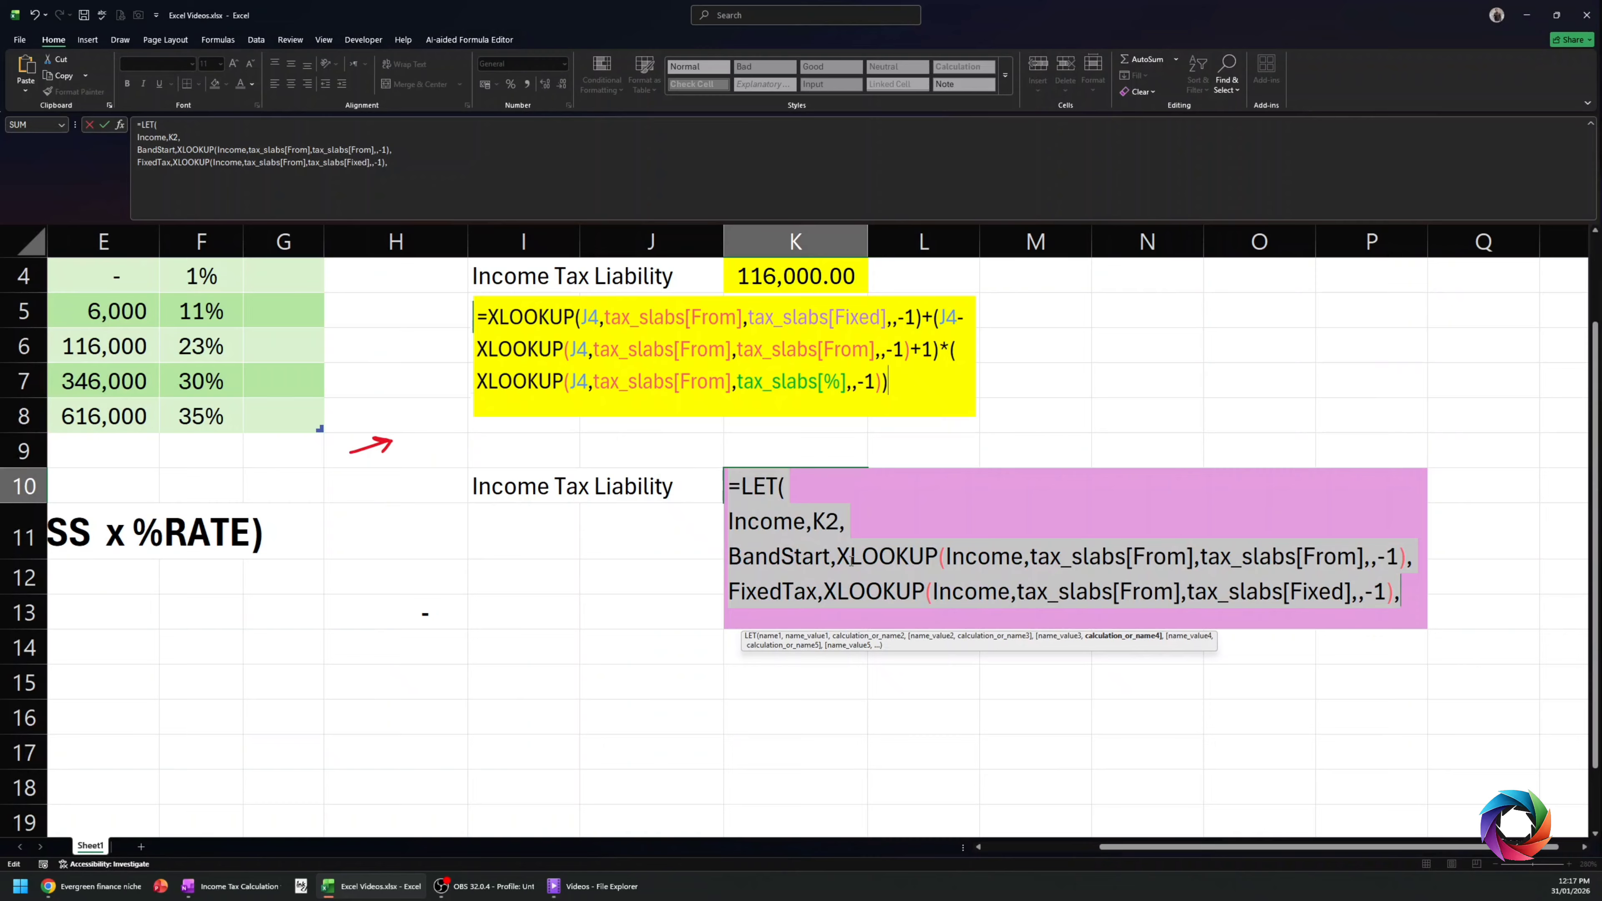
left_click(1051, 437)
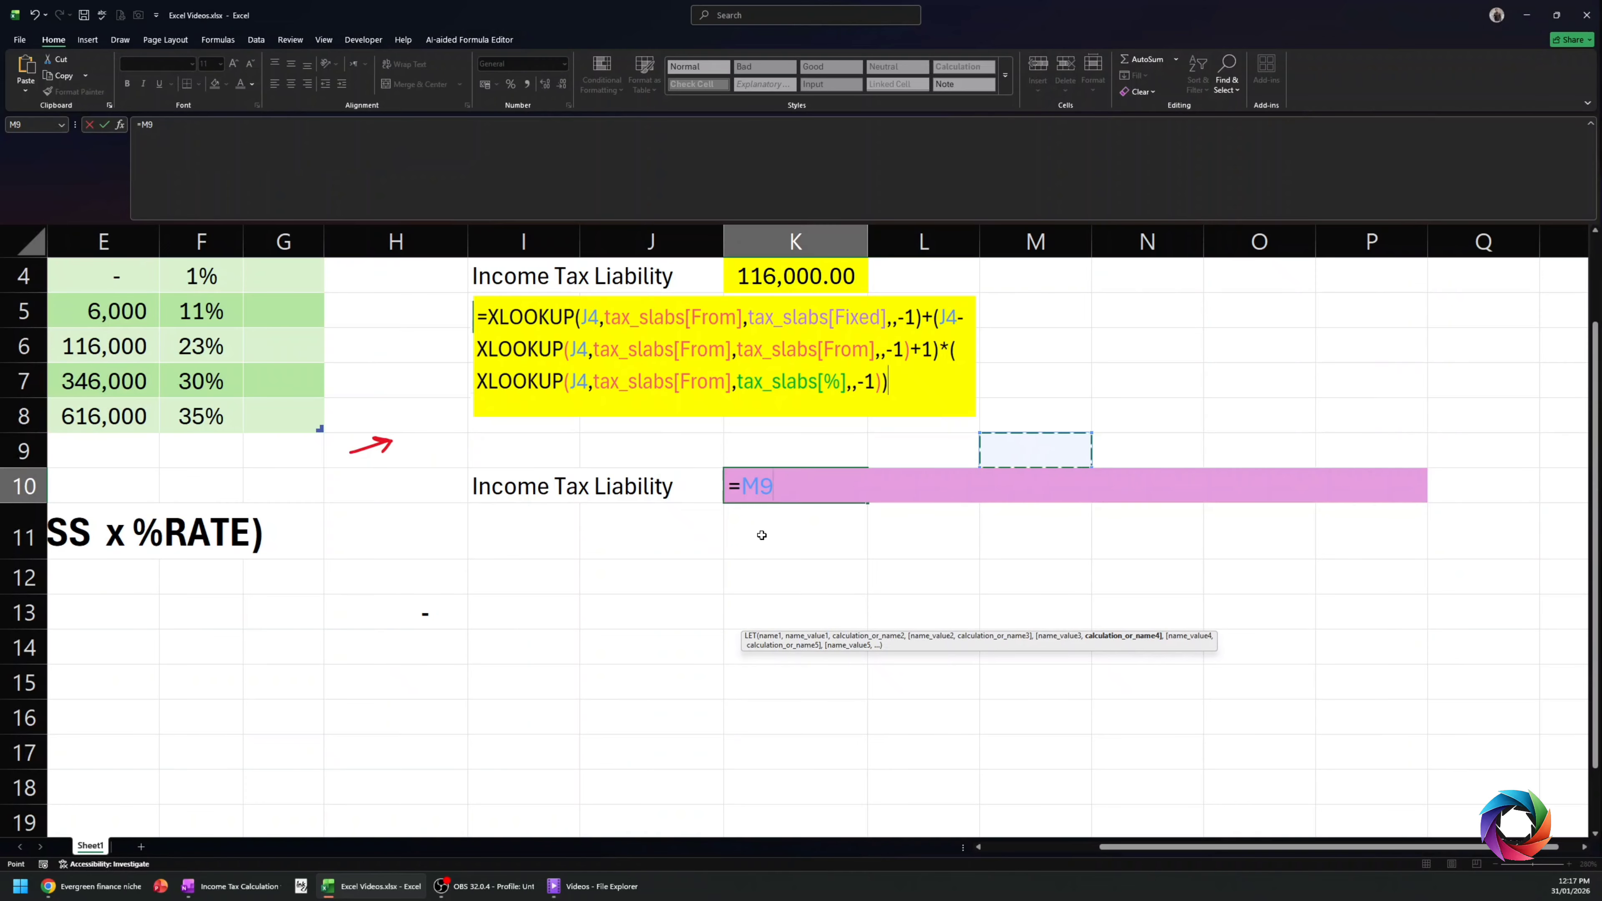
key("Escape")
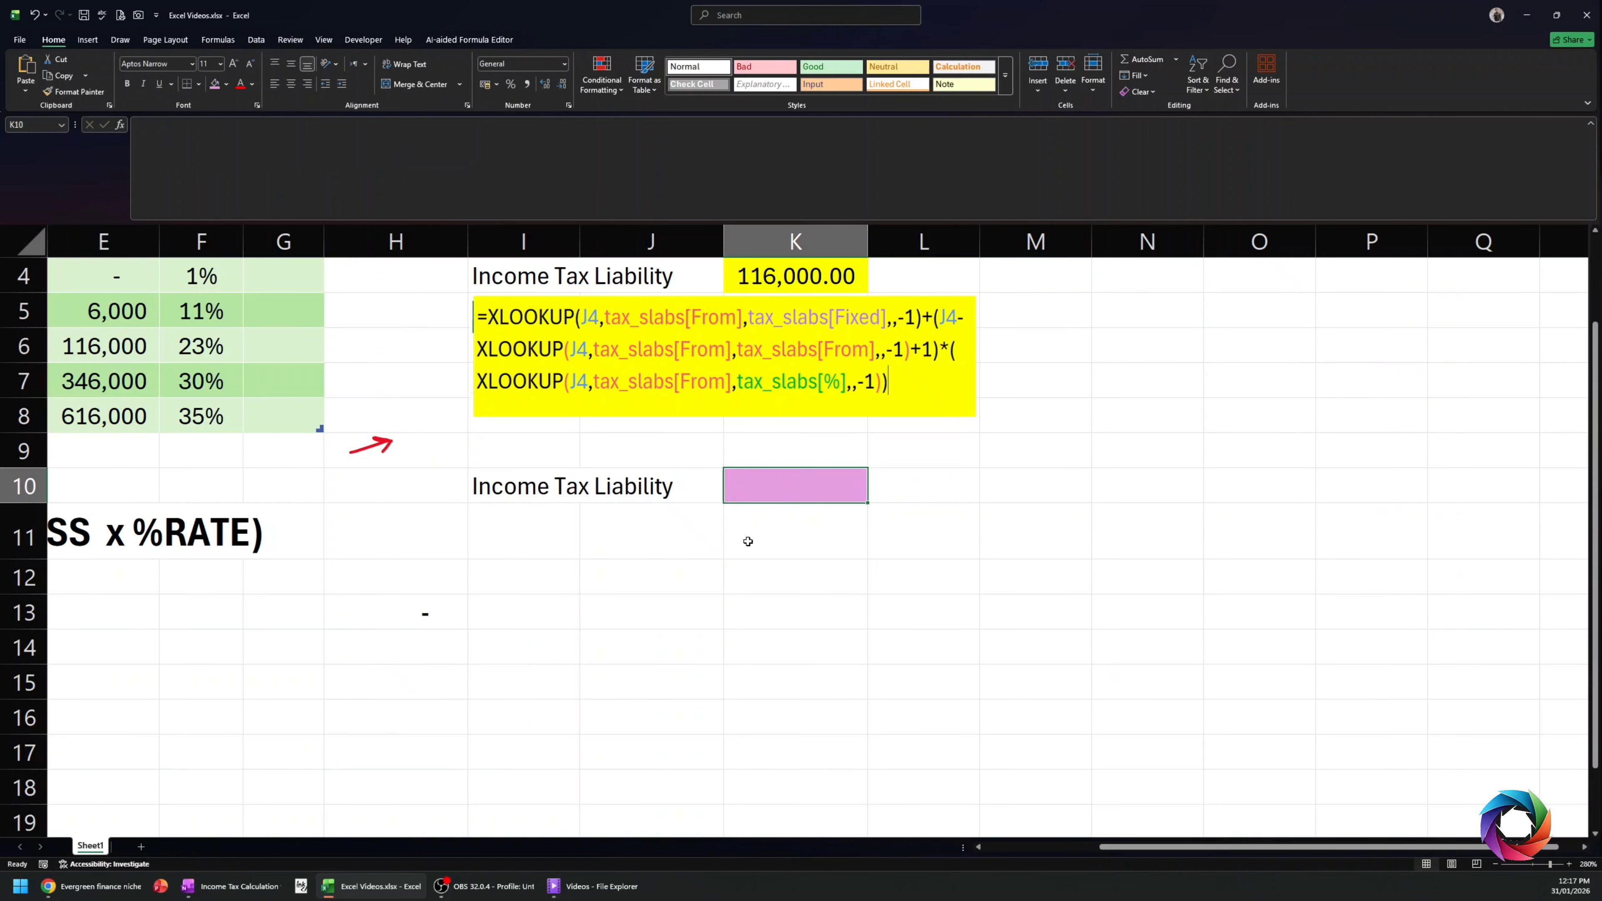
- Change the fill of K10 to light blue and paste the copied LET formula back into the cell
left_click(225, 84)
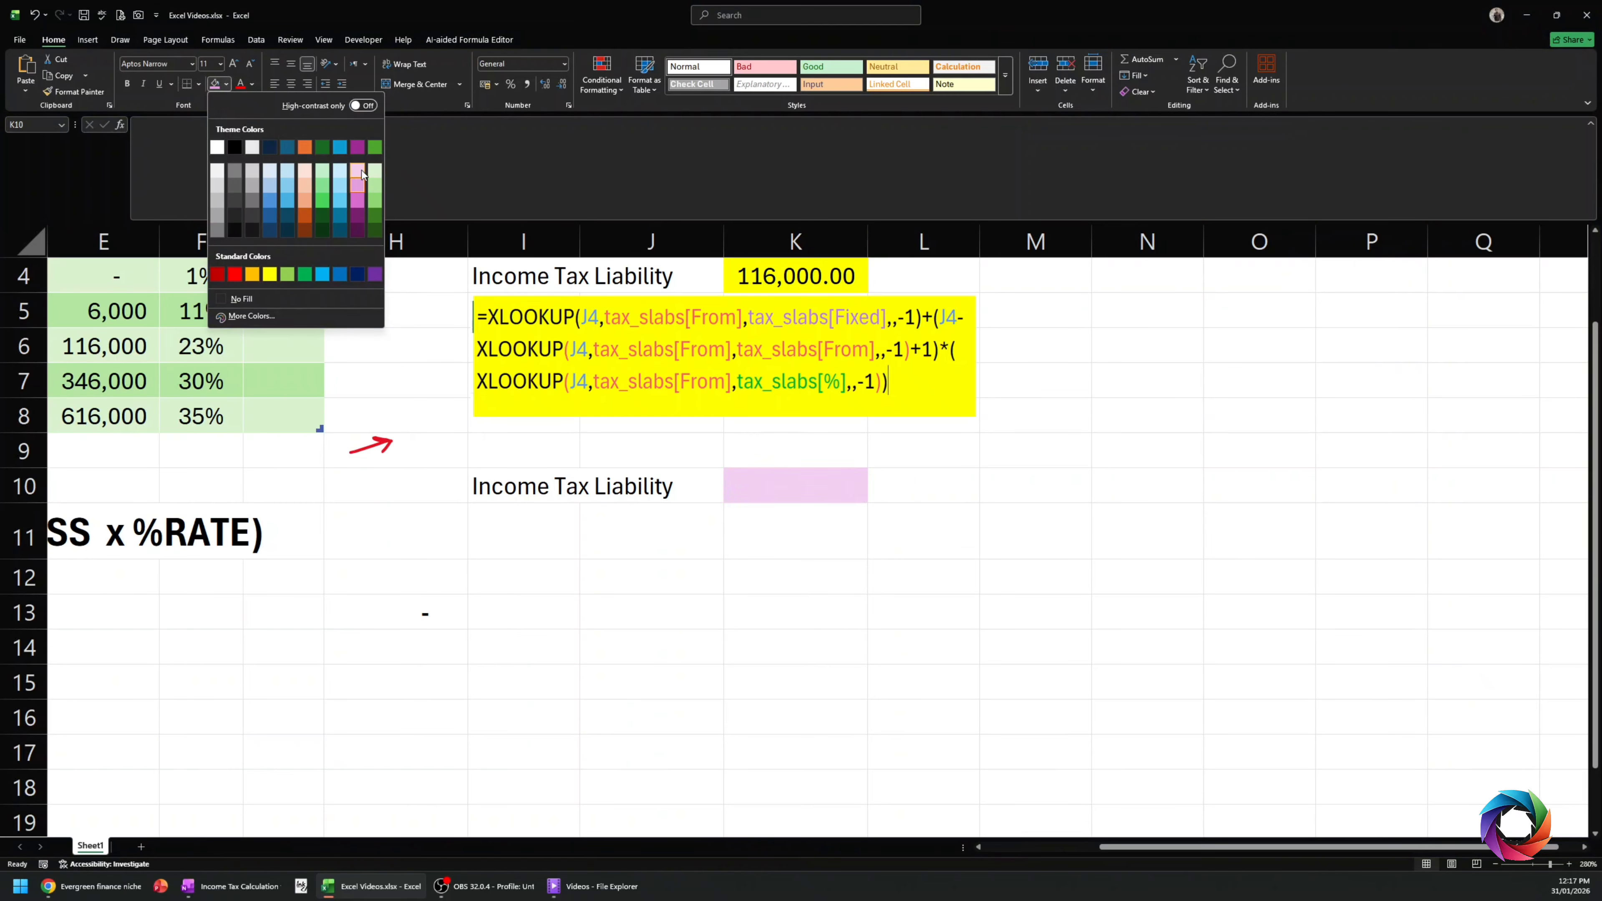
left_click(343, 171)
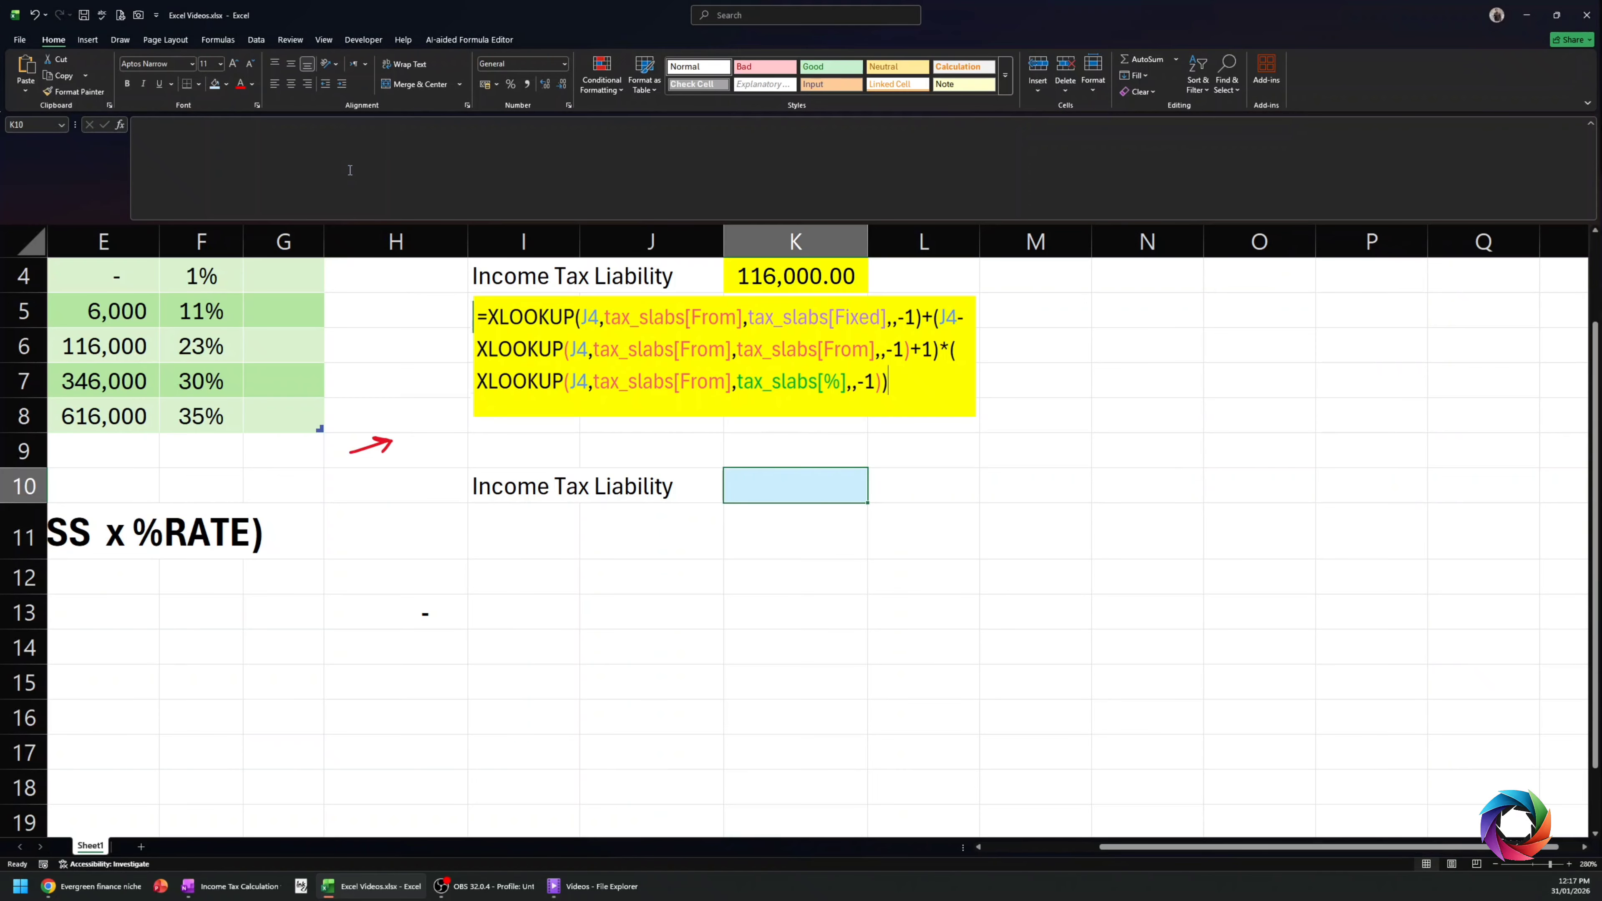
double_click(844, 496)
key("ctrl+v")
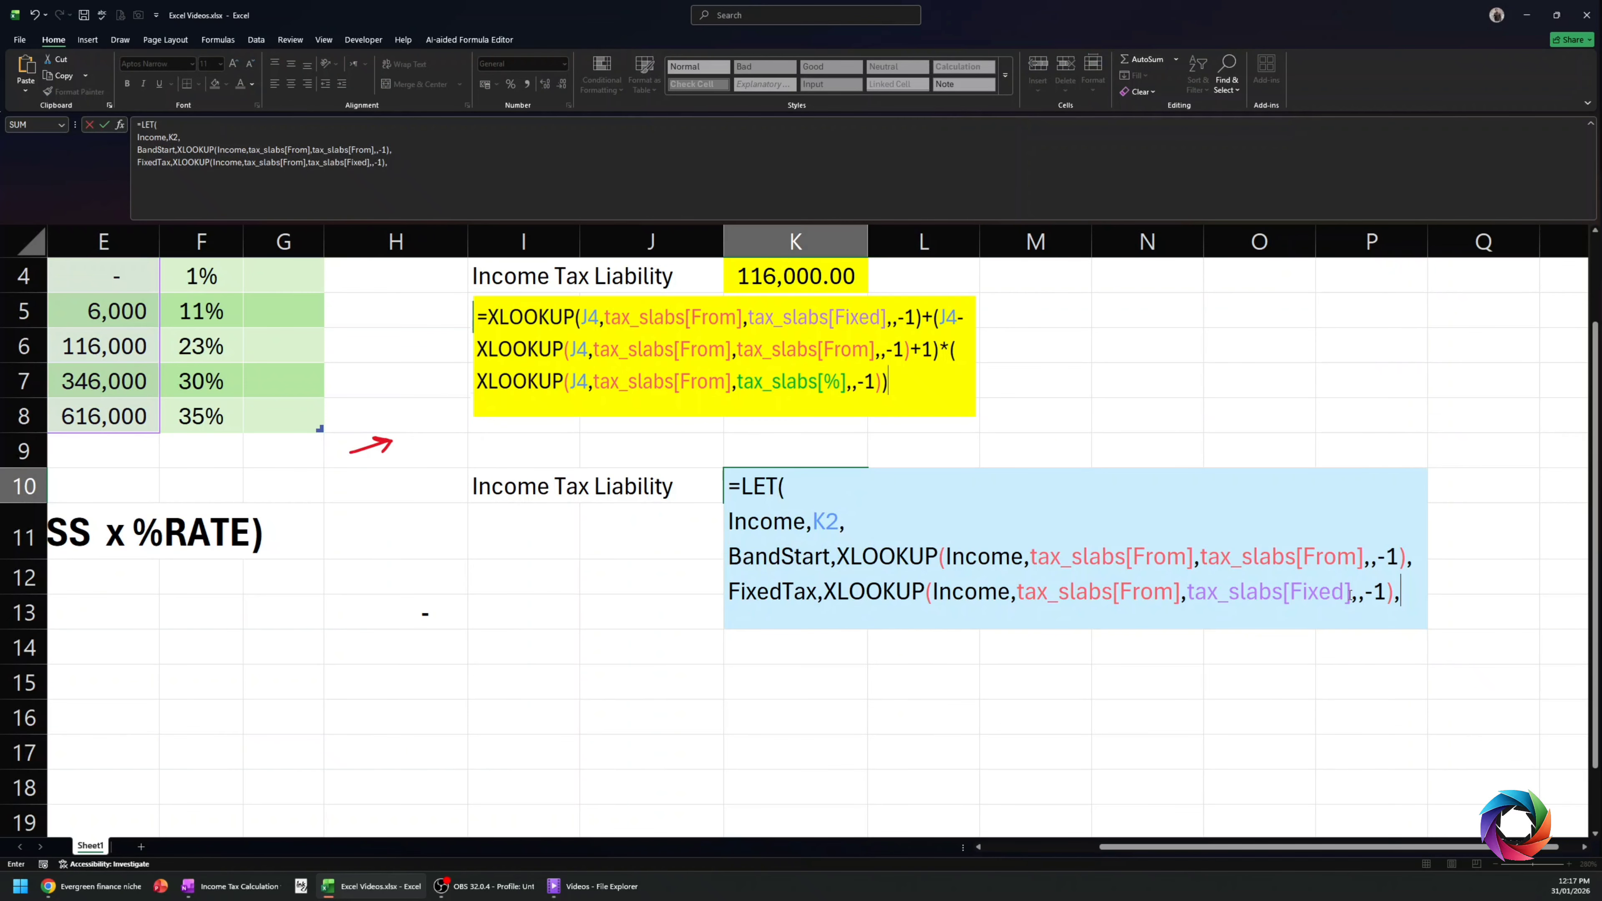
left_click(1407, 594)
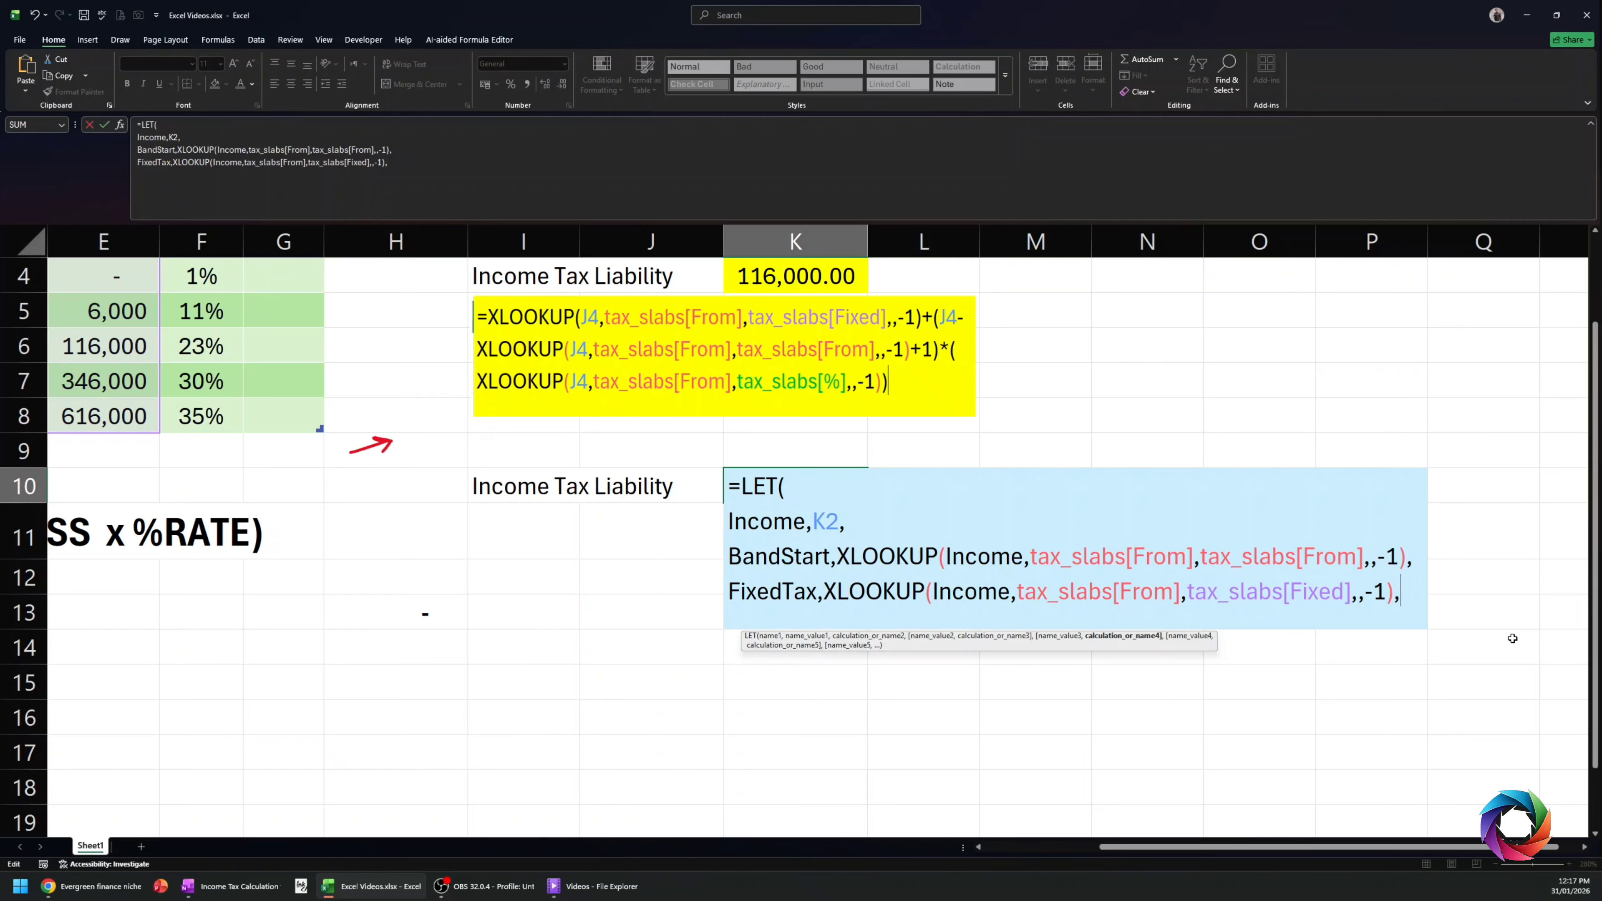
- Add Rate as the fourth name on a new line, using a copy of FixedTax's XLOOKUP expression with its trailing comma as the value
key("alt+Return")
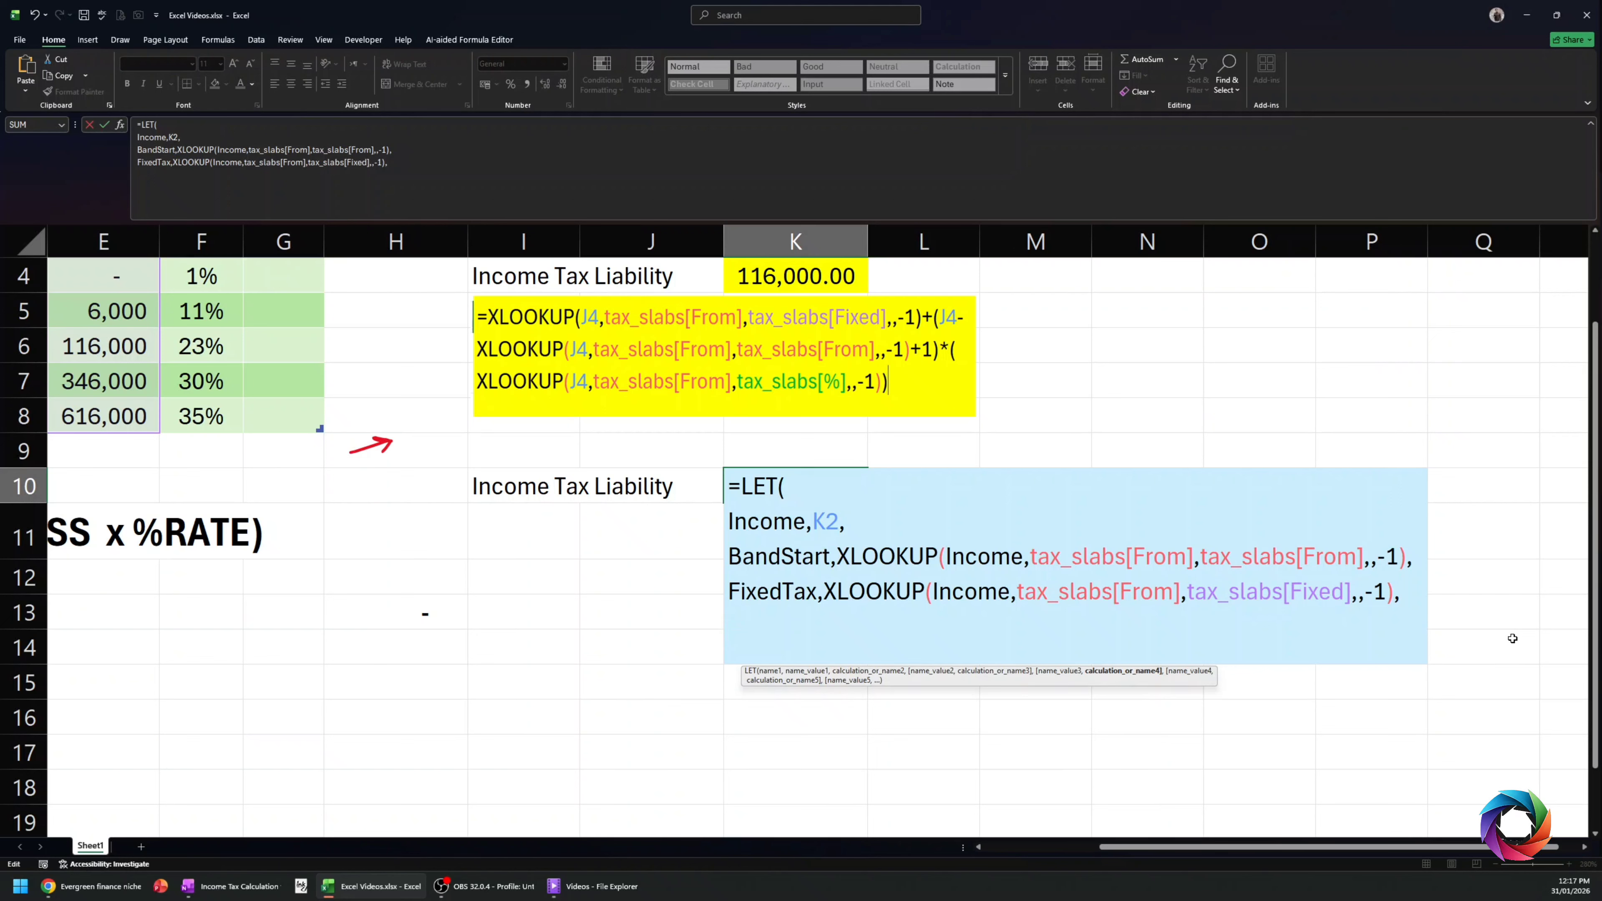
type("Rate")
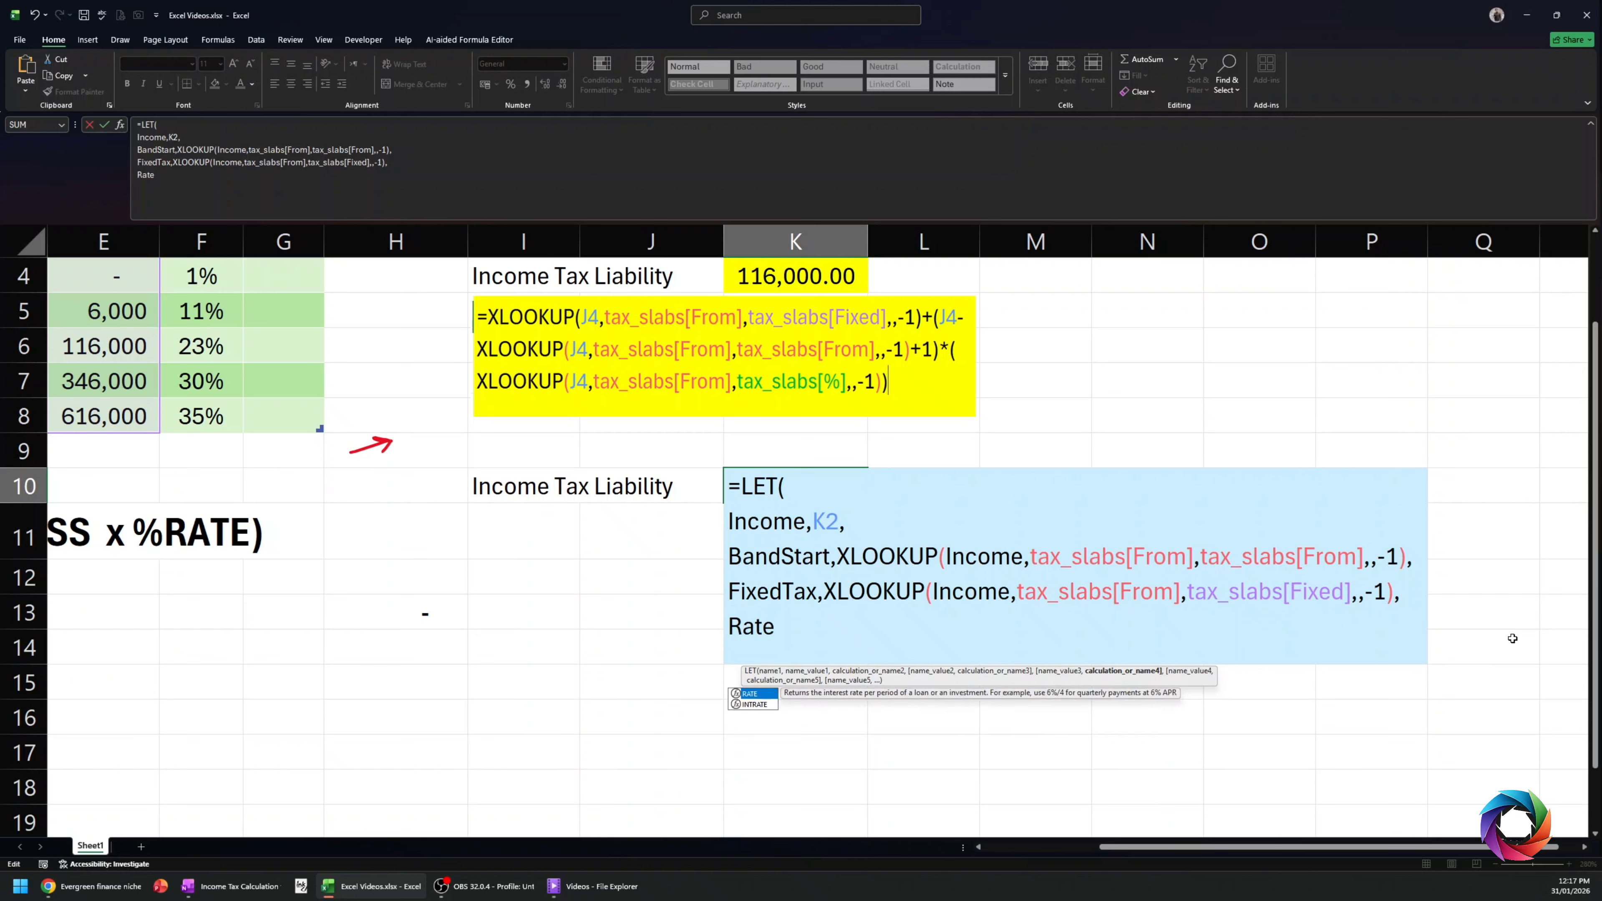
type(",")
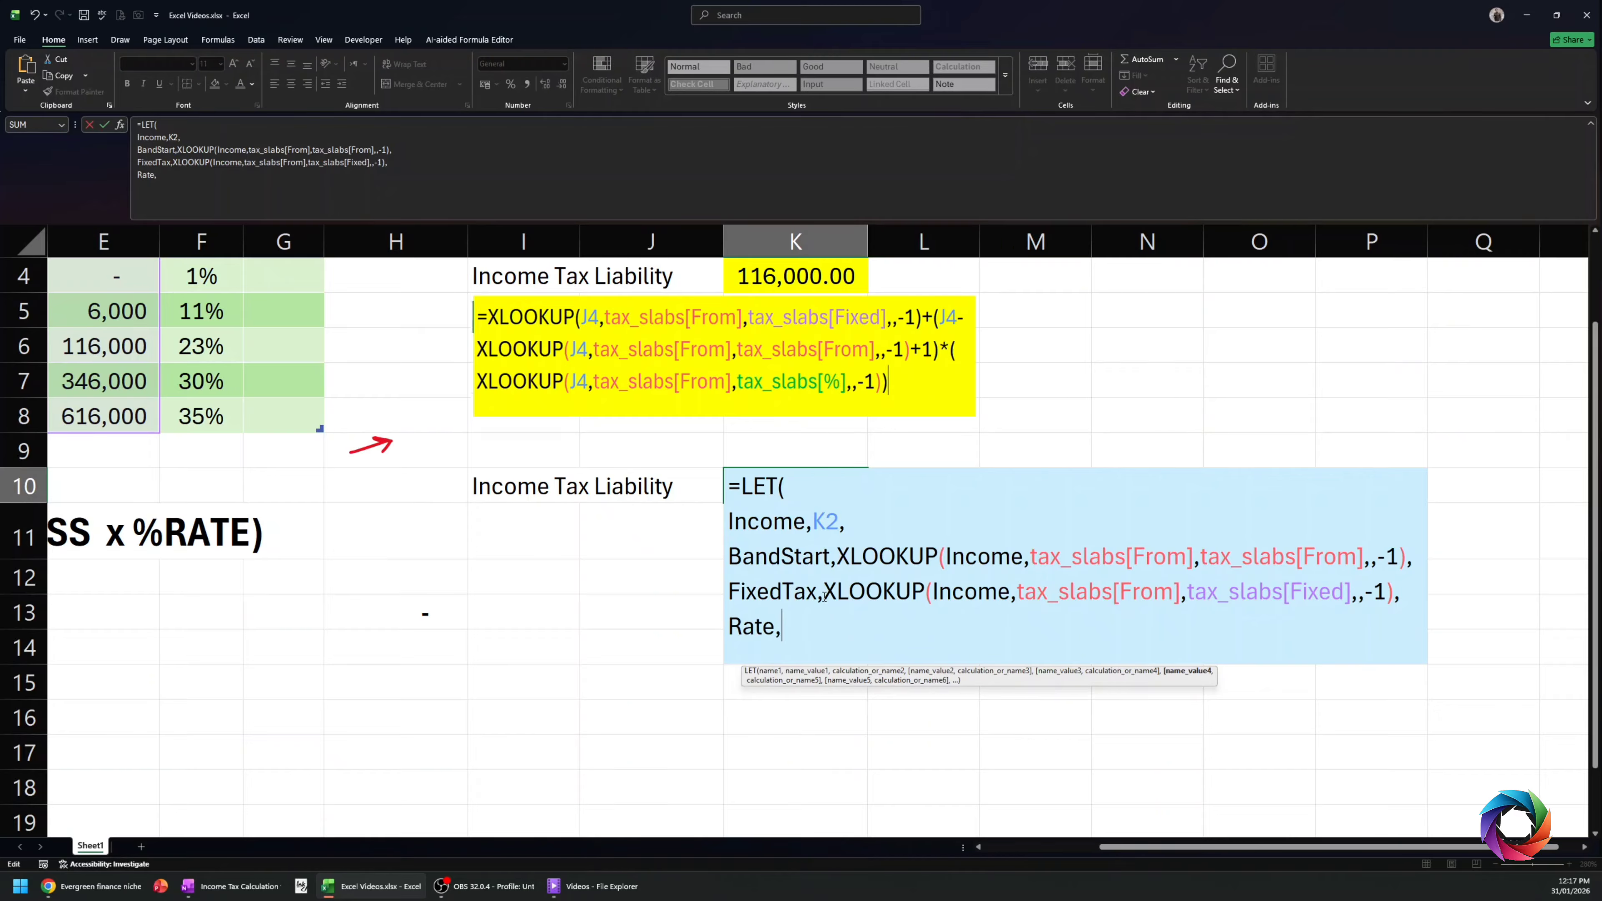
left_click_drag(823, 591, 1398, 601)
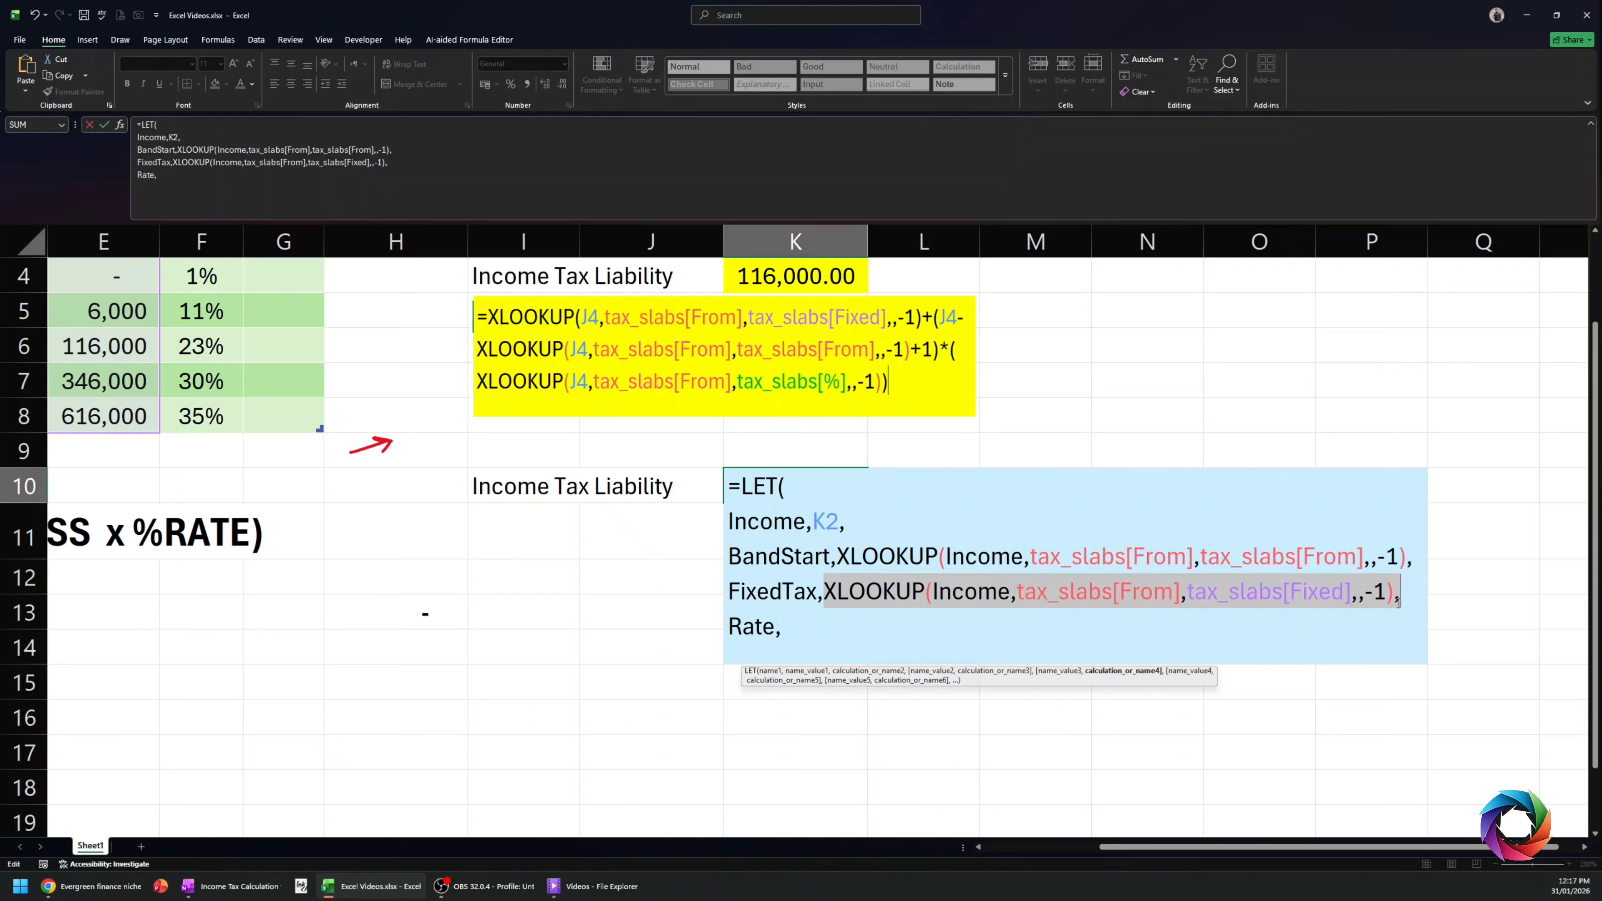
left_click(930, 634)
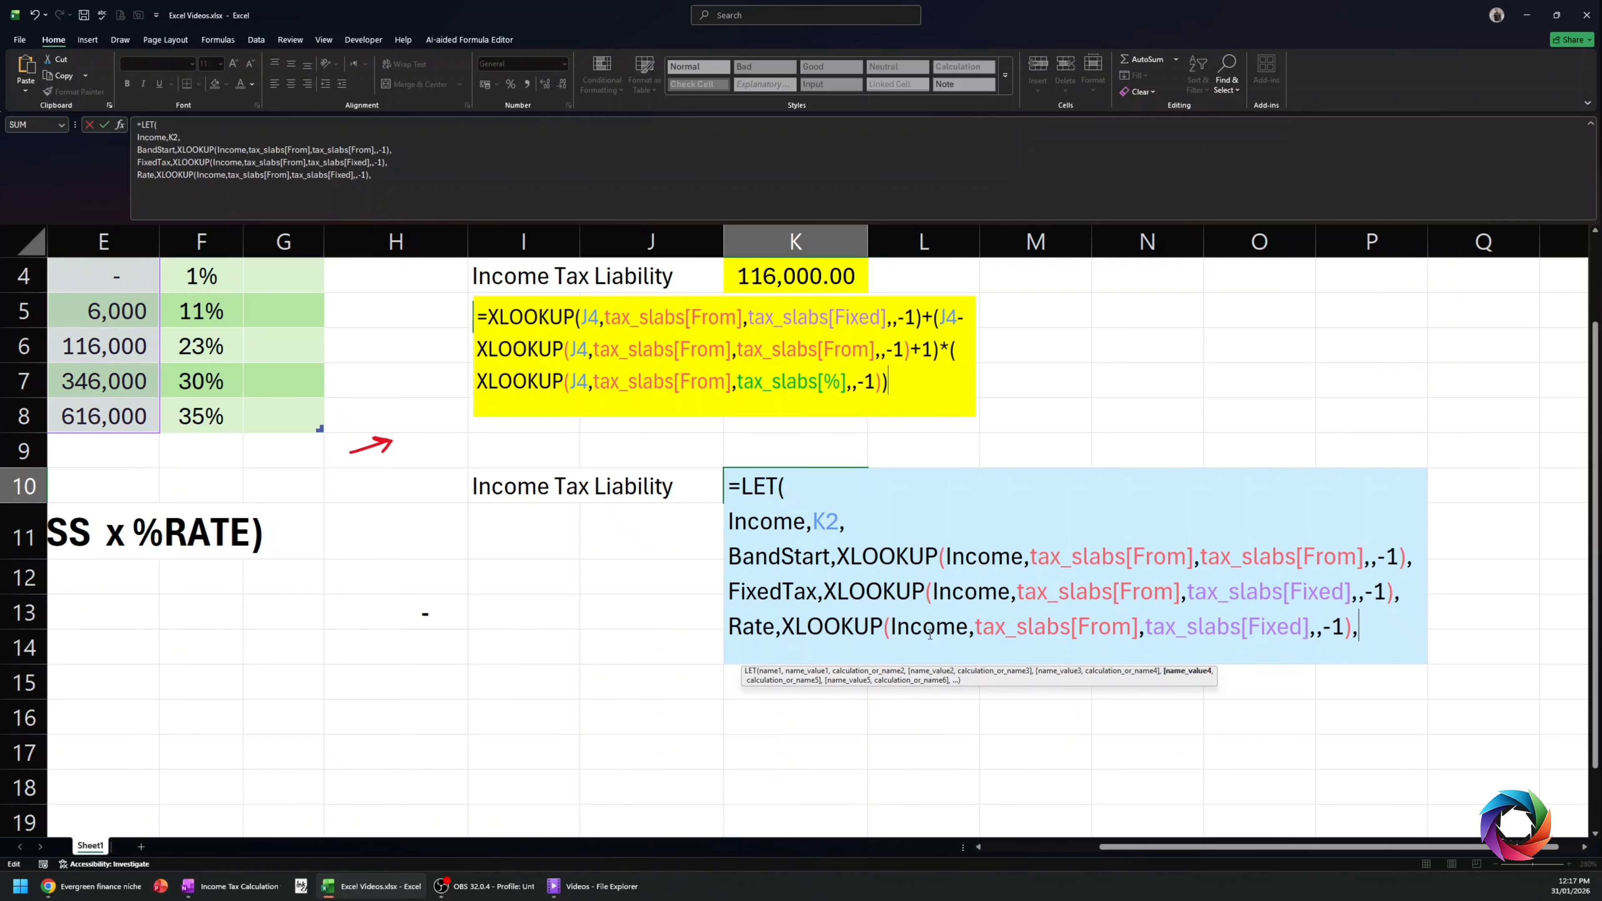
- Change the return array of Rate's XLOOKUP to tax_slabs[%] and place the cursor at the end of that line
key("Left")
key("Left")
key("Left")
key("Left")
key("Left")
key("Left")
key("Left")
key("Left")
key("Left")
key("Left")
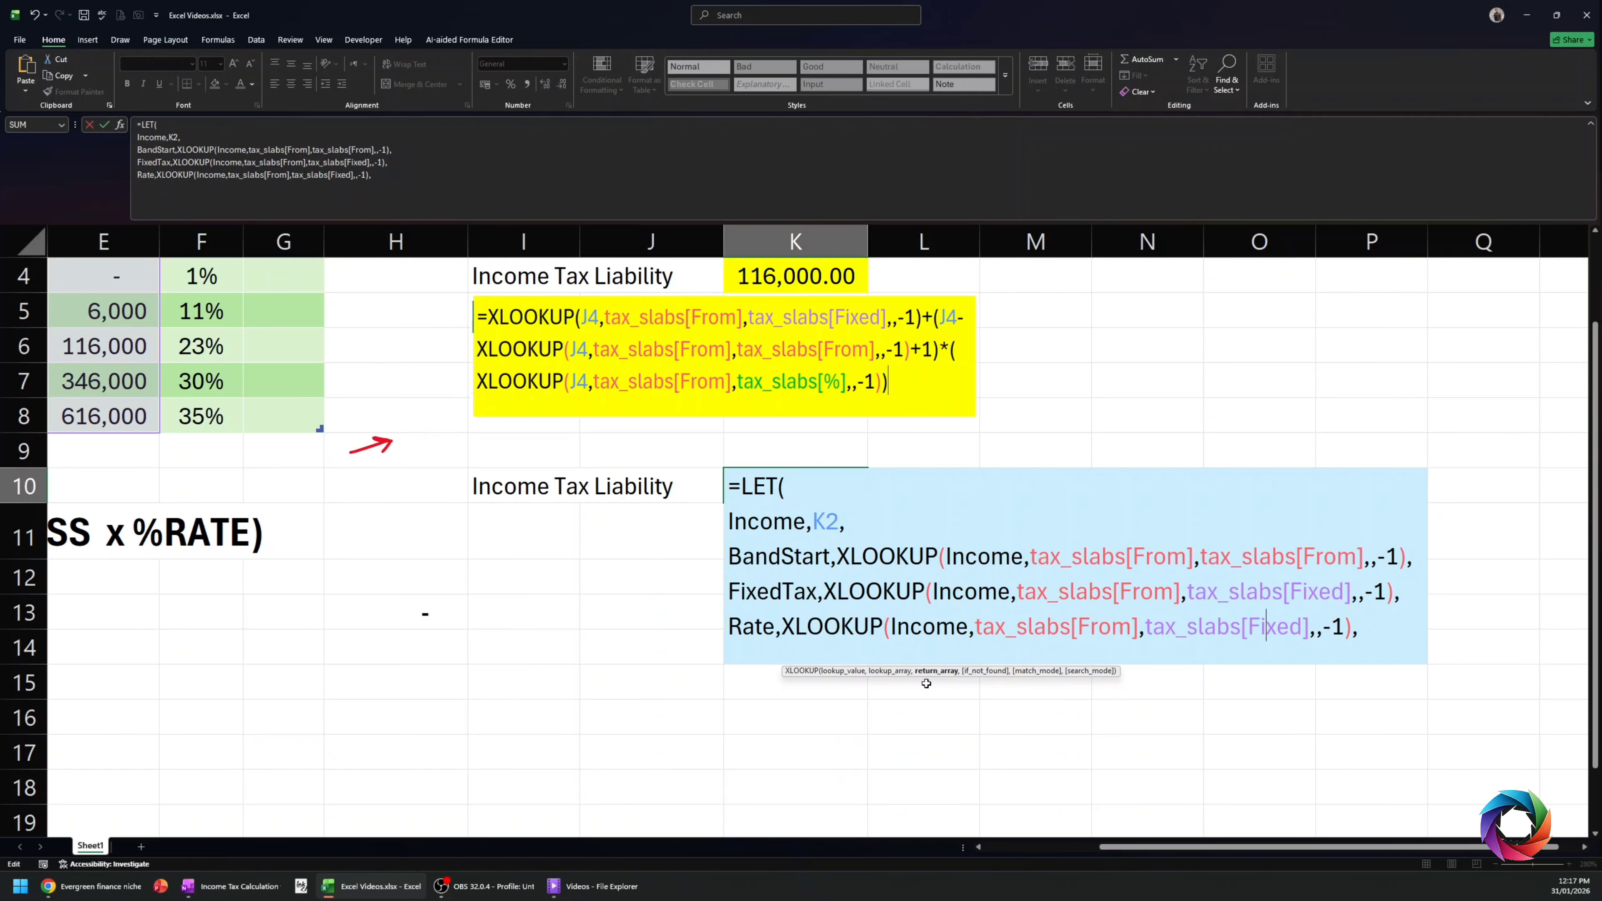
left_click_drag(1112, 848, 999, 861)
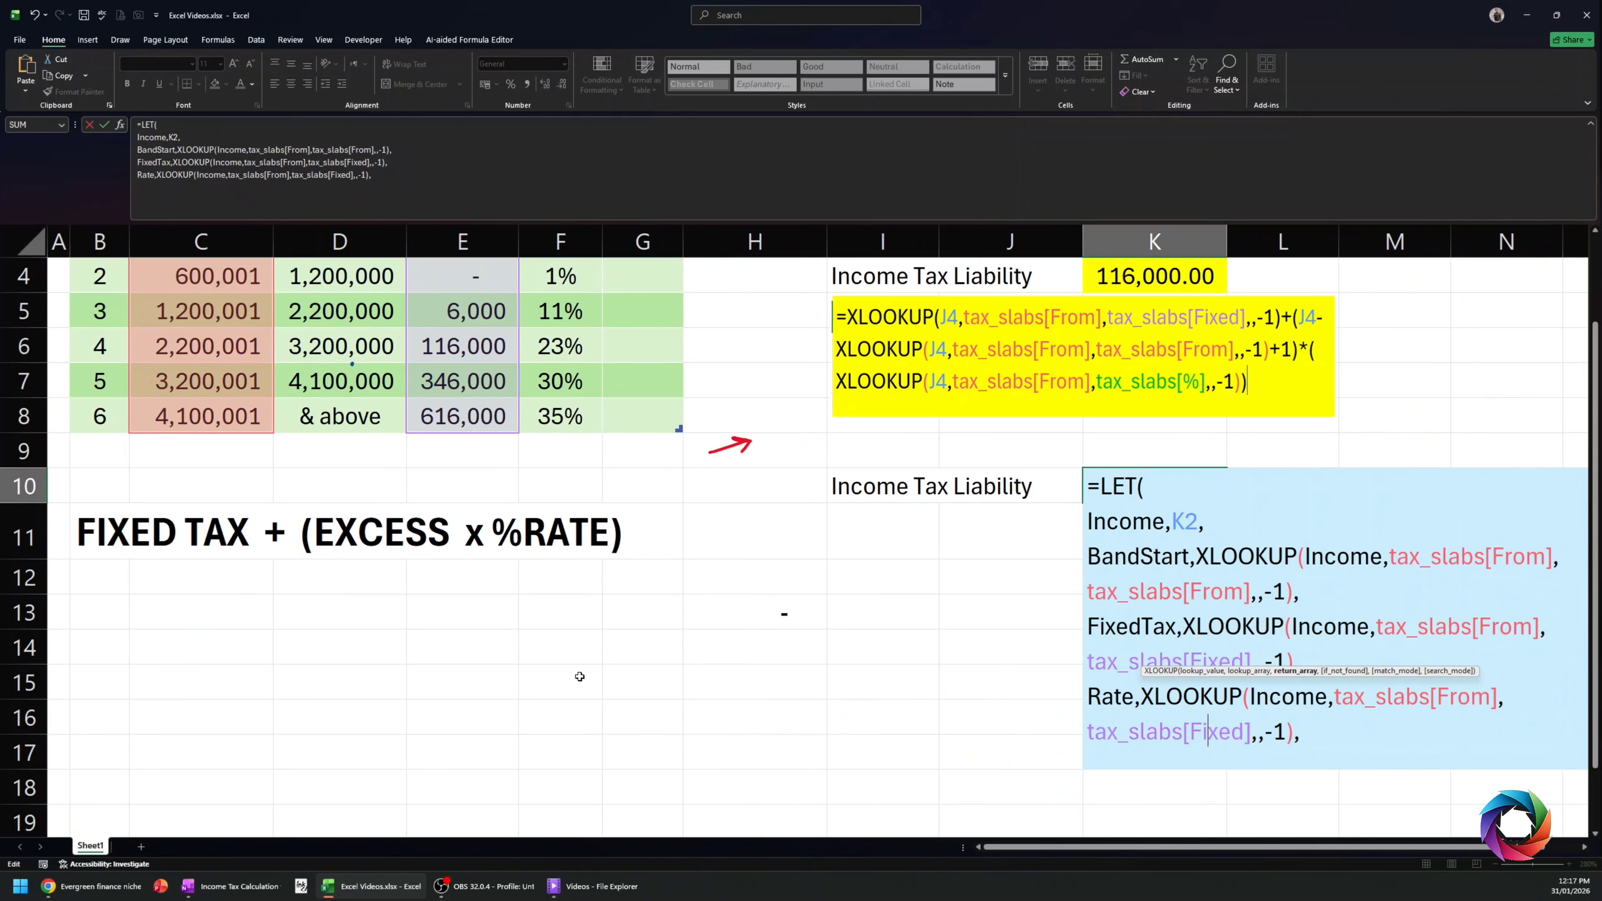
scroll(577, 672, "up", 1)
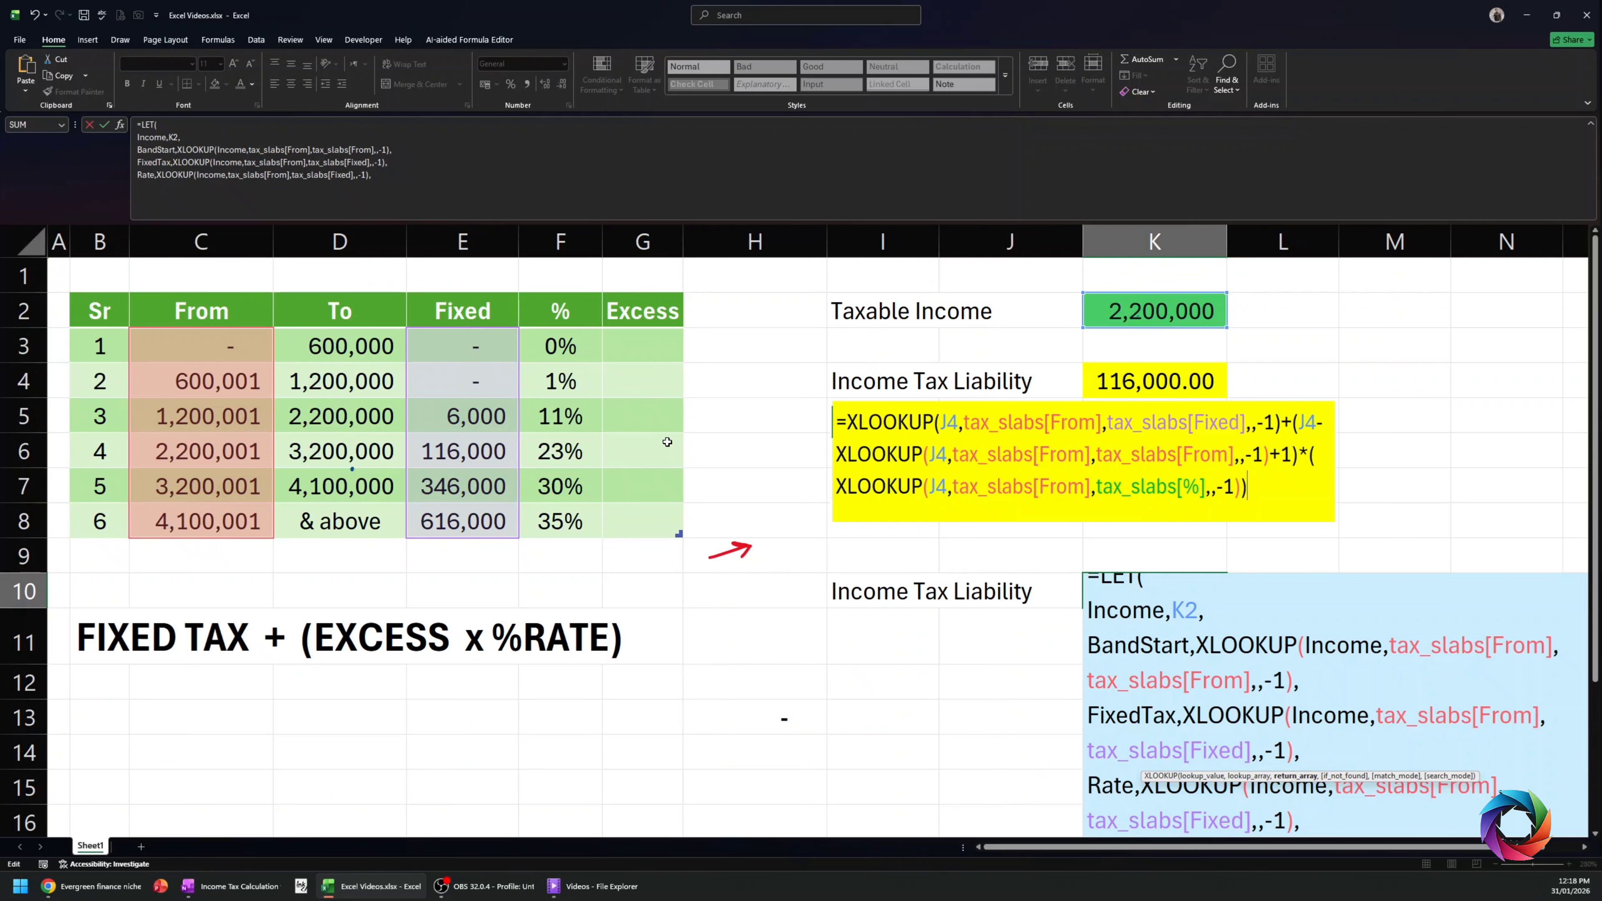
scroll(1030, 542, "down", 2)
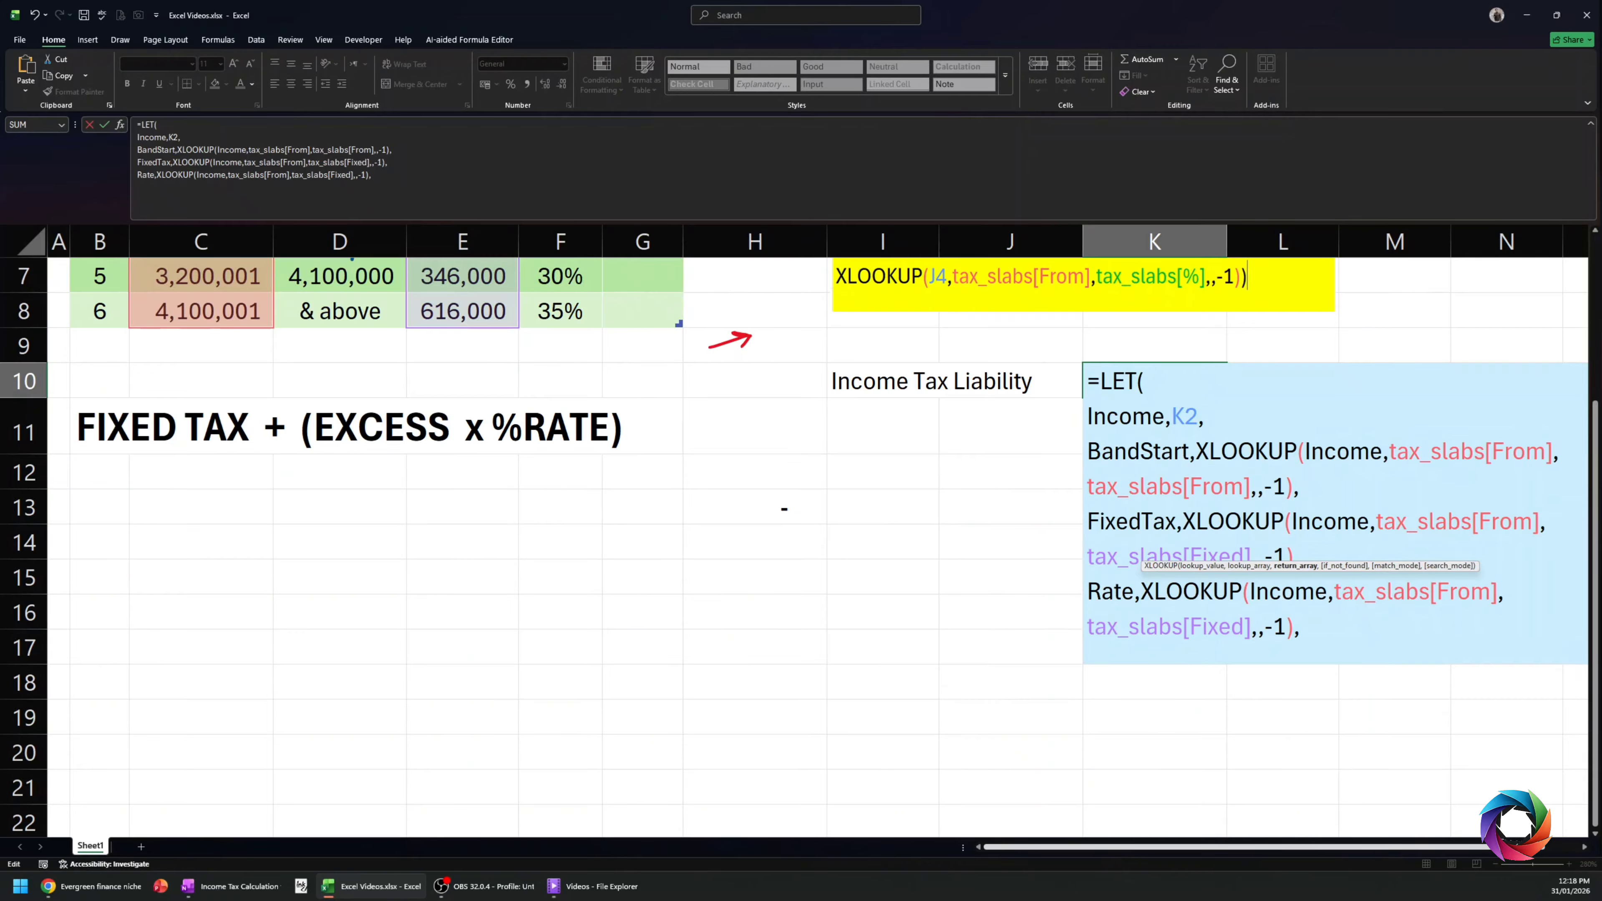
mouse_move(1517, 847)
left_mouse_down()
mouse_move(1536, 847)
mouse_move(1514, 847)
left_mouse_up()
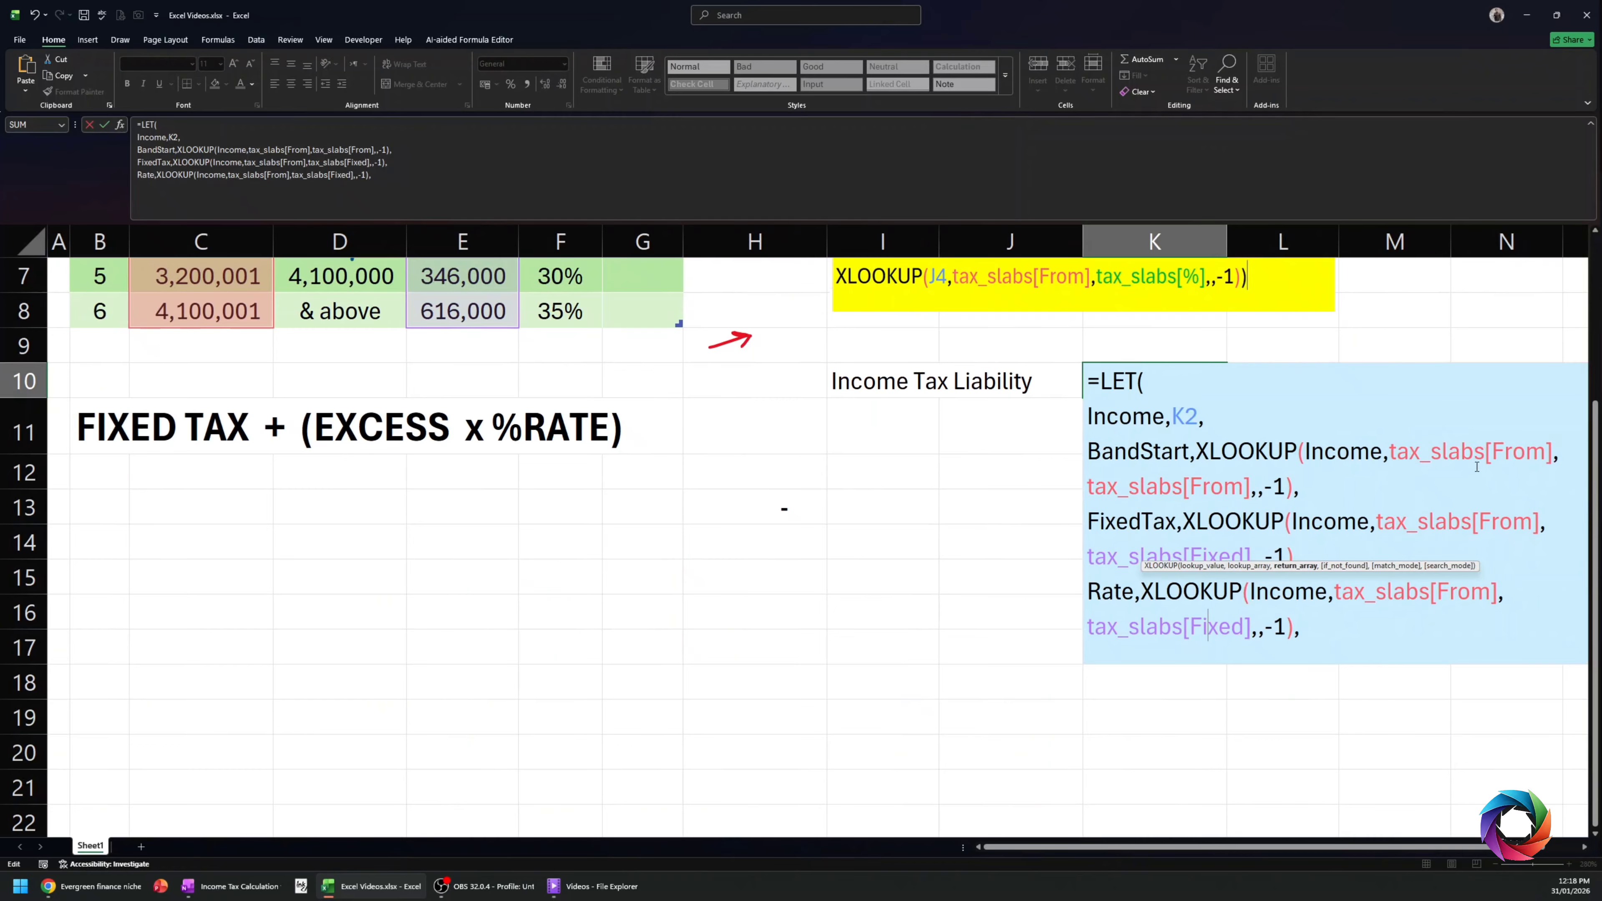
left_click(1585, 847)
left_click(1585, 847)
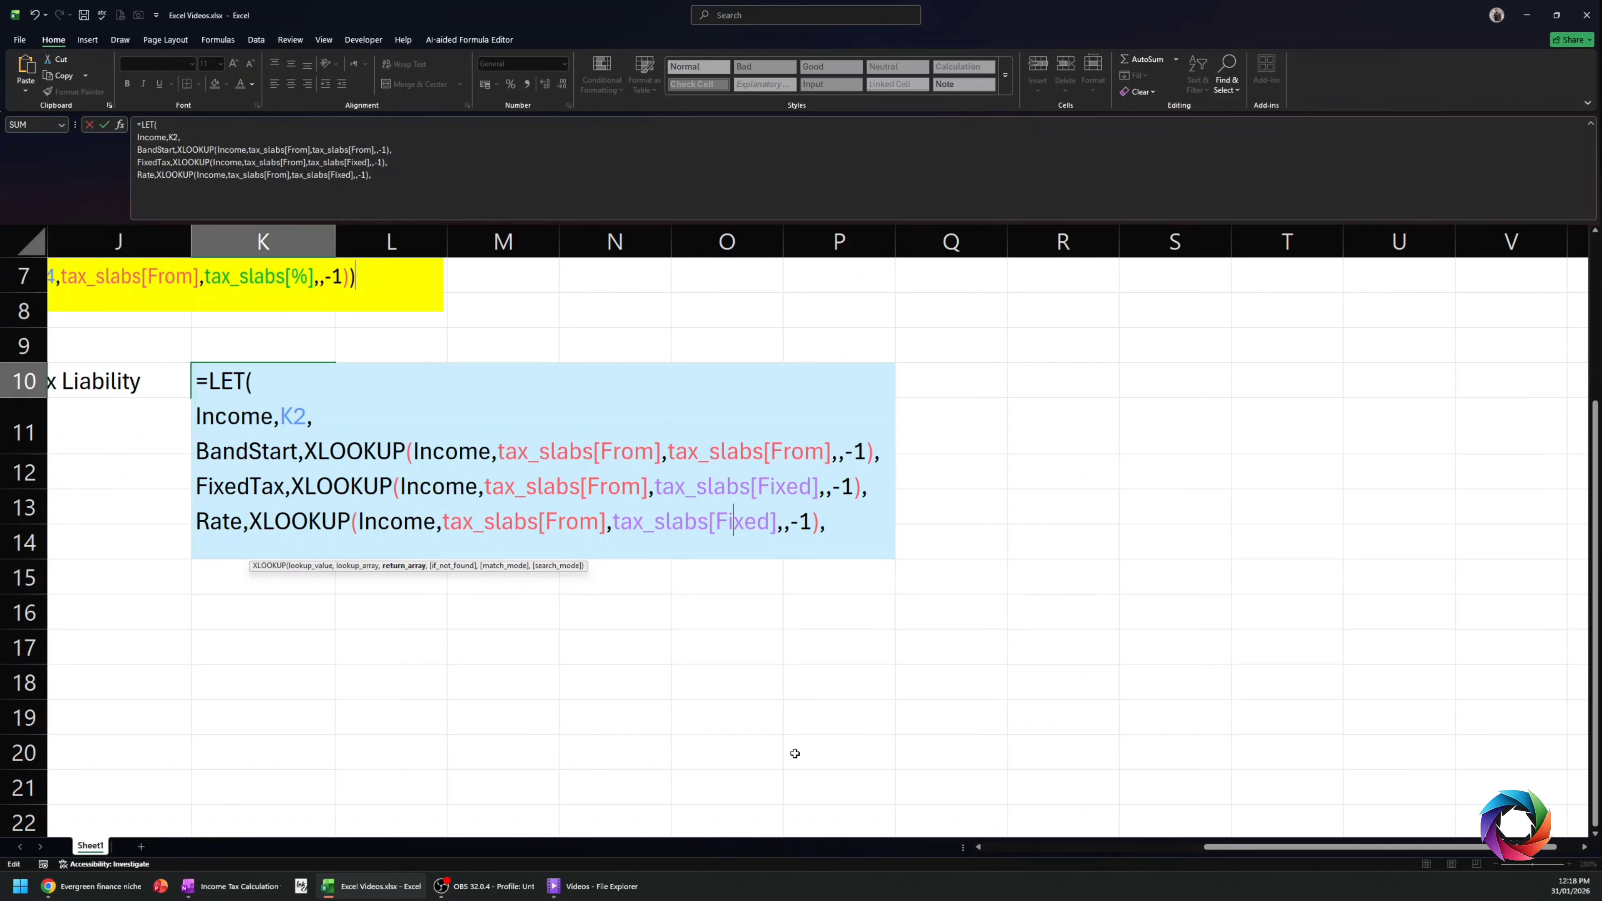
left_click_drag(1214, 847, 1161, 850)
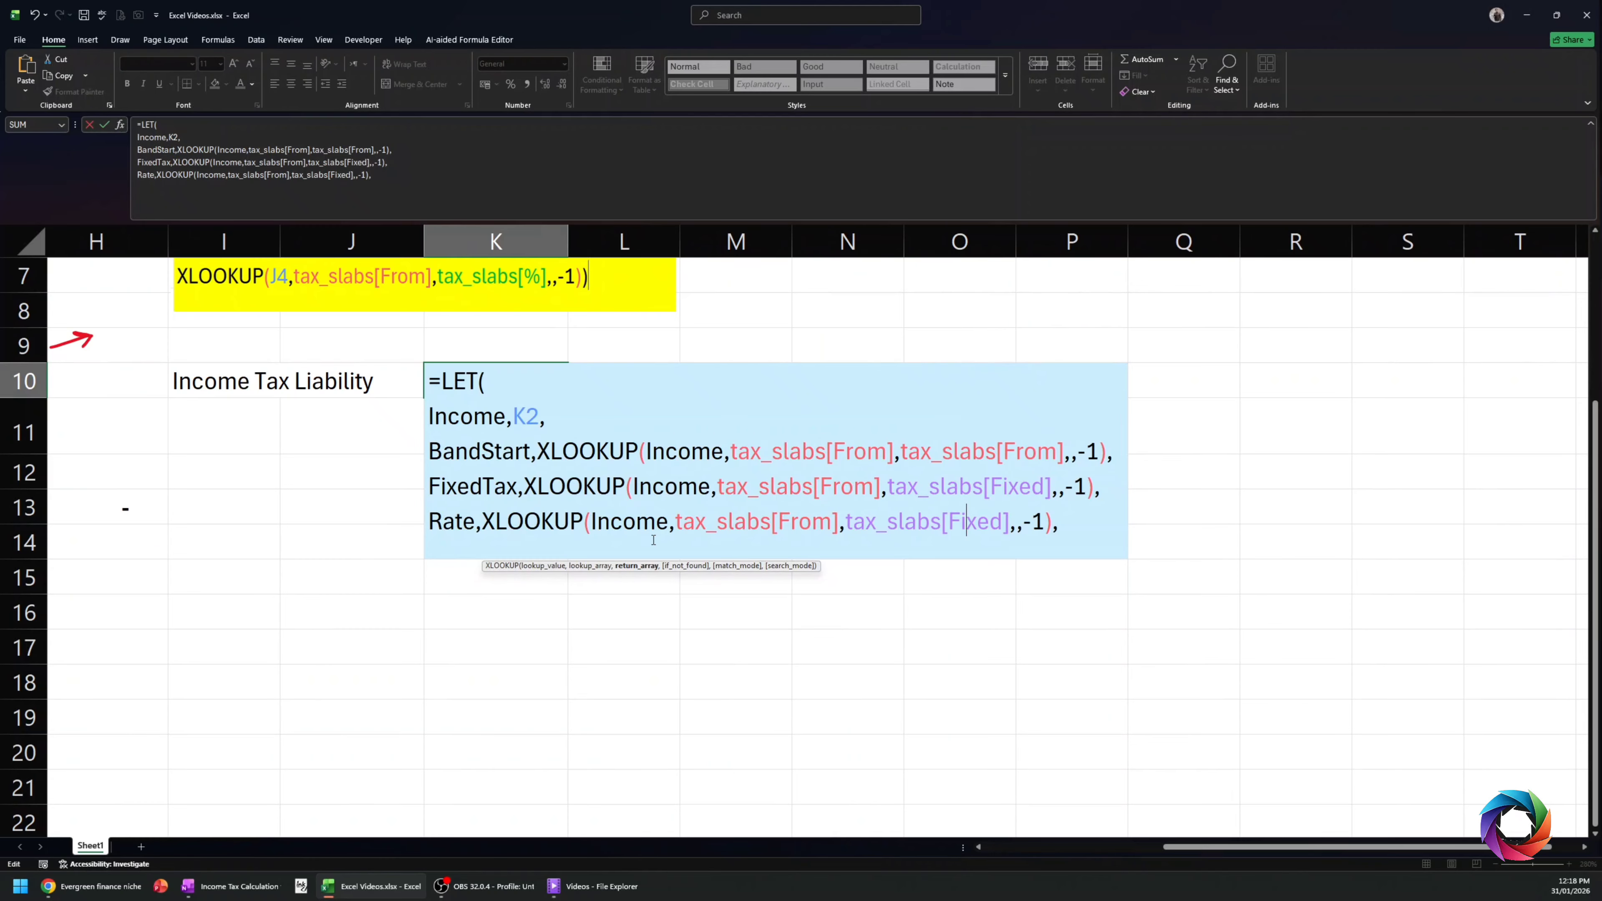
left_click(1001, 522)
key("BackSpace")
key("BackSpace")
key("BackSpace")
key("BackSpace")
key("BackSpace")
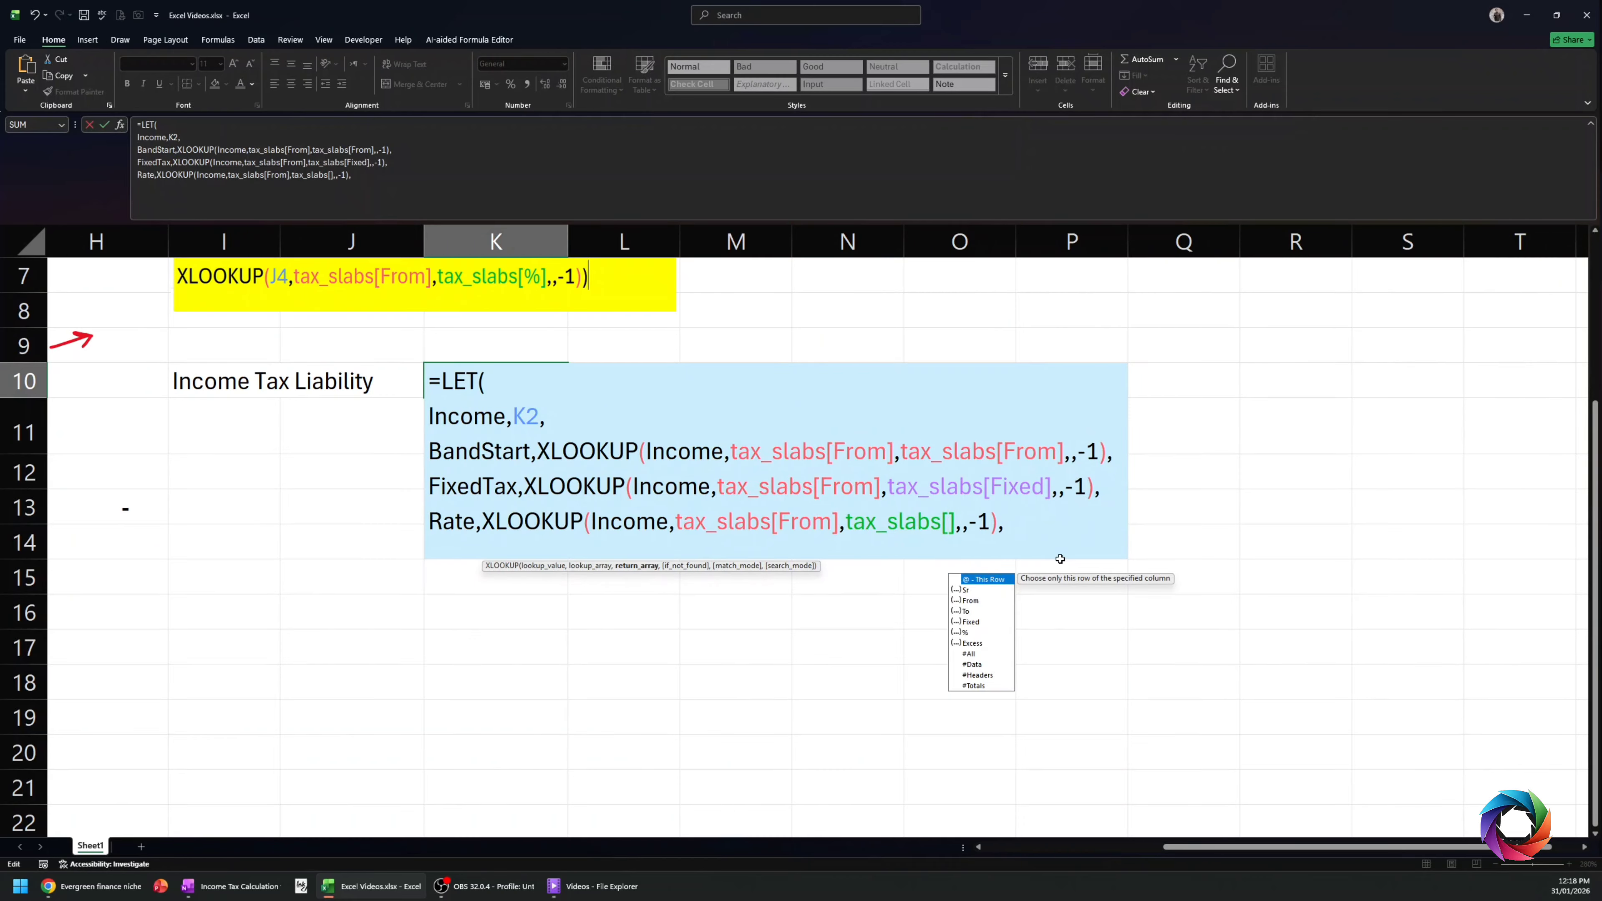
type("%")
key("Right")
key("Right")
key("Right")
key("Right")
key("Right")
key("Right")
key("Right")
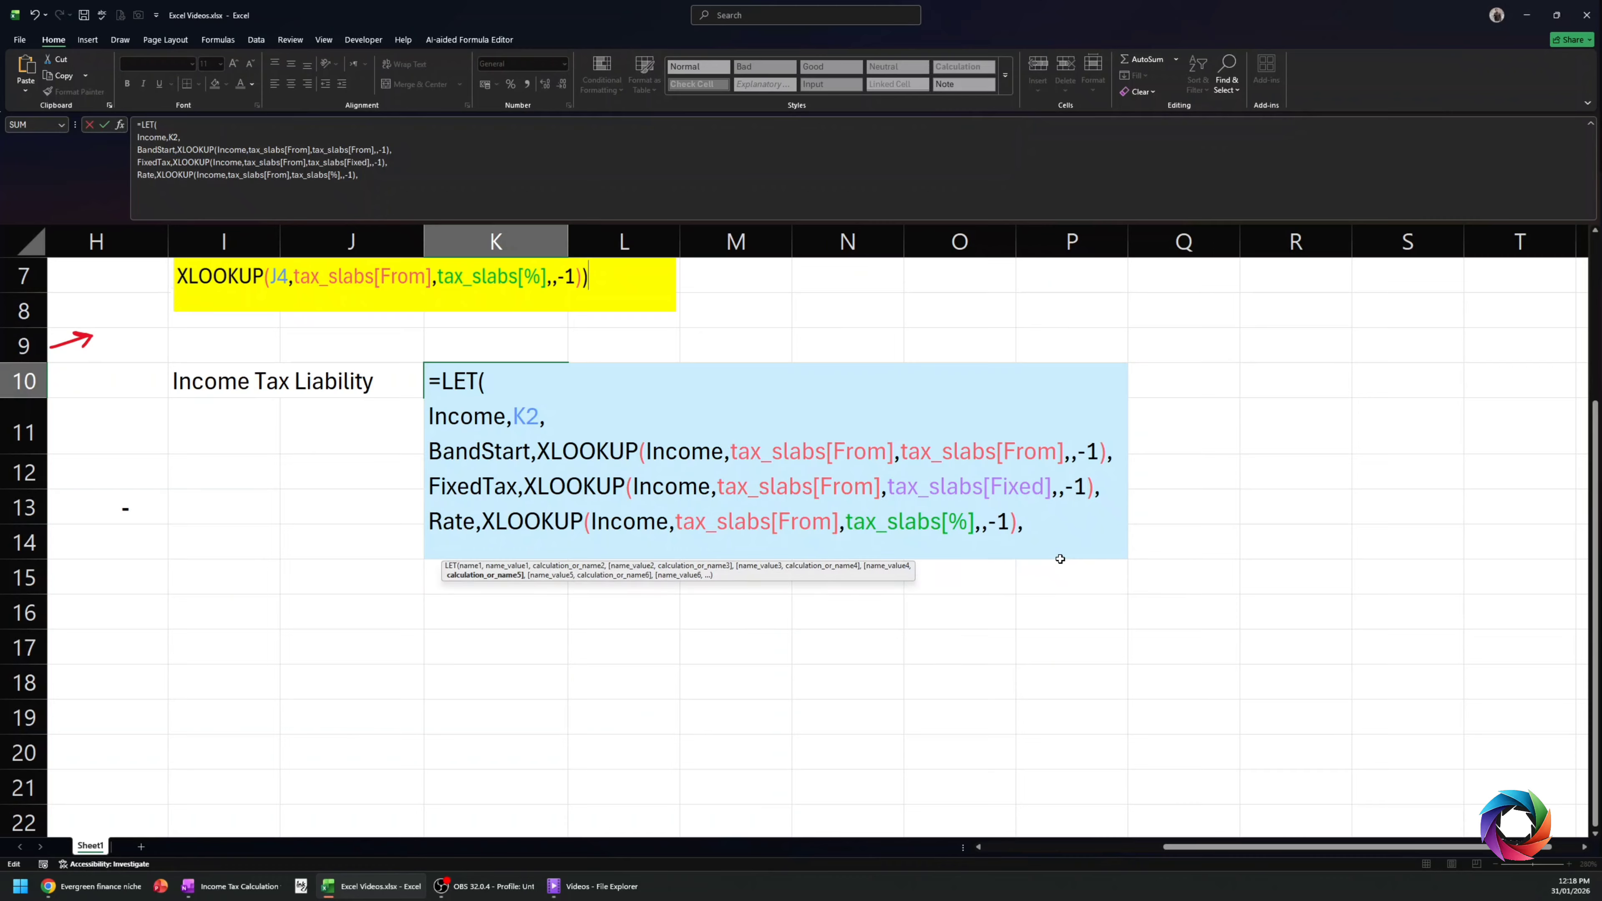
- Add Excess as the fifth name on a new line of the LET formula, defined as (Income-BandStart+1) with a trailing comma
key("alt+Return")
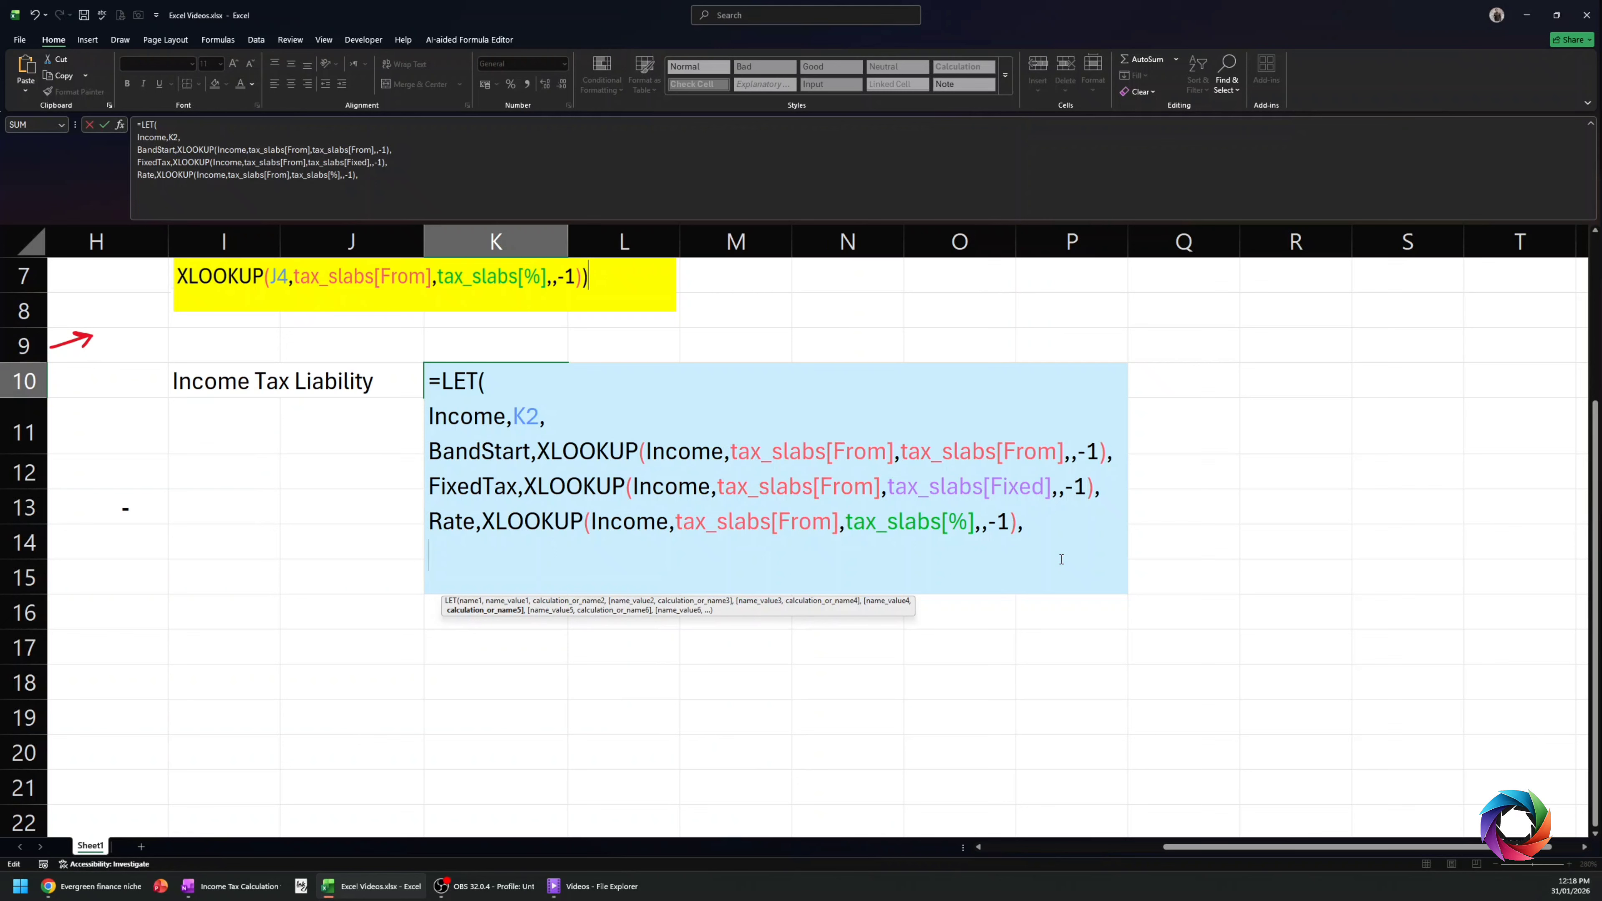
type("Excess,(")
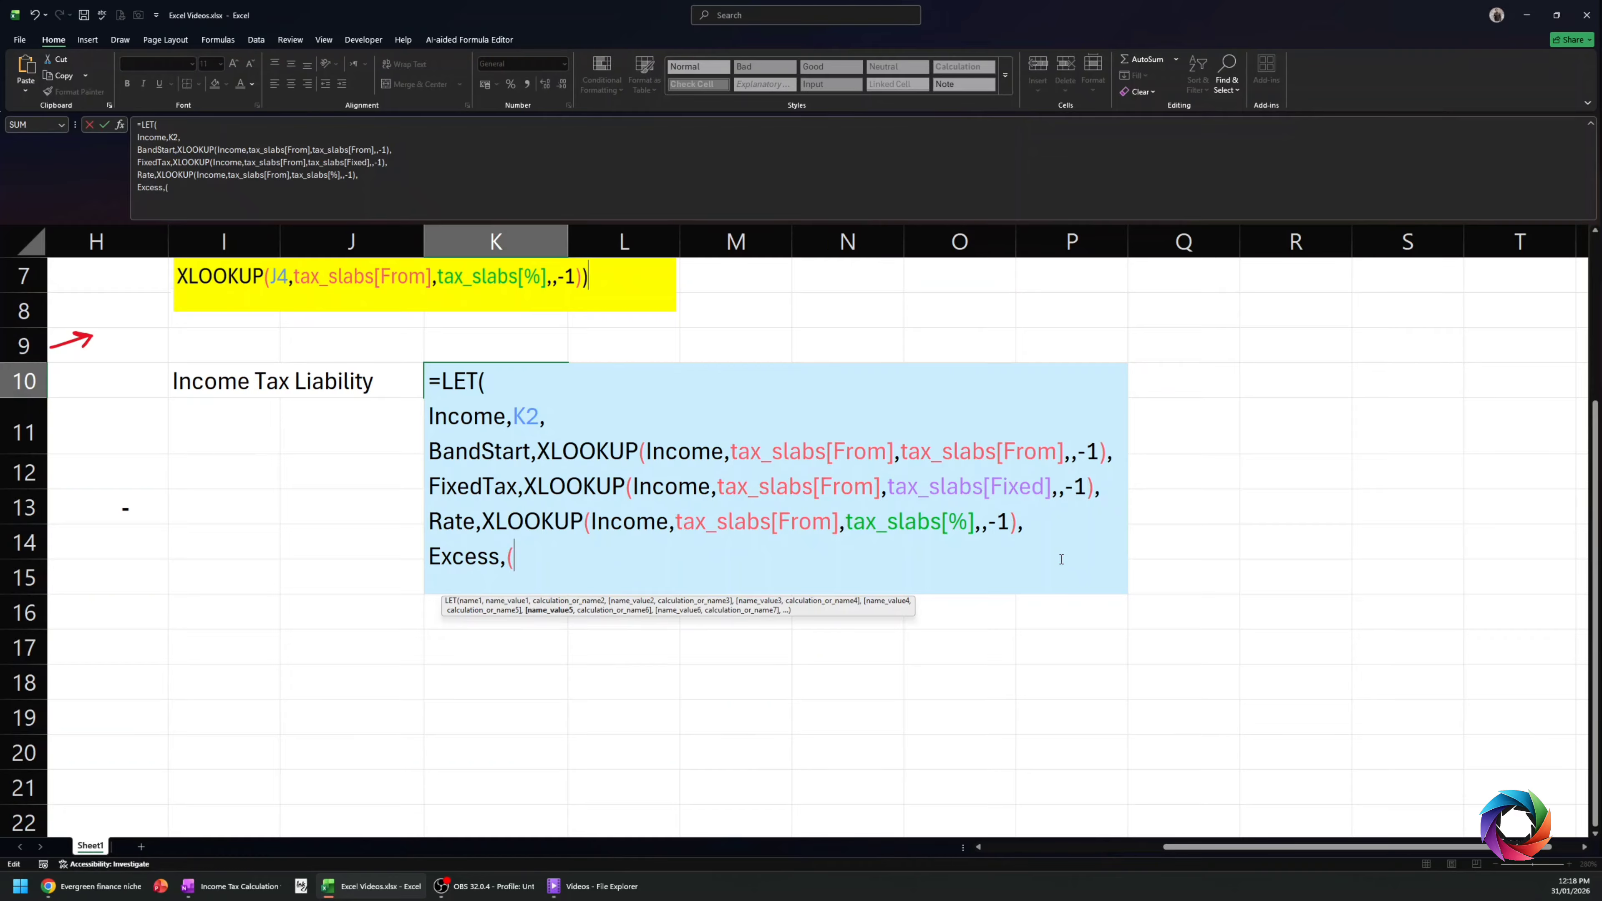
type("Income")
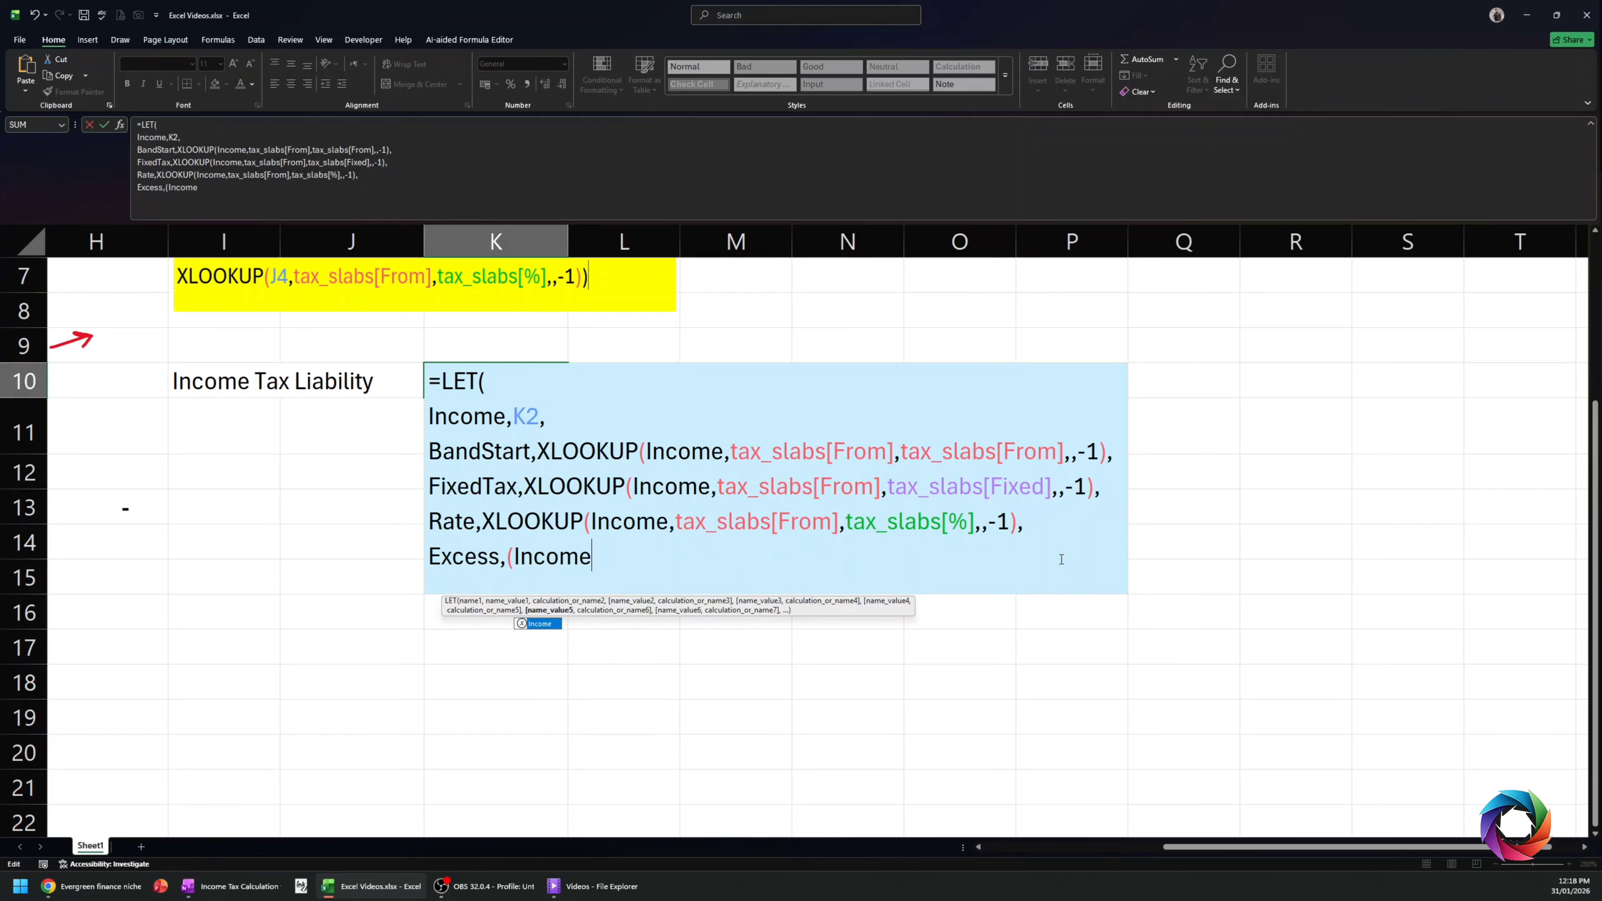
key("Tab")
type("-Ba")
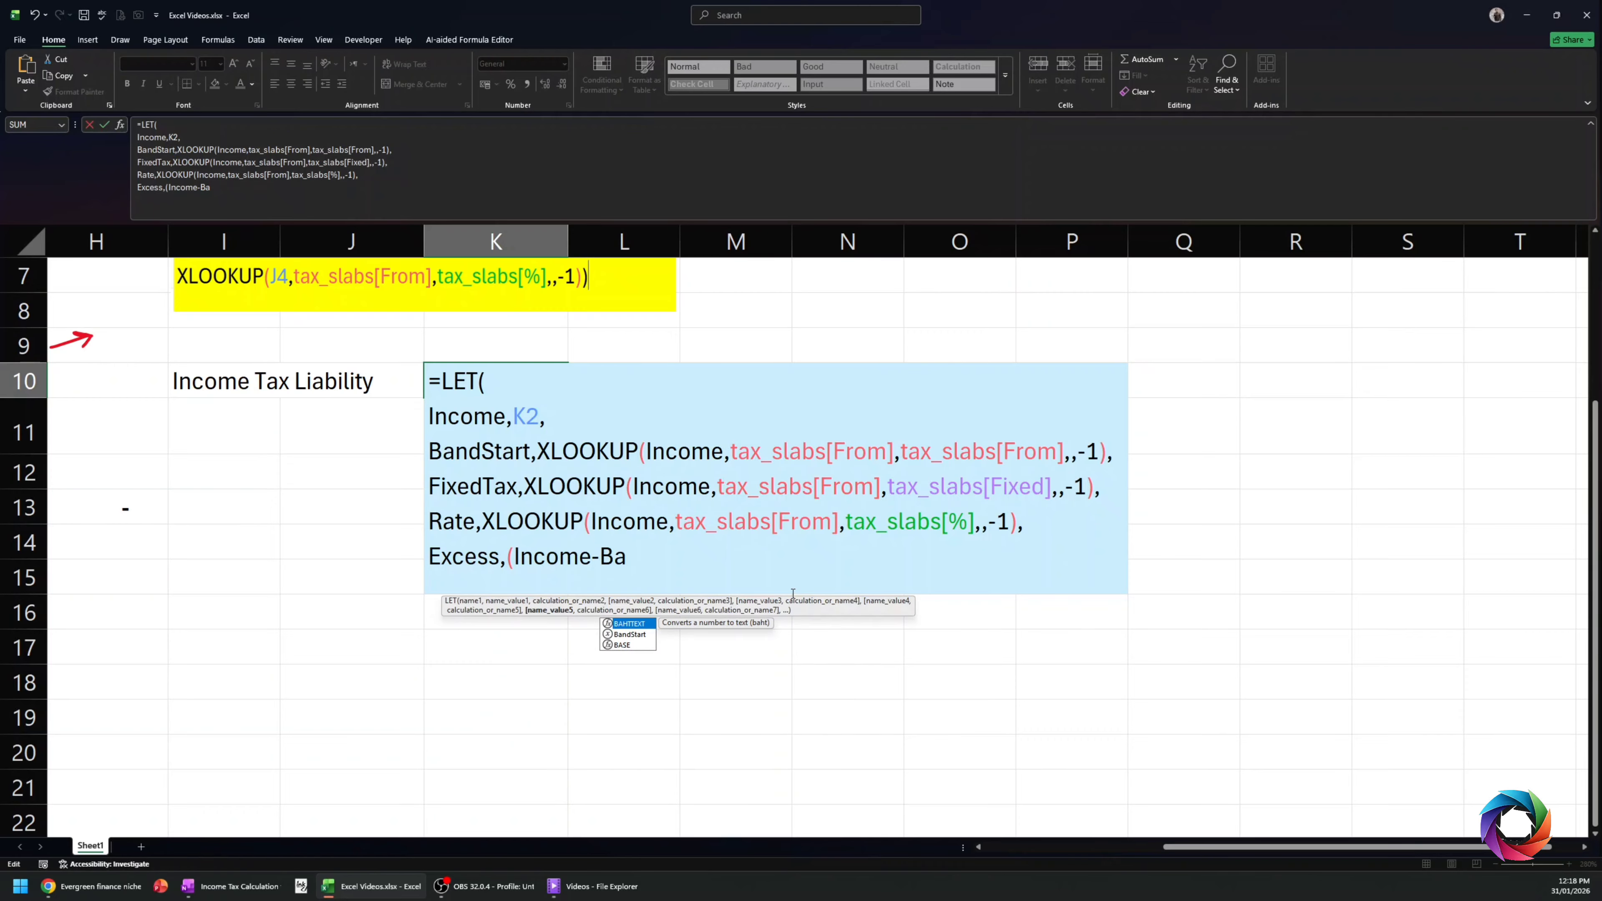
type("nds")
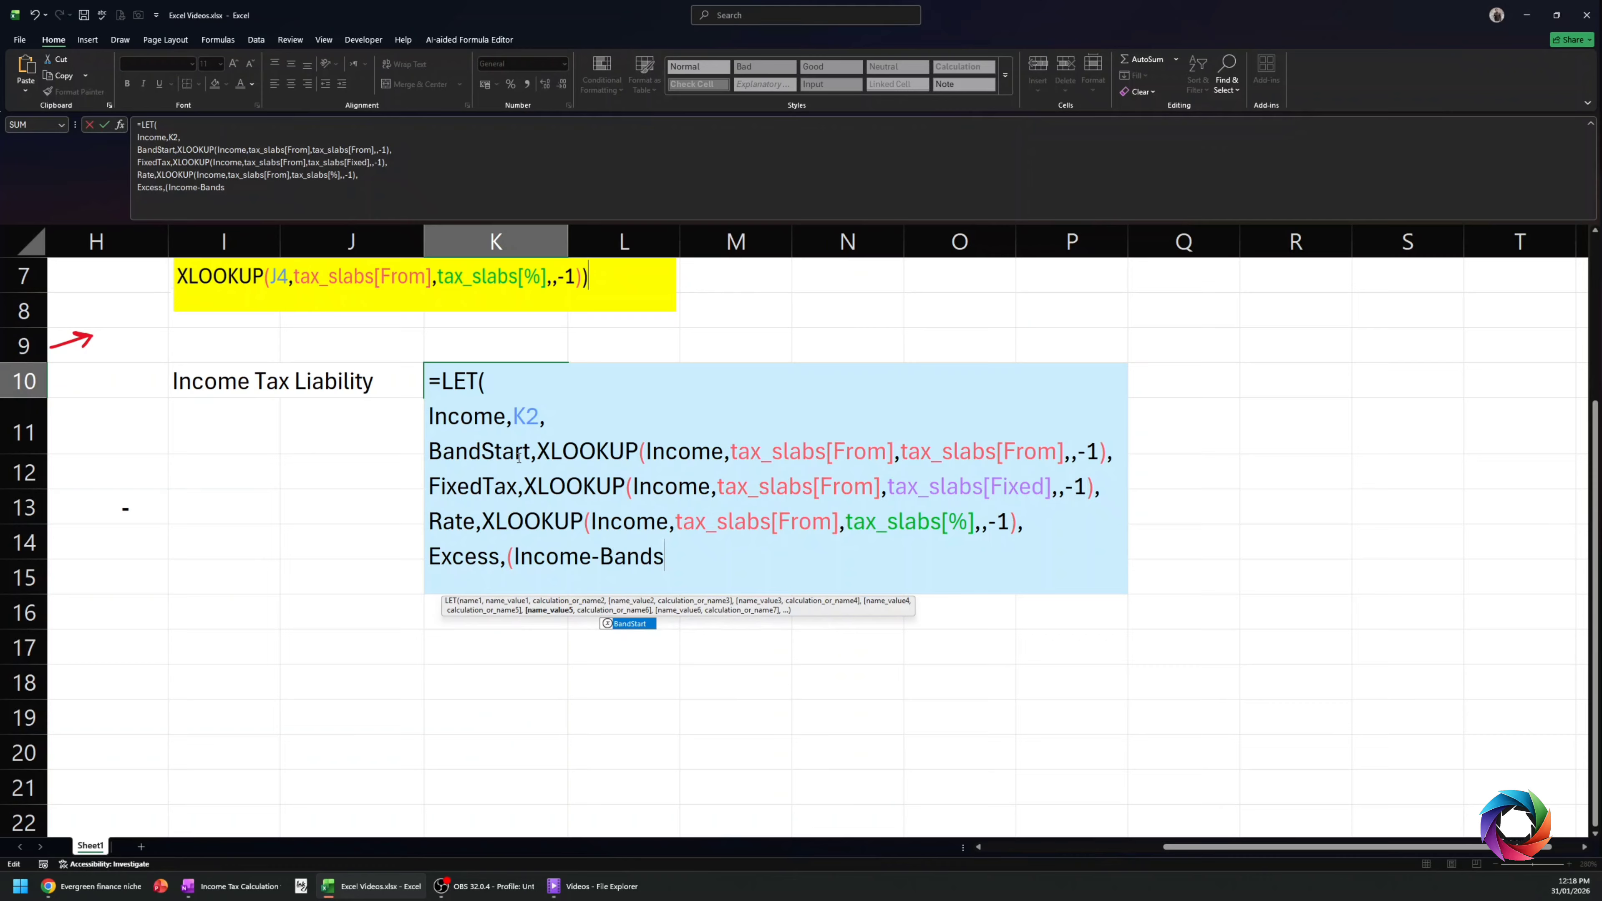
key("Tab")
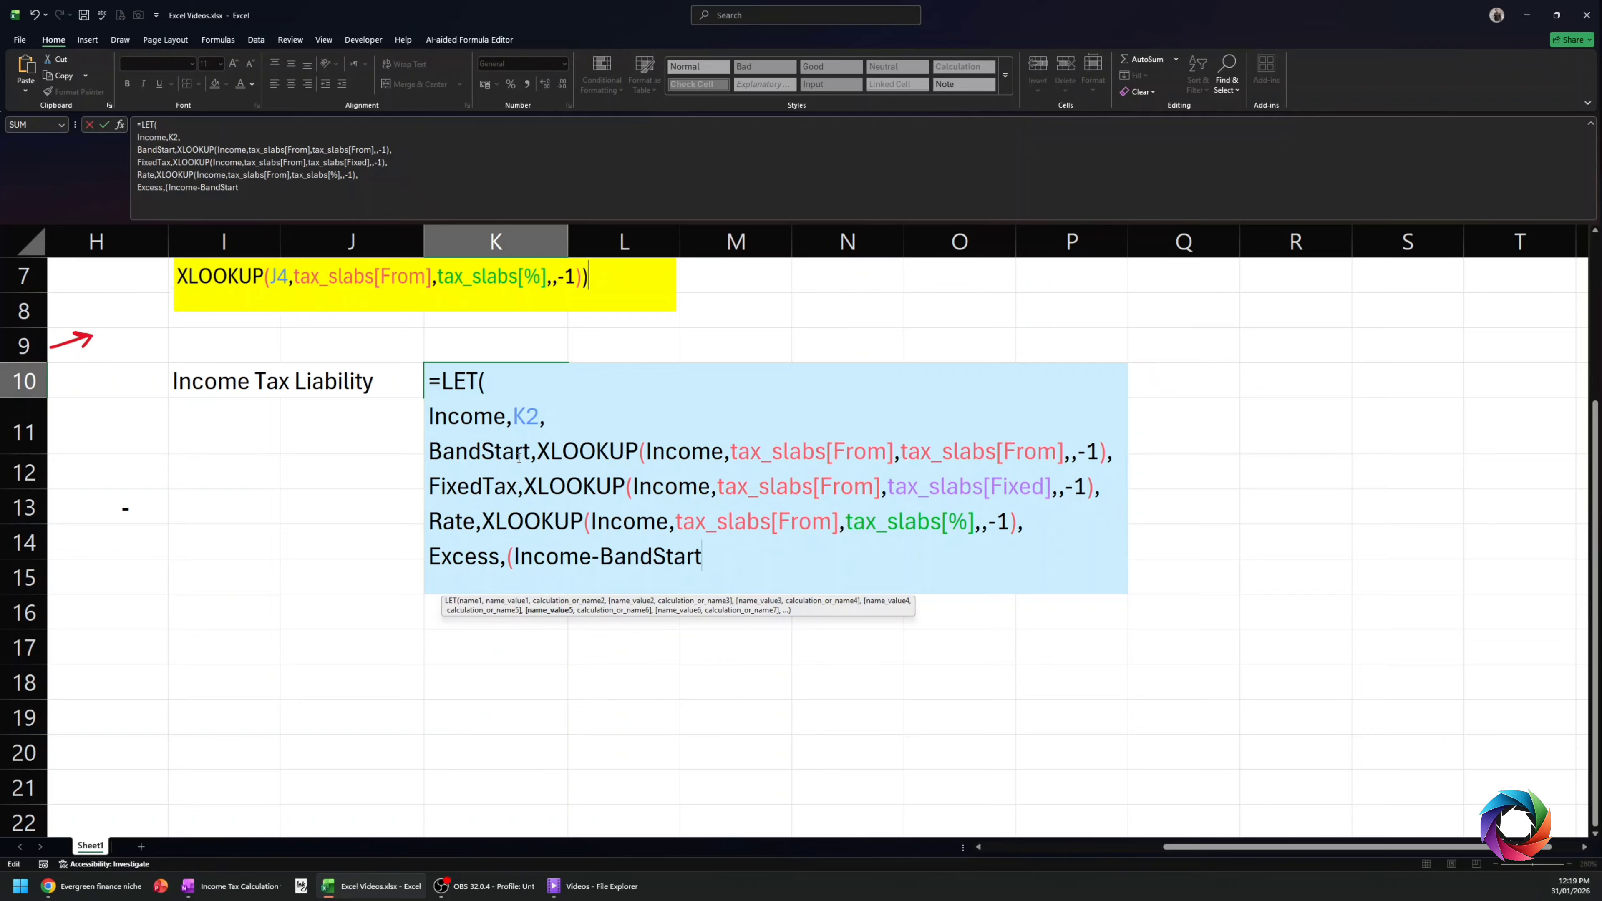
type("+1),")
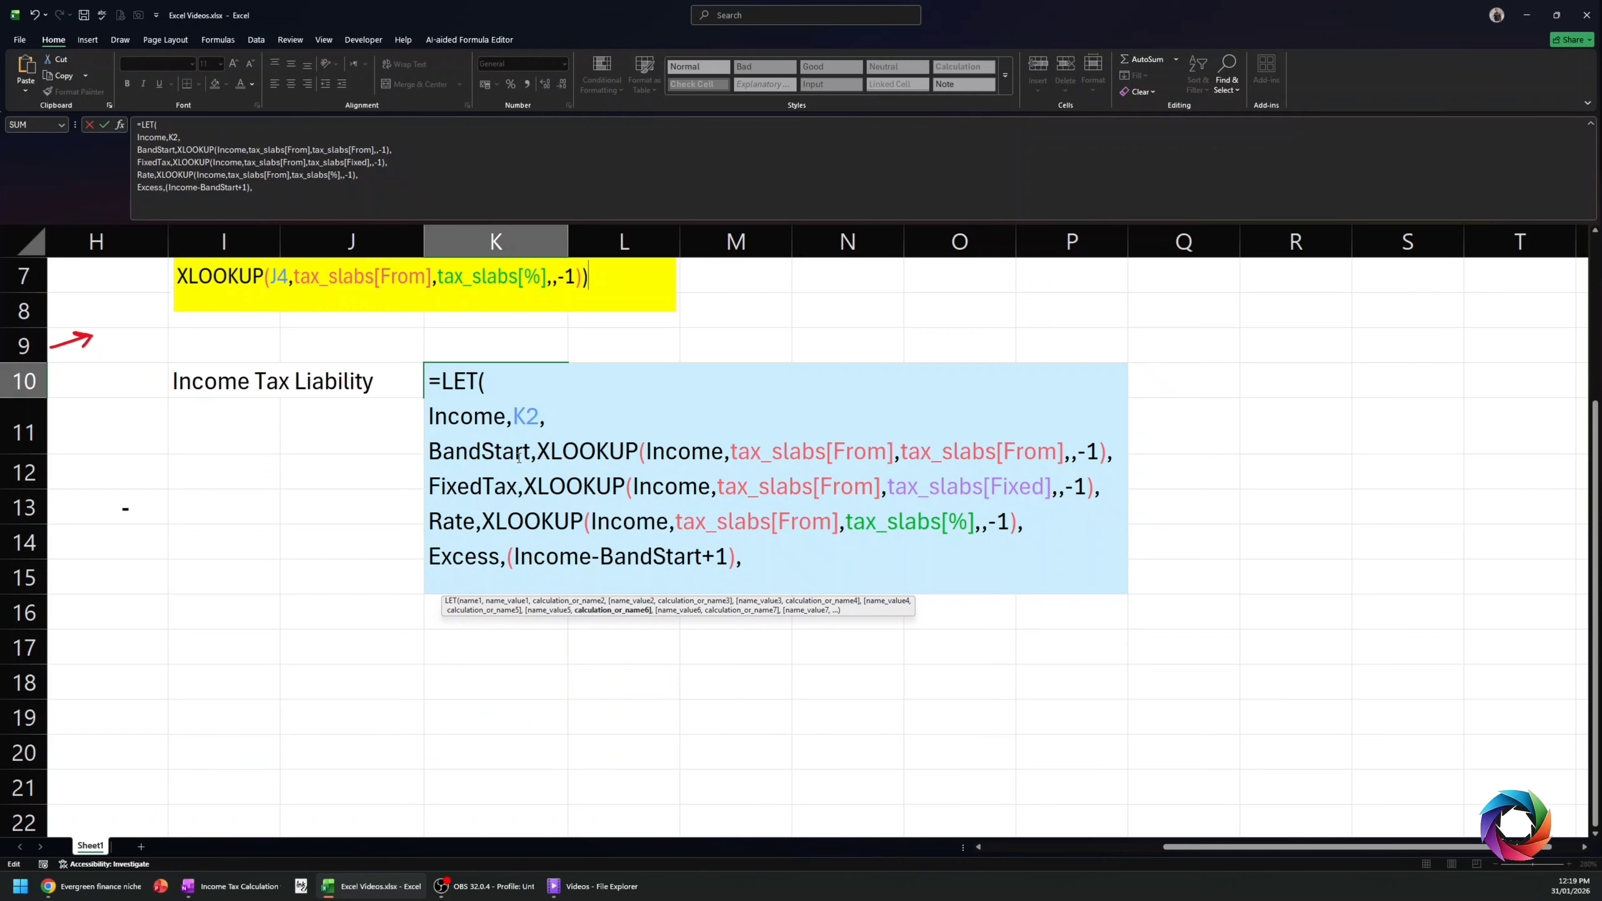
- Complete the LET formula in K10 with (FixedTax+(Excess*Rate)) as the final calculation on a new line, and commit it
key("alt+Return")
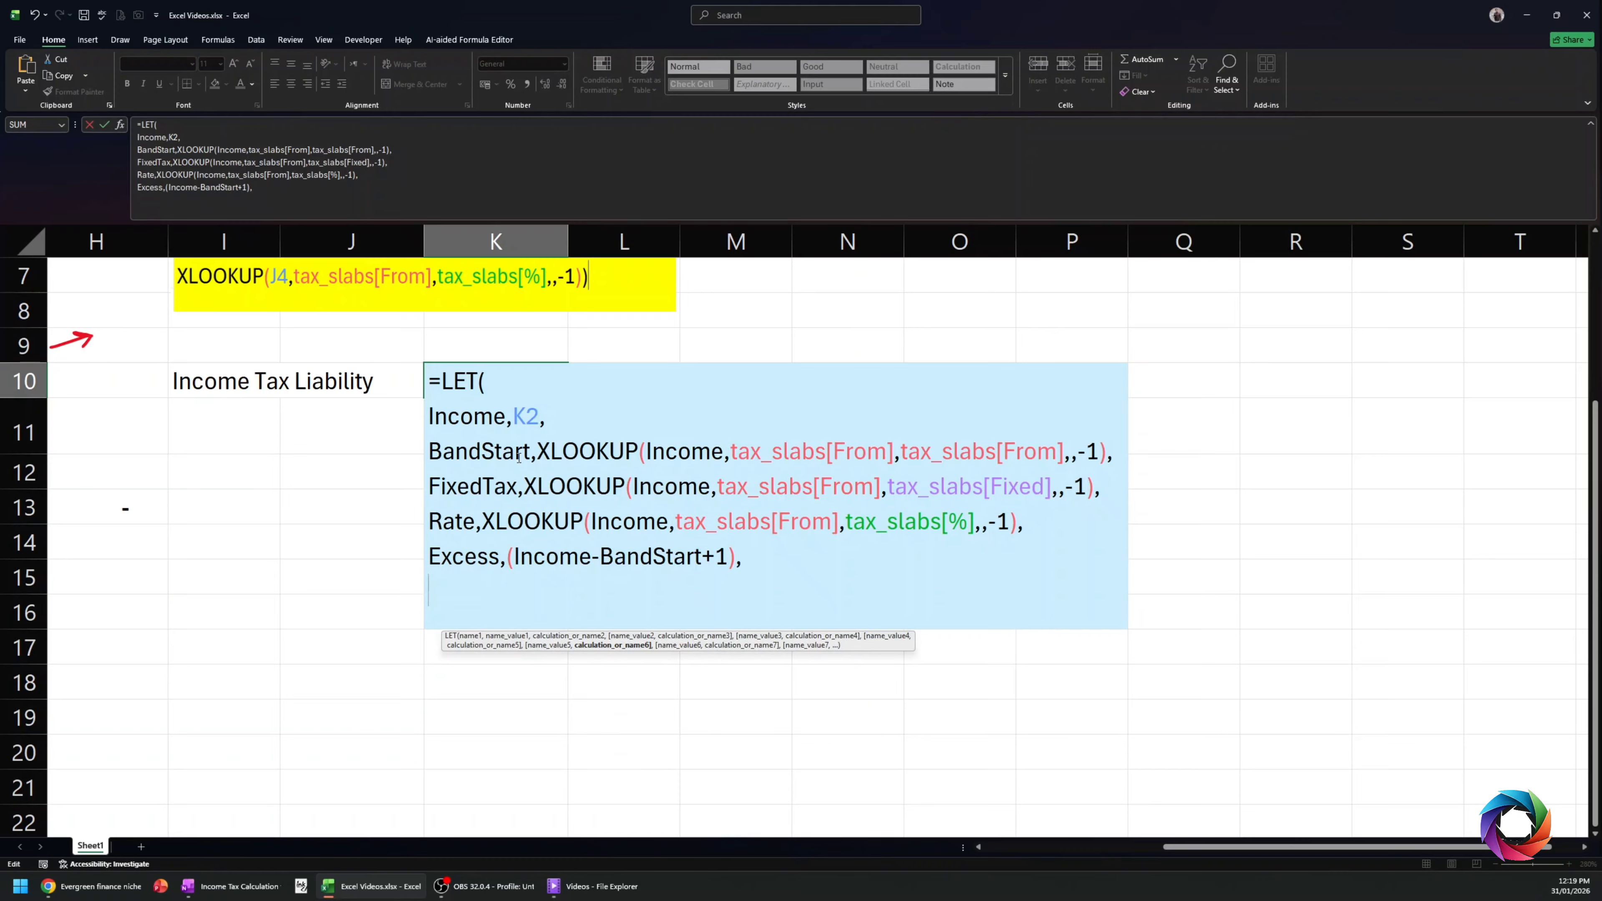
type("(Fixed")
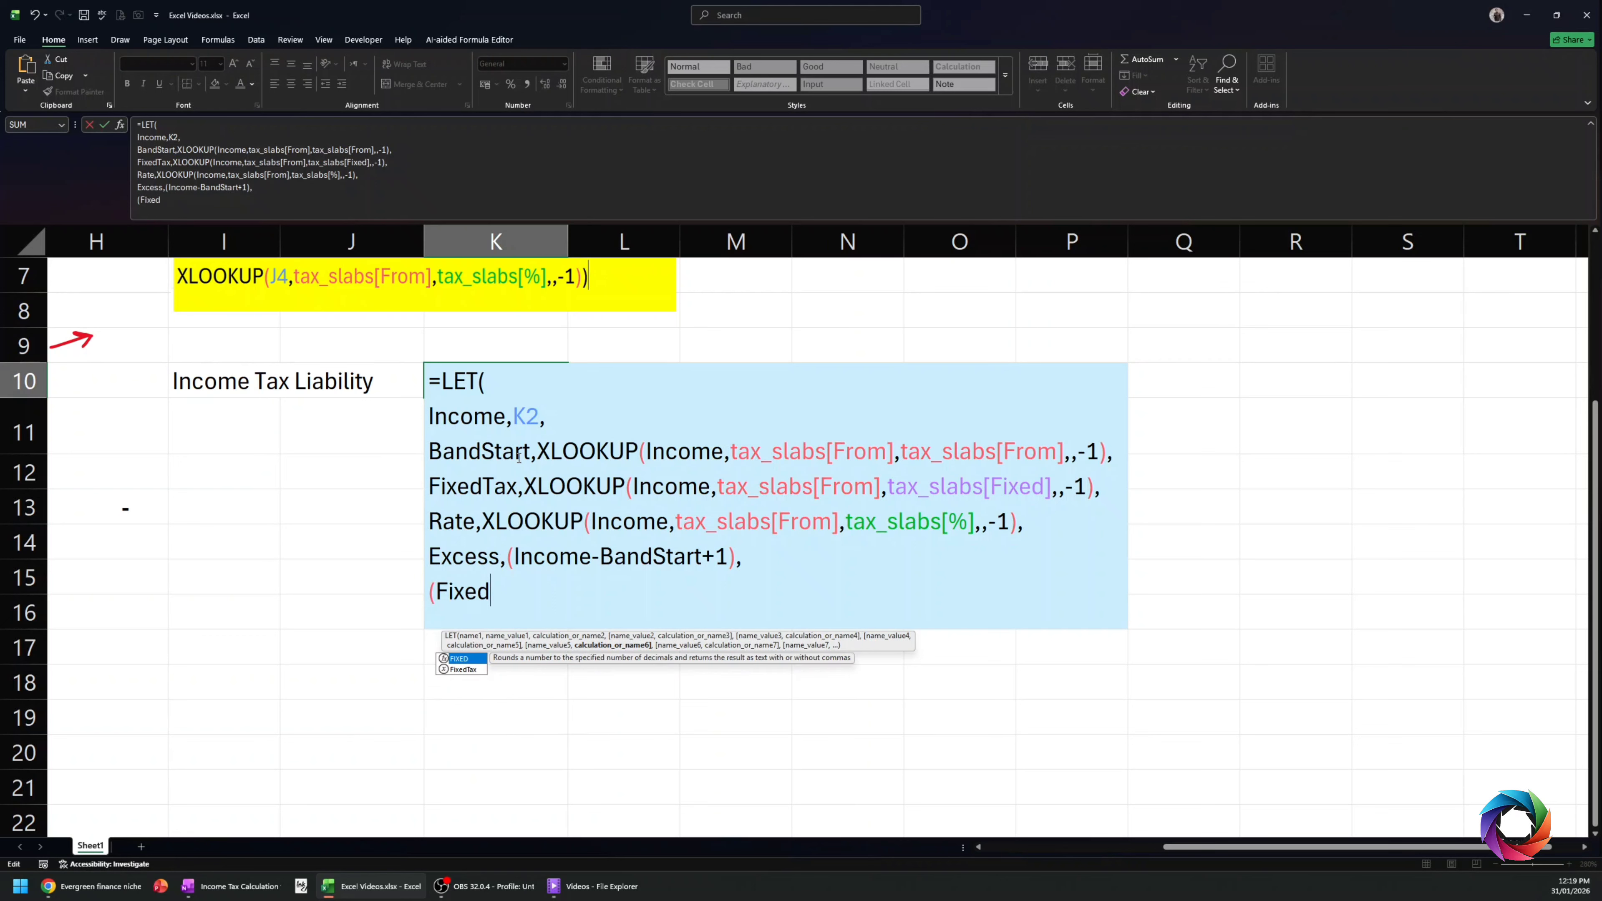
key("Down")
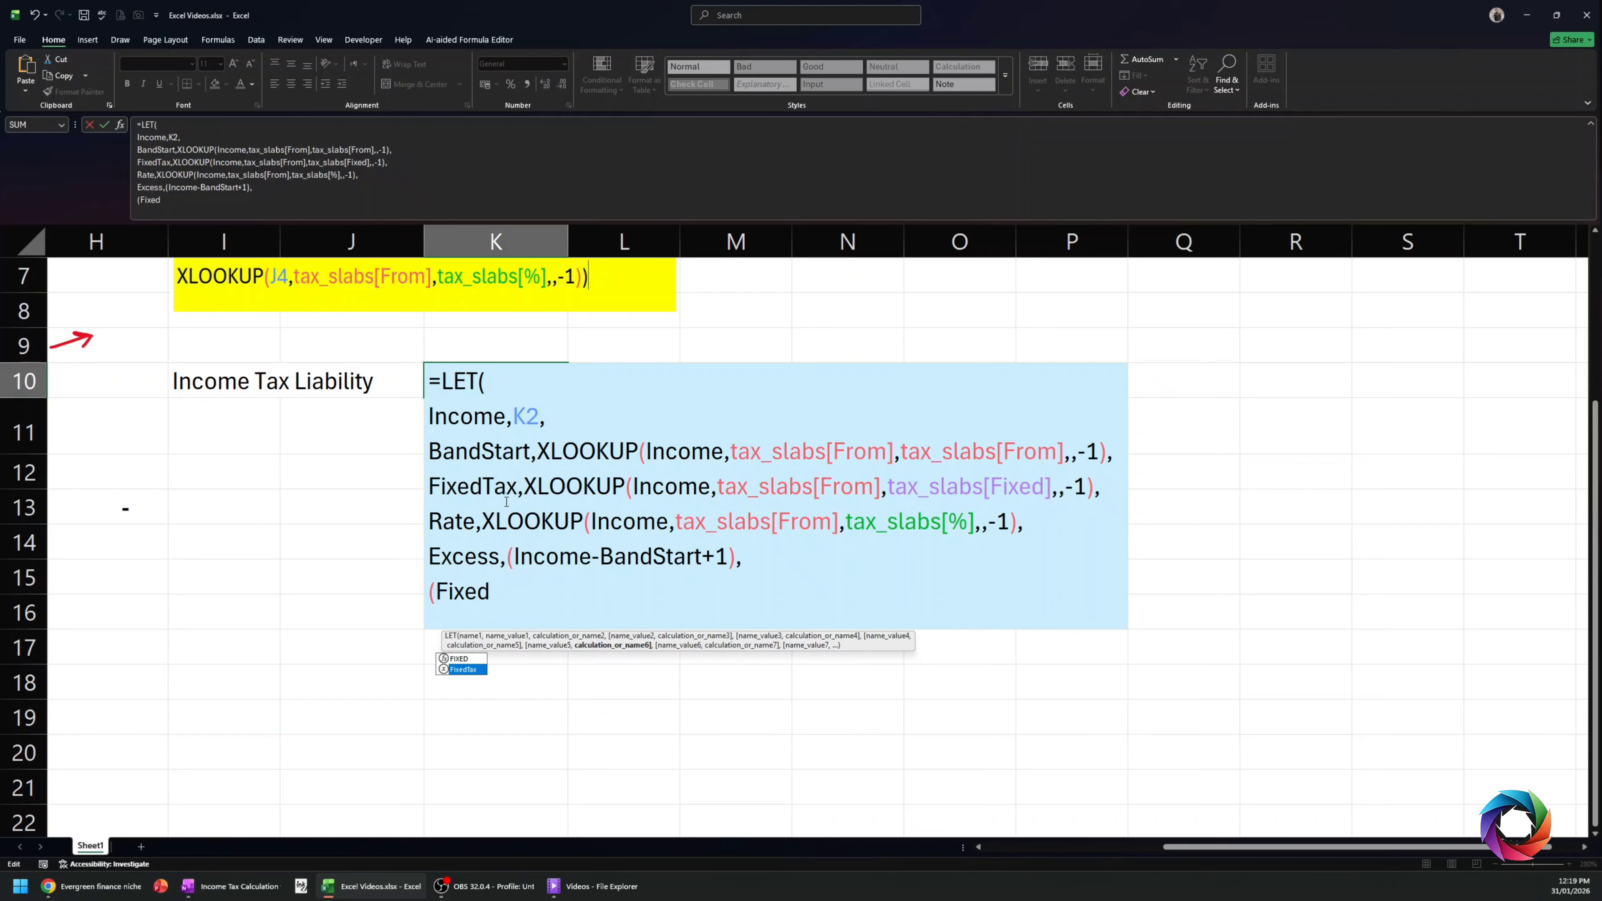
key("Tab")
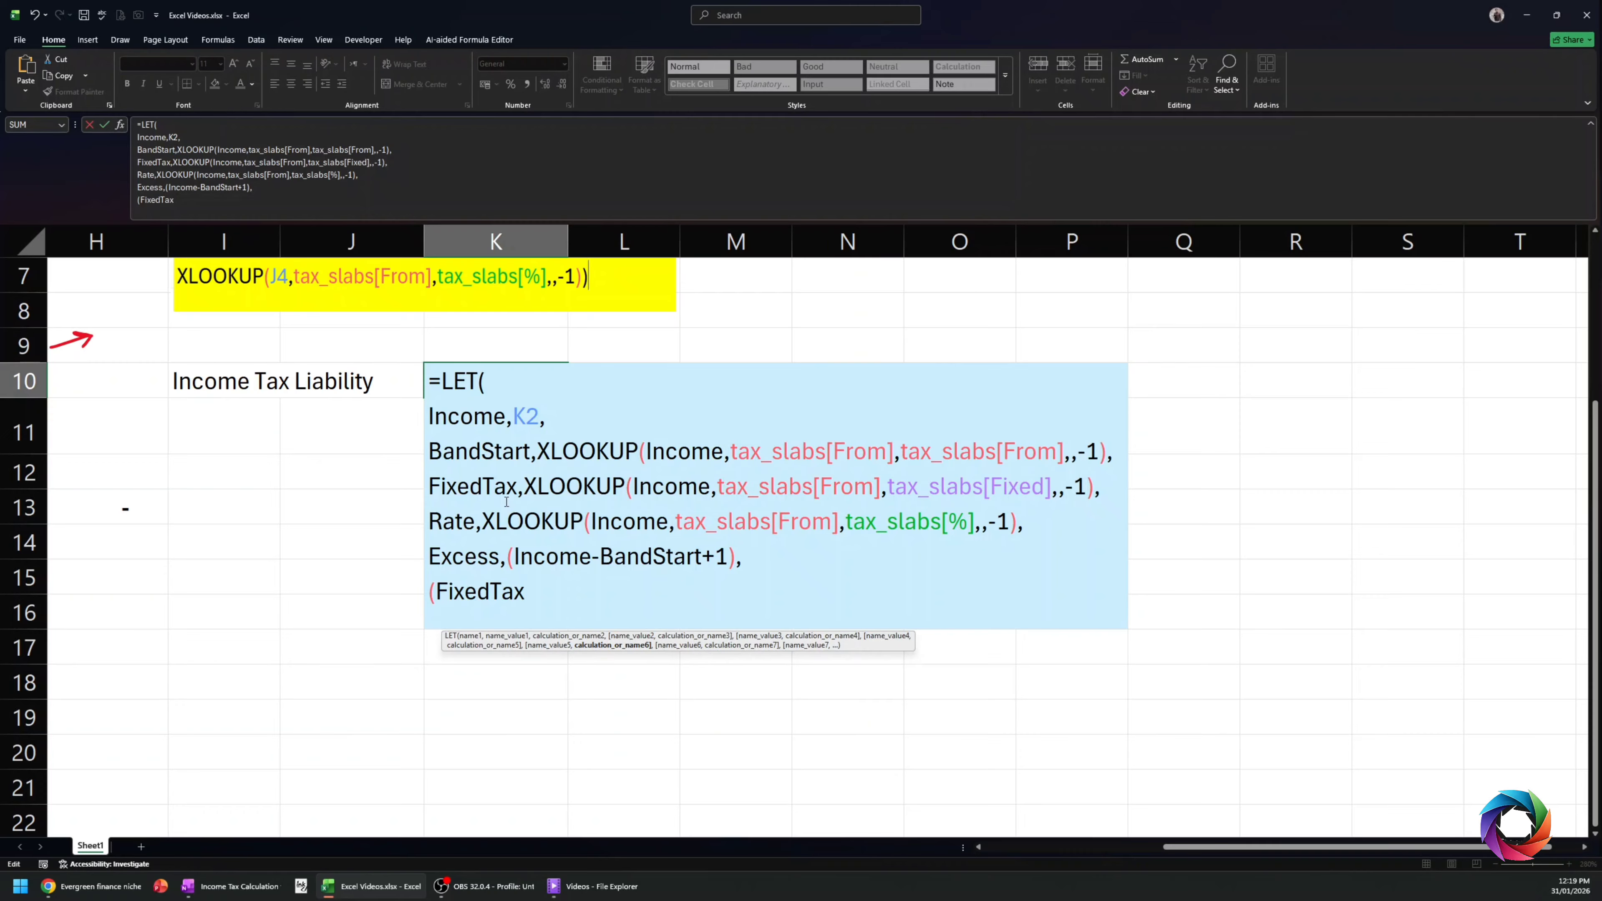
type("+(E")
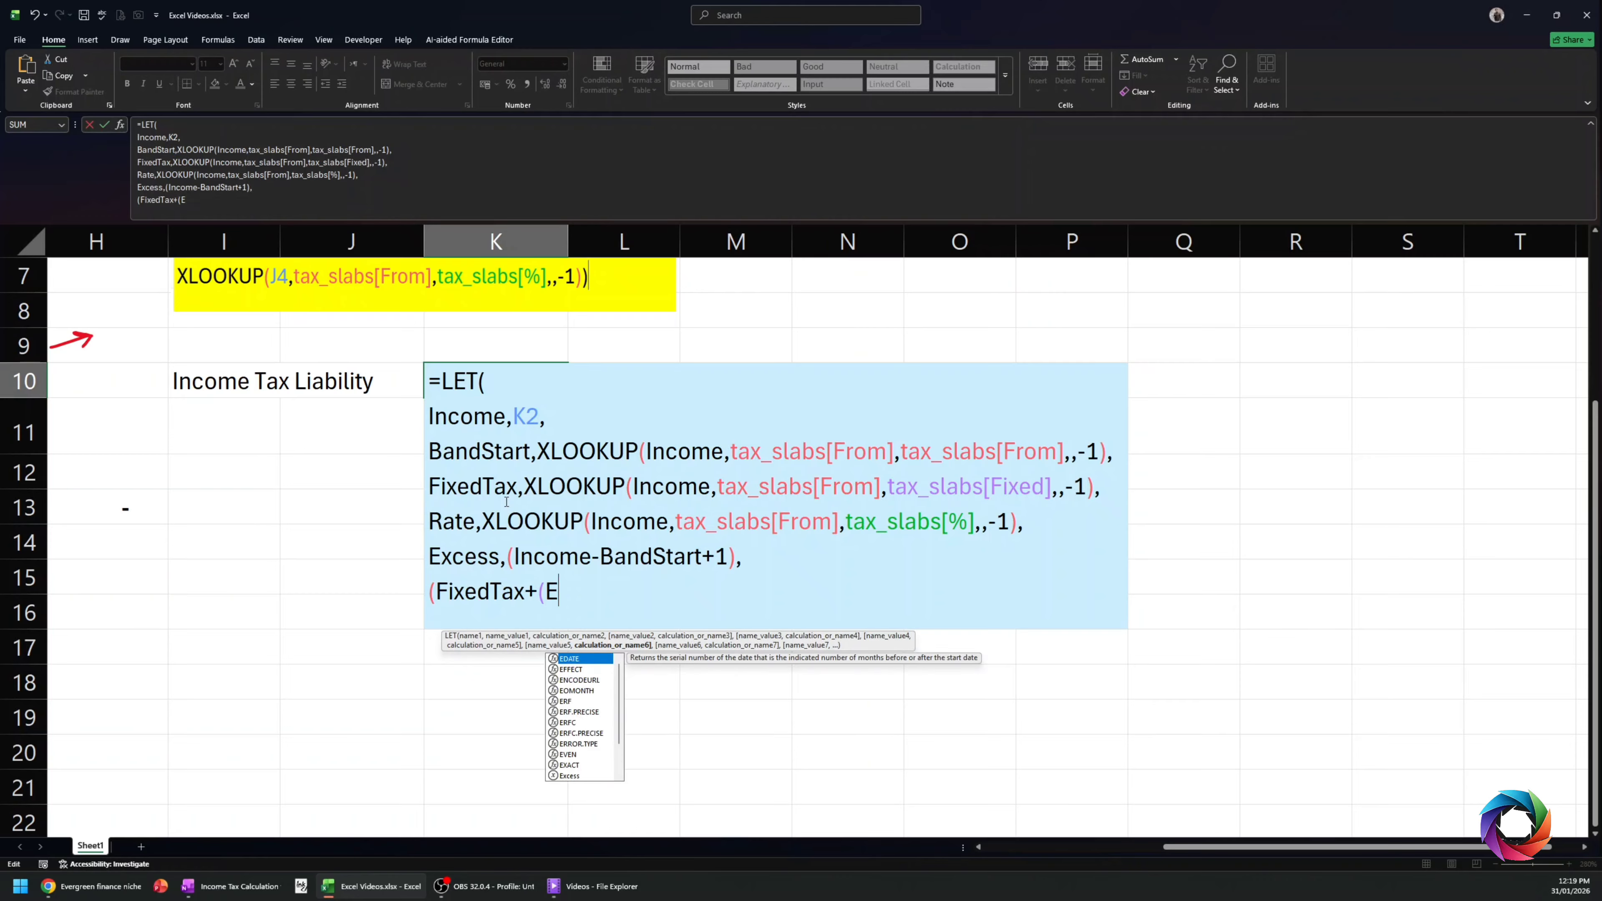
type("x")
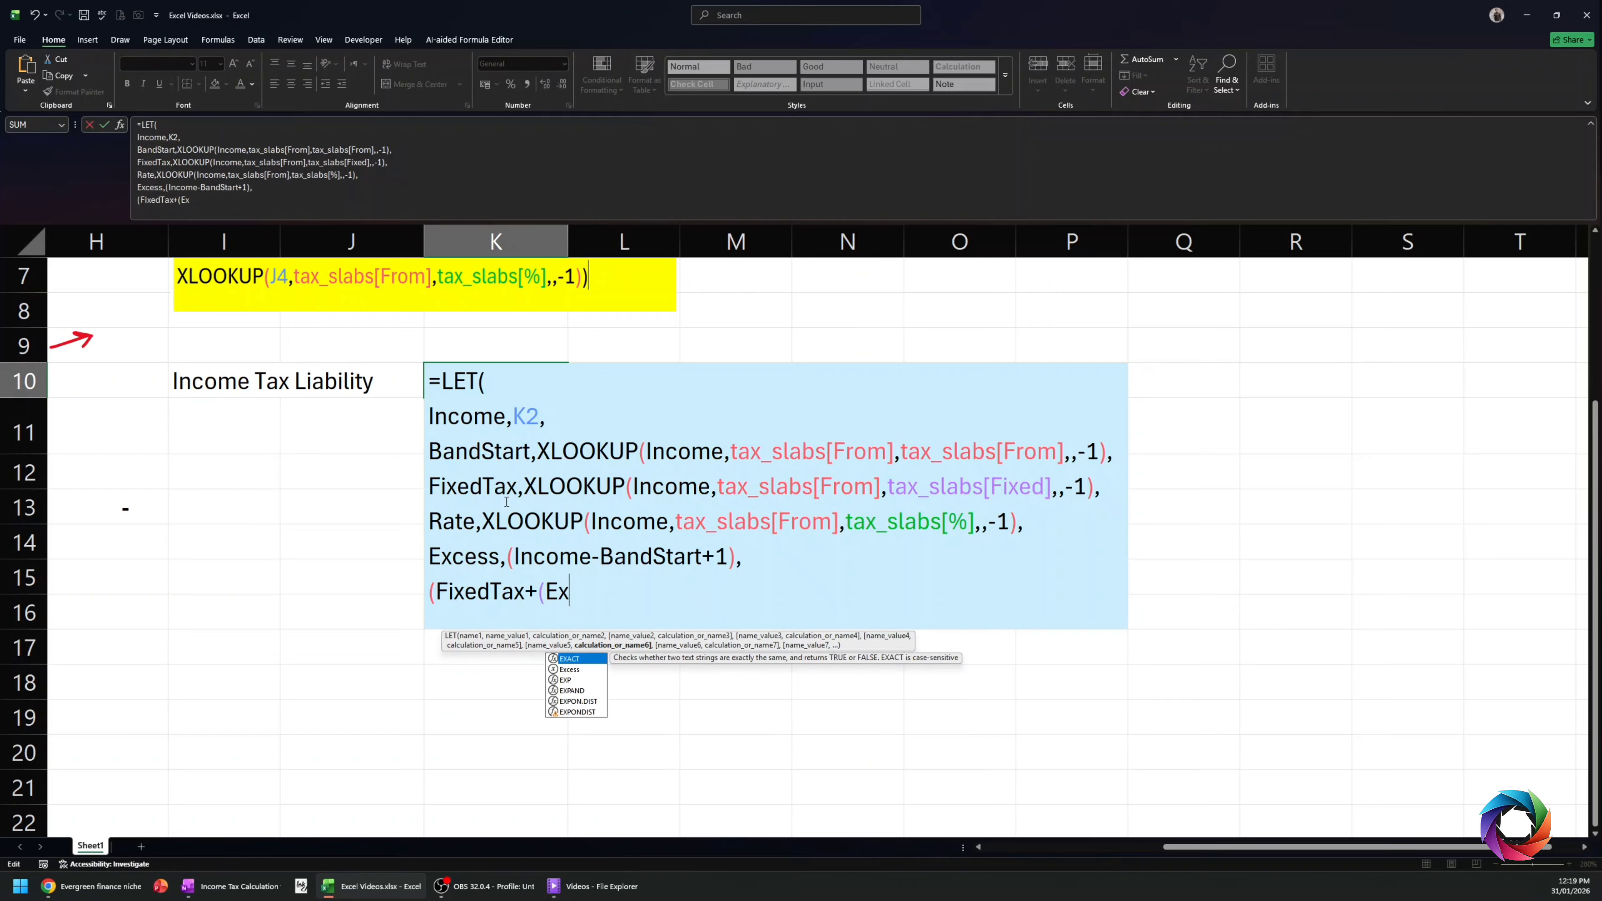
type("ce")
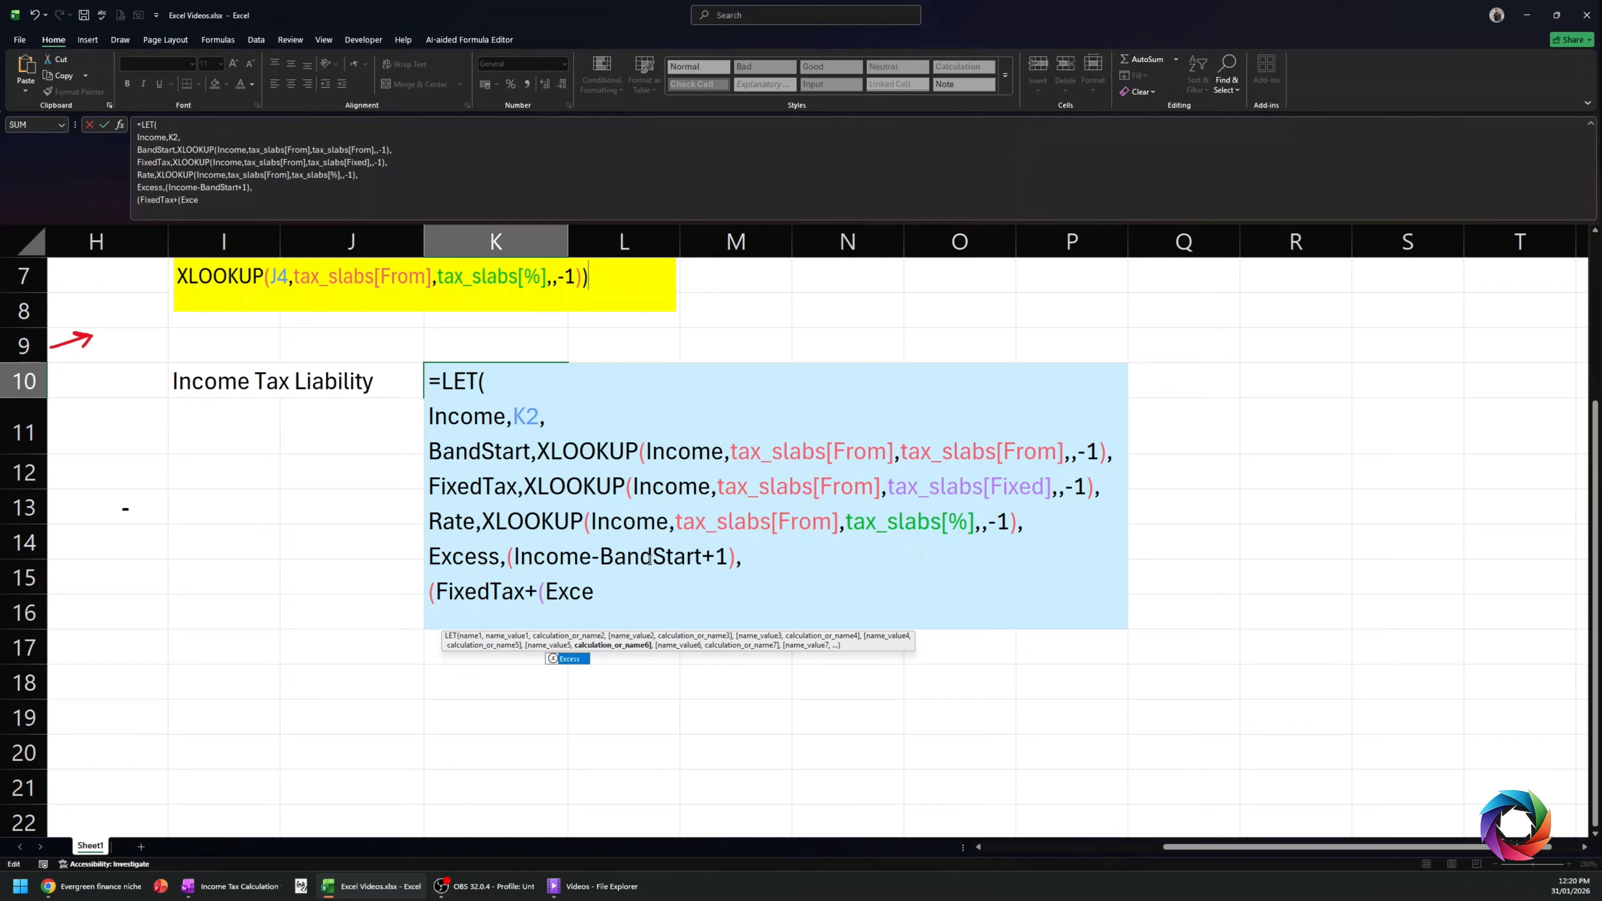
key("Tab")
type("*r")
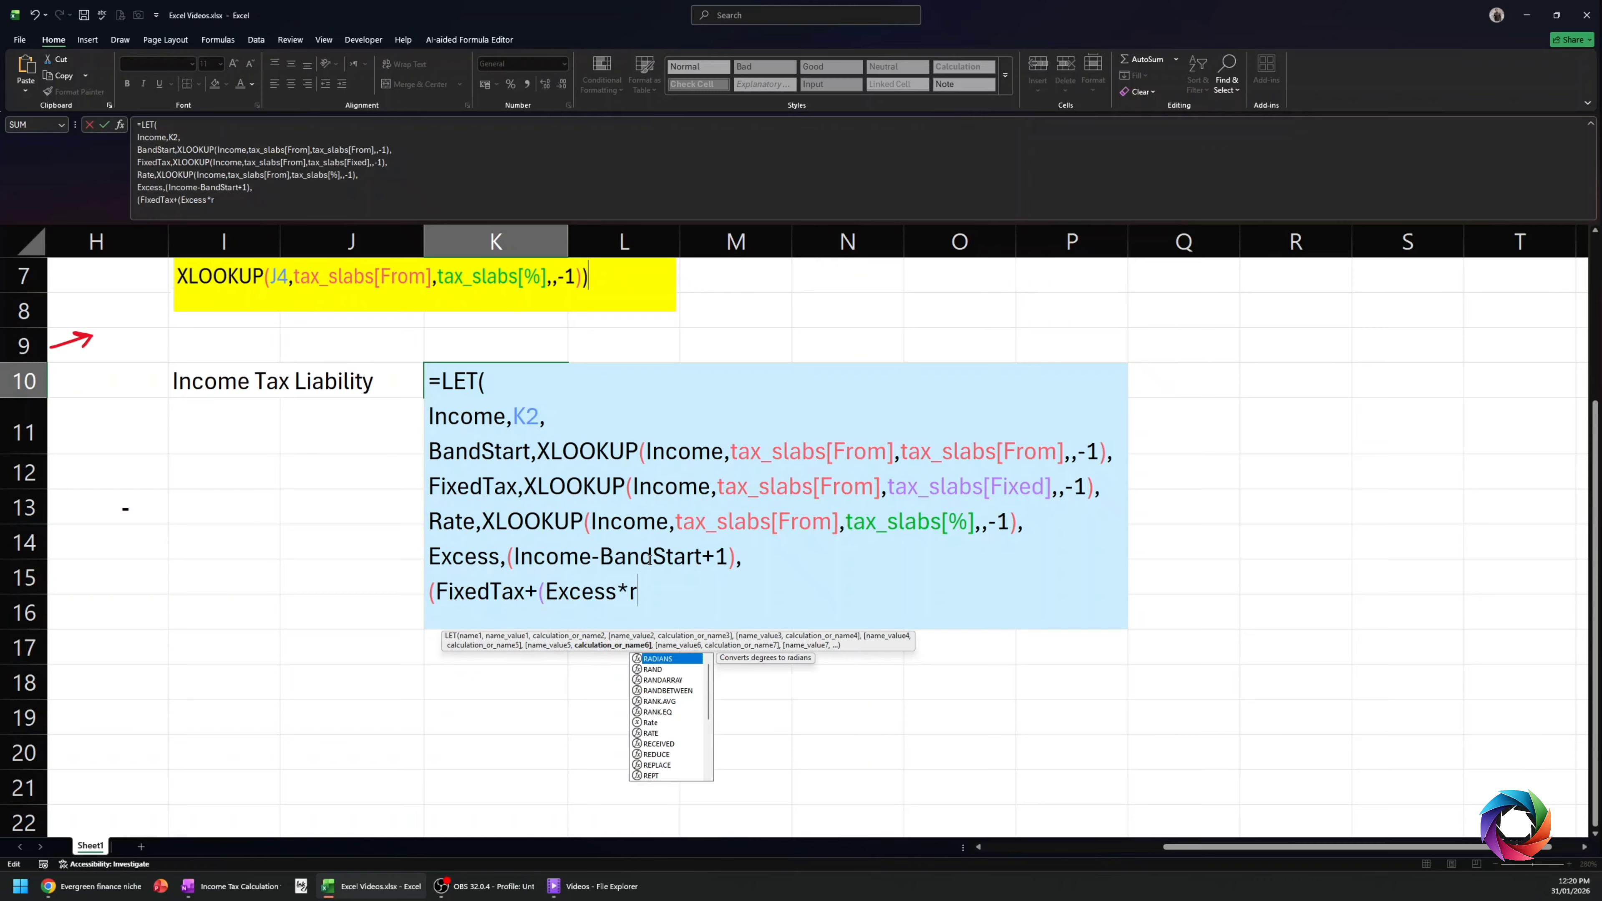
type("ate")
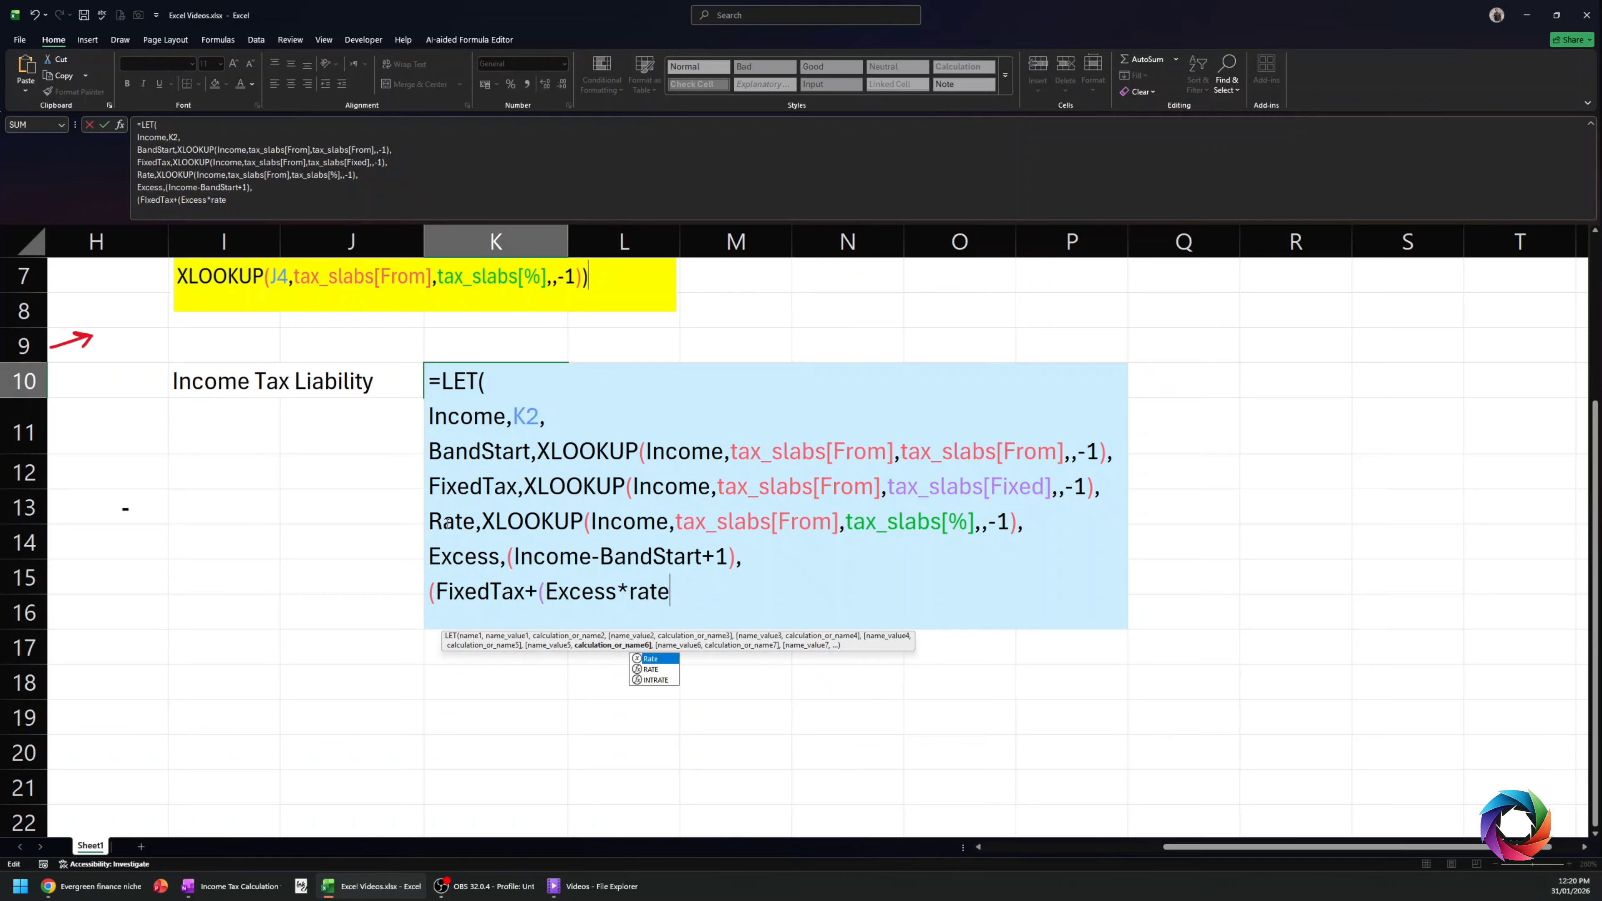
key("Tab")
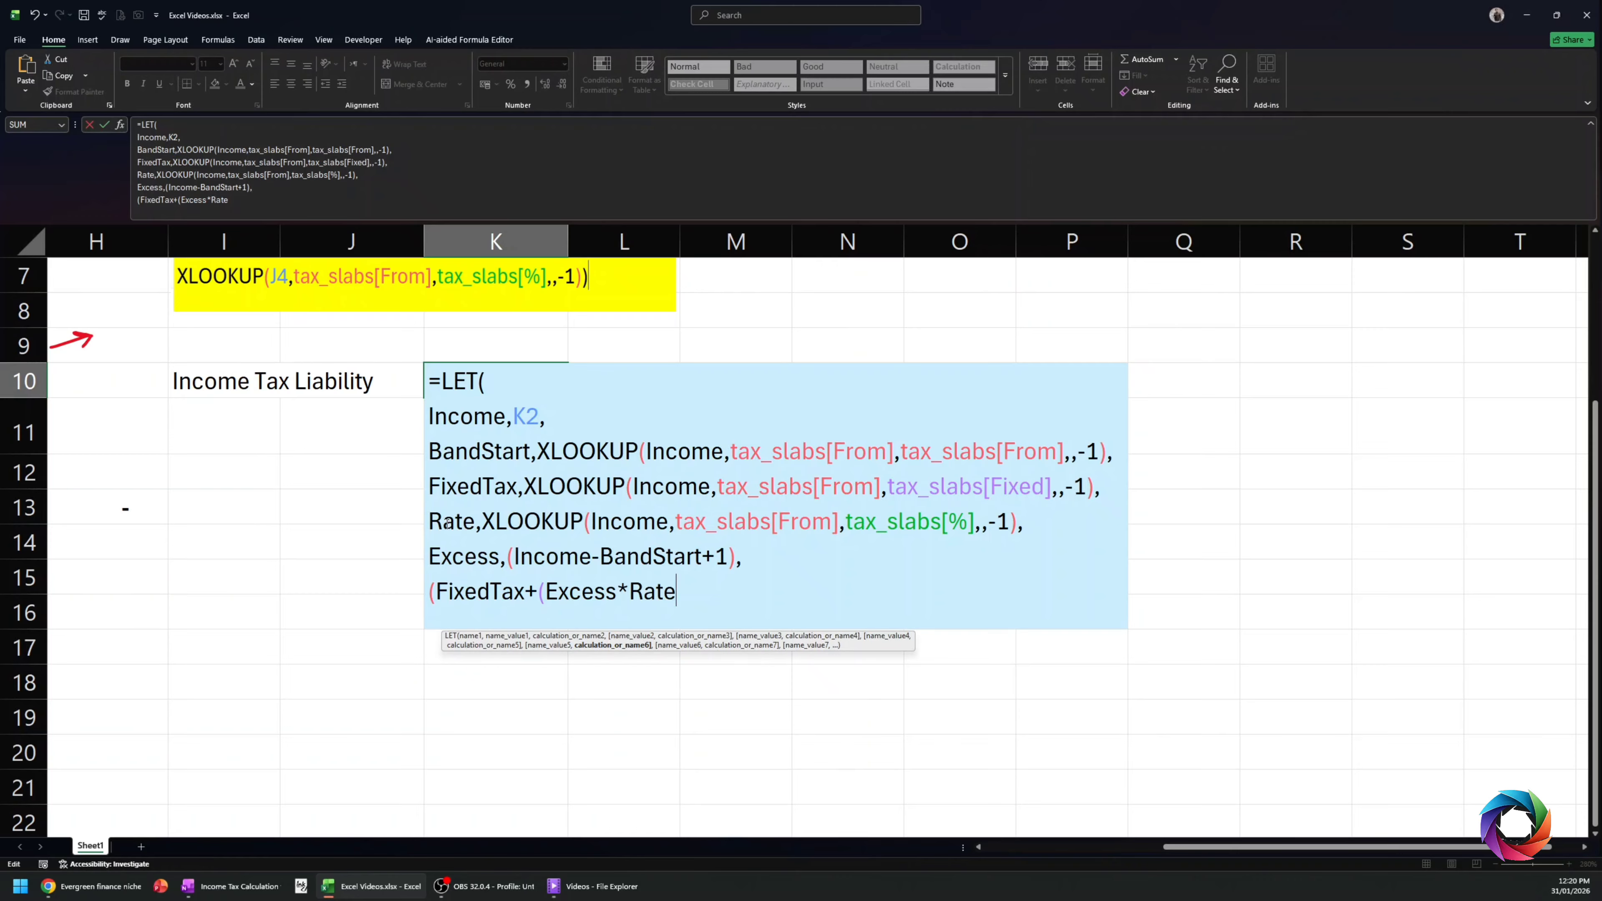
type(")))")
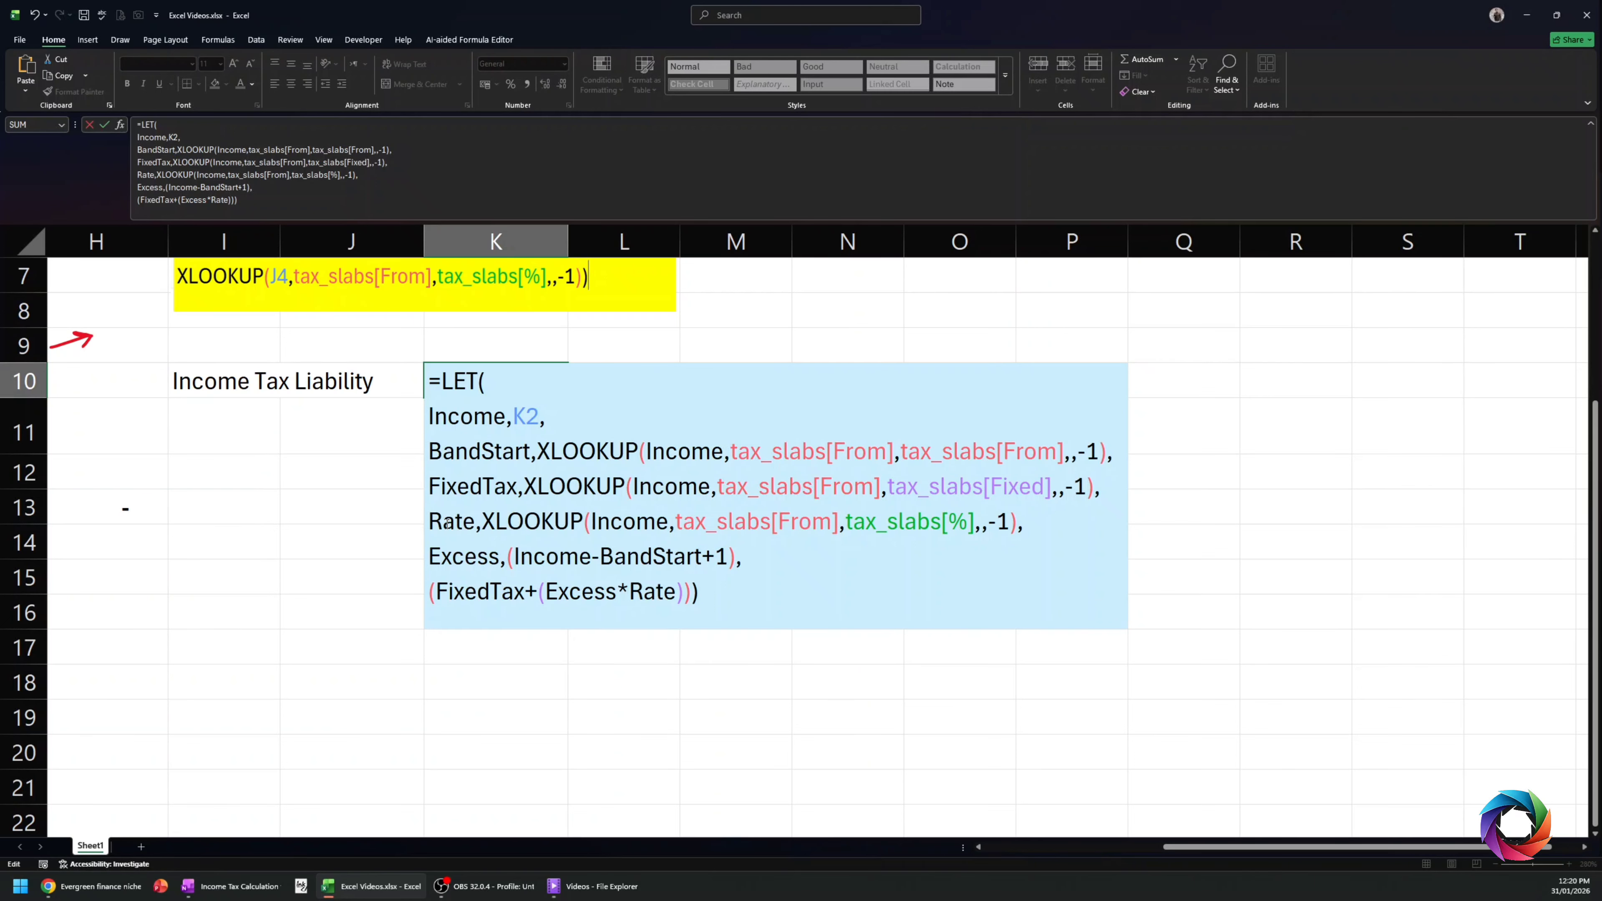
key("Return")
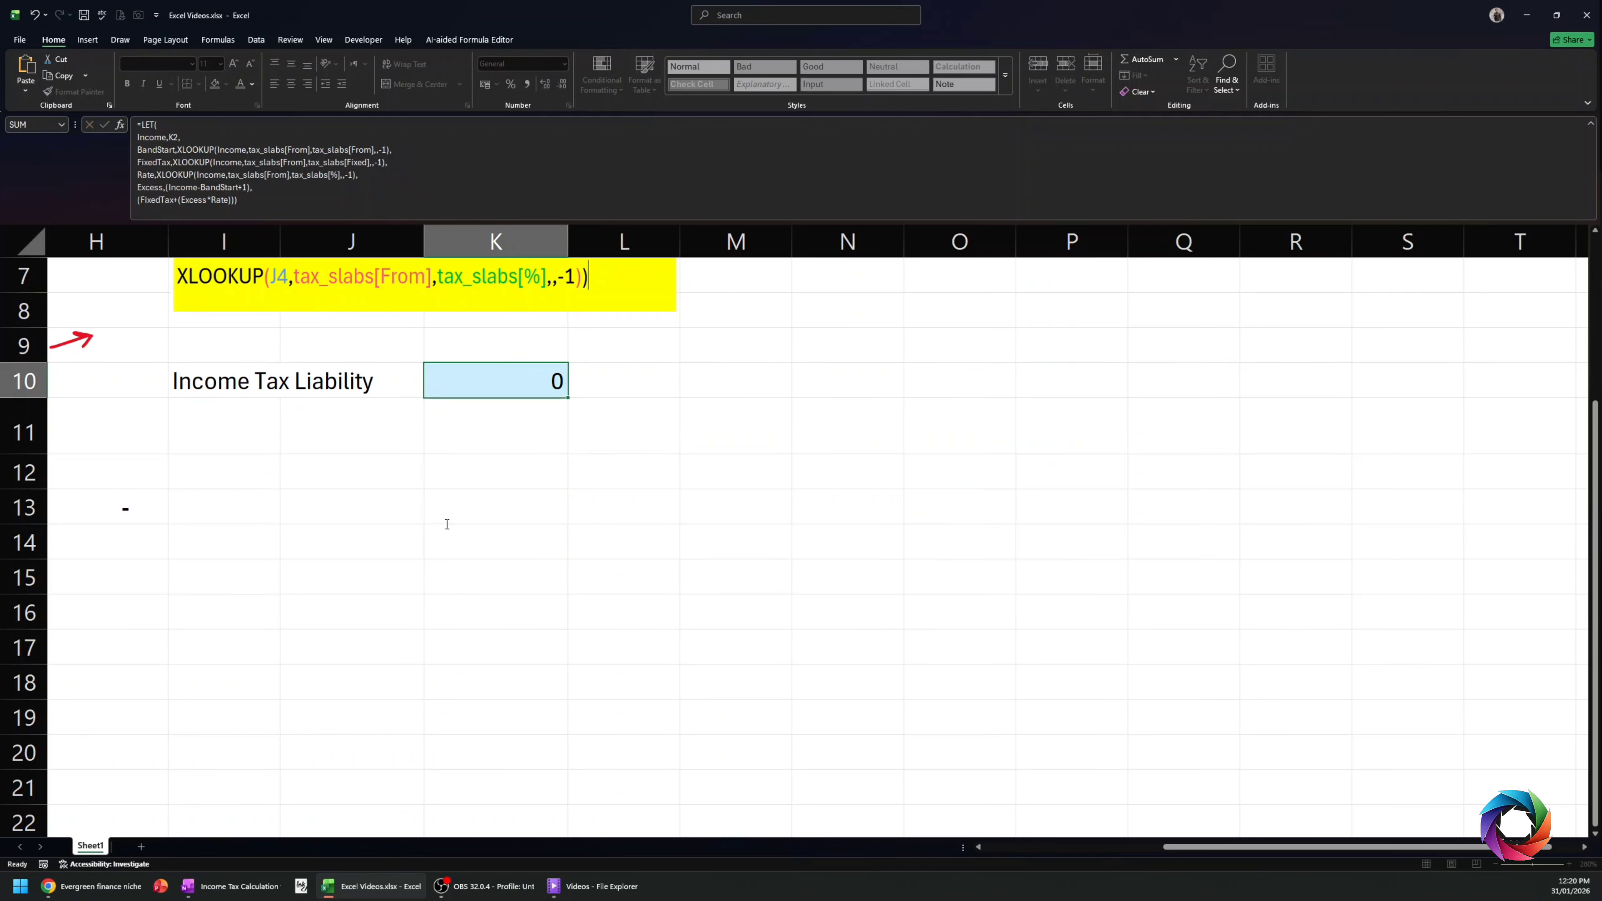
- Apply the comma number style to the Income Tax Liability result in K10
key("Up")
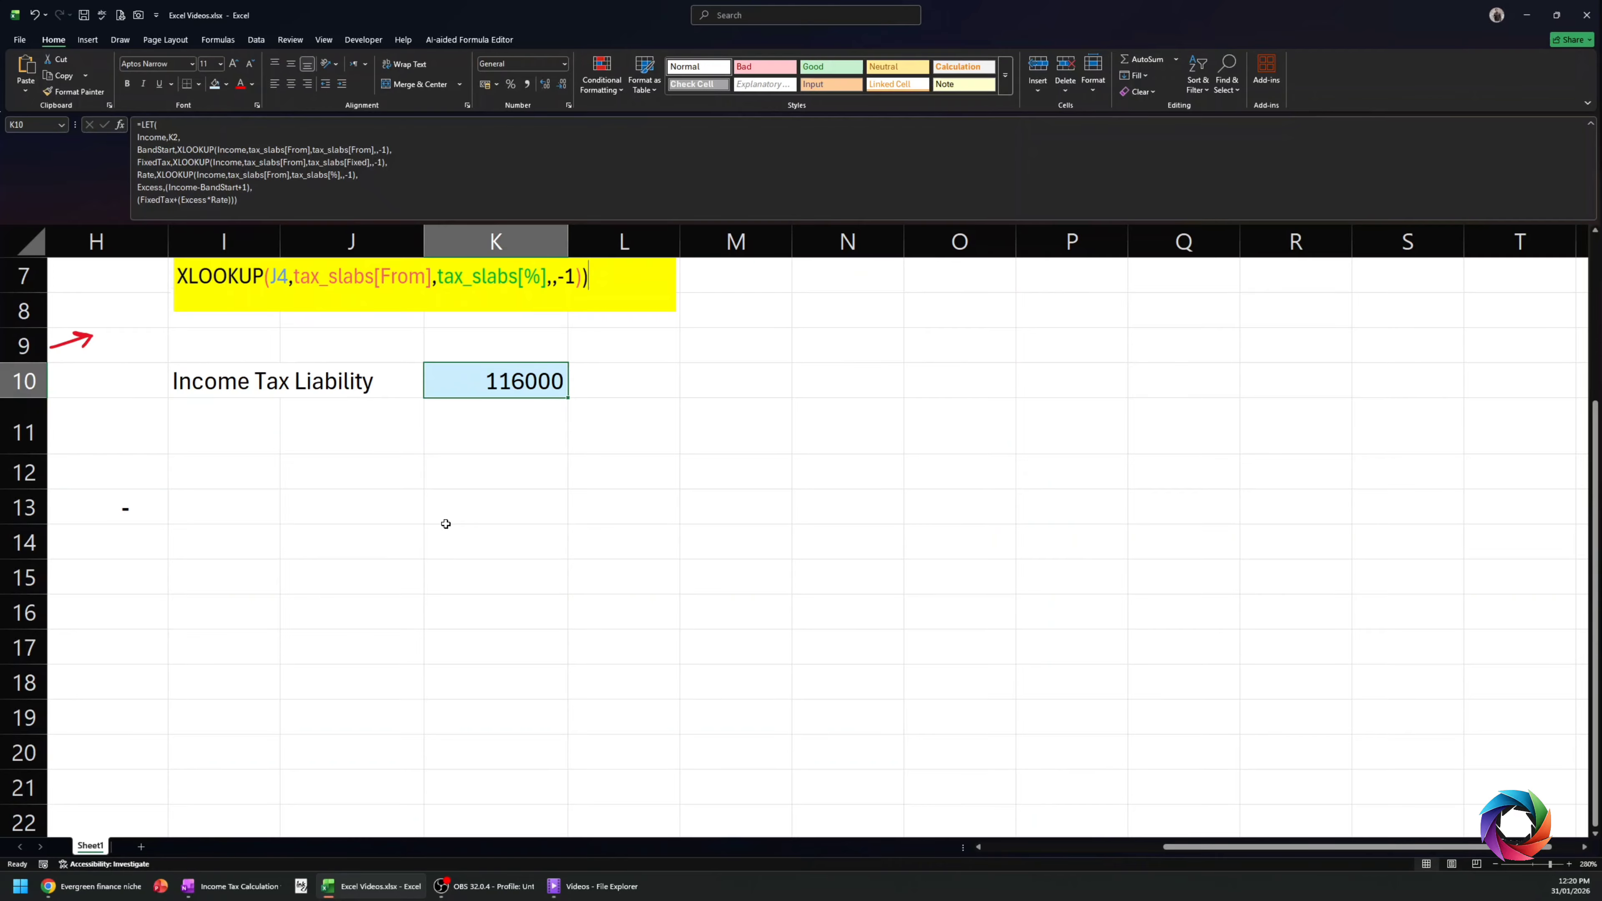
left_click(528, 85)
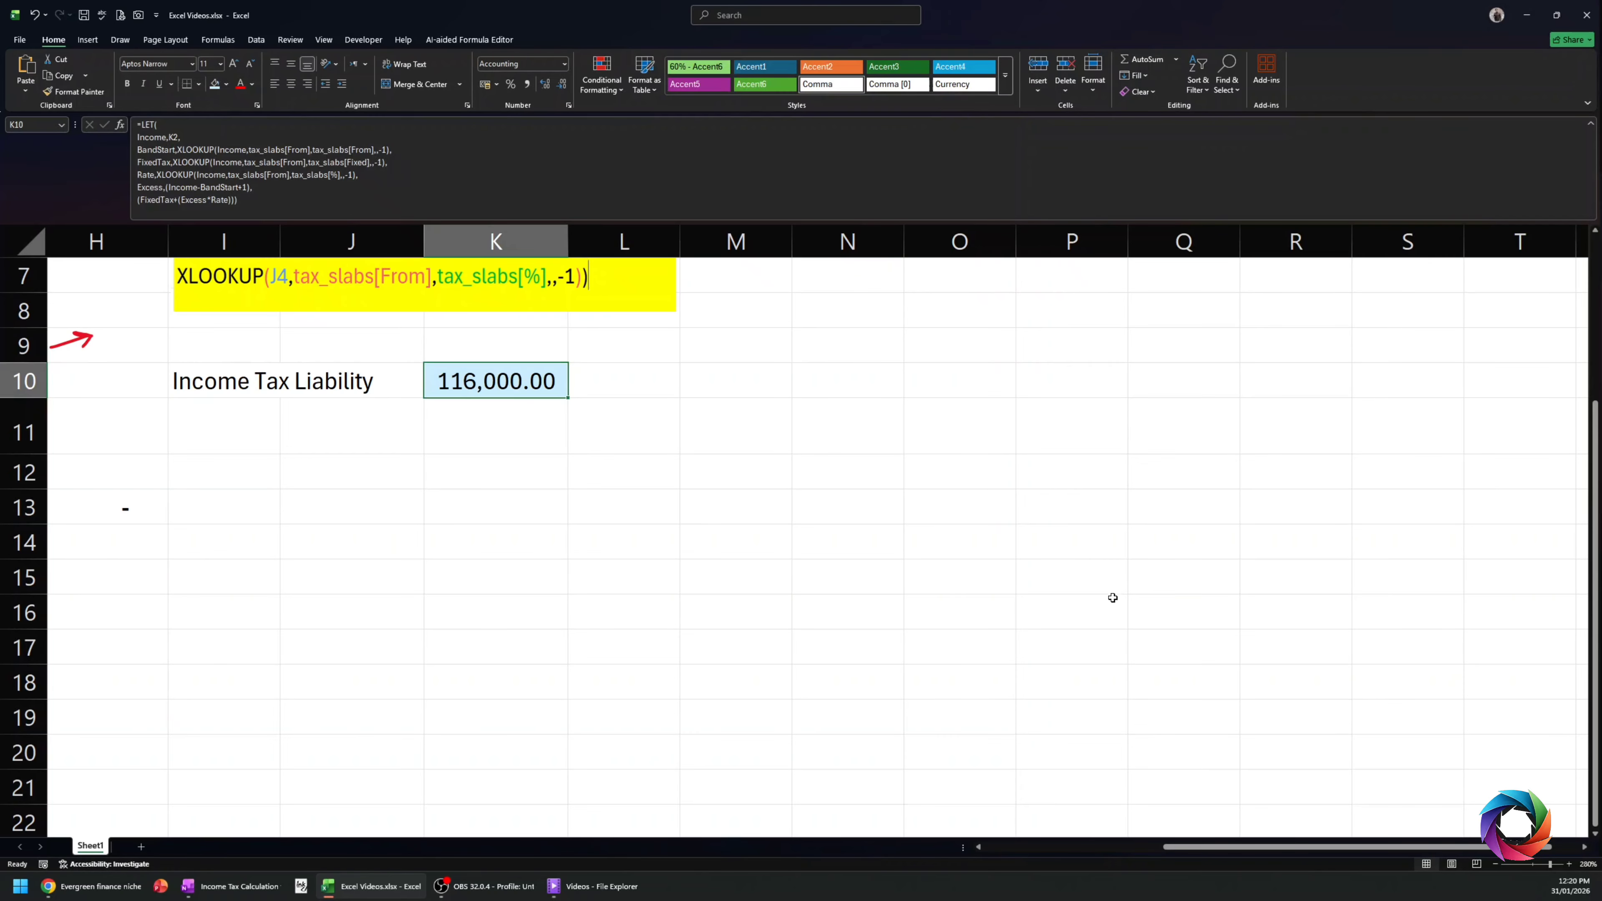
- Enter the check formula =K4-K10 in K12 to compare the two income tax liability results
left_click_drag(1218, 850, 1029, 858)
scroll(1087, 762, "up", 2)
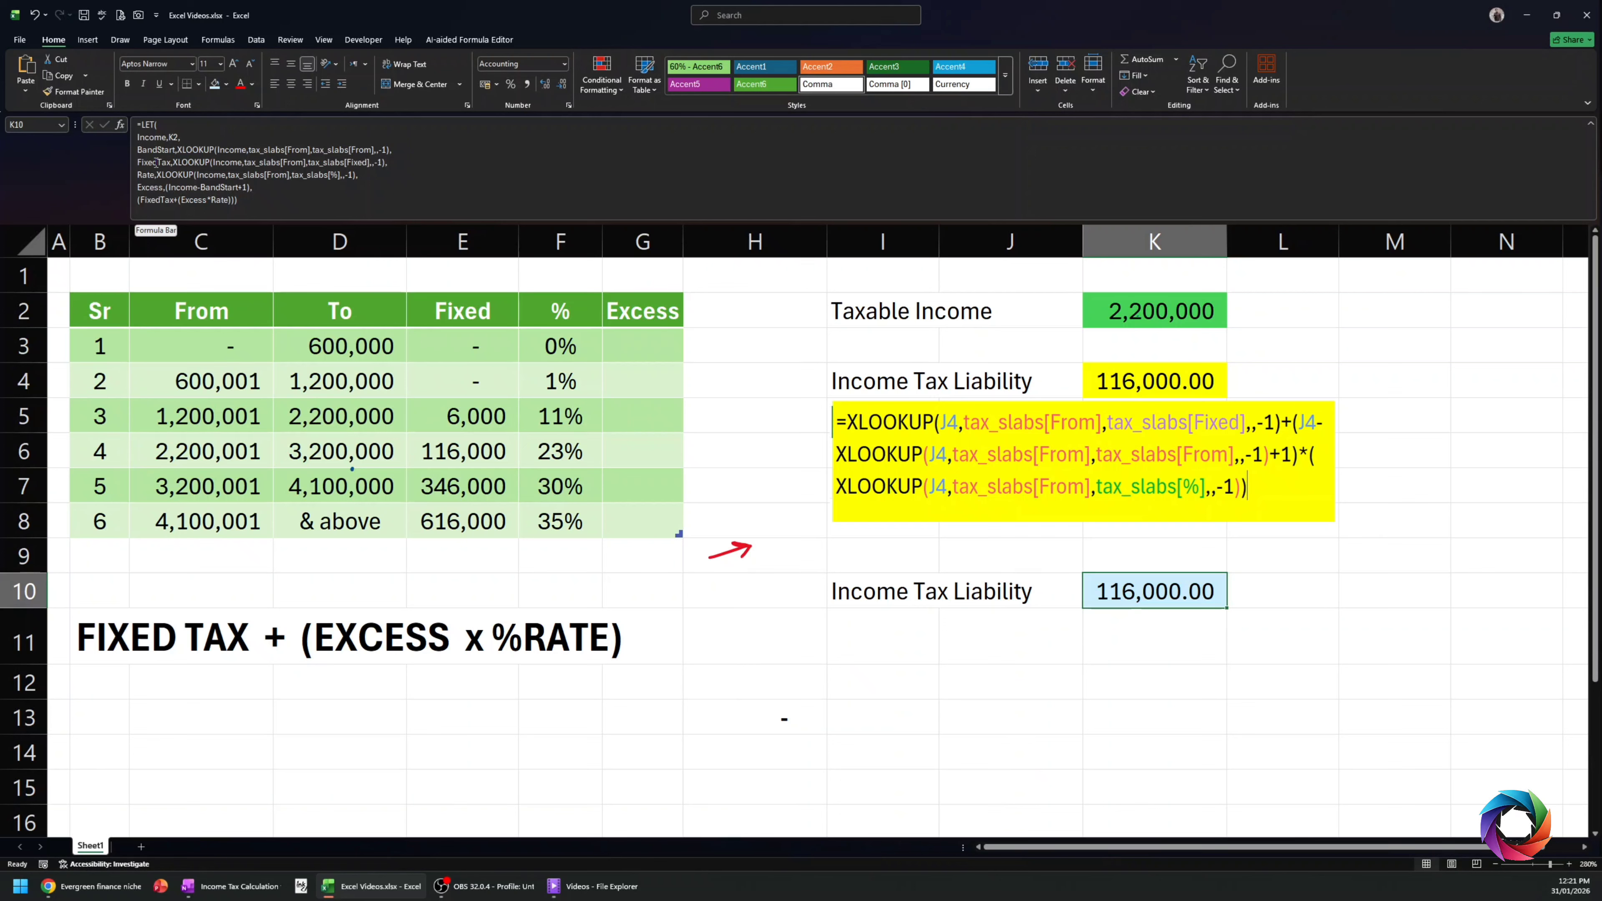
left_click(1172, 684)
type("=")
key("Up")
key("Up")
key("Up")
key("Up")
key("Up")
key("Up")
key("Up")
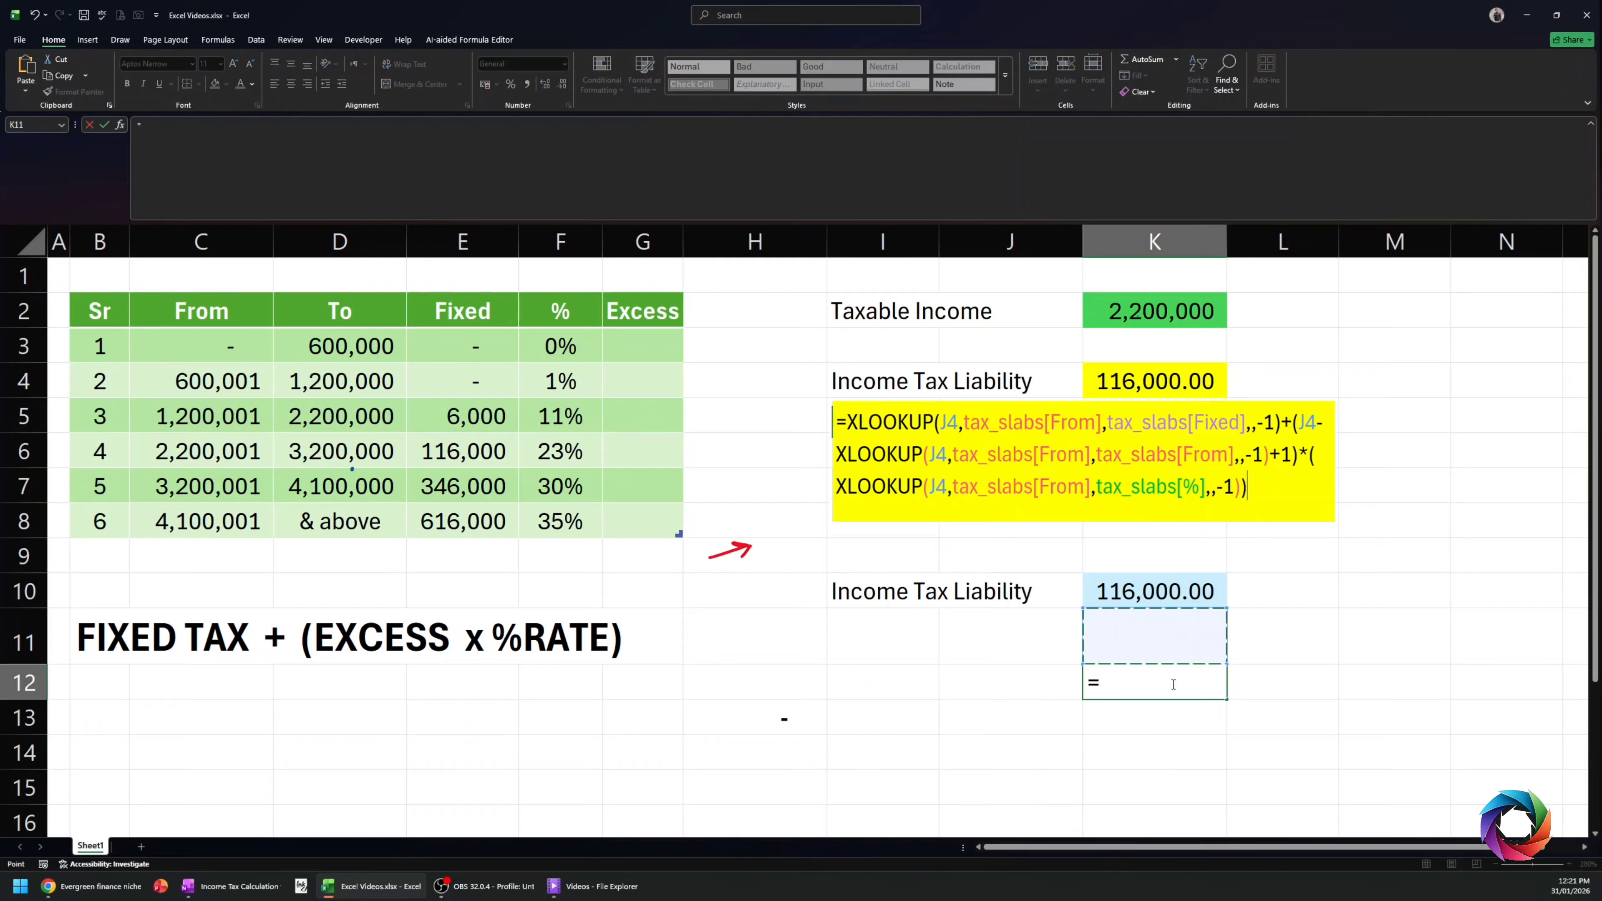
key("Up")
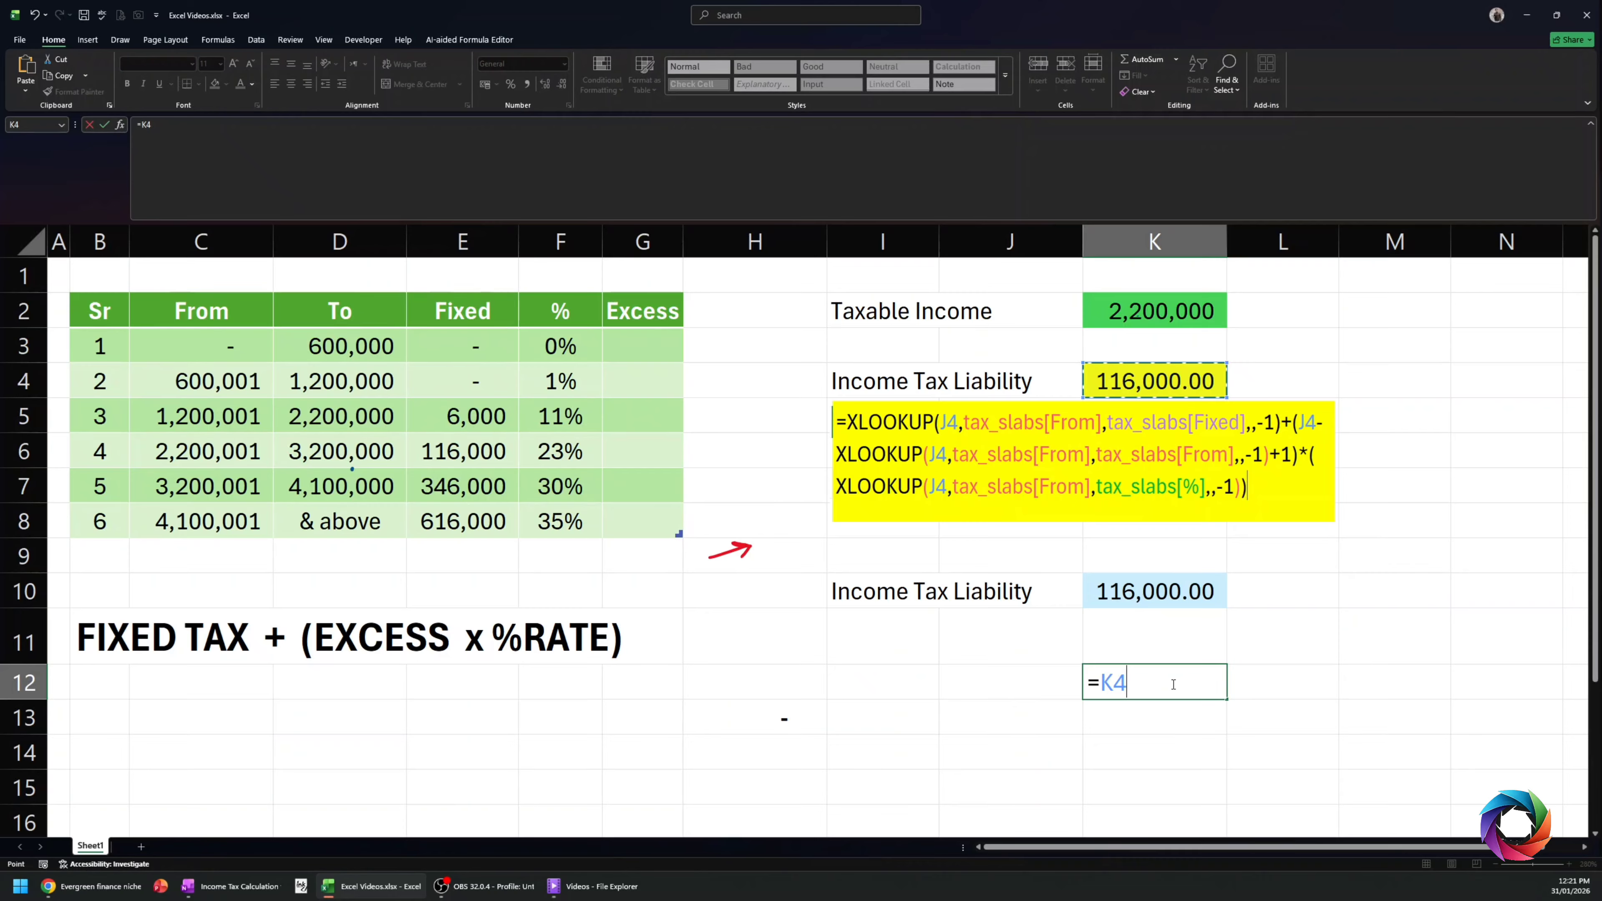
type("-")
key("Up")
key("Up")
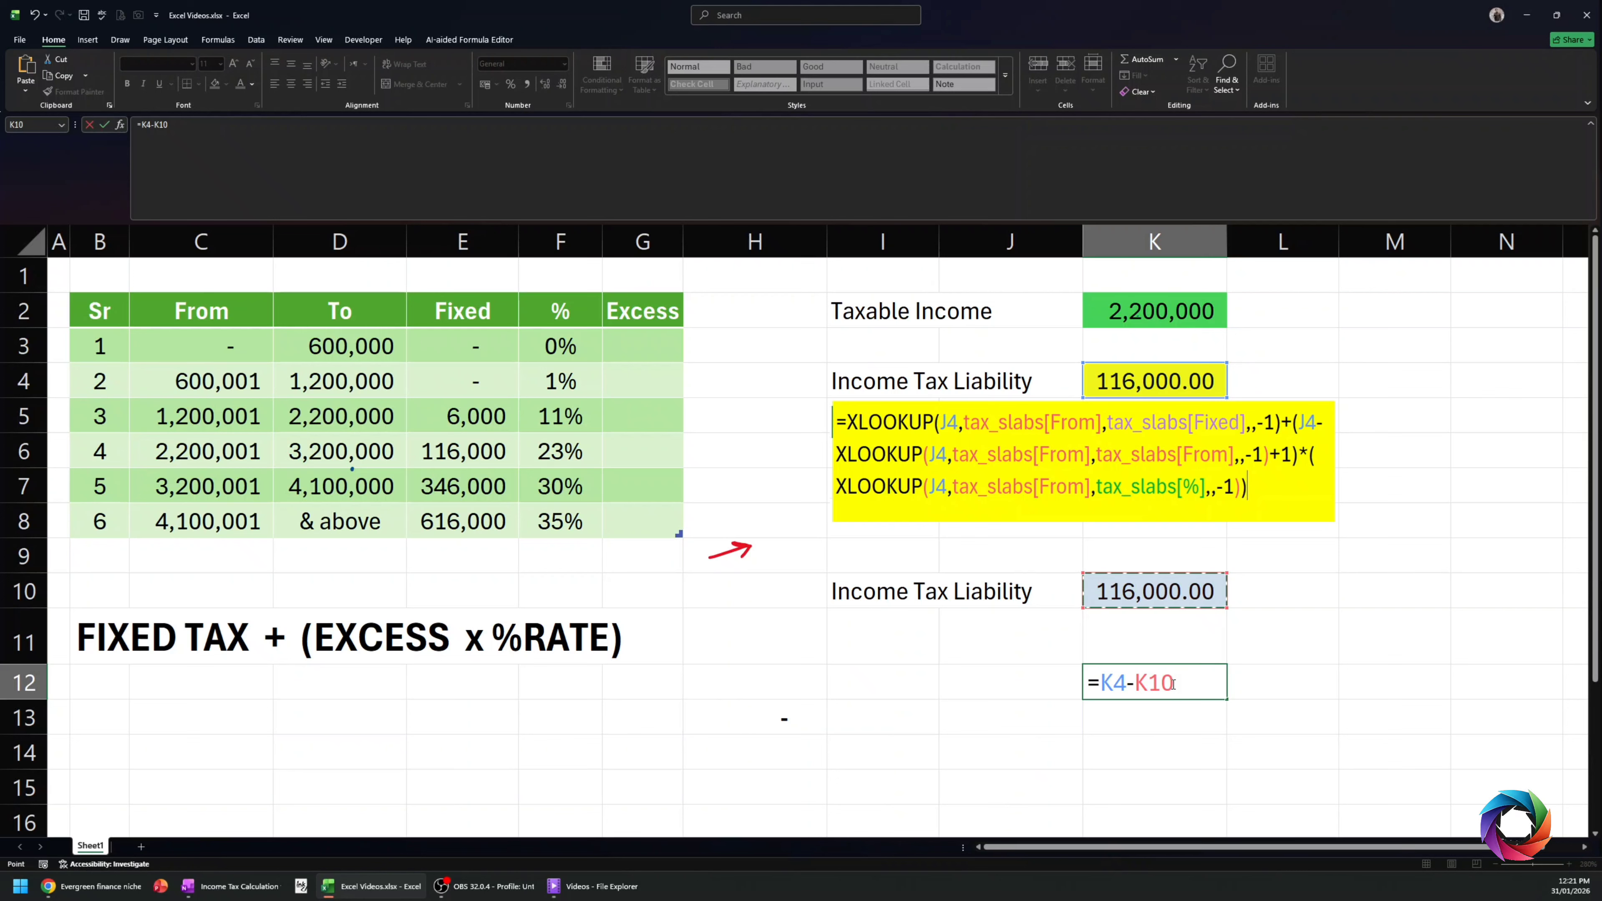
key("Return")
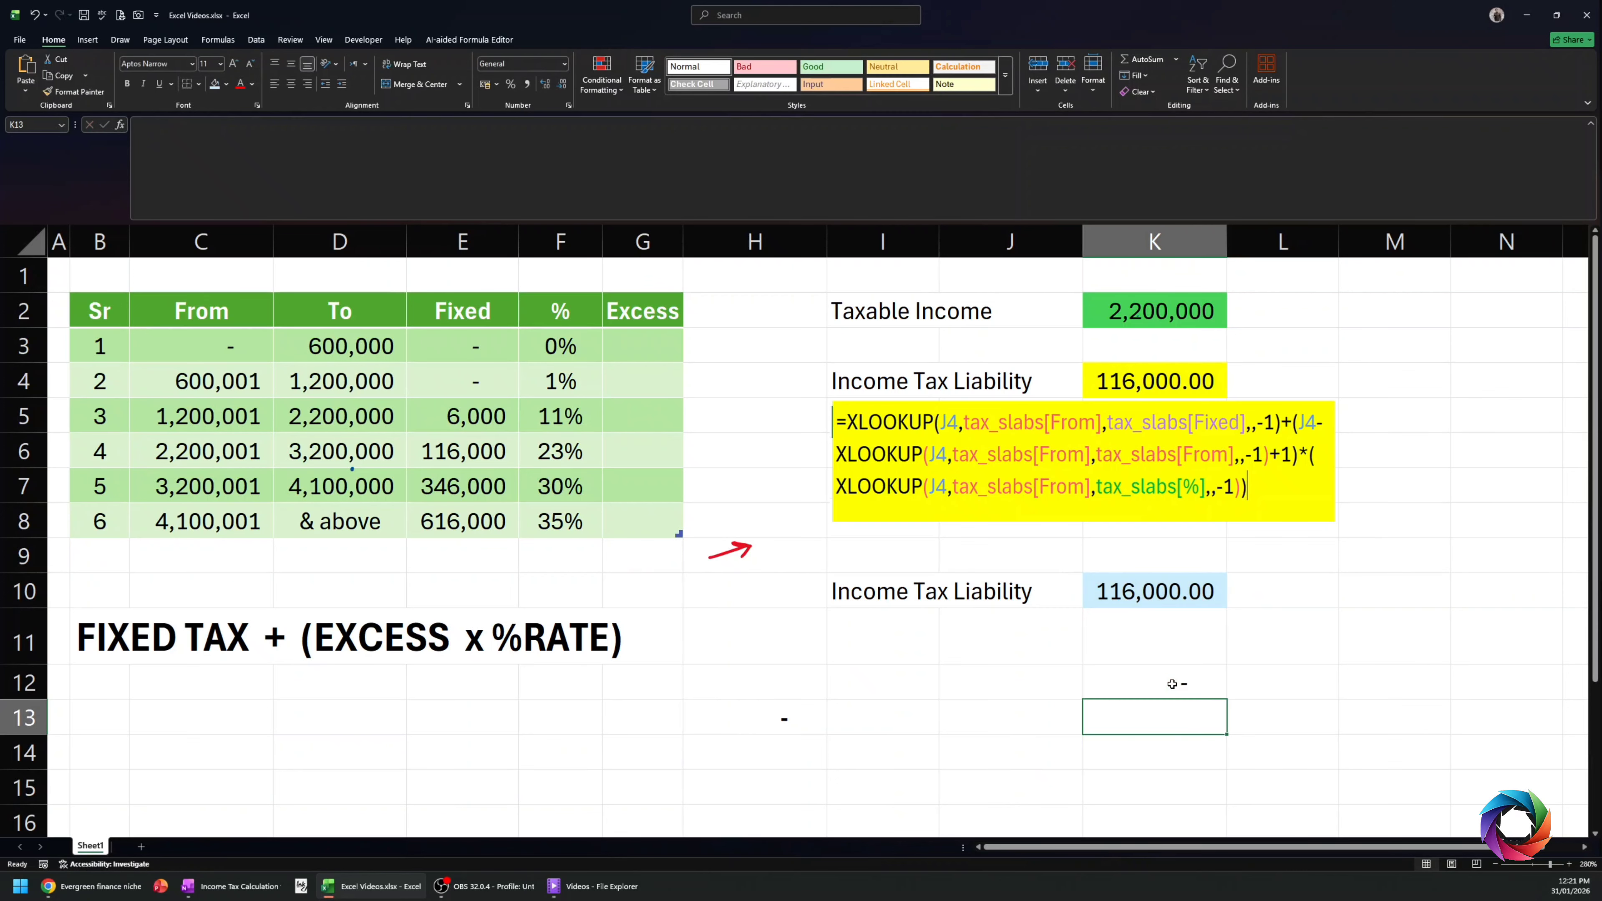
- Change the Taxable Income in K2 to 2,400,000 to test both tax formulas
key("Up")
key("Up")
key("Up")
key("Up")
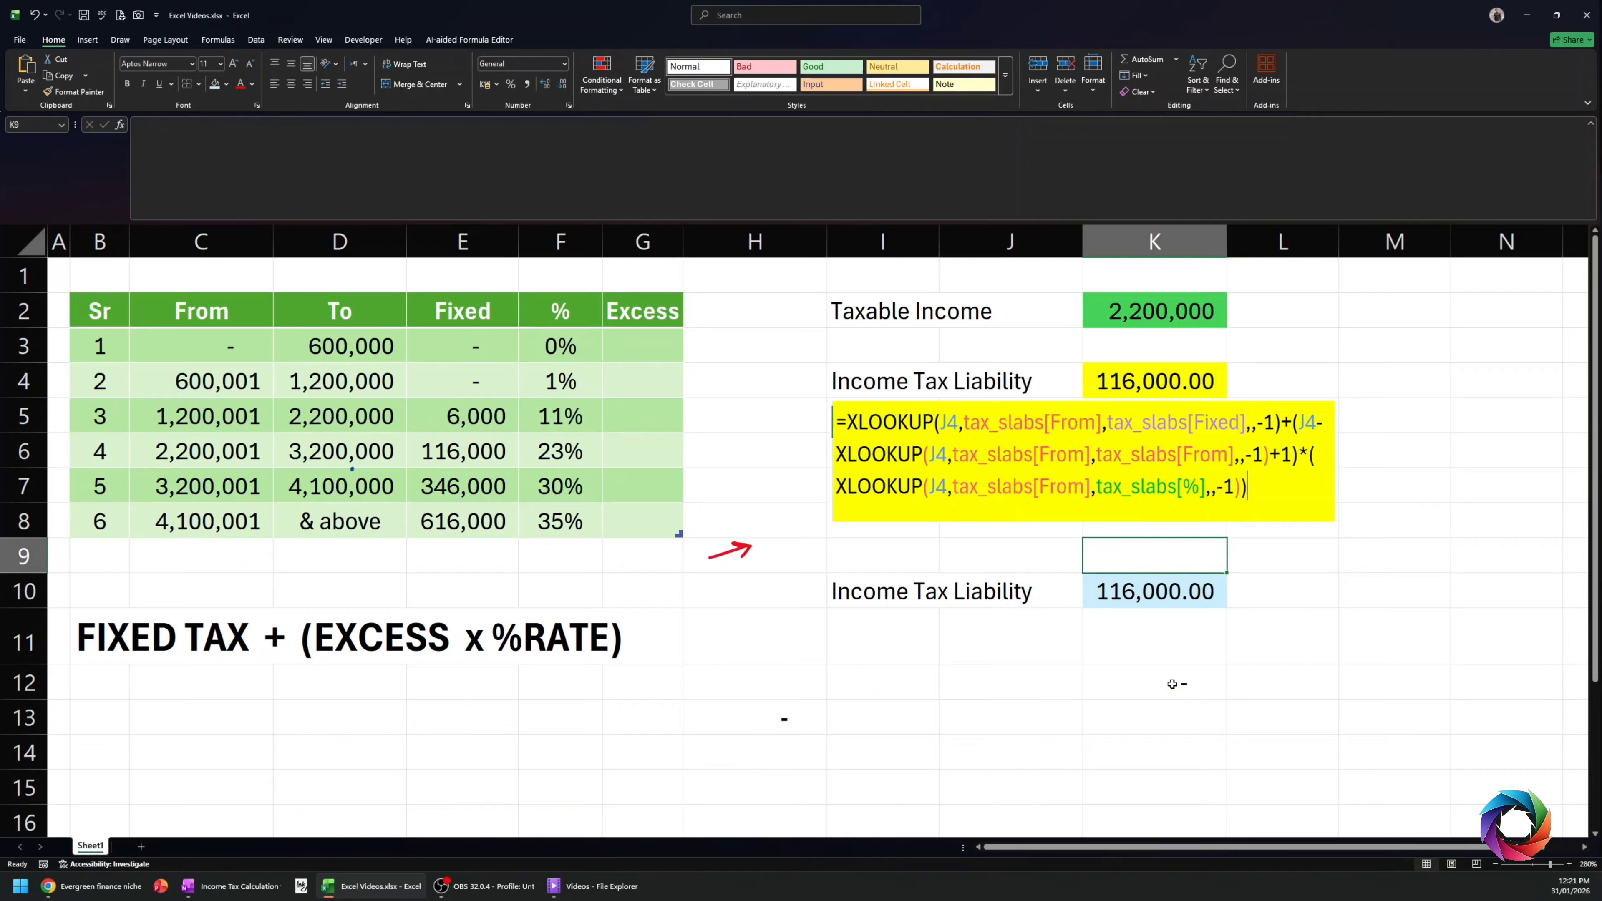
key("Down")
key("Up")
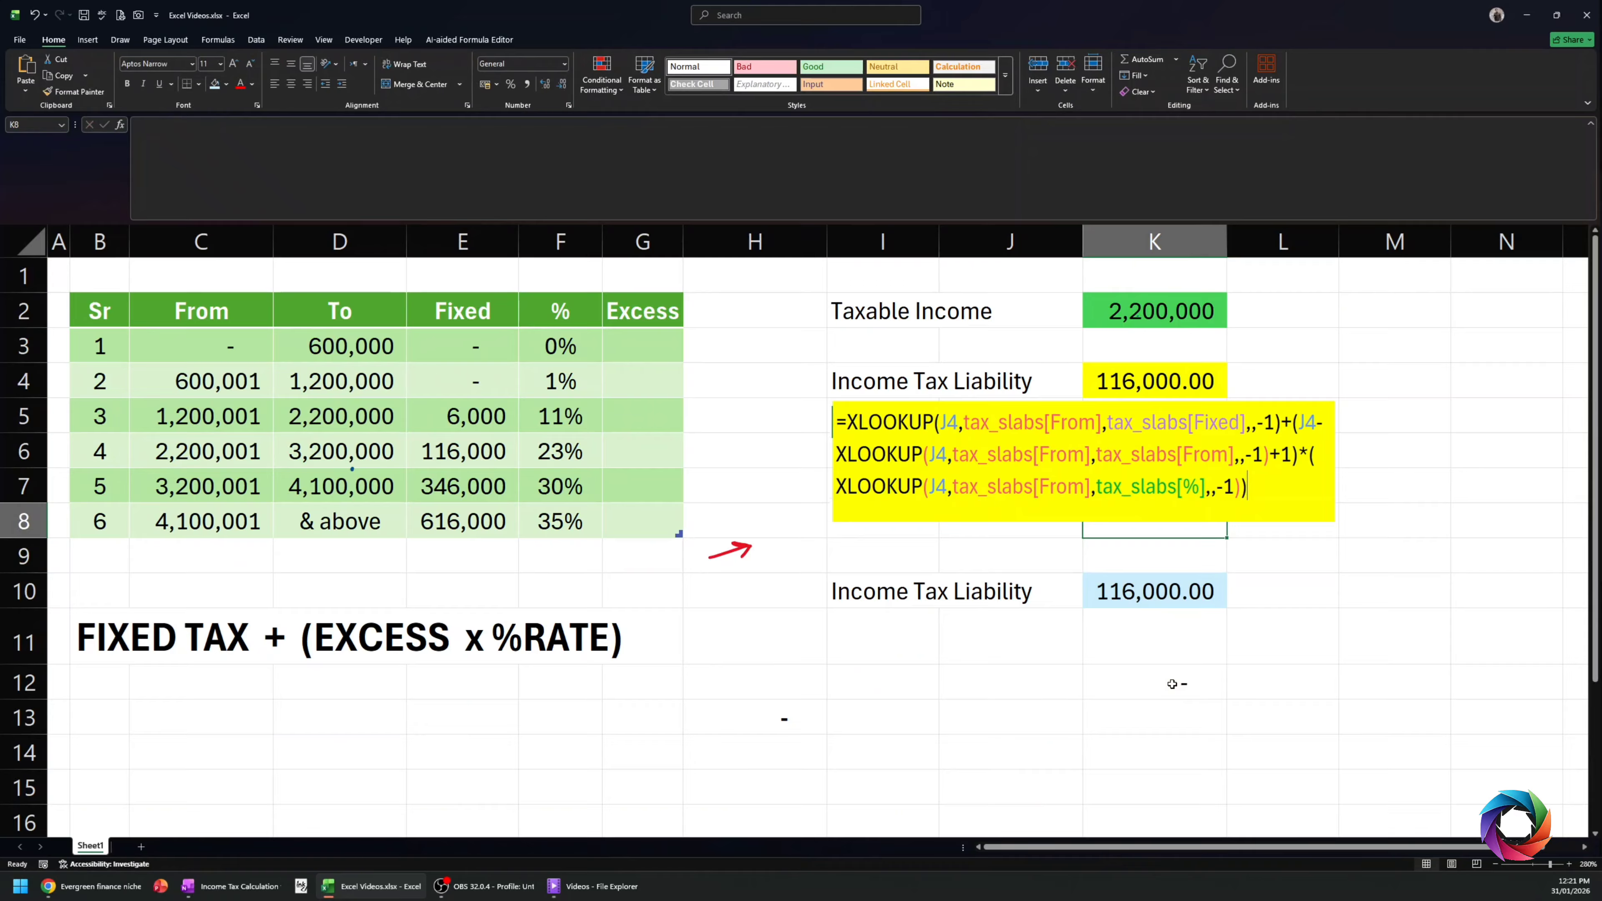
left_click(1173, 314)
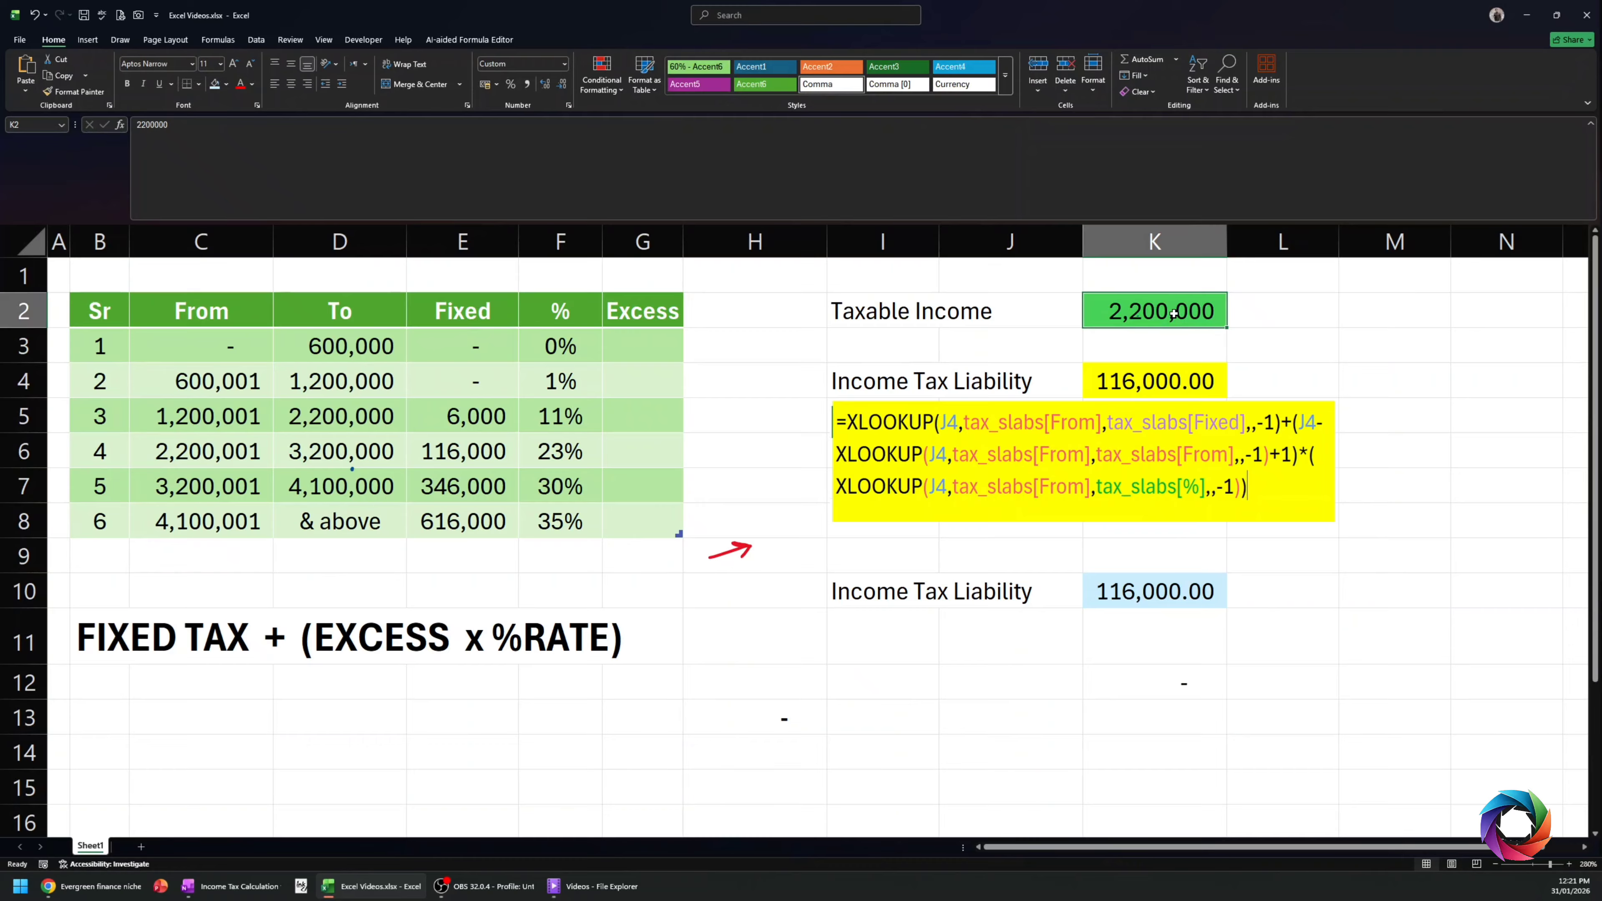
type("2.4")
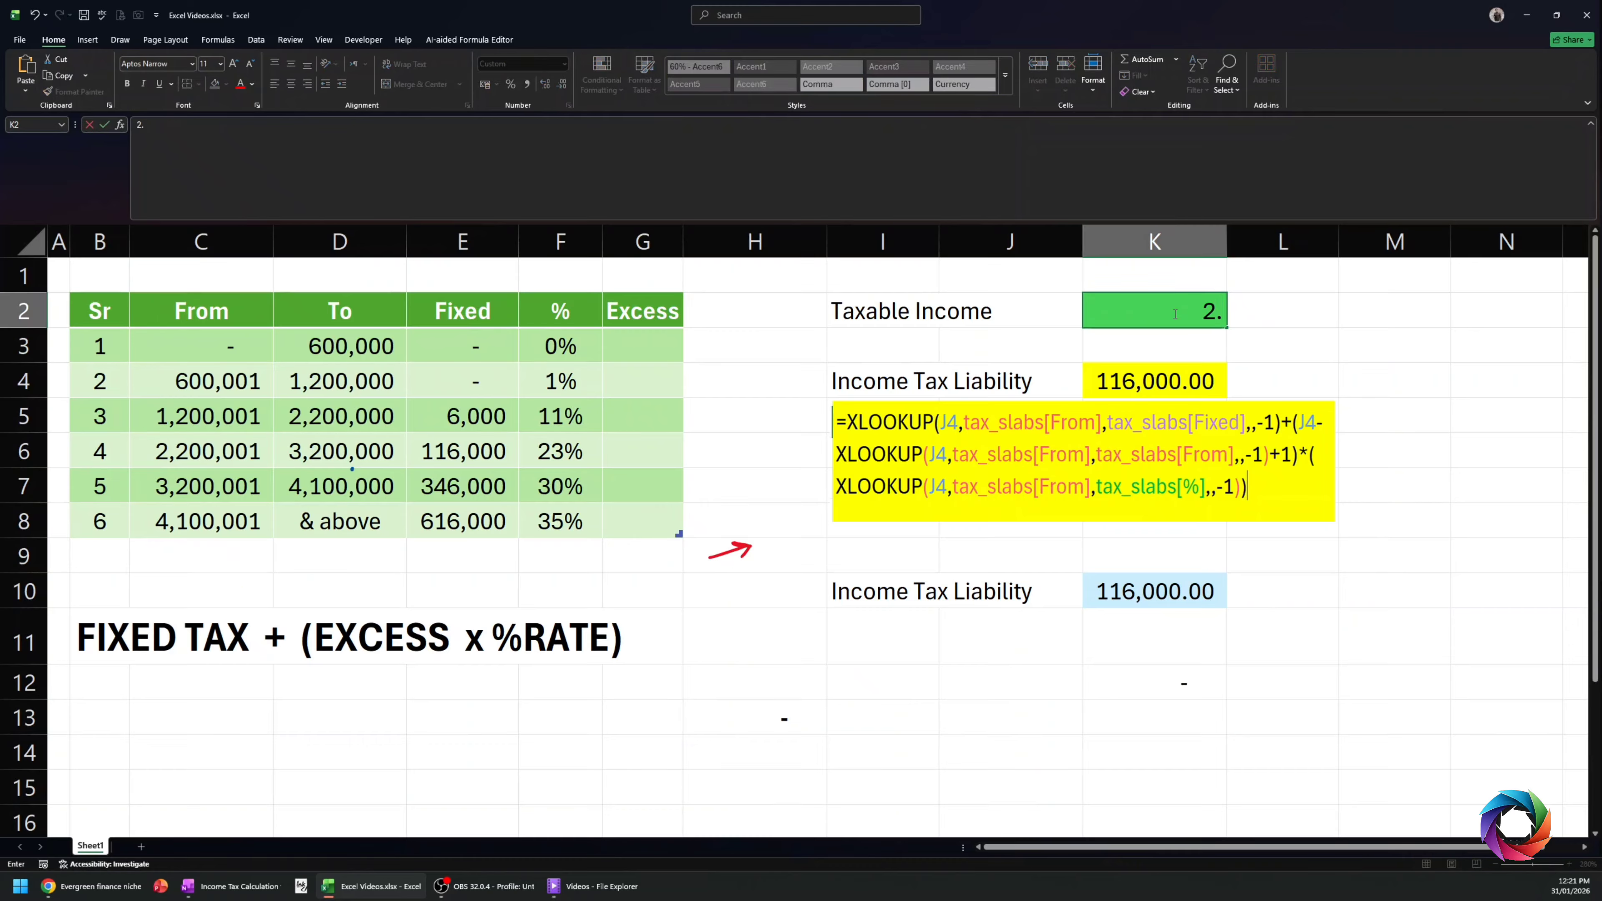
key("BackSpace")
key("BackSpace")
type("4.")
key("BackSpace")
type("00000")
key("ctrl+Return")
key("Return")
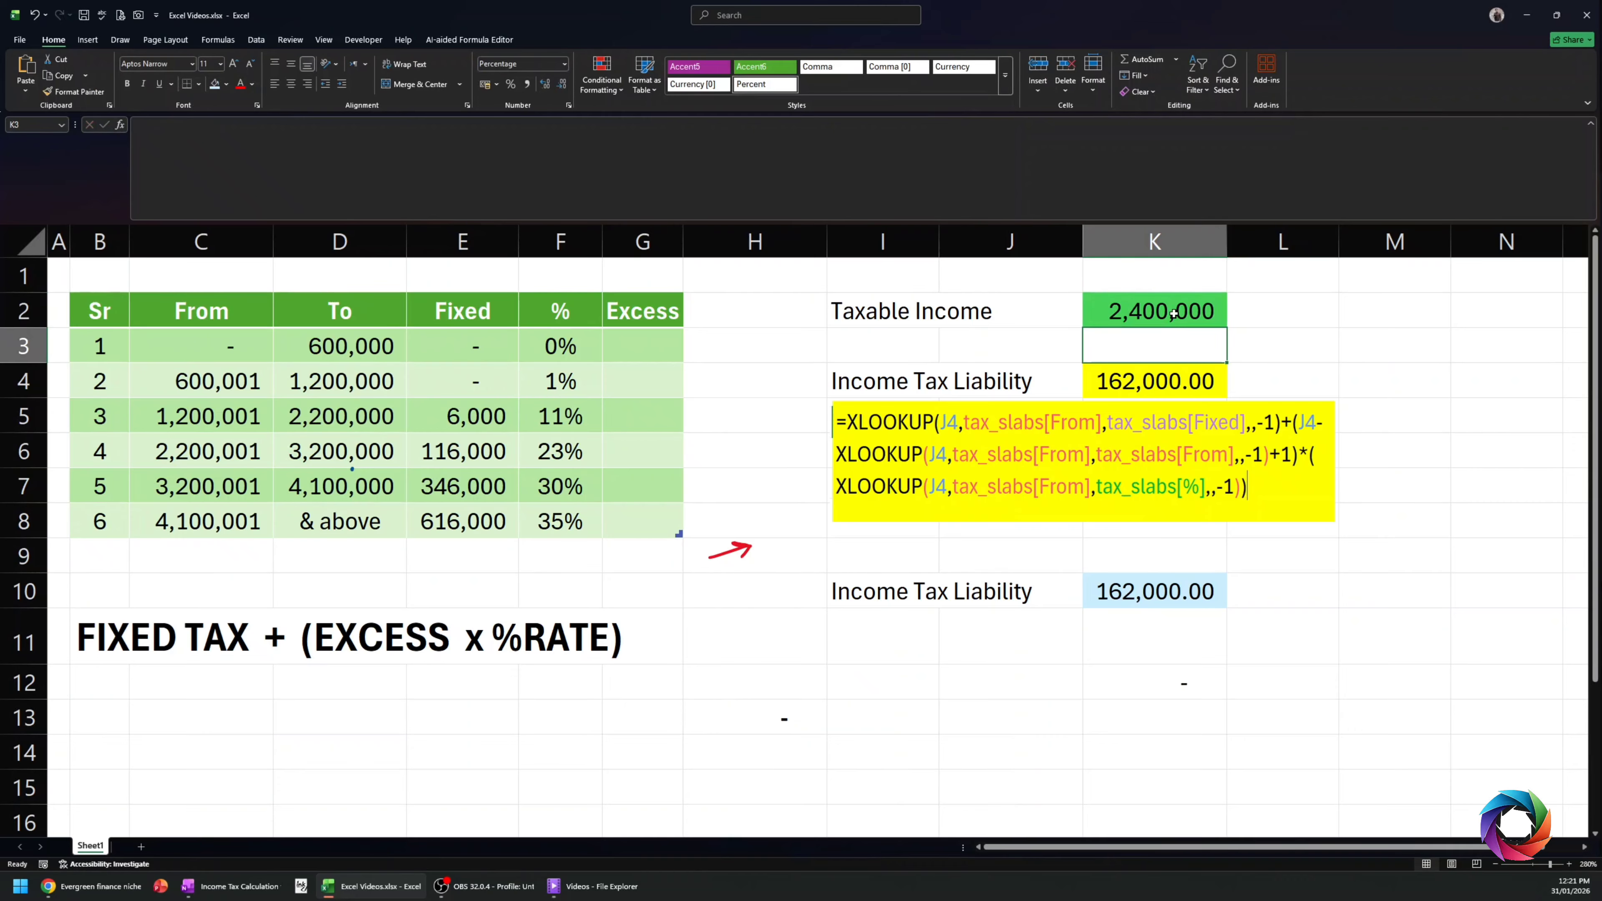
- Select K10 to review the LET formula and its result against the XLOOKUP result in K4
key("Down")
key("Down")
key("Down")
key("Down")
key("Down")
key("Down")
key("Down")
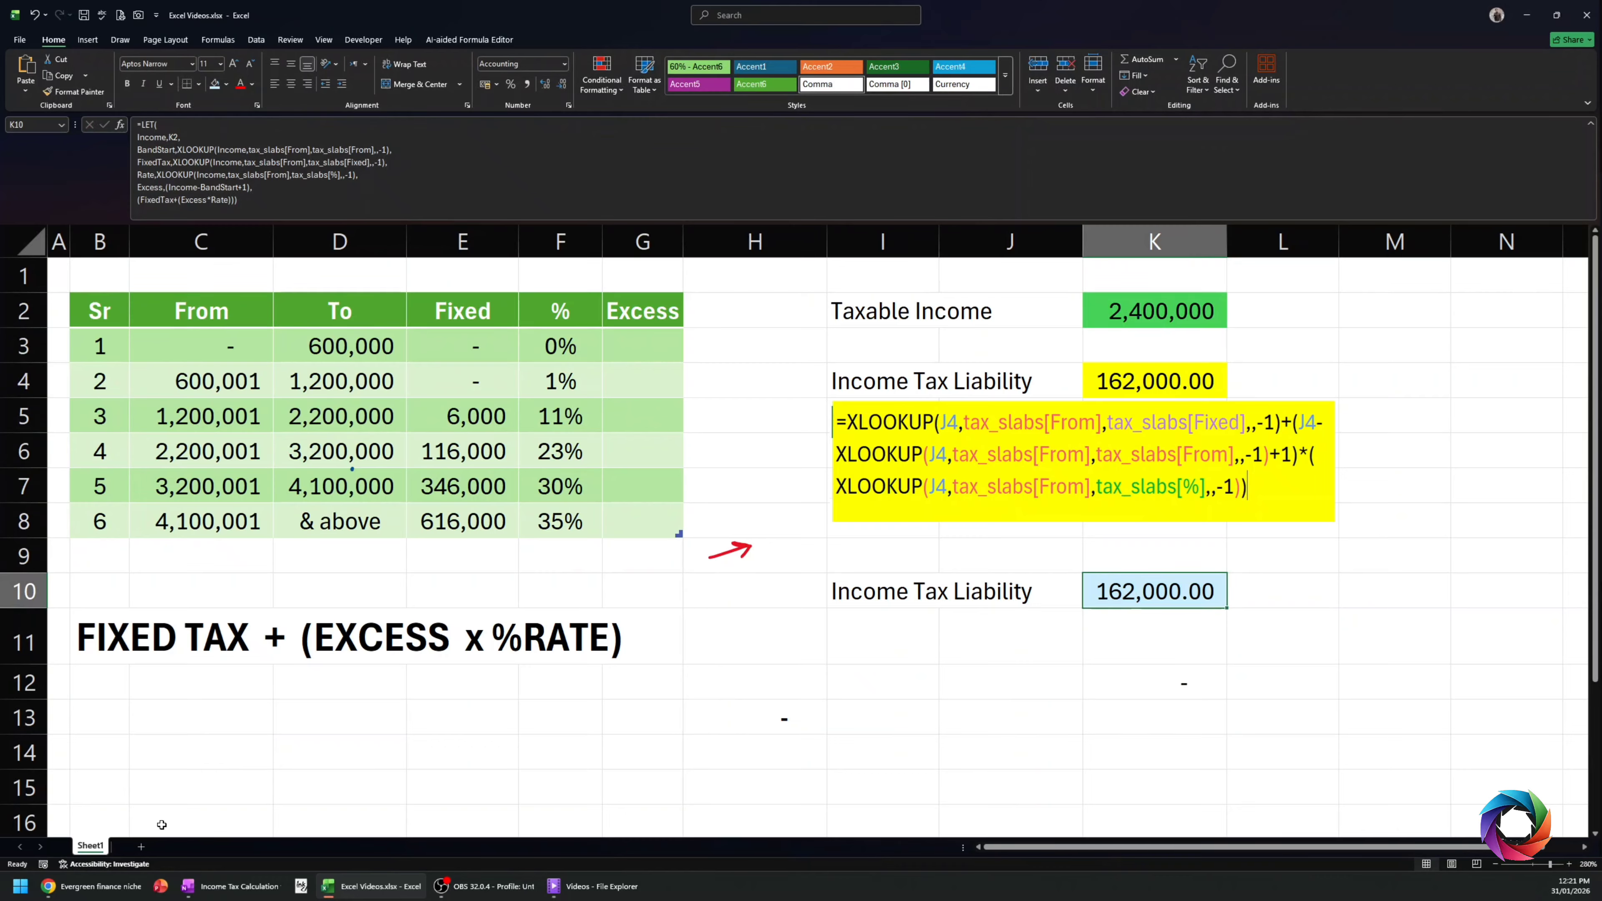
- Add a new blank worksheet after Sheet1
left_click(142, 848)
scroll(260, 536, "up", 7)
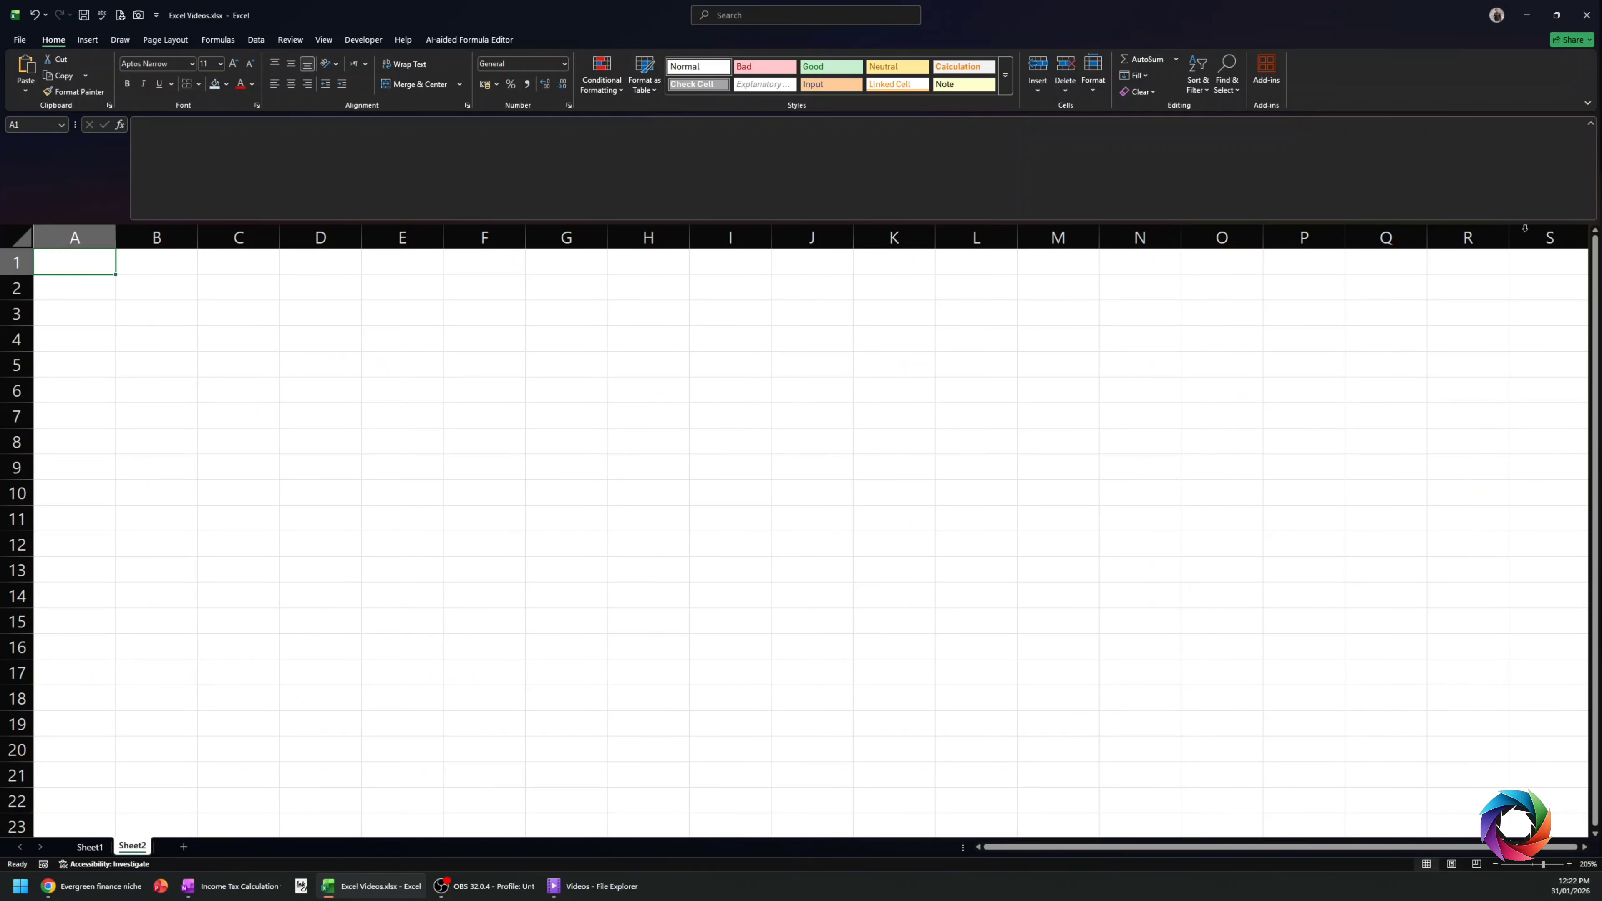
left_click(43, 229)
left_click(31, 235)
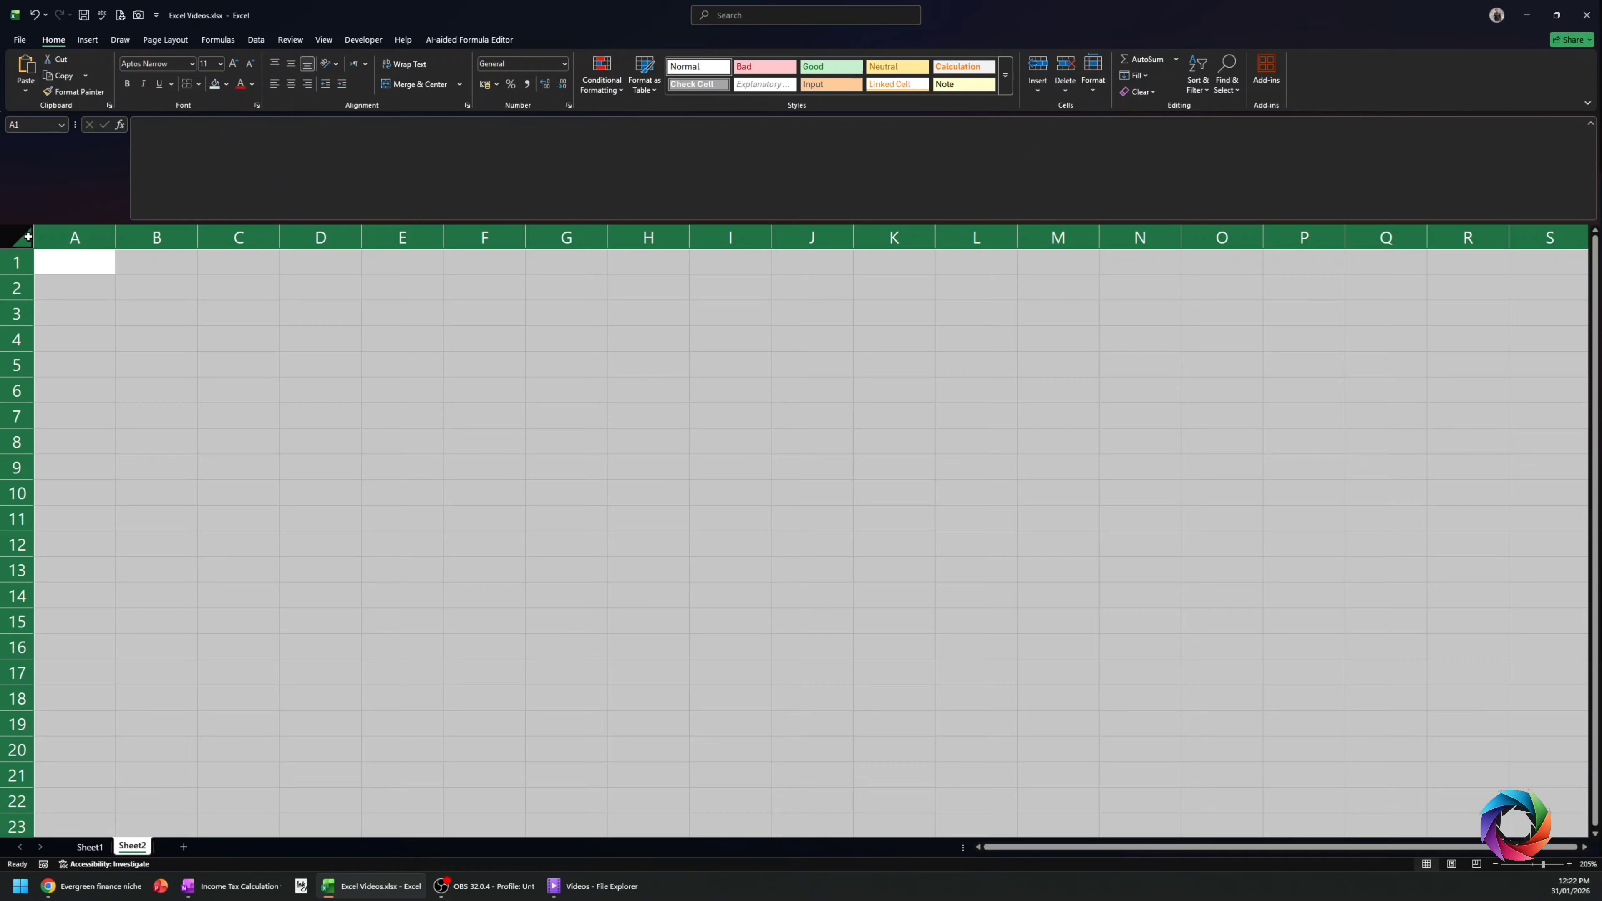
- Enter the column headers Name, Income P.A and Tax P.A in C3:E3 of the new sheet
left_click(242, 314)
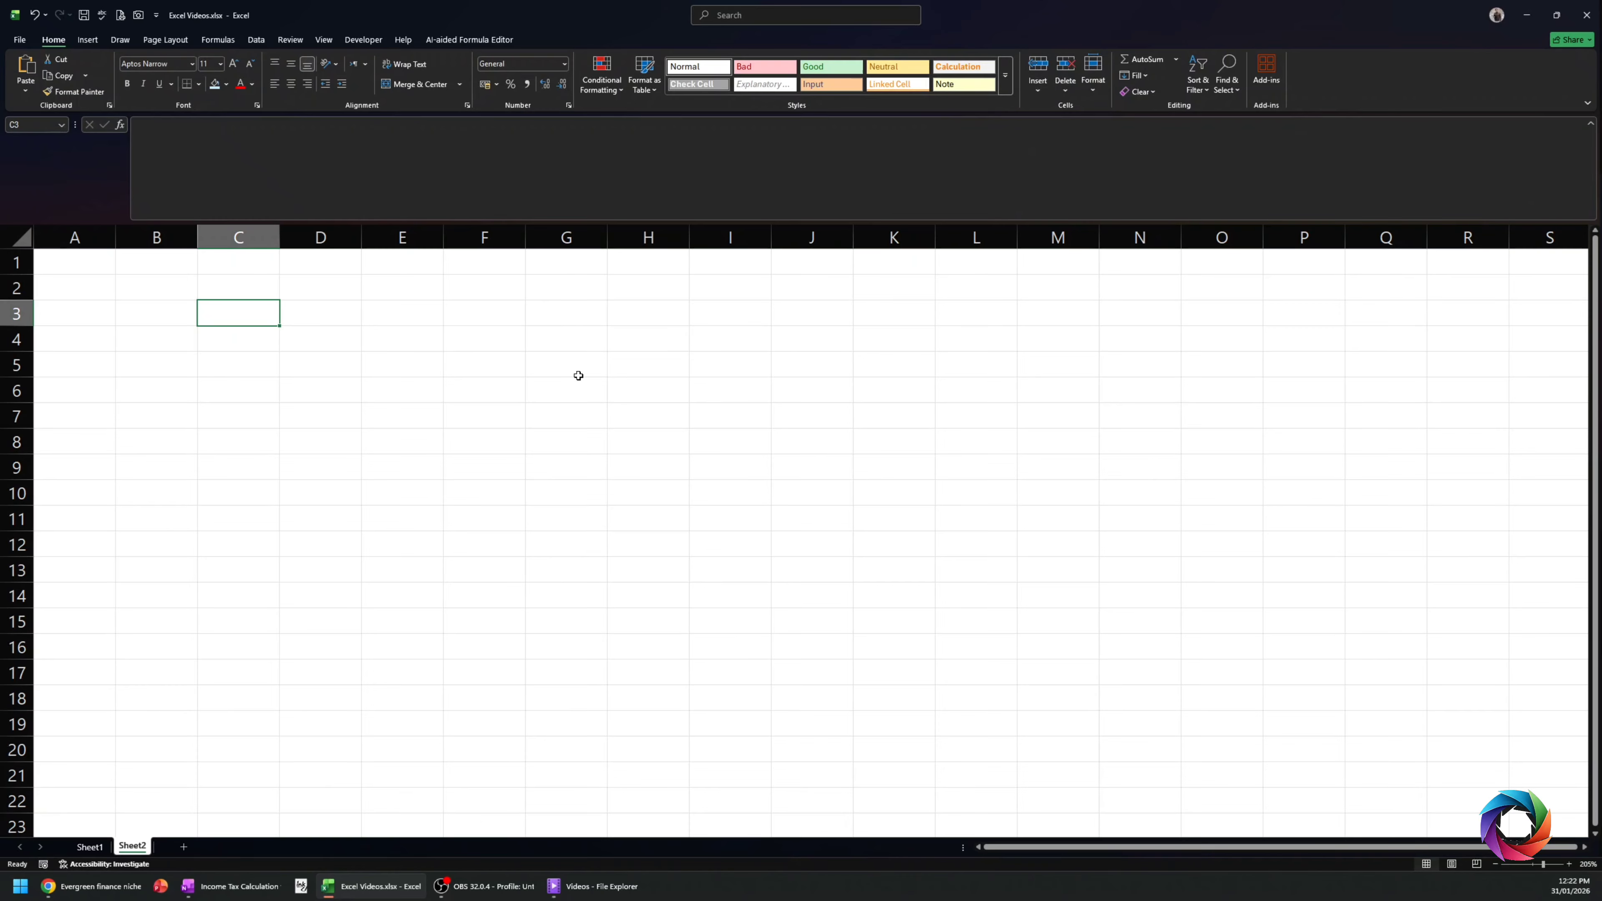
type("Name")
key("Tab")
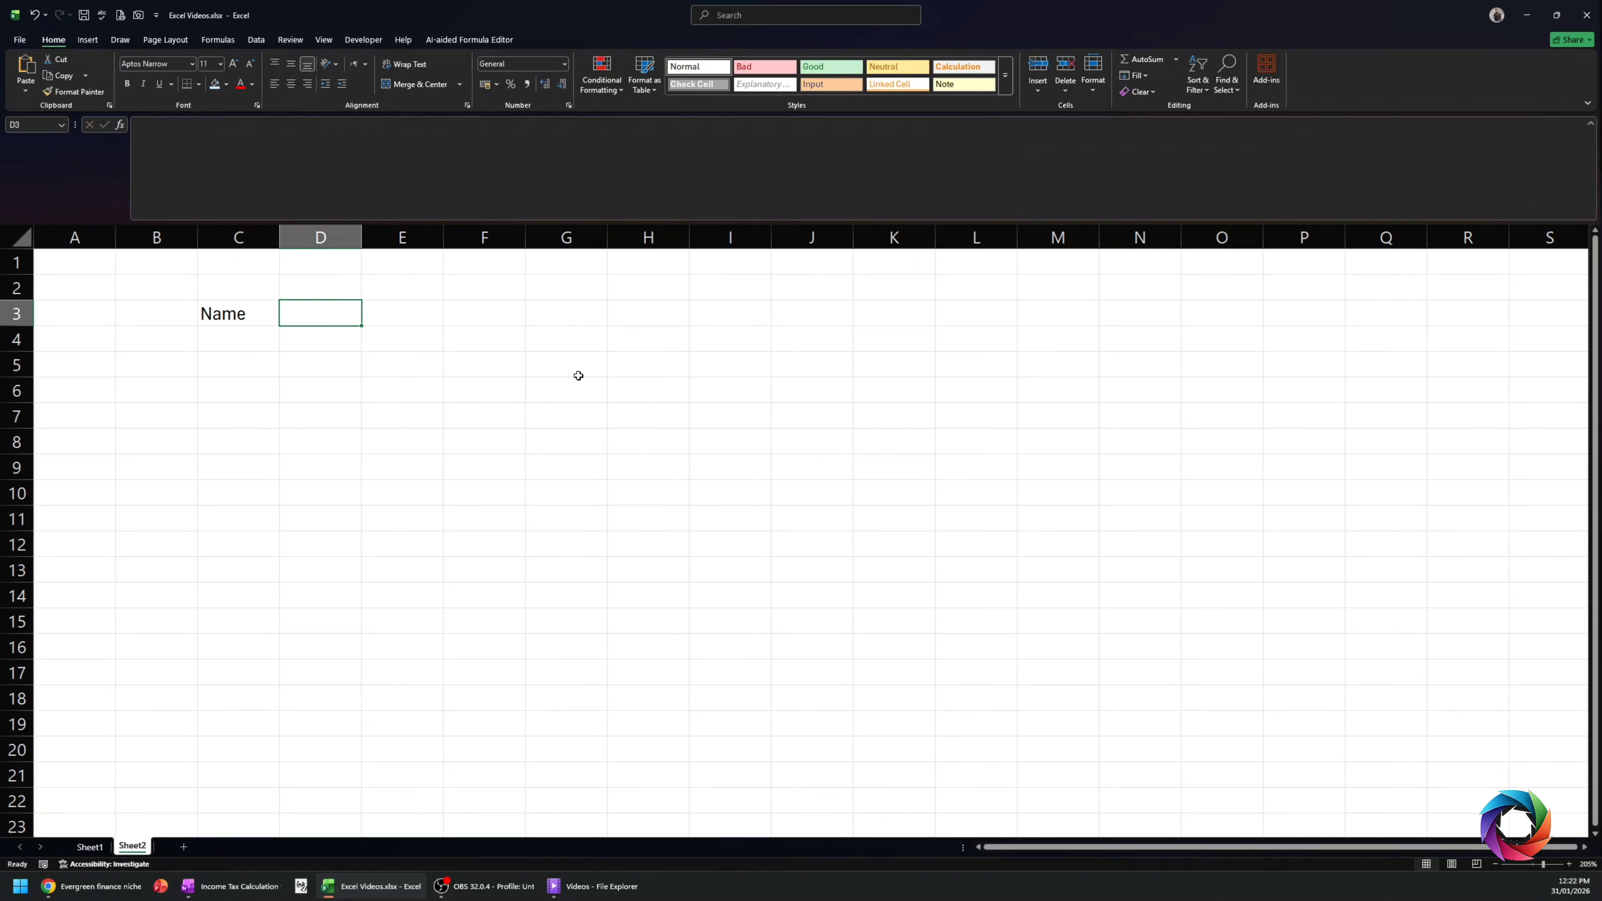
type("Income P")
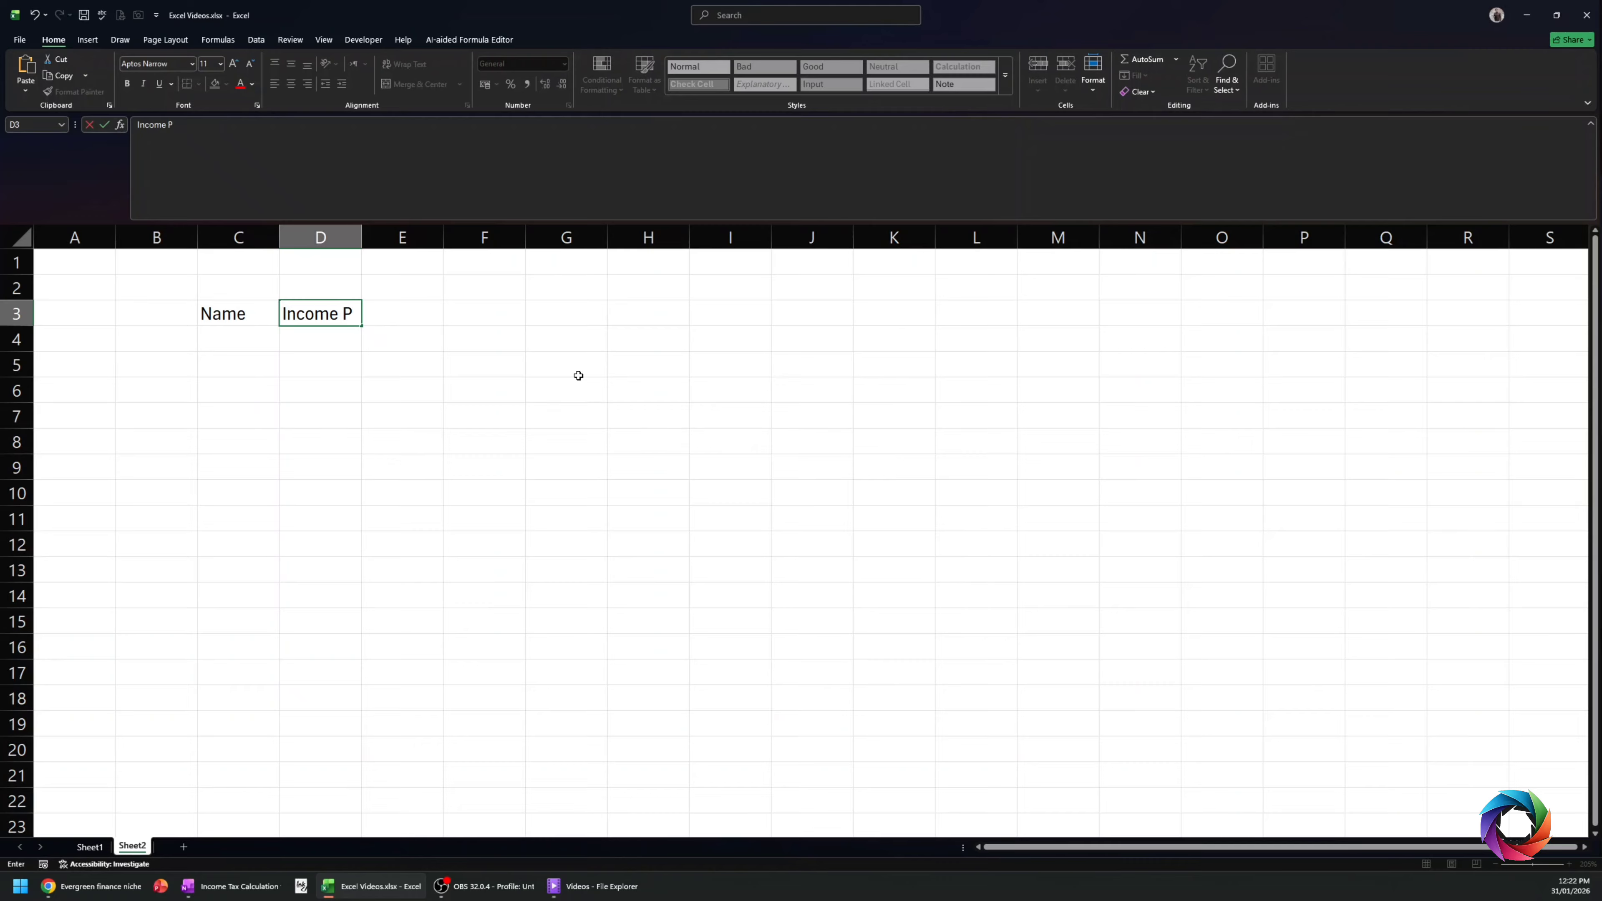
type(".A")
key("Tab")
type("Tax ")
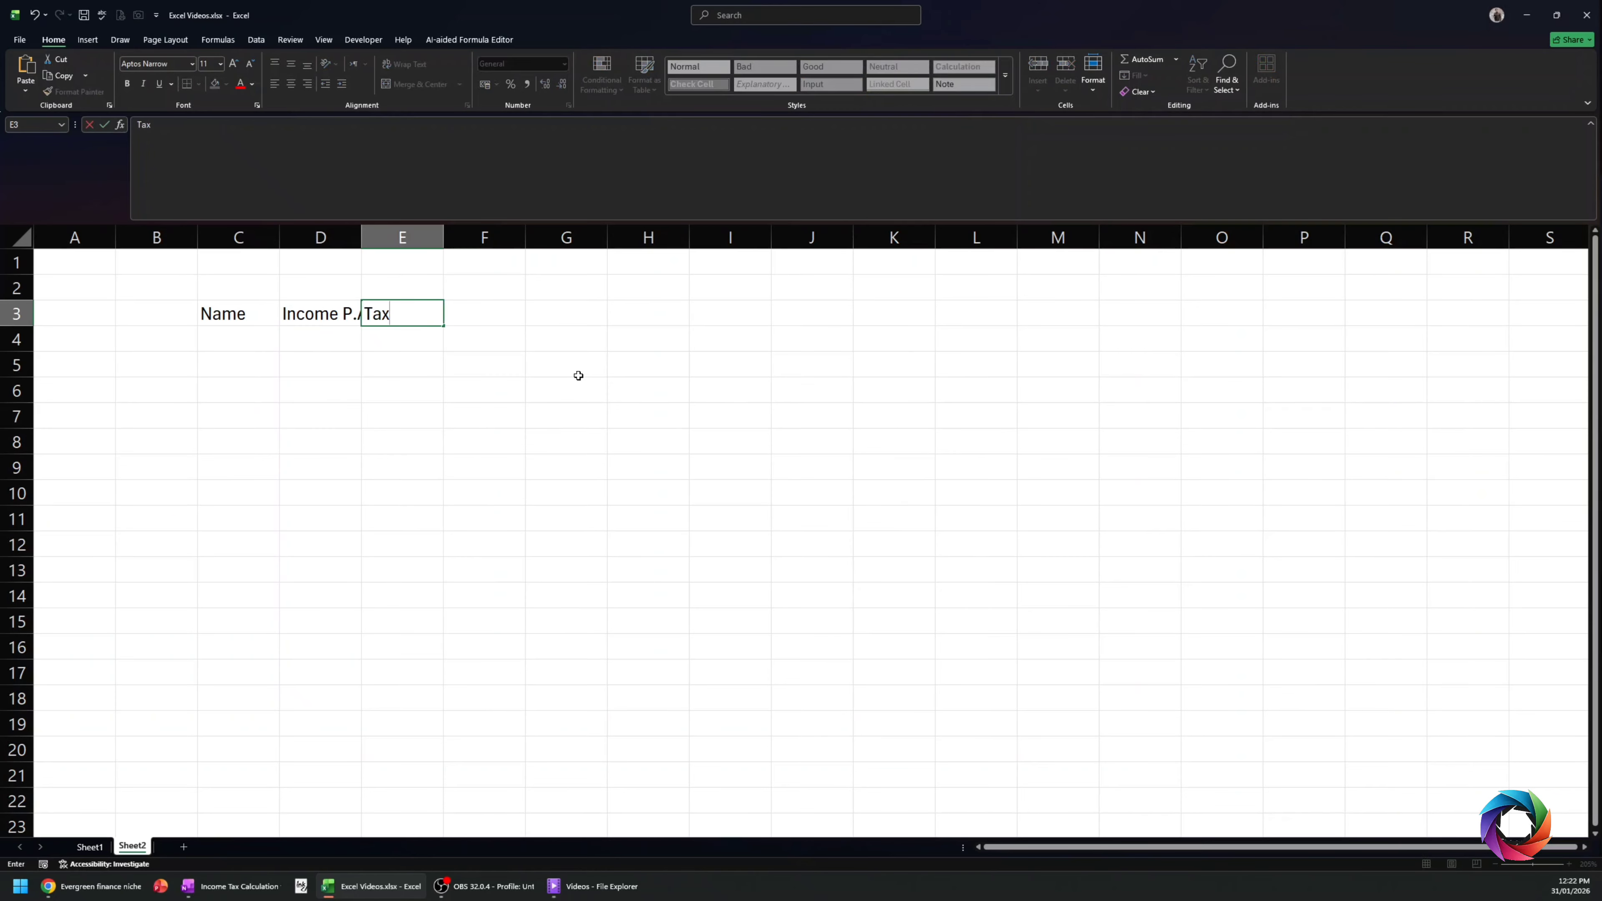
type("P.A")
key("shift+Tab")
- Apply all borders to the header cells C3:E3 and autofit the widths of columns D and E
key("shift+Tab")
key("shift+Right")
key("shift+Right")
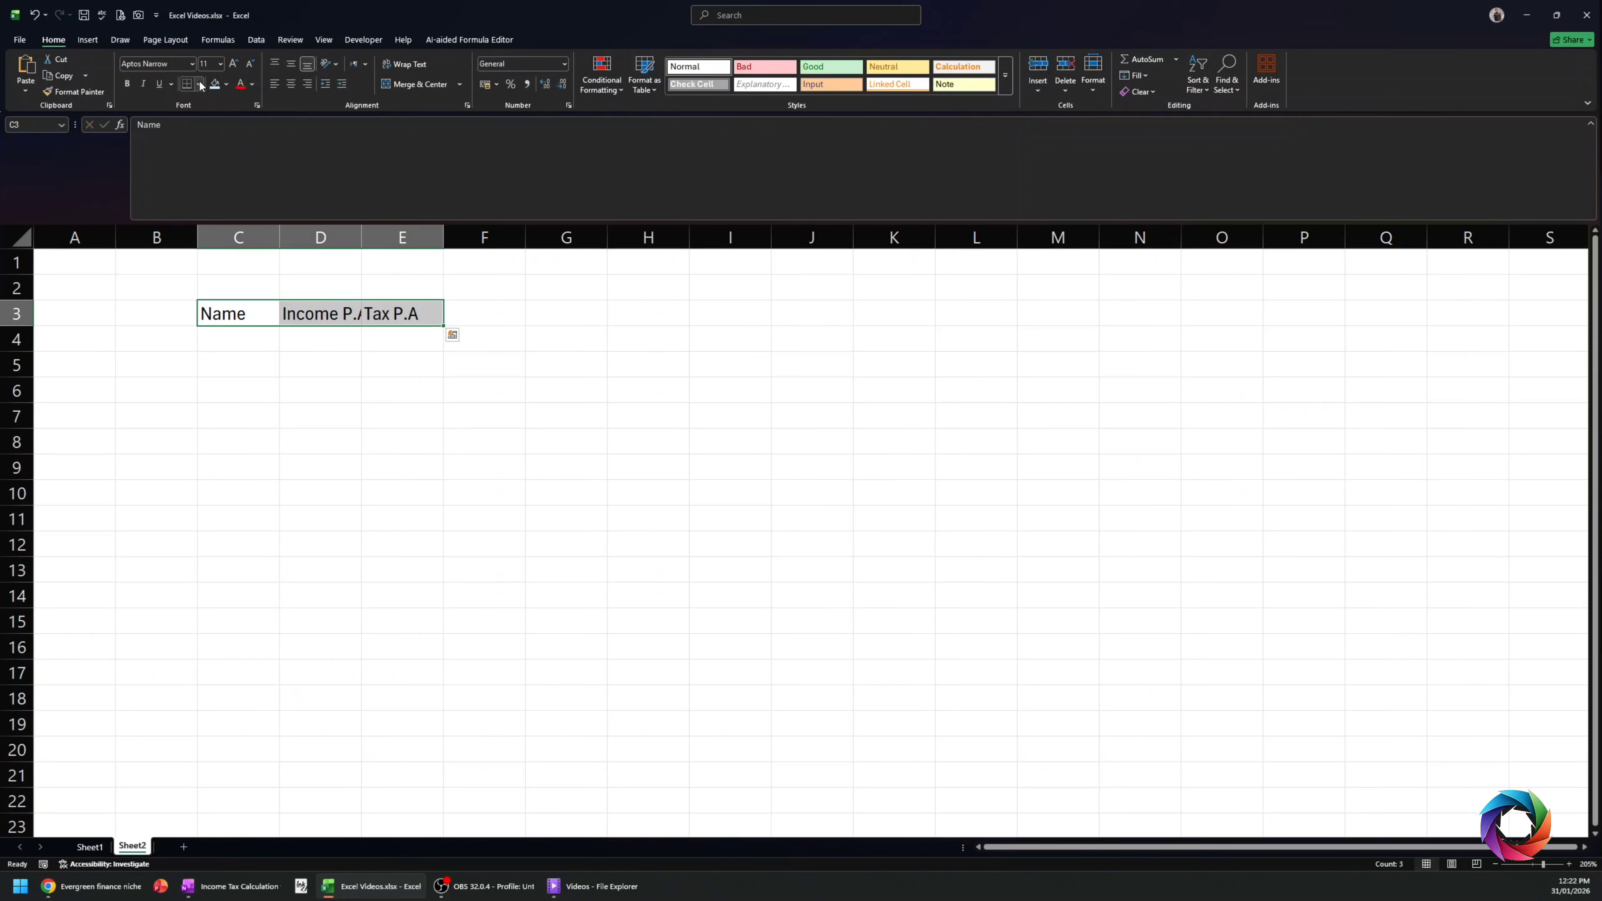
left_click(199, 83)
left_click(218, 209)
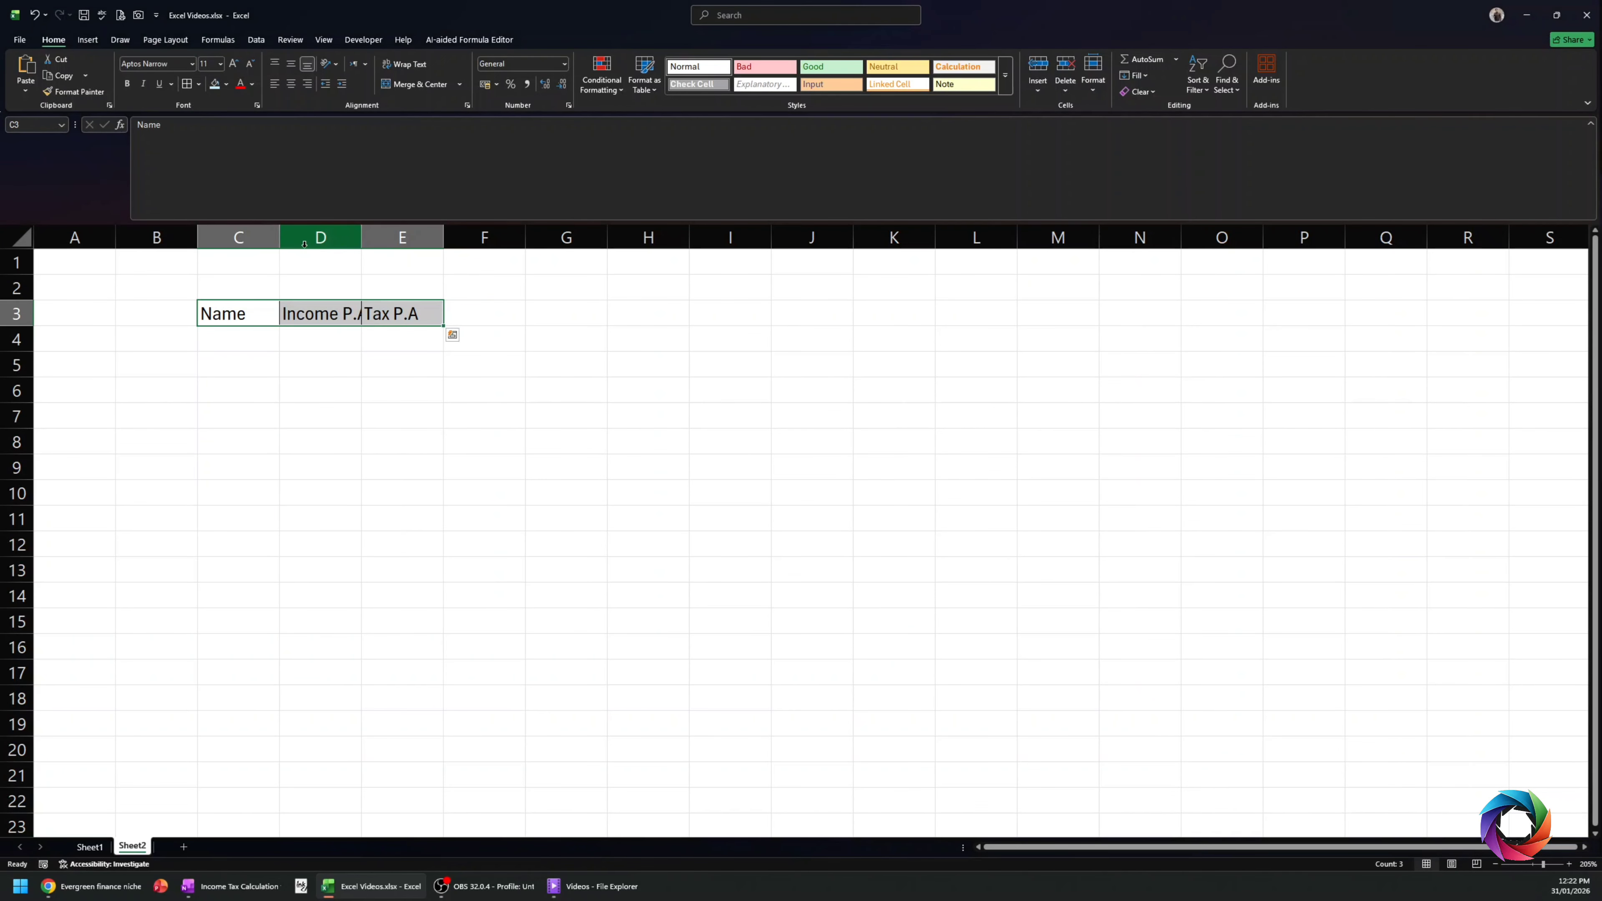
double_click(361, 234)
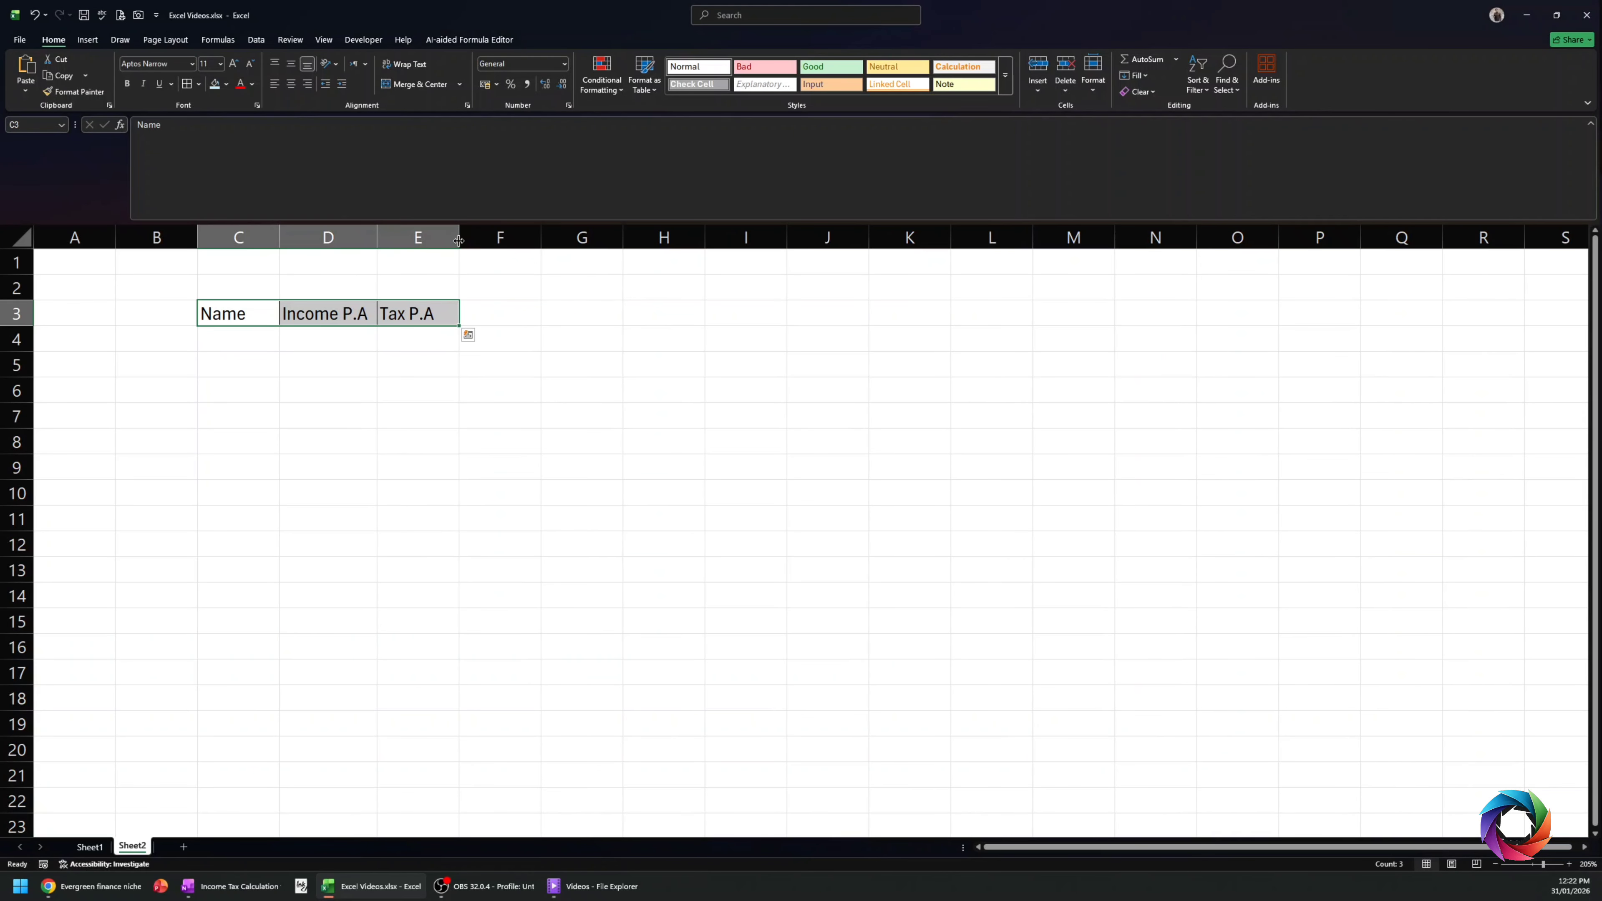
double_click(442, 244)
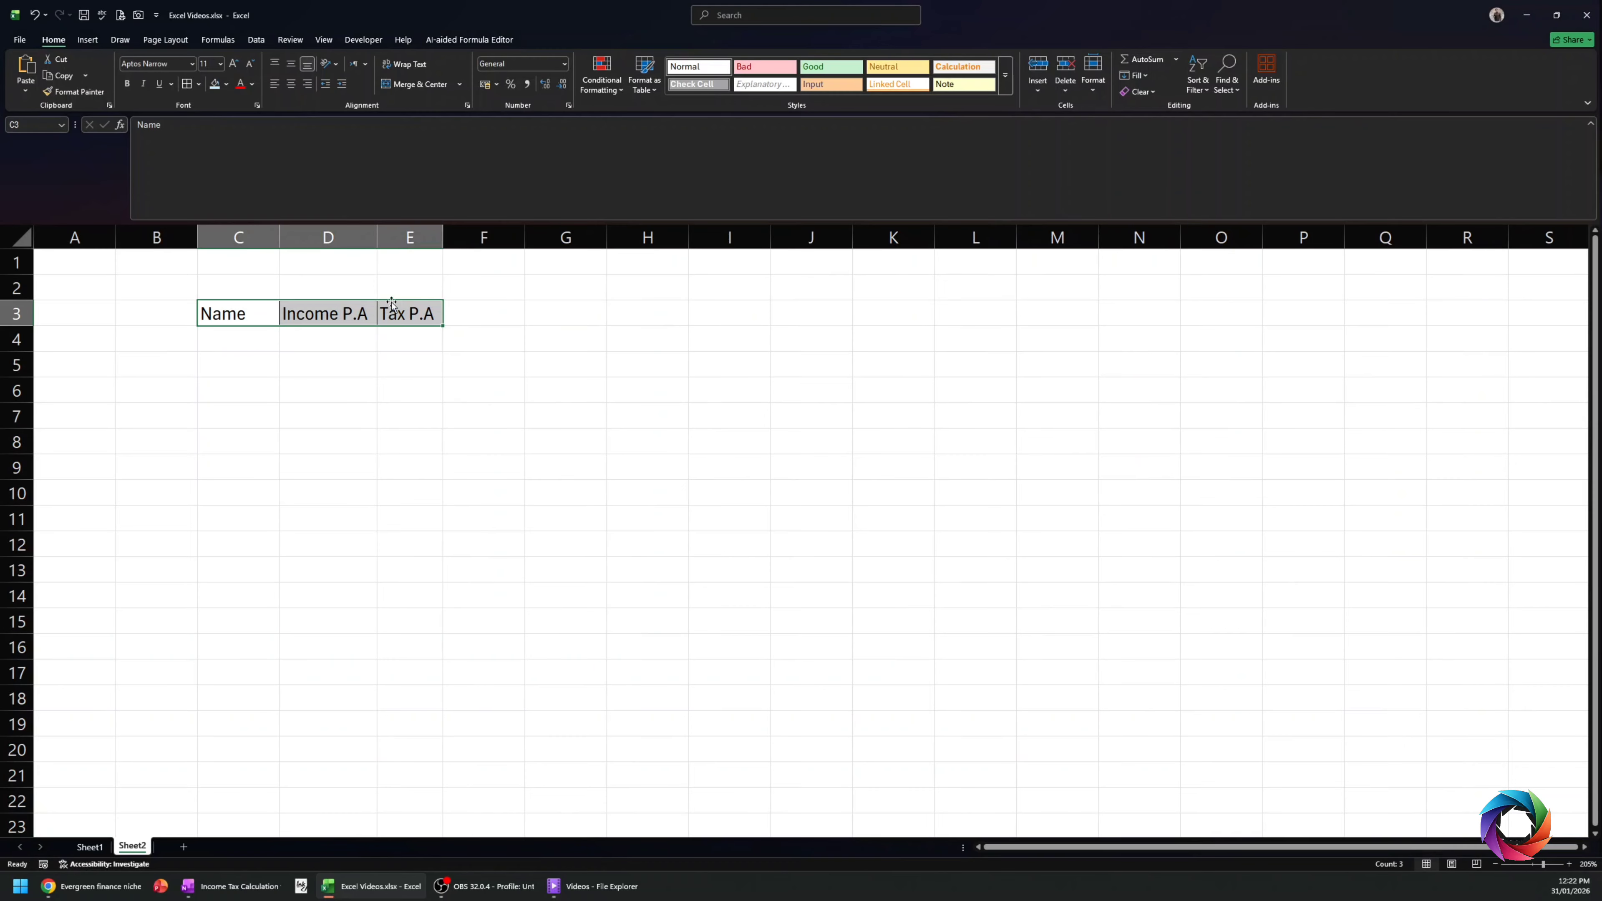
- Enter the names A, B and C in cells C4:C6 under the Name header
left_click(243, 372)
key("Up")
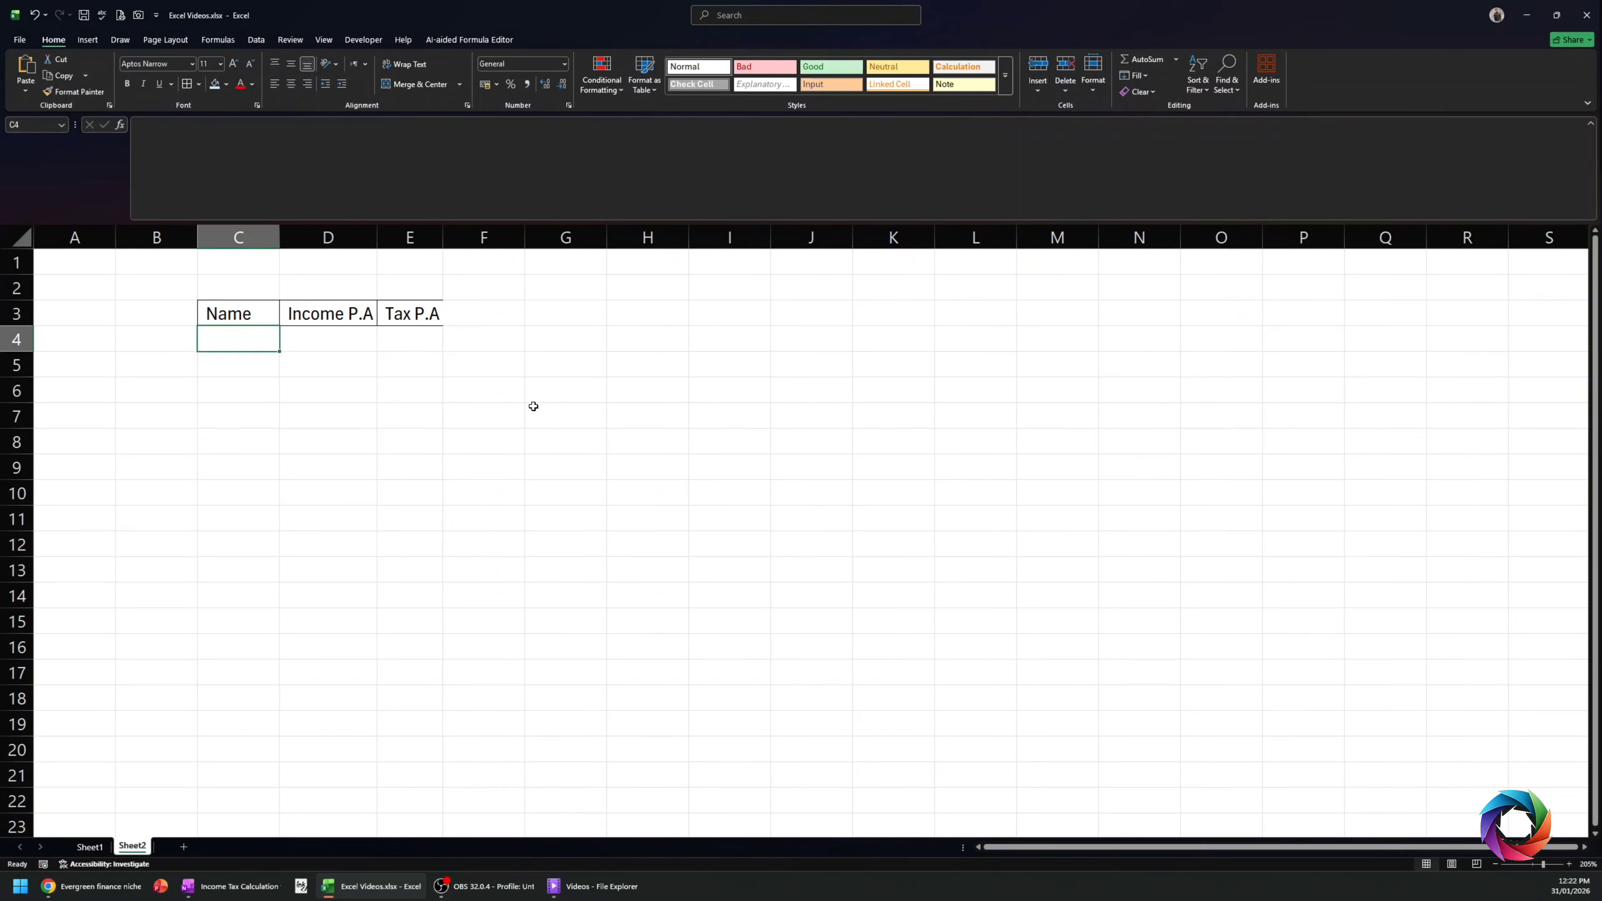
type("A")
key("Return")
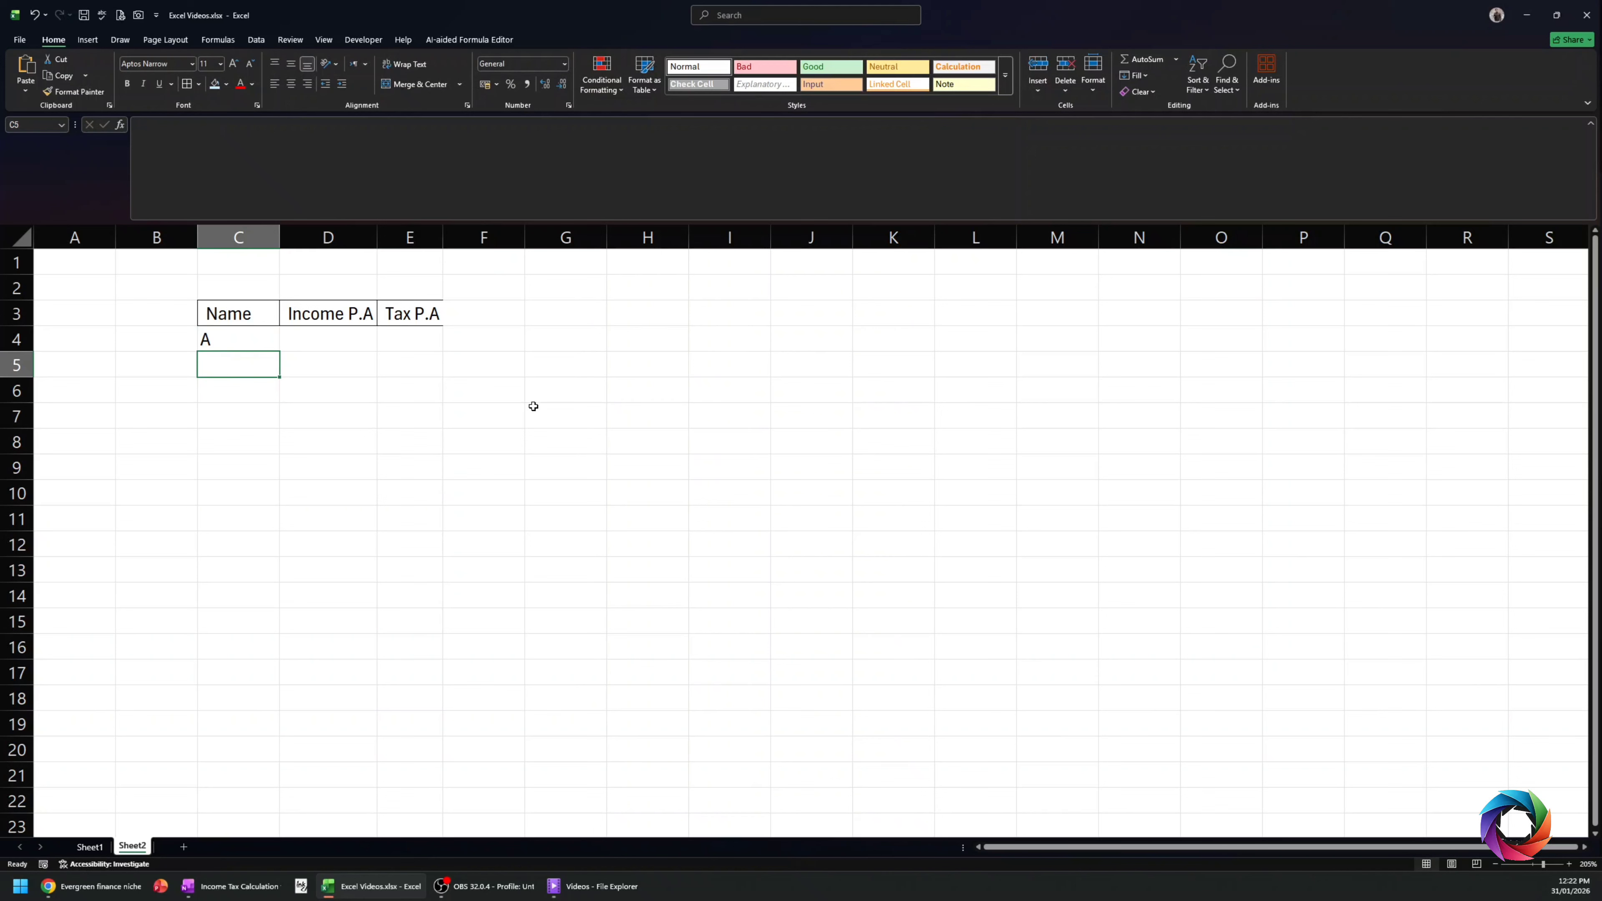
type("B")
key("Return")
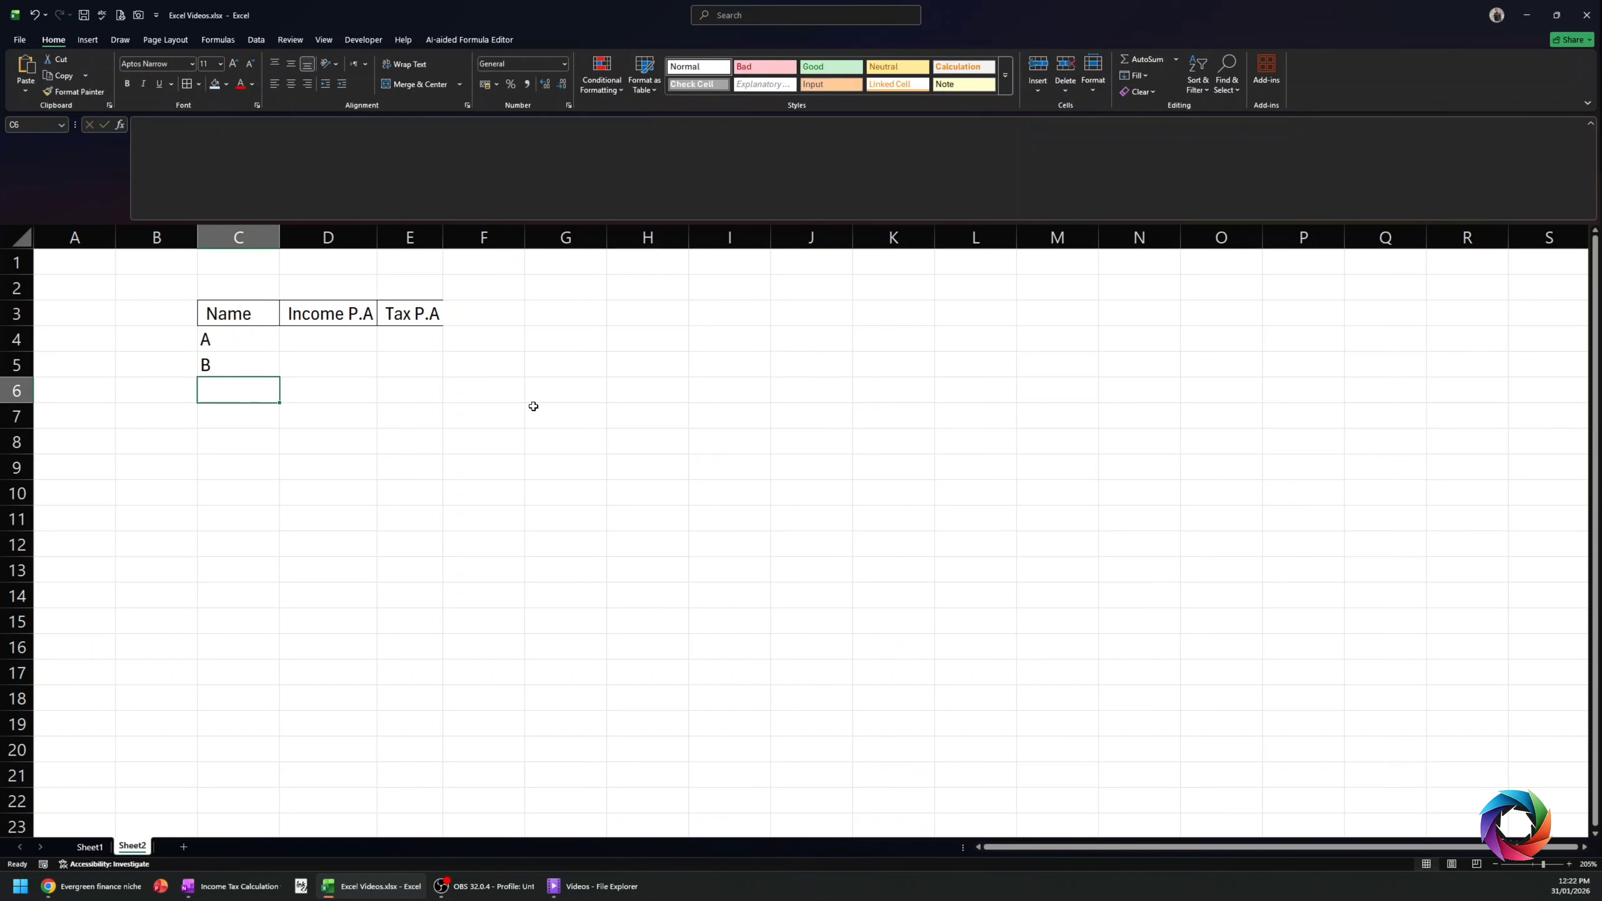
type("C")
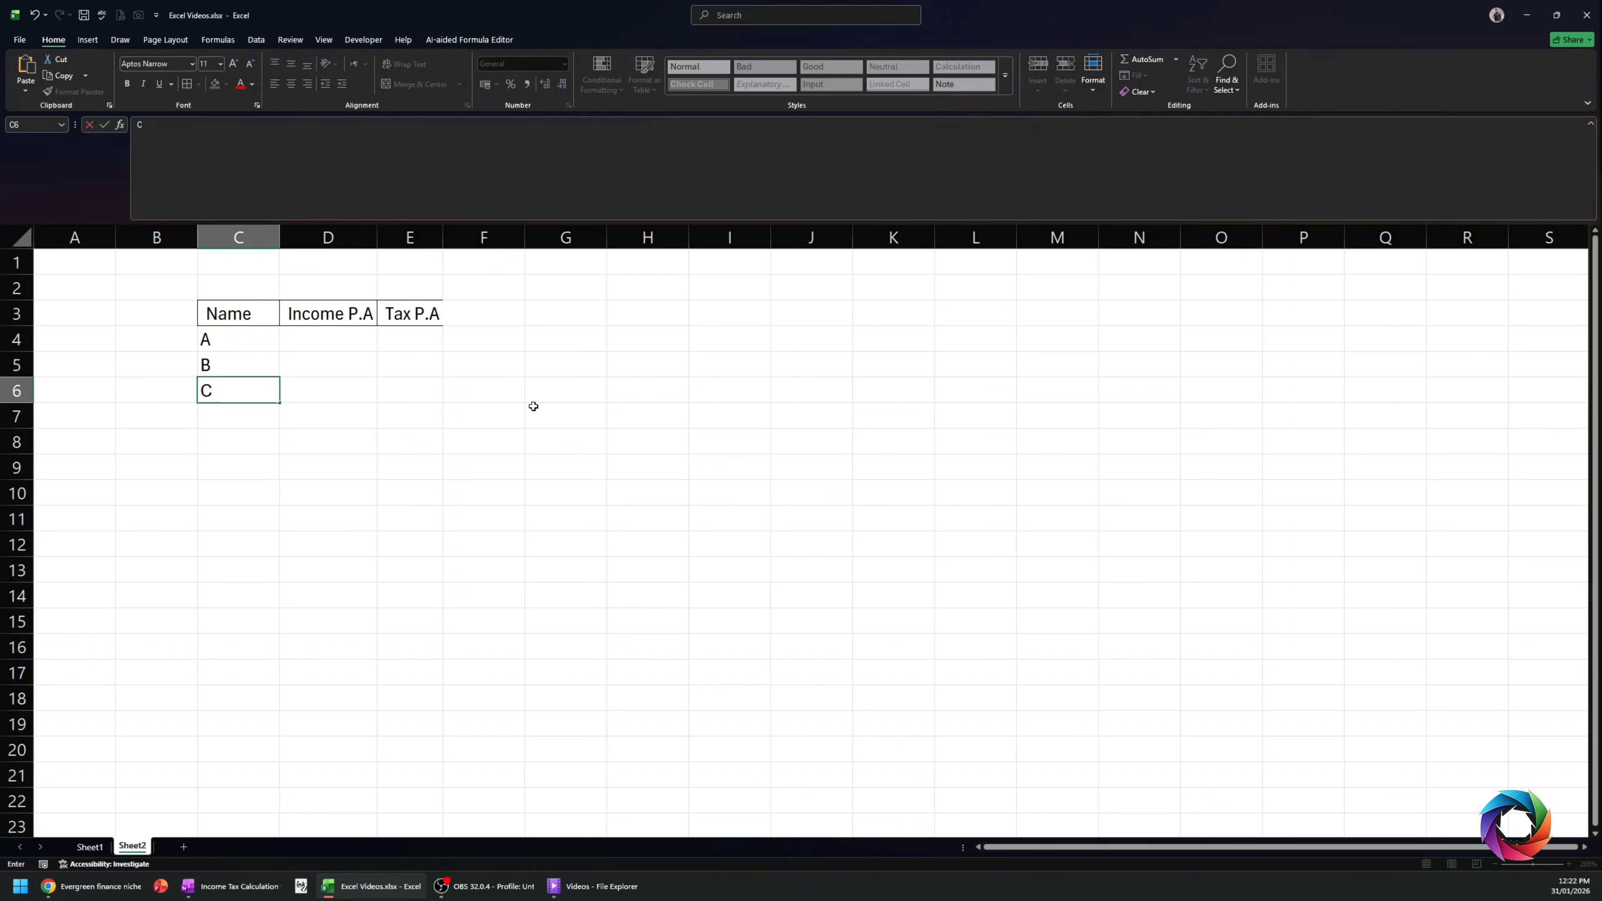
key("Right")
- Enter 1000000 as the Income P.A for A in cell D4
key("Up")
key("Left")
key("Right")
key("Up")
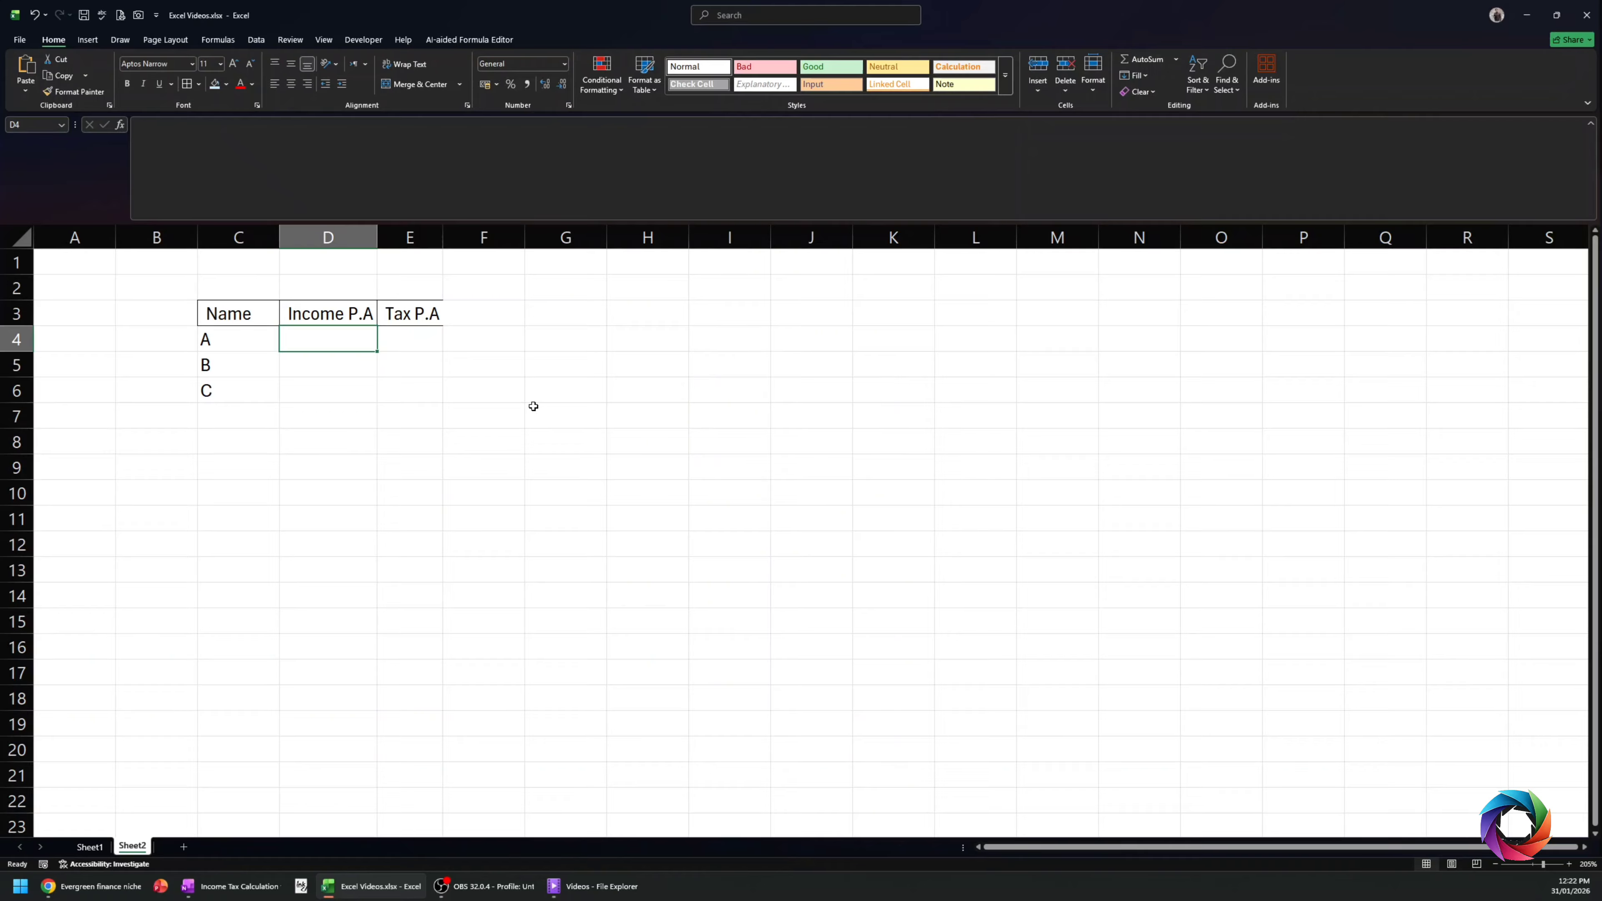
type("690")
key("BackSpace")
key("BackSpace")
key("BackSpace")
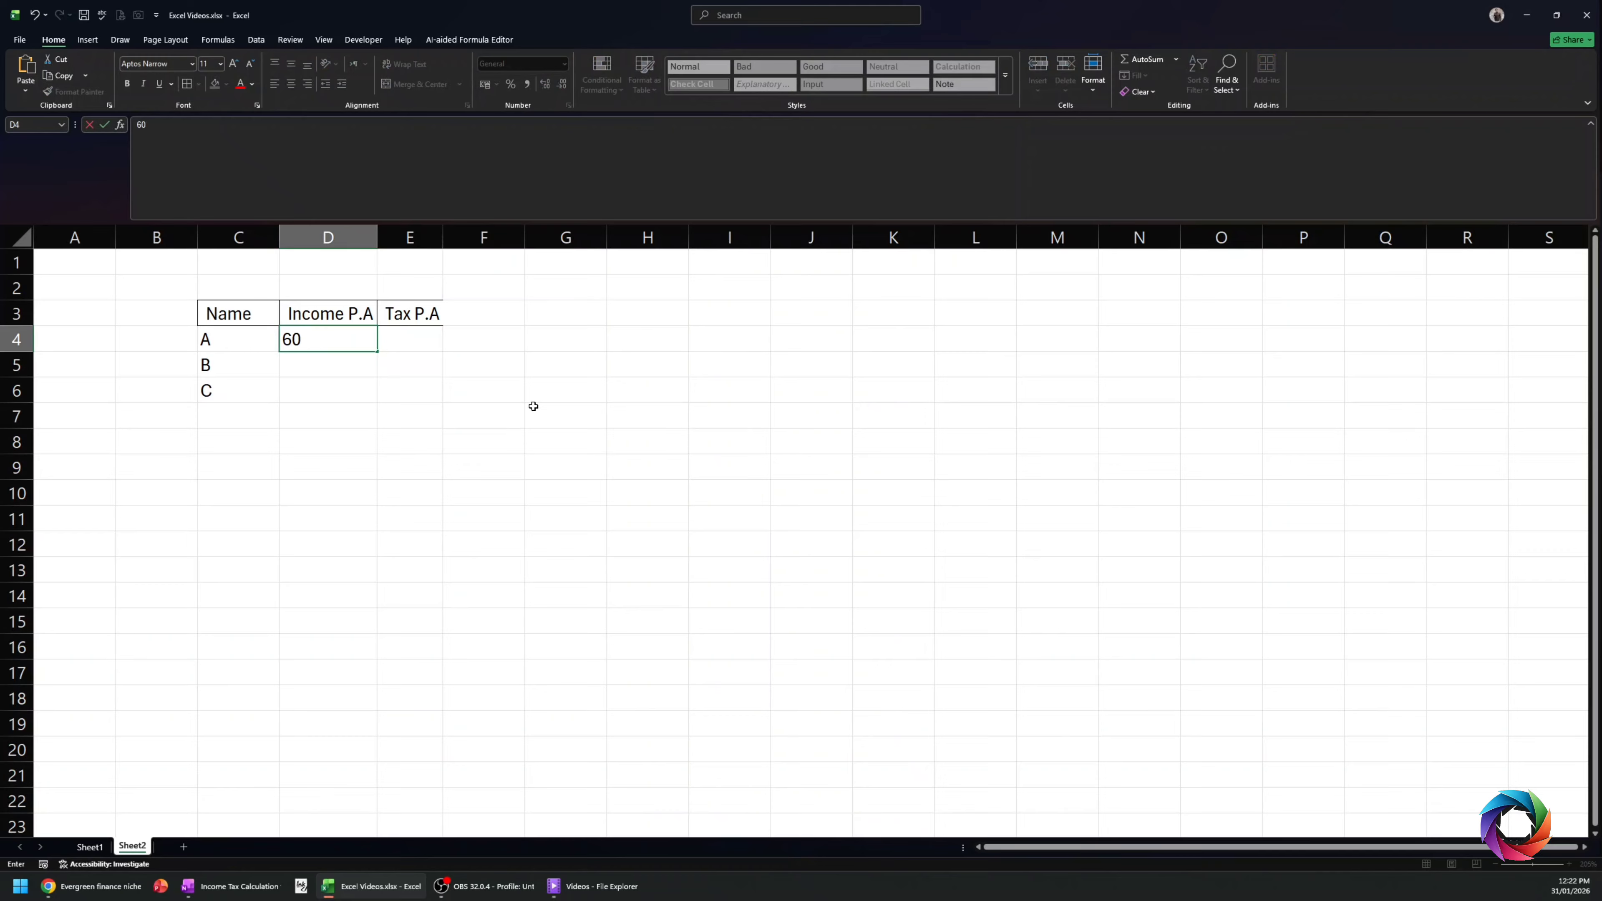
type("1000000")
key("Return")
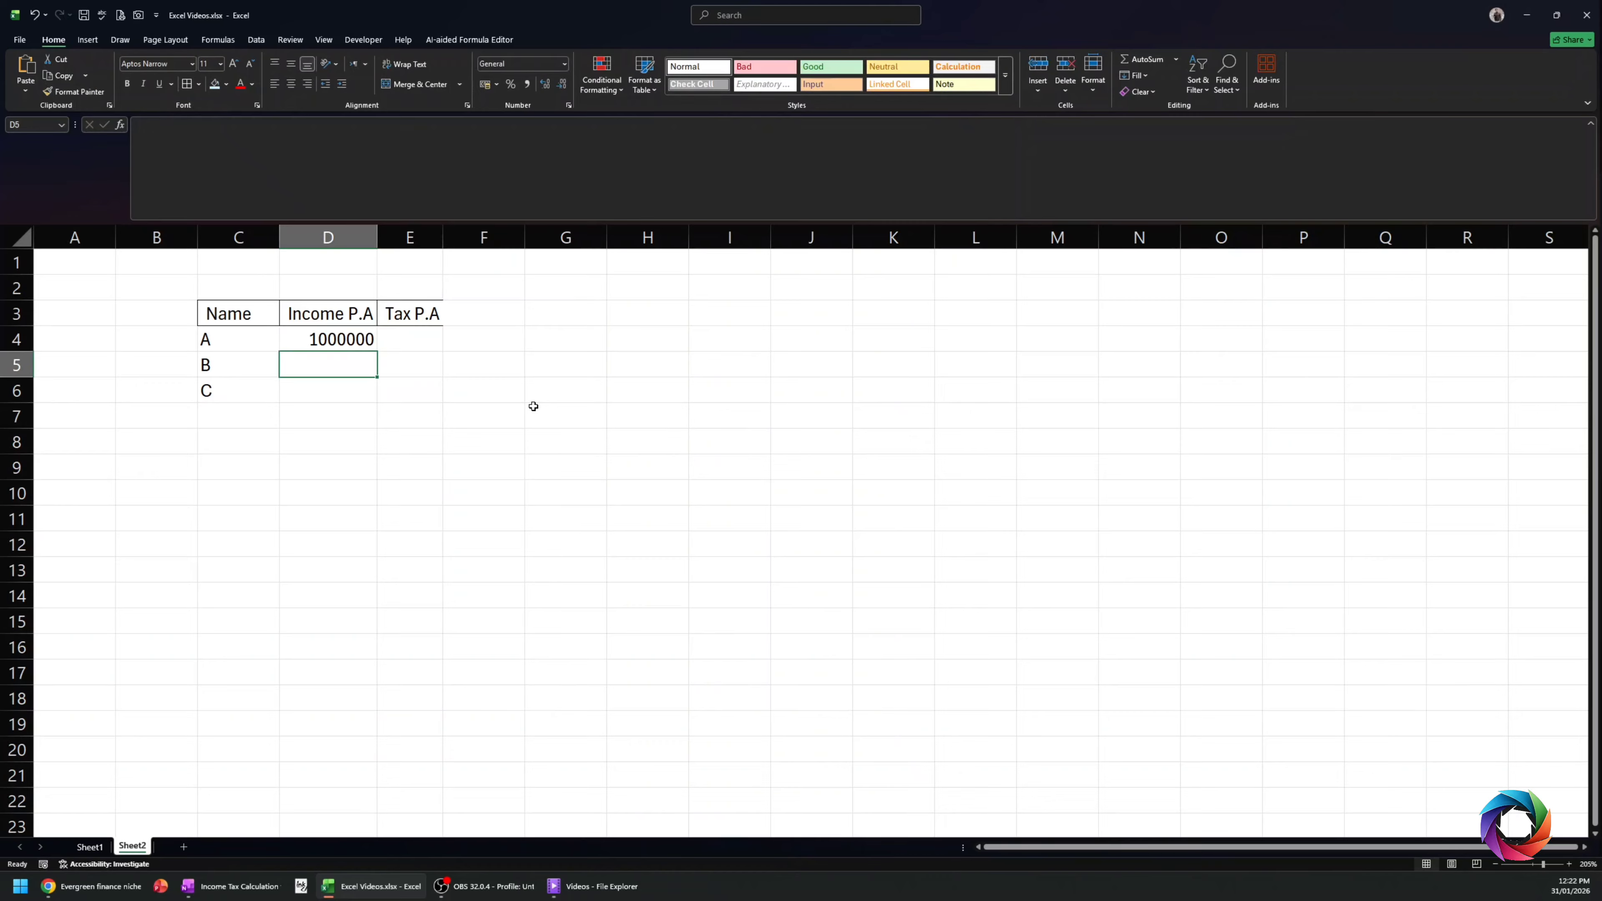
- Format D4:E6 with thousands separators and no decimal places
key("Up")
key("shift+Right")
key("shift+Down")
key("shift+Down")
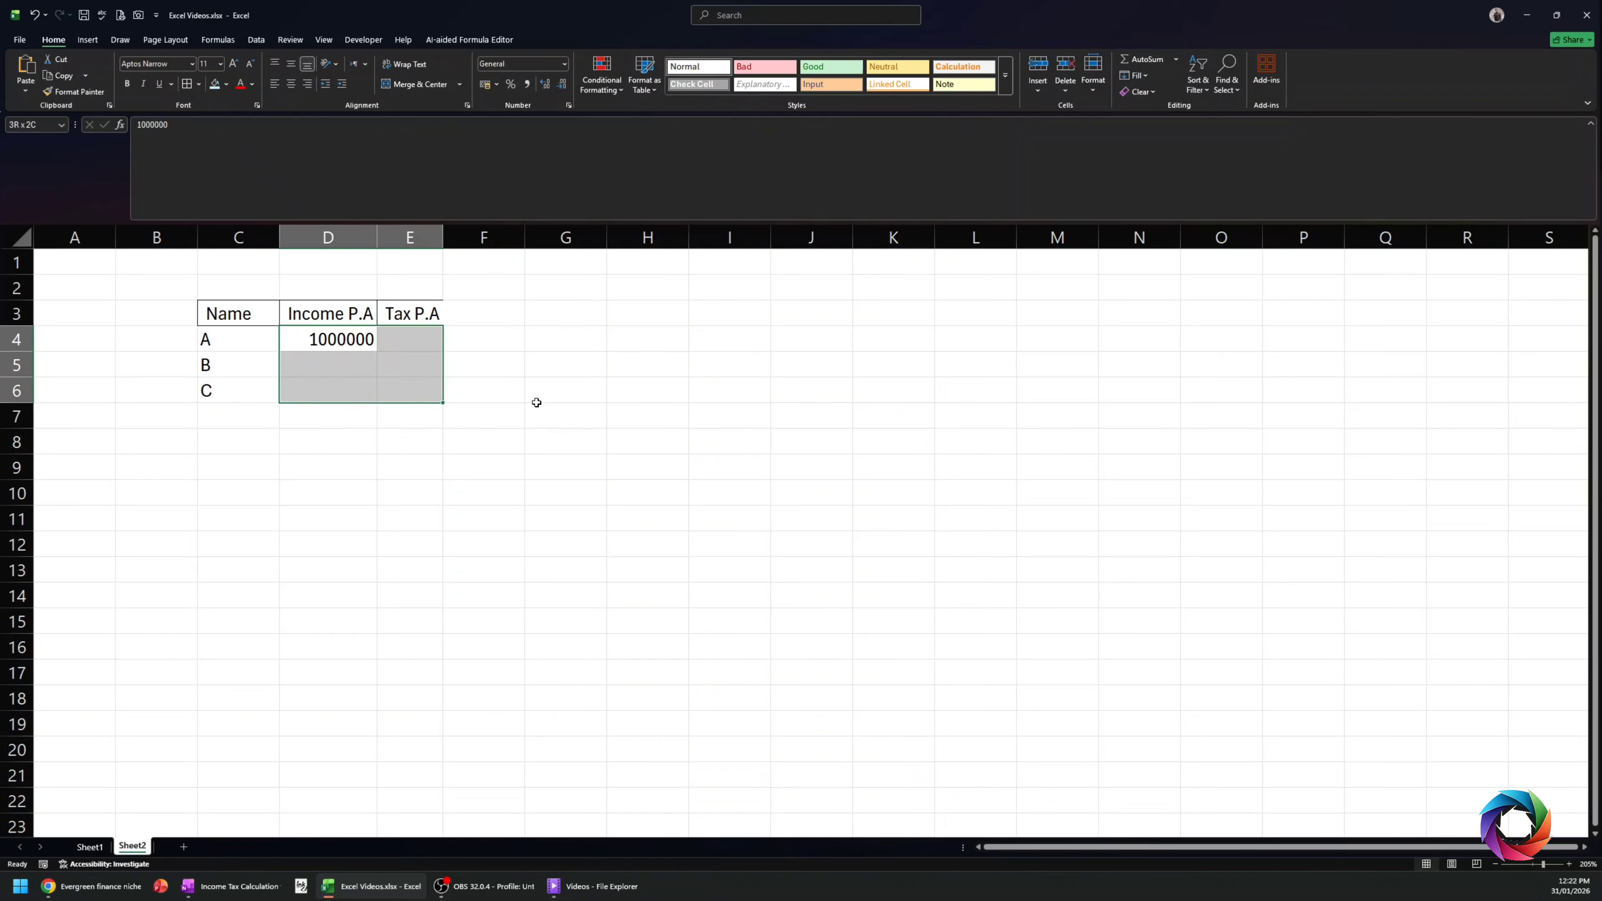
left_click(529, 84)
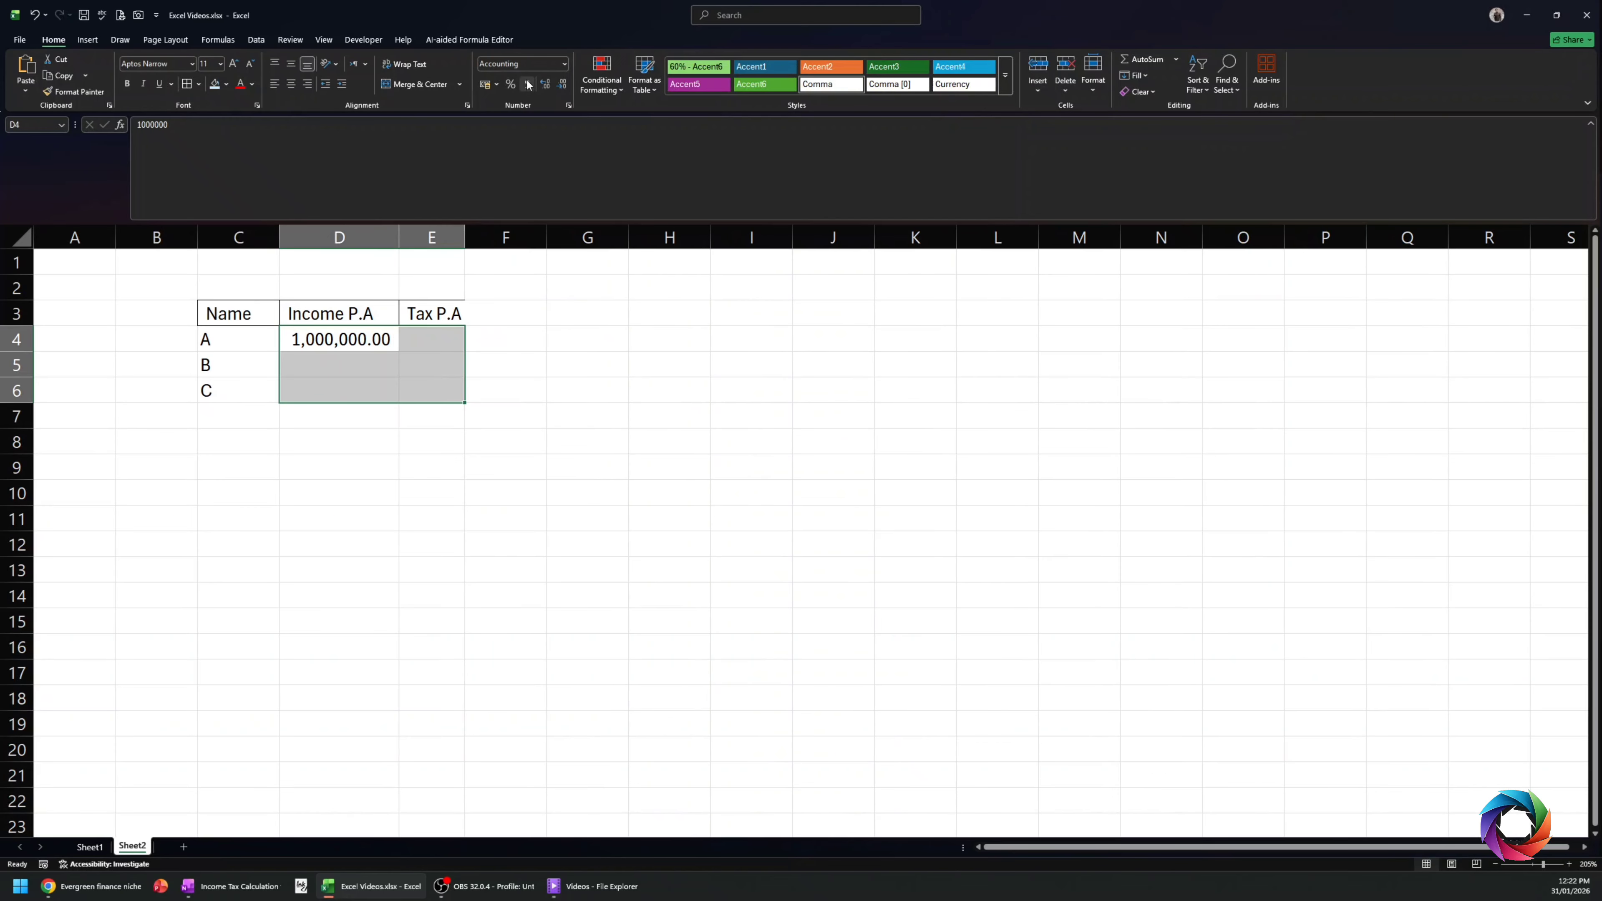
left_click(559, 84)
left_click(560, 84)
- Enter incomes of 2,000,000 for B in D5 and 3,000,000 for C in D6
left_click(376, 367)
type("2")
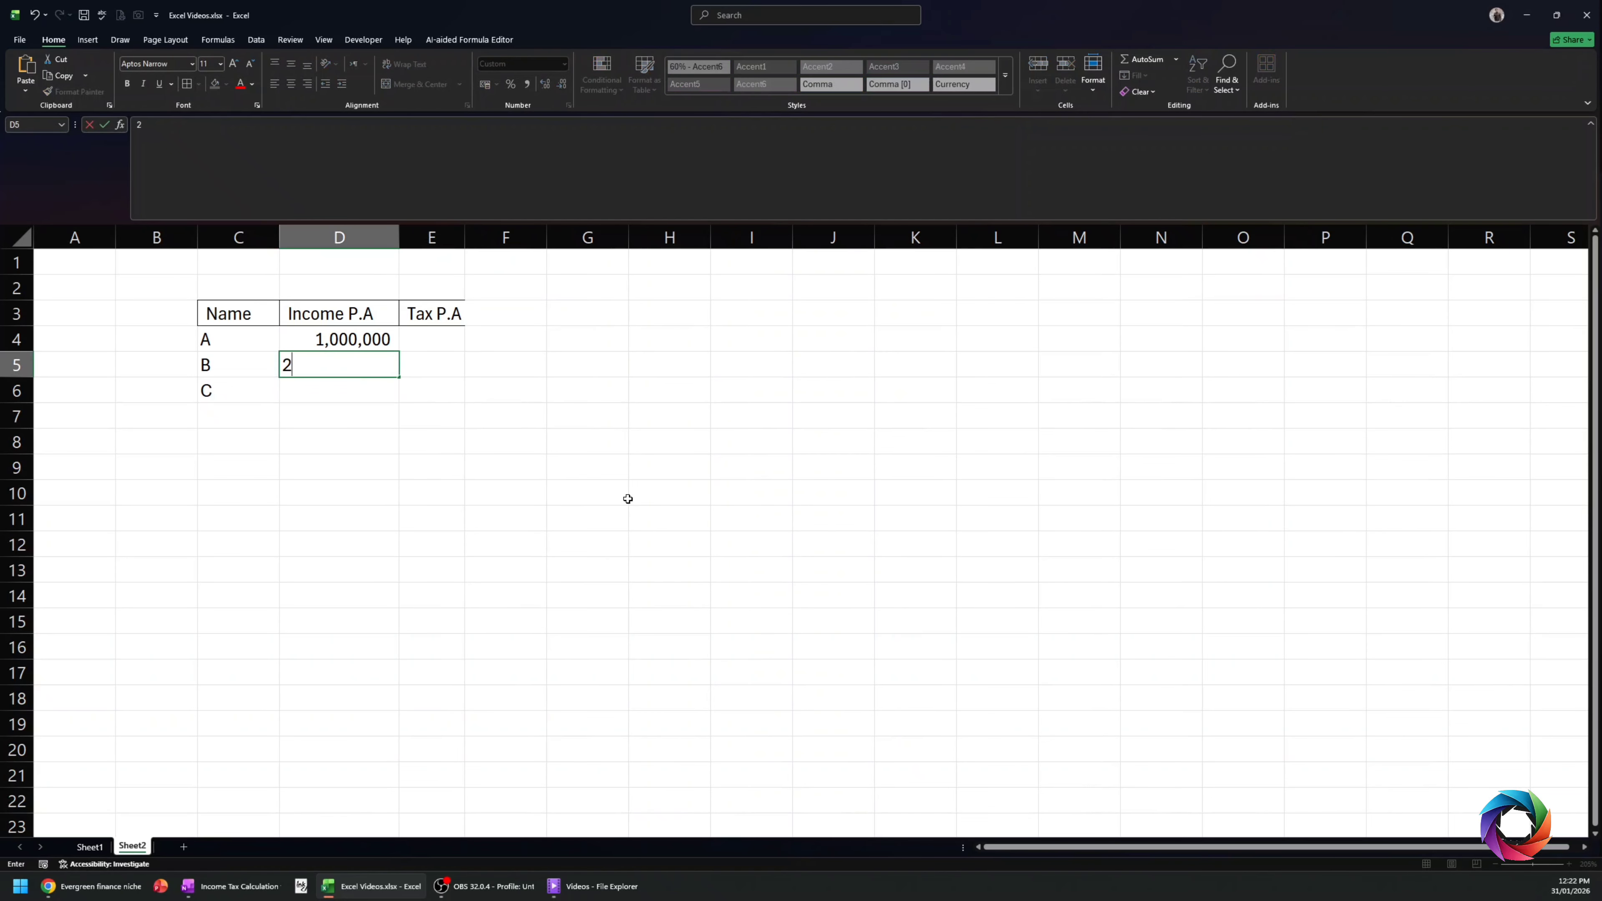
type(",000,000")
key("Return")
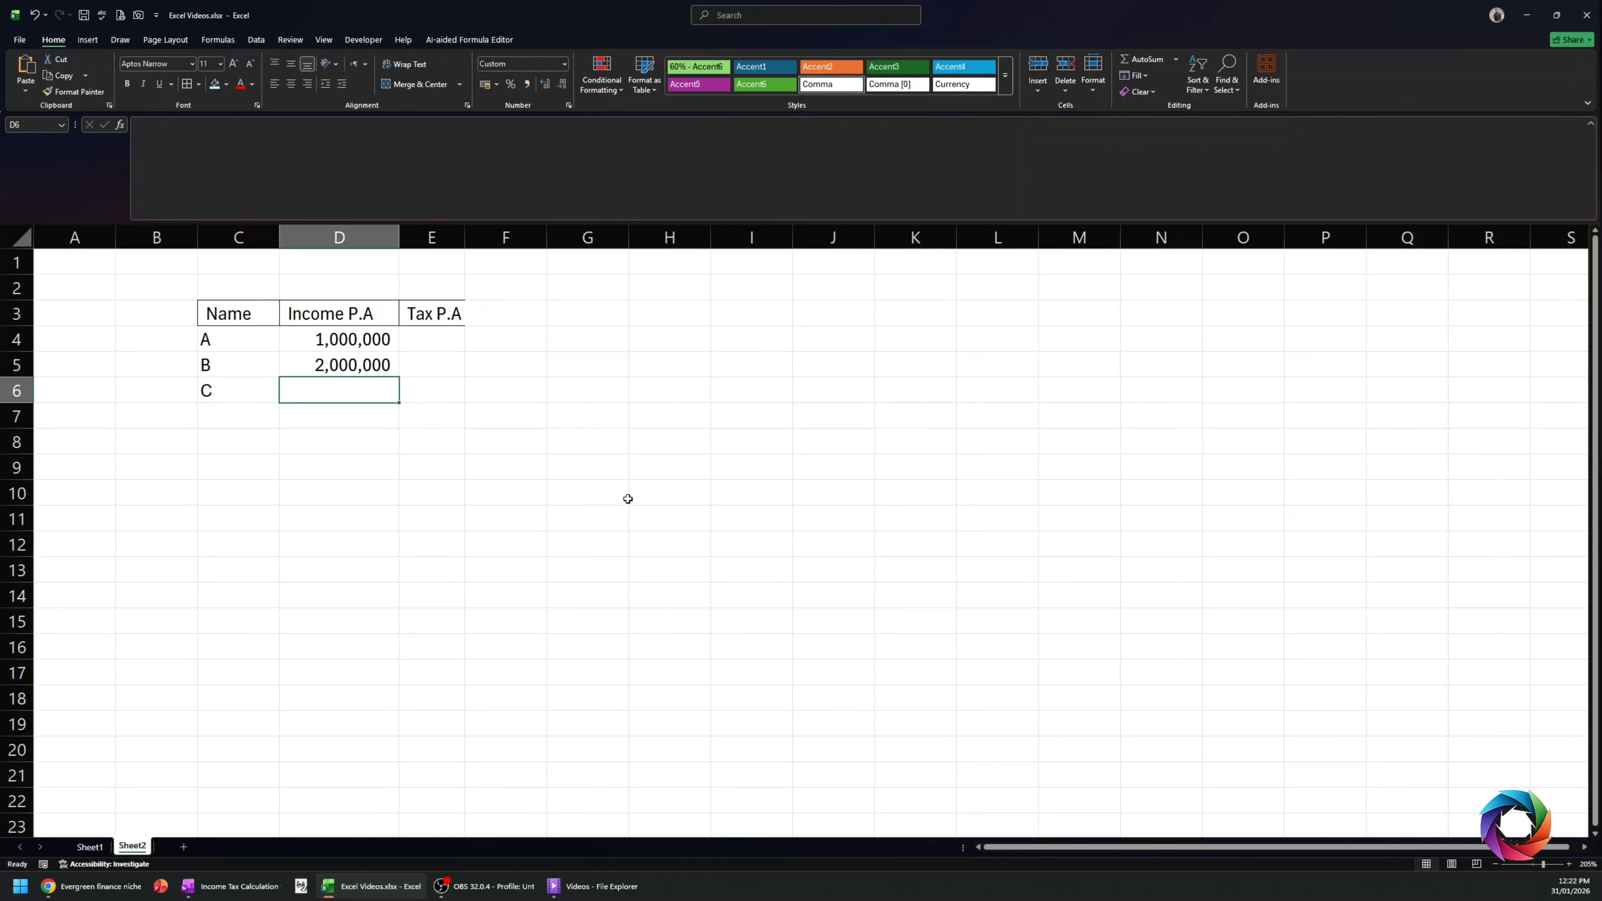
type("3000000")
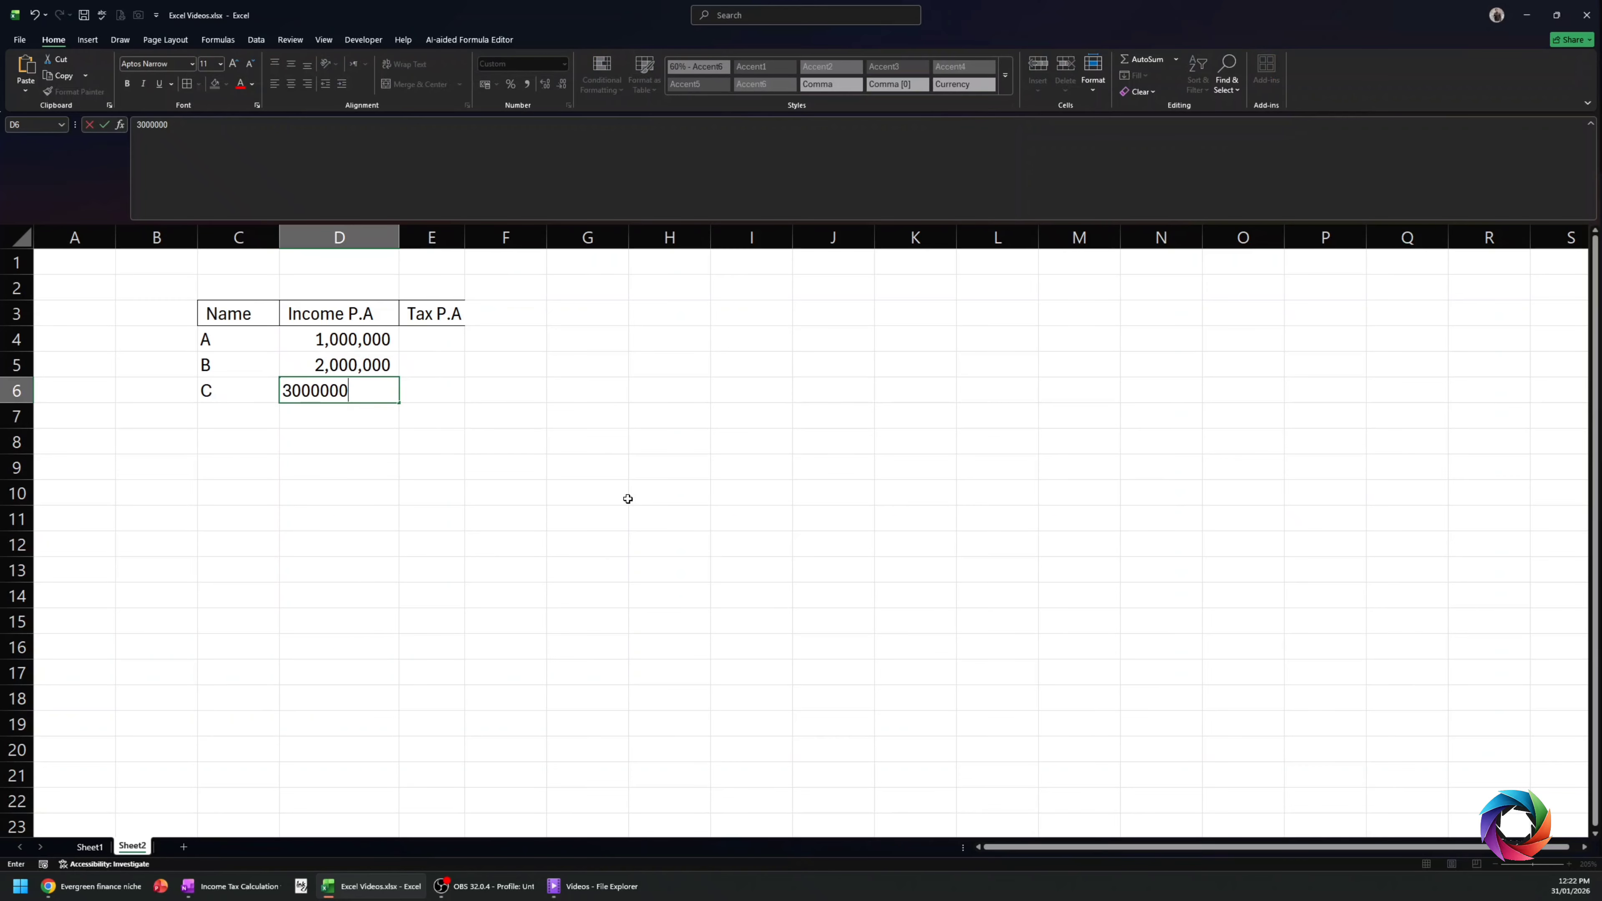
key("Return")
- Select E4 for the first tax figure and widen the Tax P.A column slightly
key("Right")
key("Up")
key("Up")
key("Up")
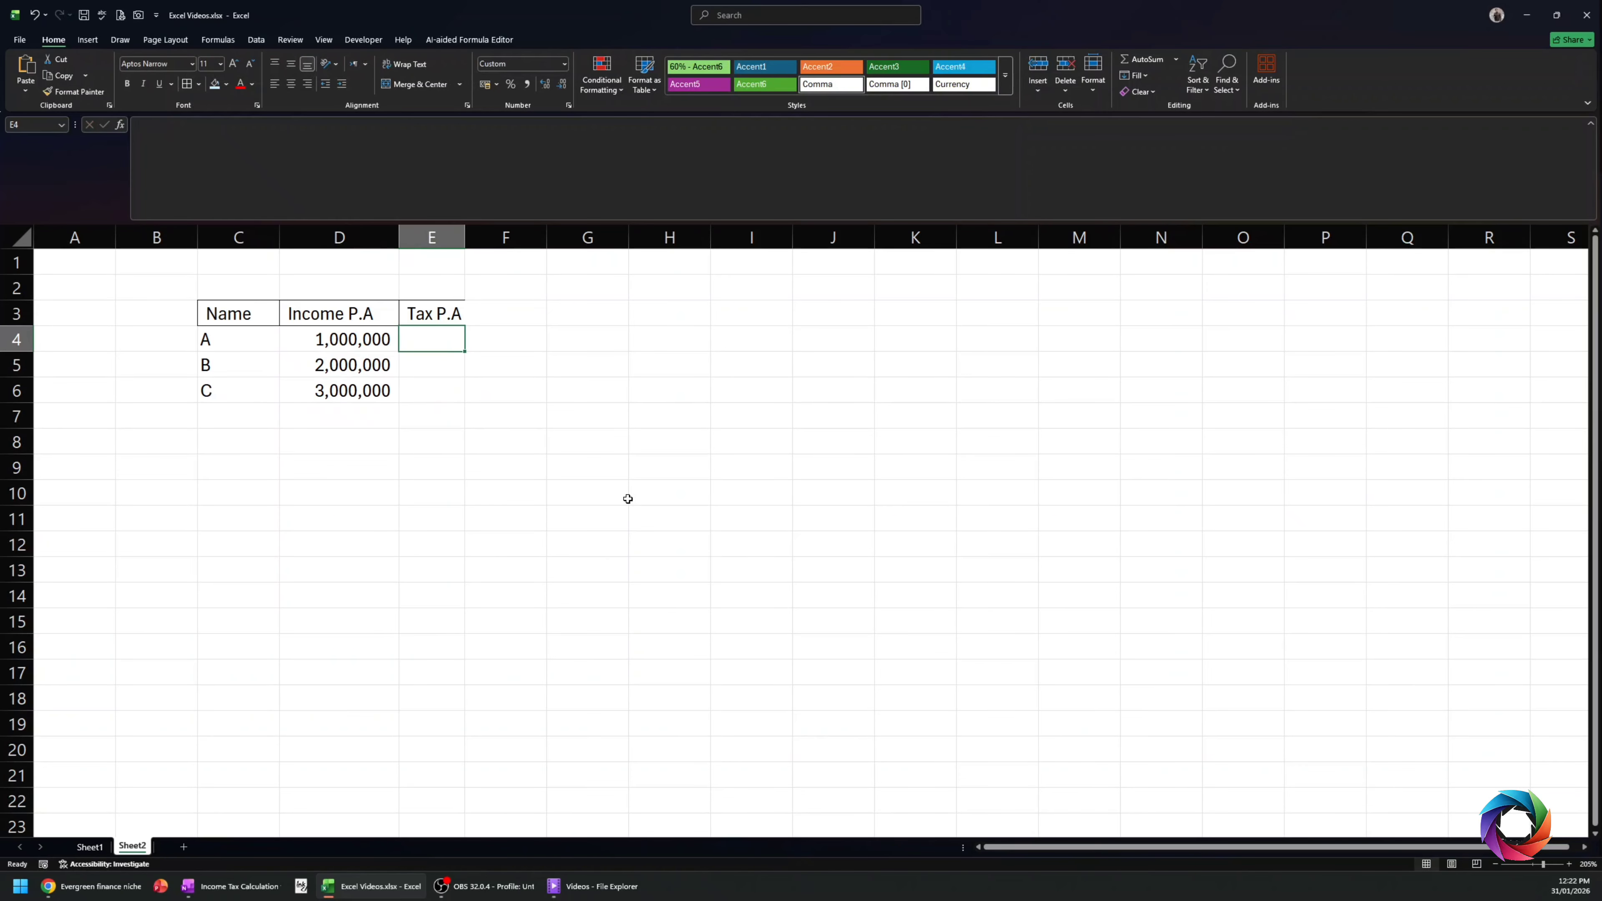
left_click_drag(464, 238, 480, 238)
- Copy the LET formula from K10 on Sheet1 and paste only the formula into E4 on Sheet2
left_click(89, 847)
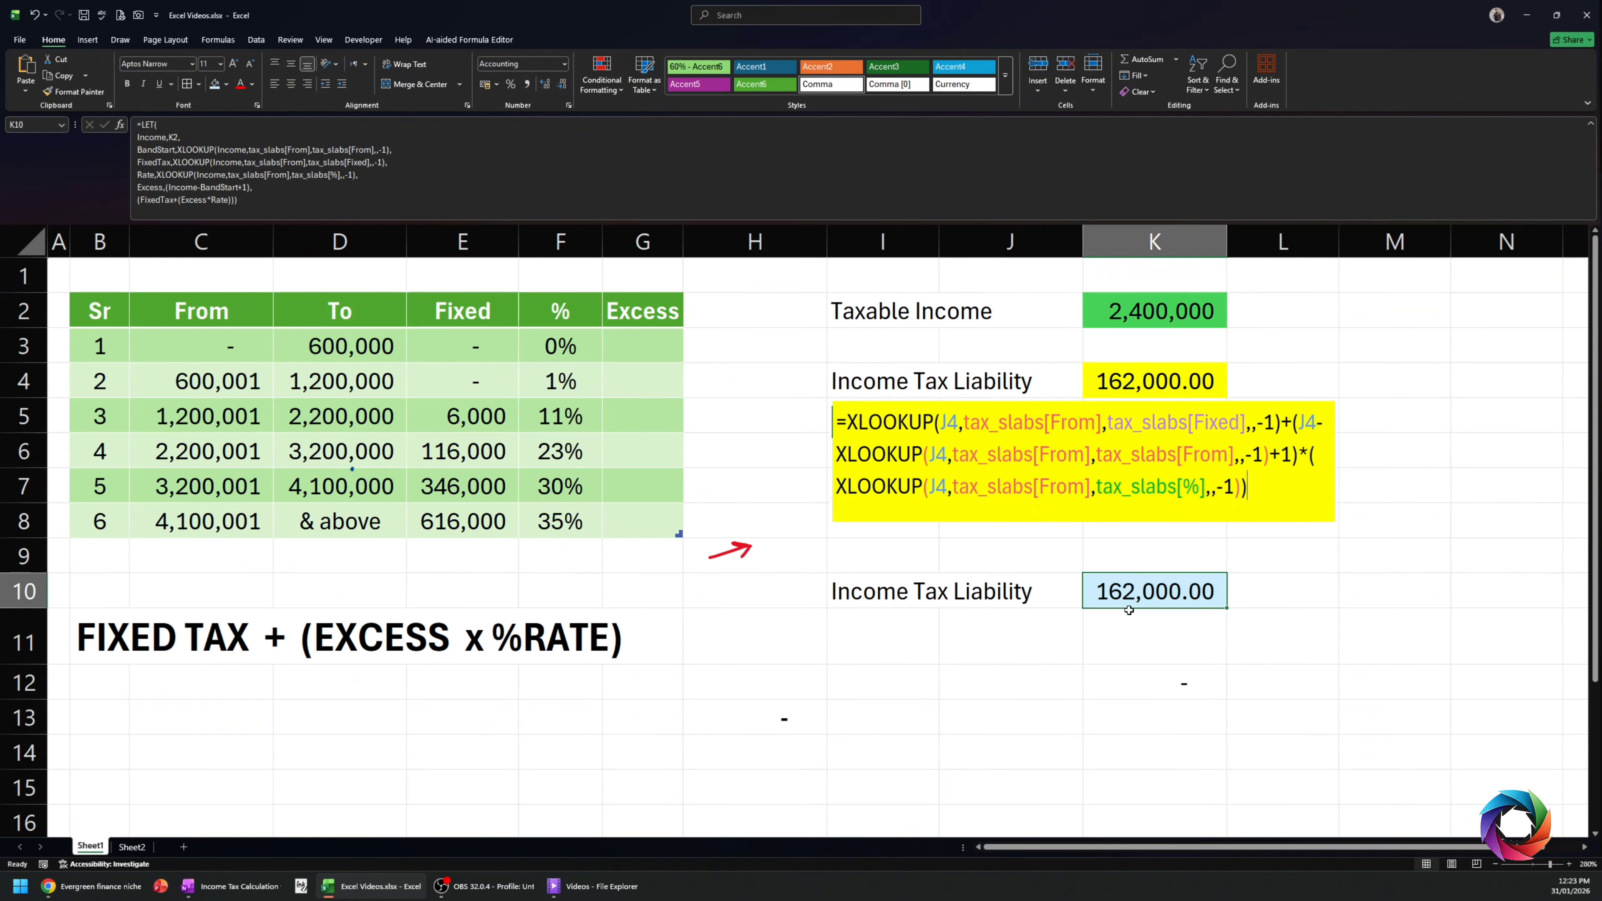
key("ctrl+c")
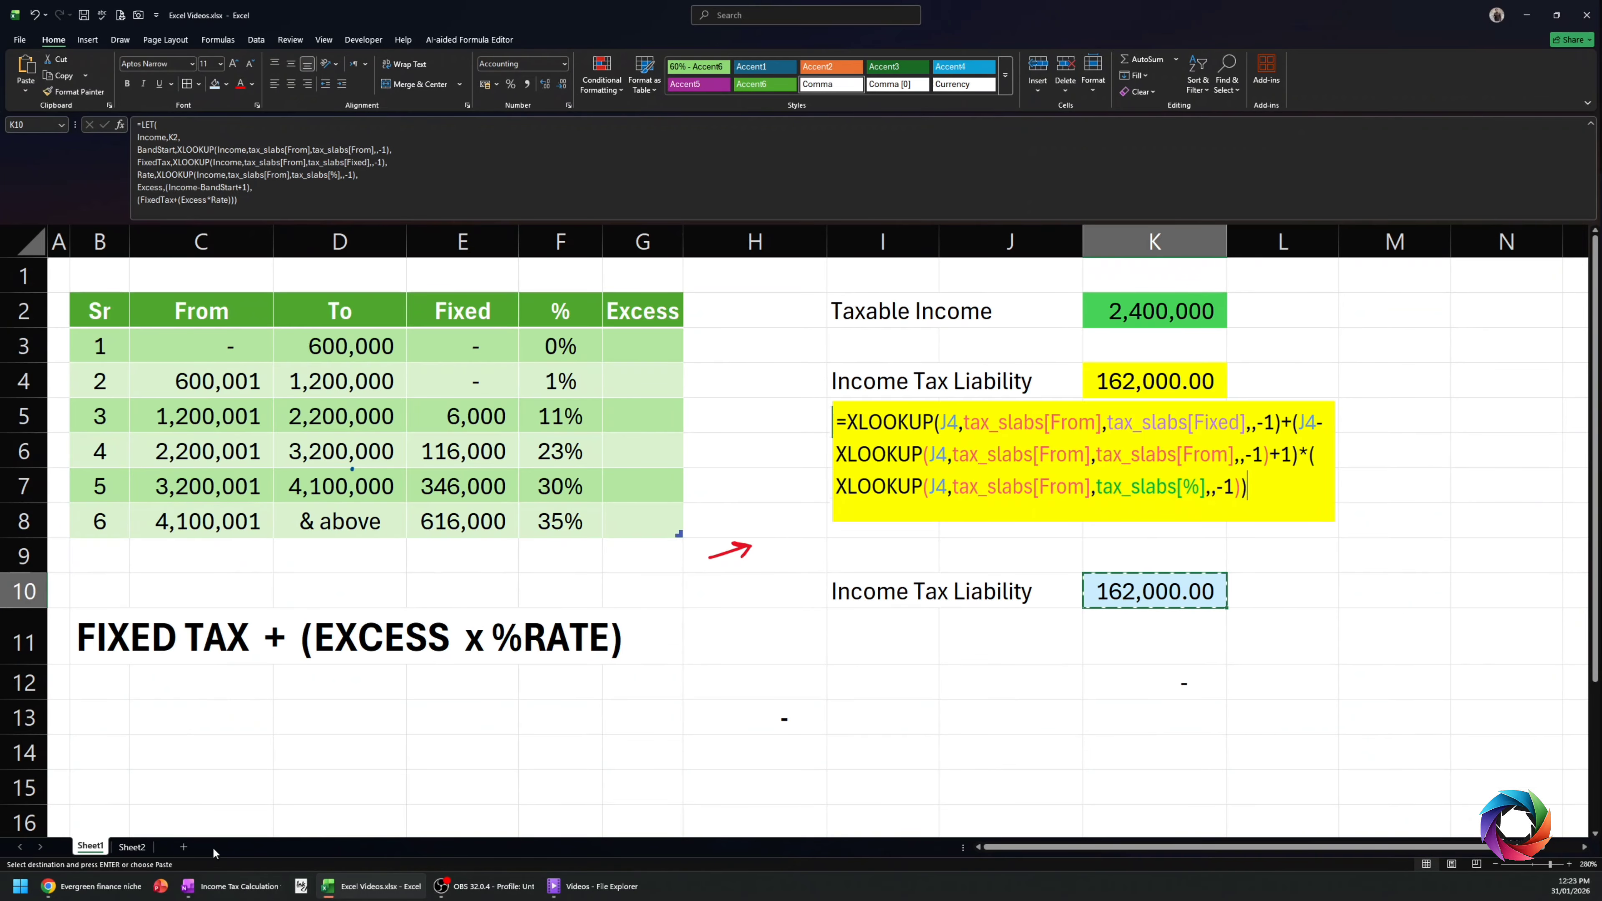
left_click(132, 846)
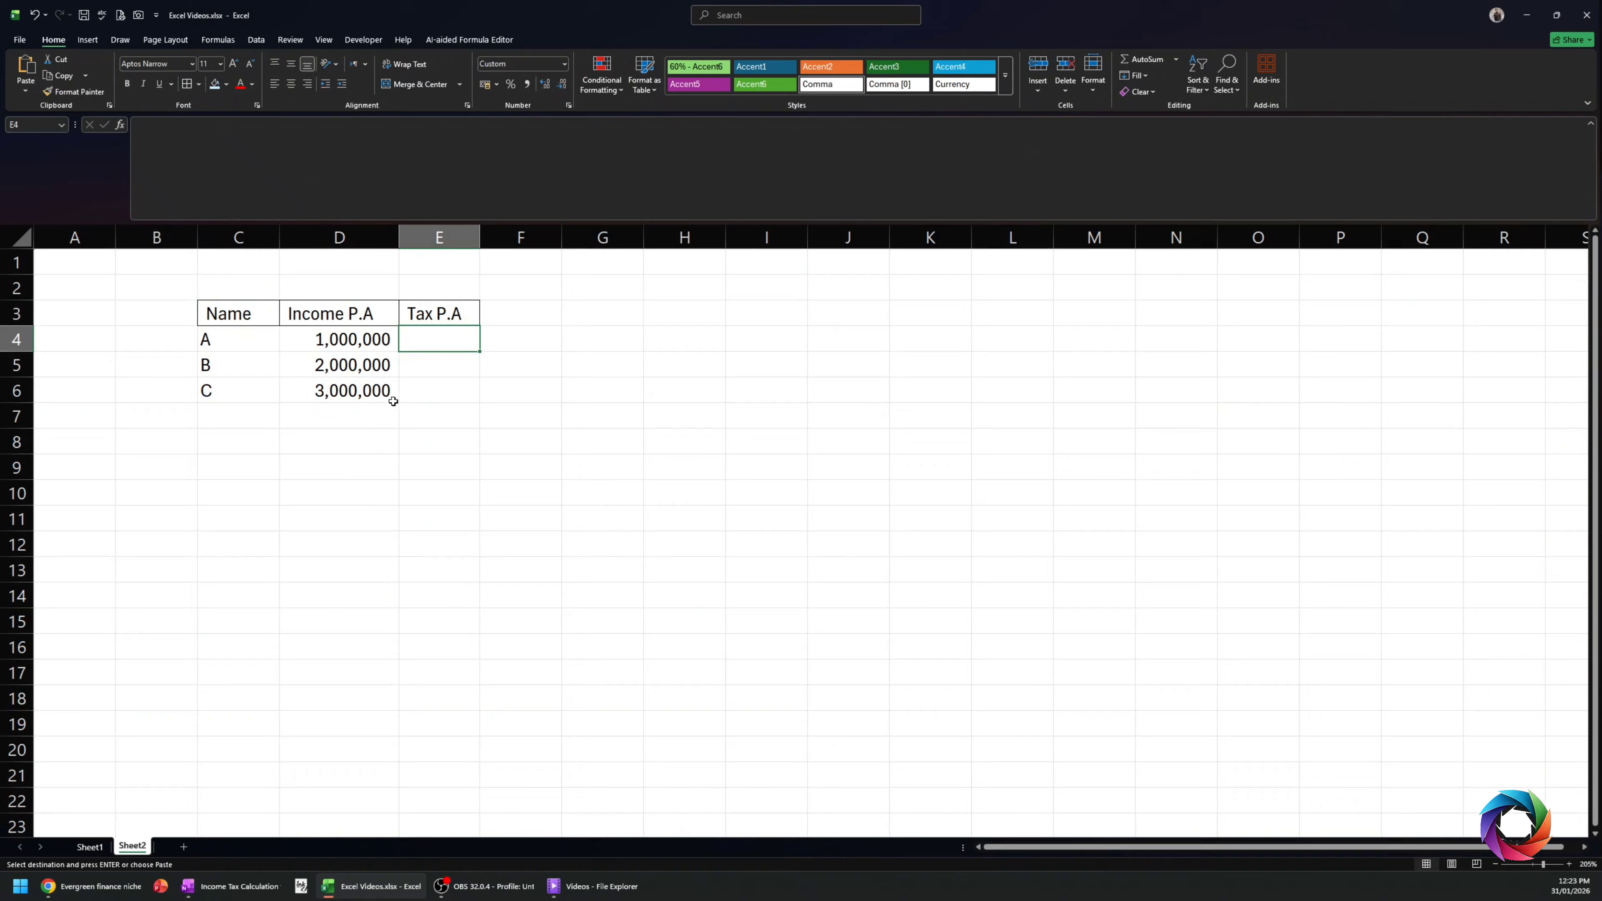
right_click(454, 341)
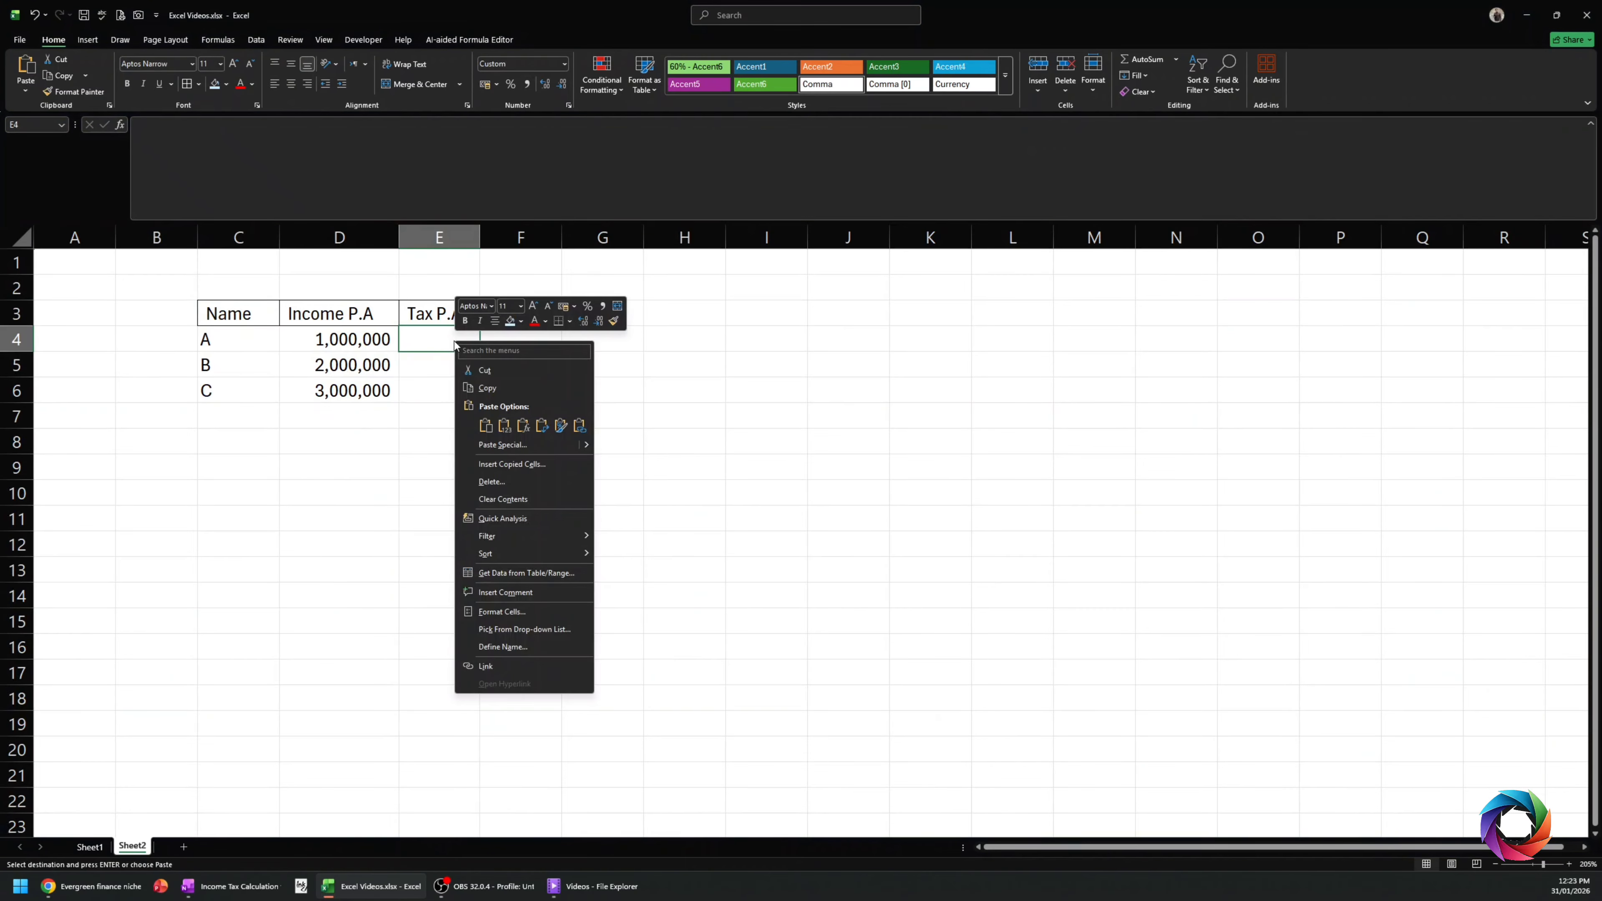
left_click(510, 427)
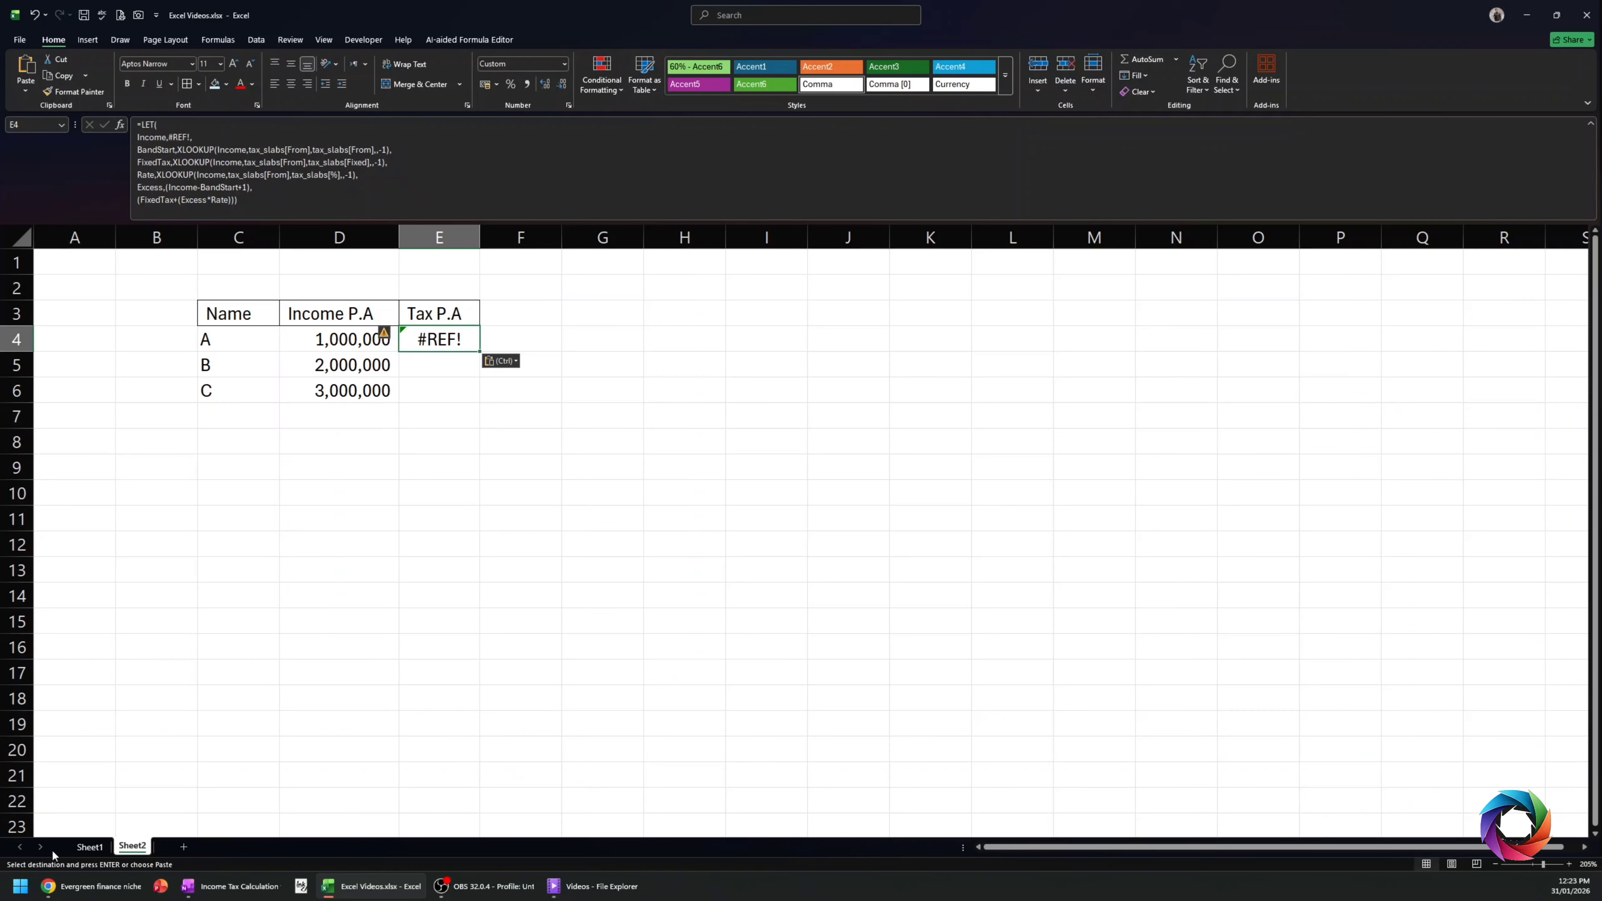
- Clear the copy selection on Sheet1 and enlarge the XLOOKUP formula picture so it extends across column N
left_click(89, 847)
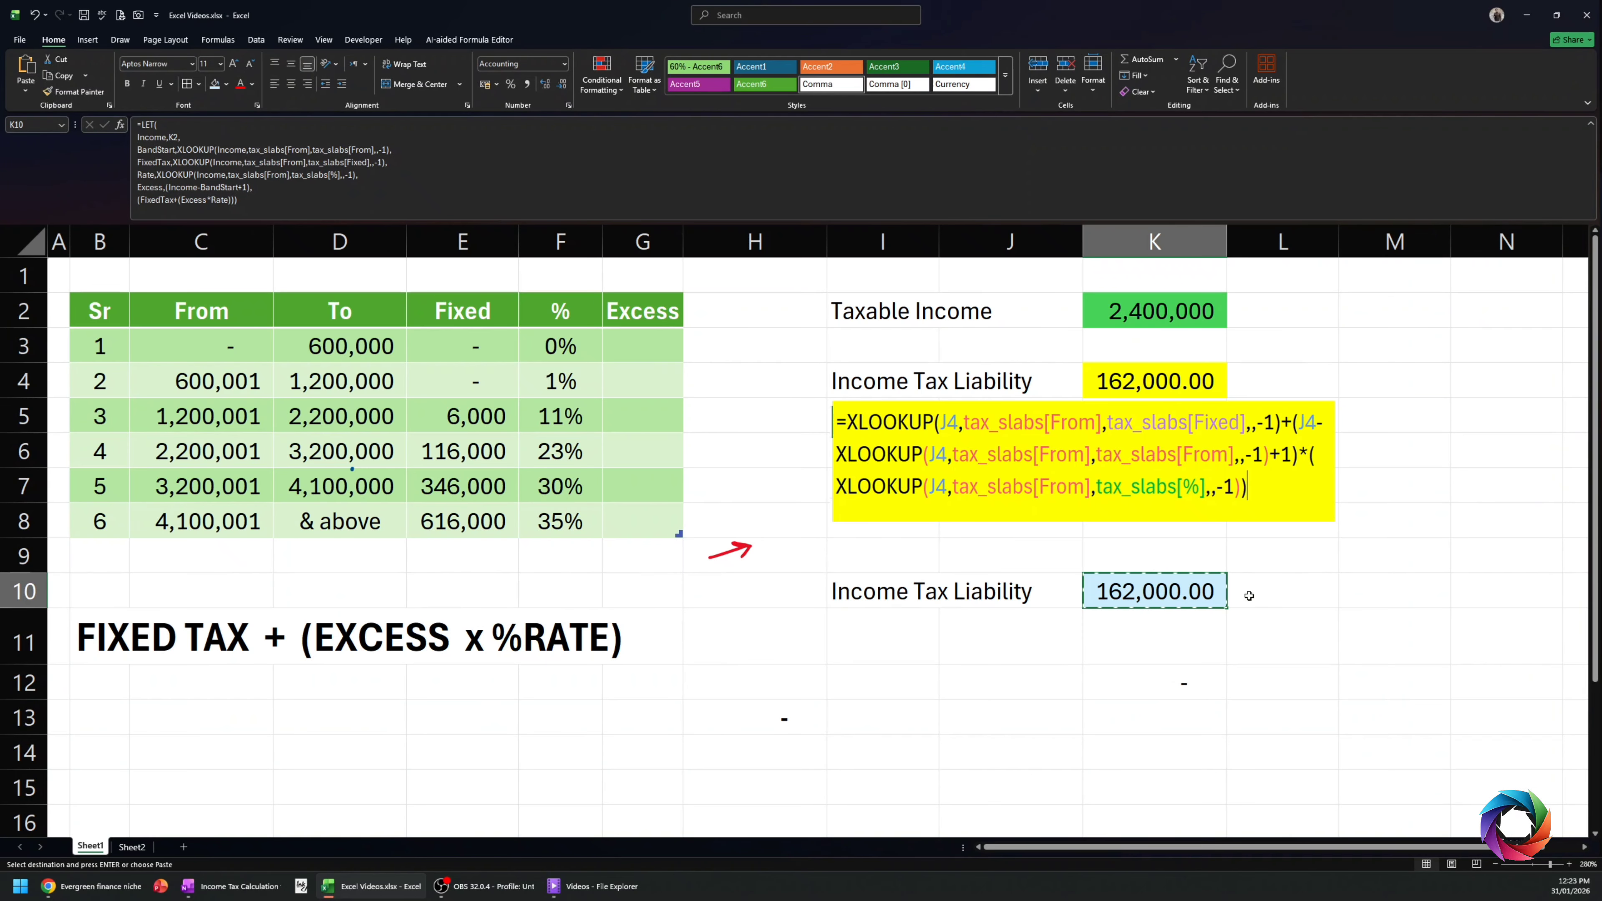
key("Escape")
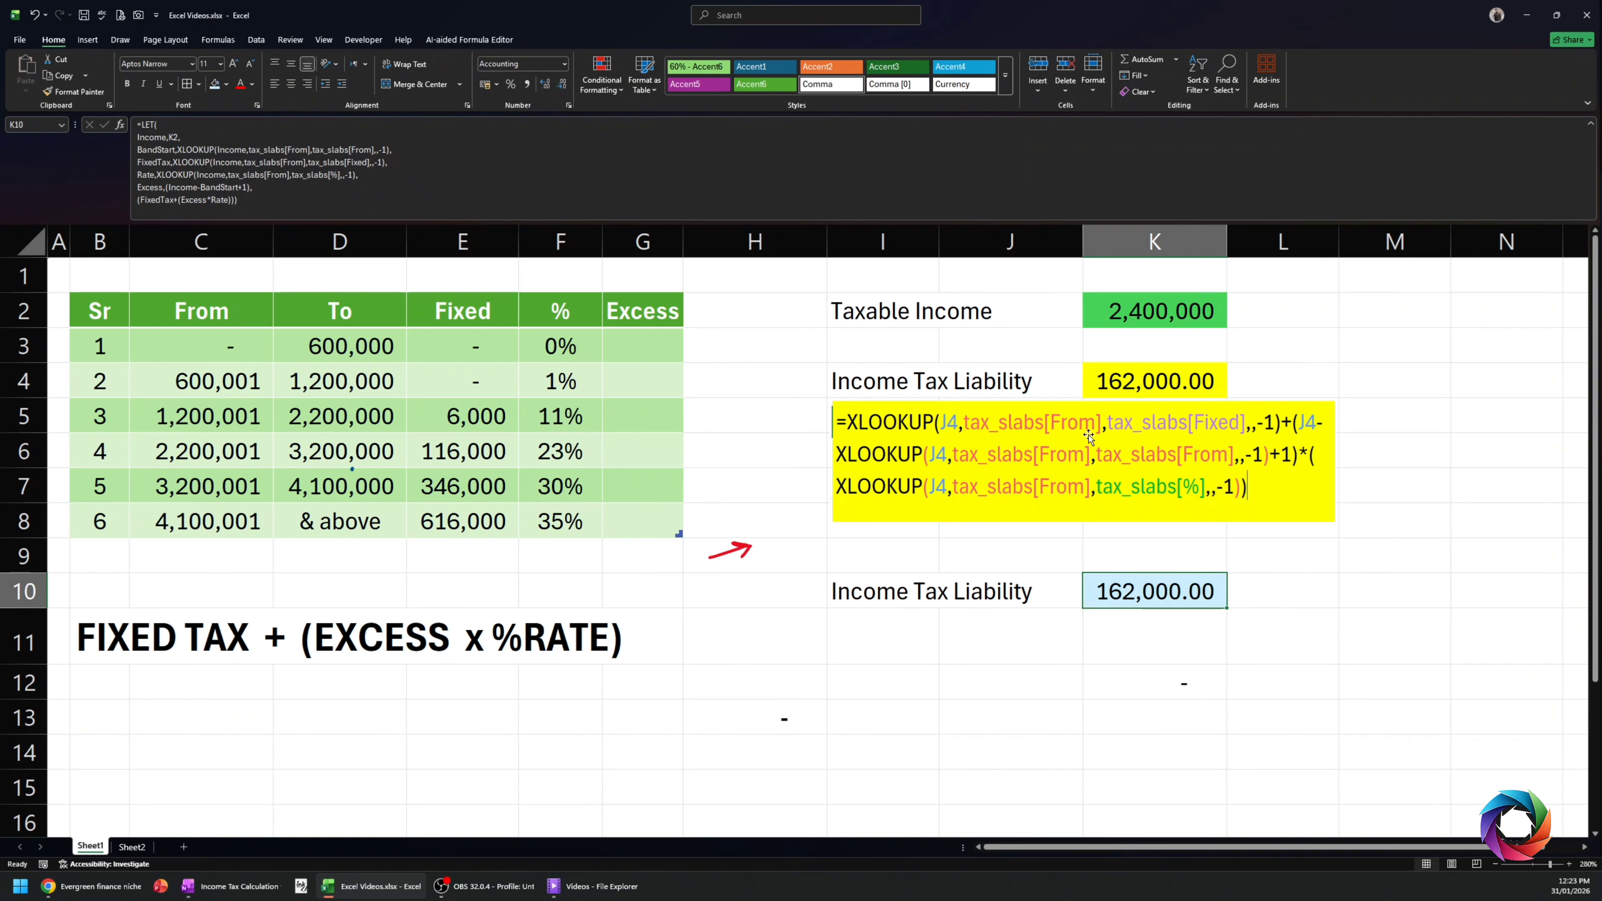
left_click(1321, 515)
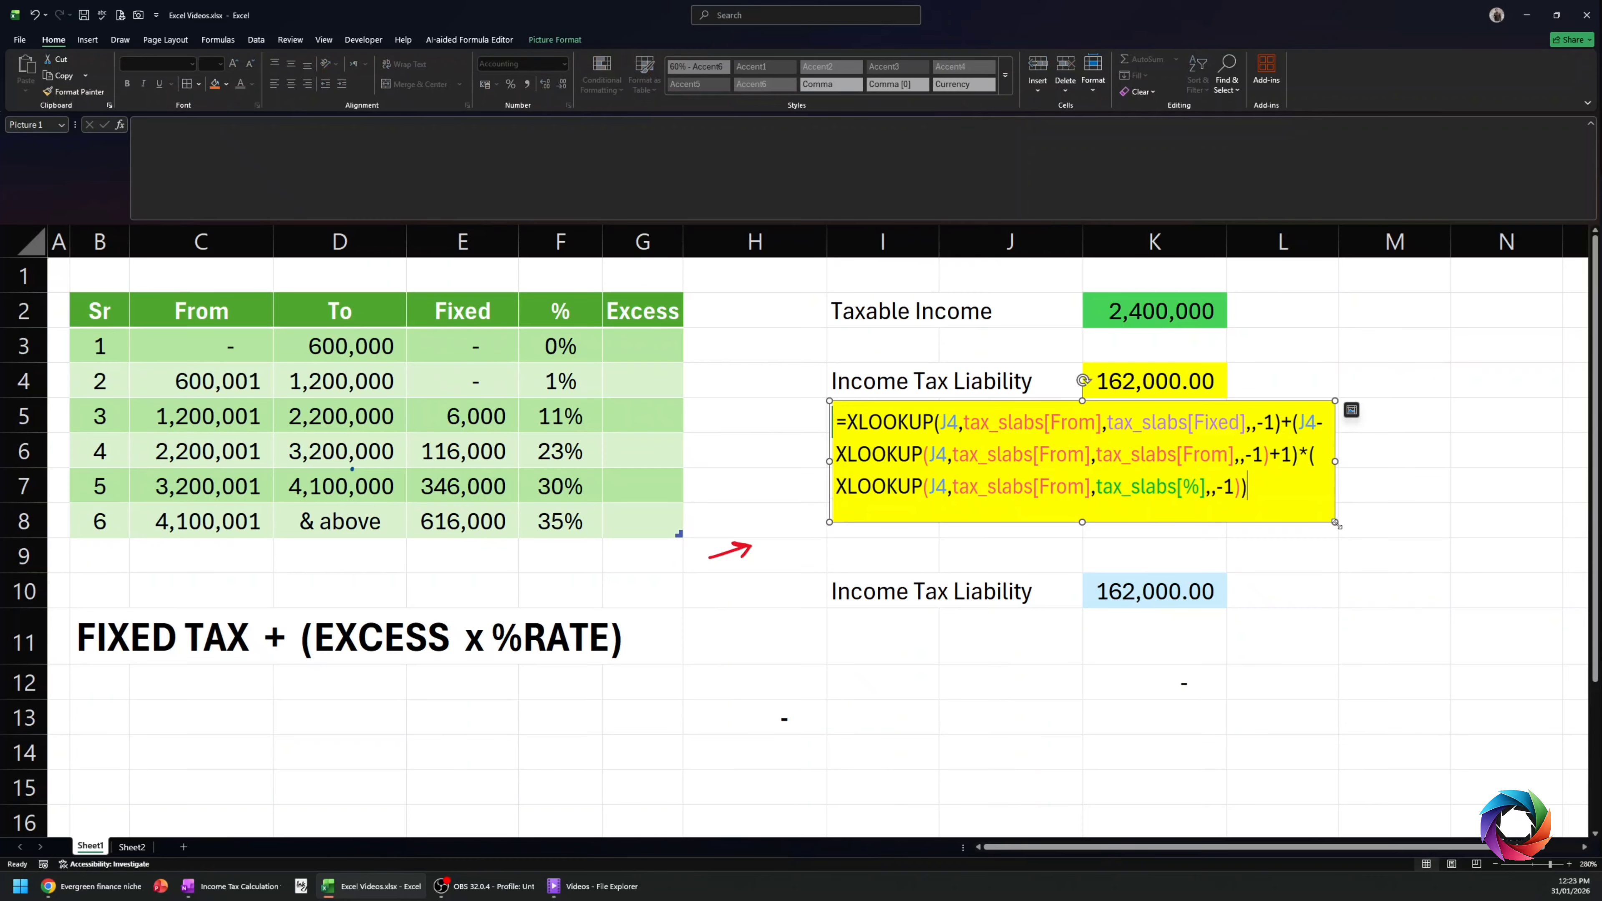
left_click_drag(1336, 524, 1541, 557)
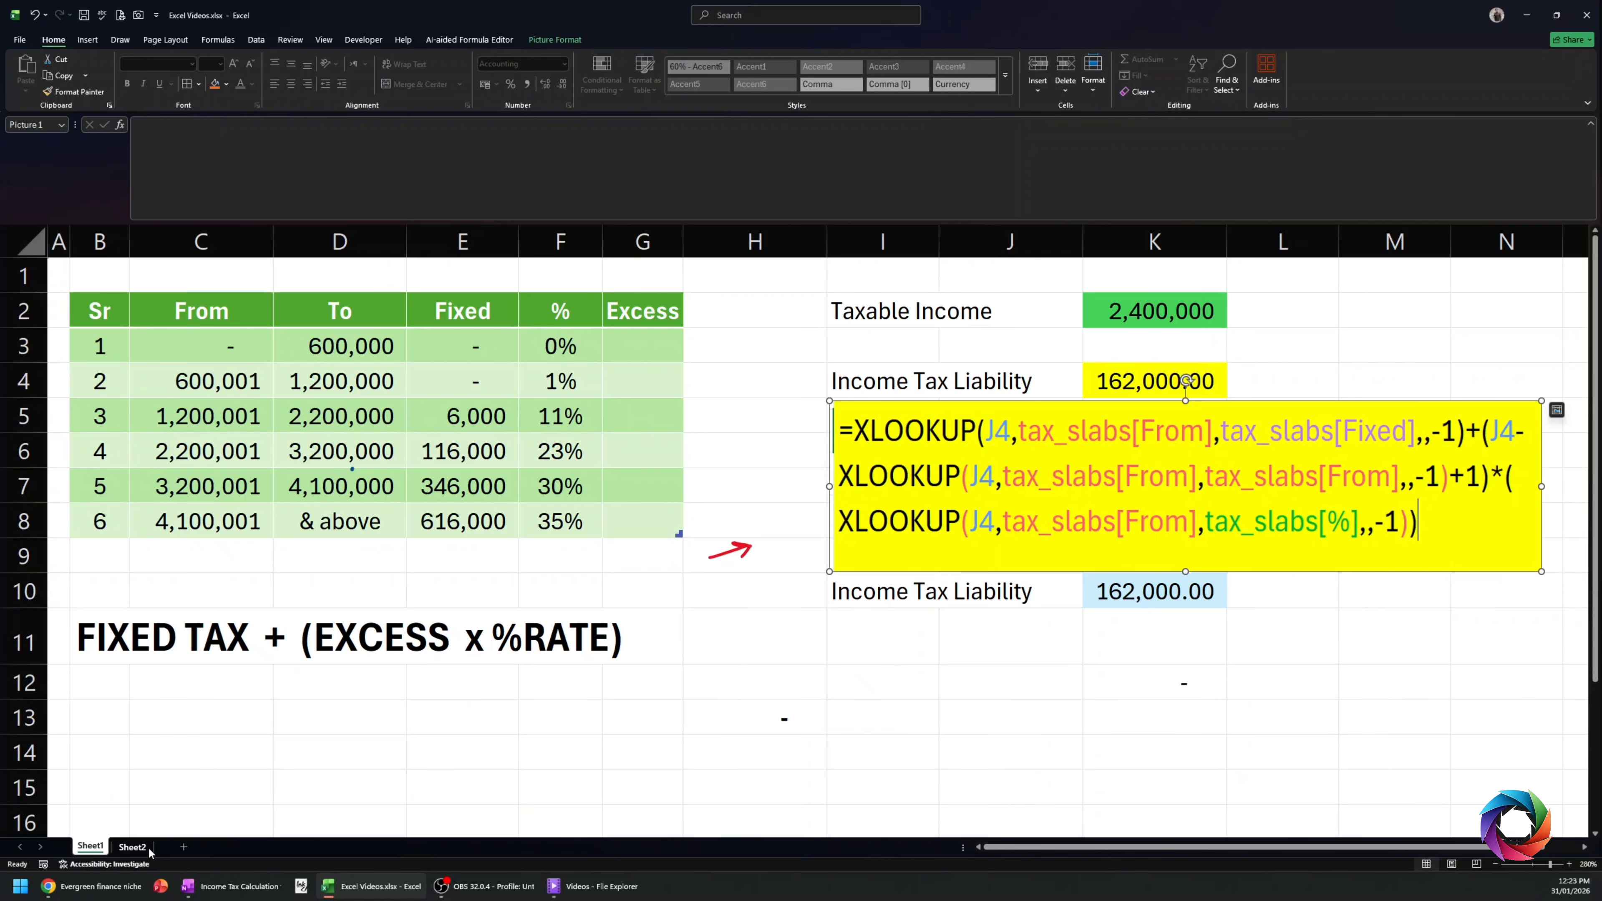
- On Sheet2, set the Income value in E4's LET formula to D4 and fill the formula down to E6
left_click(133, 847)
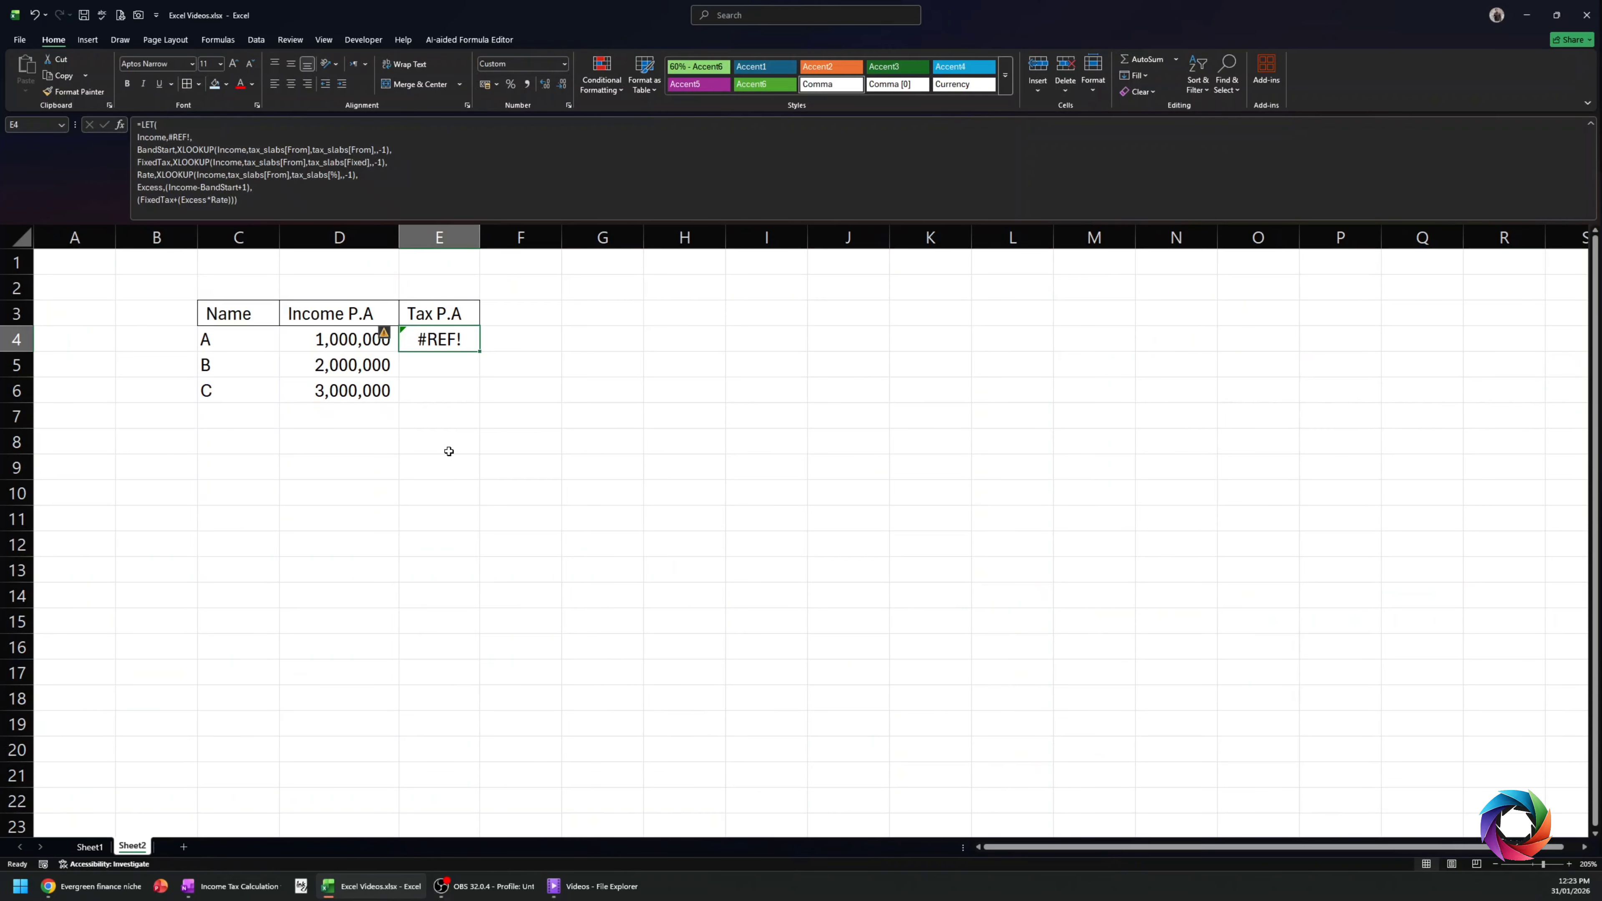
scroll(460, 451, "up", 6)
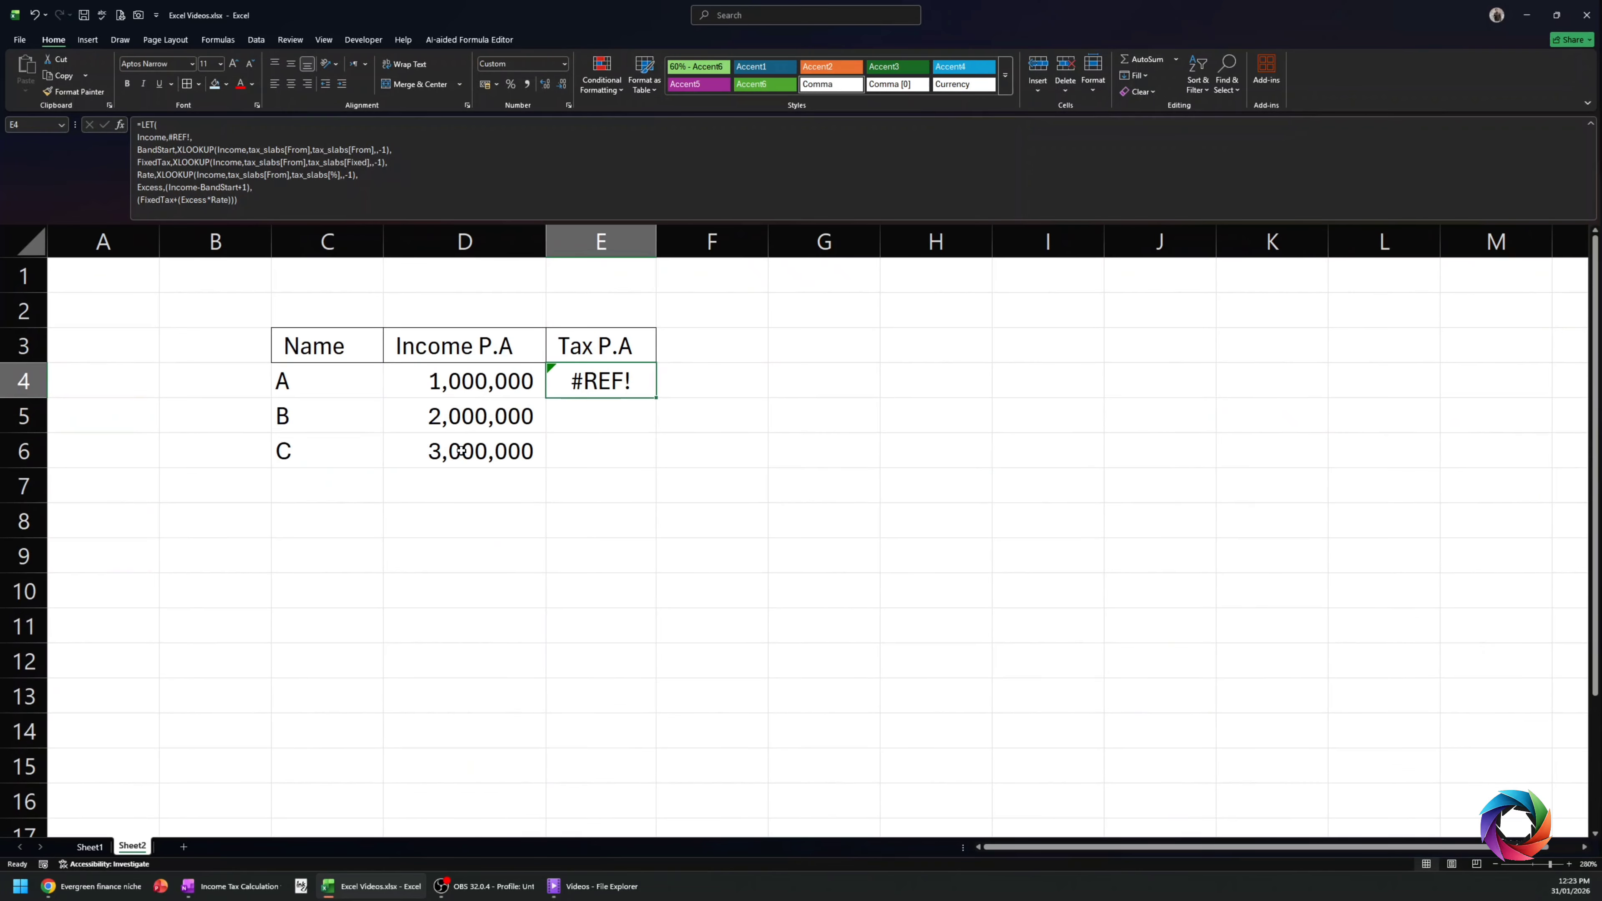
scroll(461, 450, "up", 3)
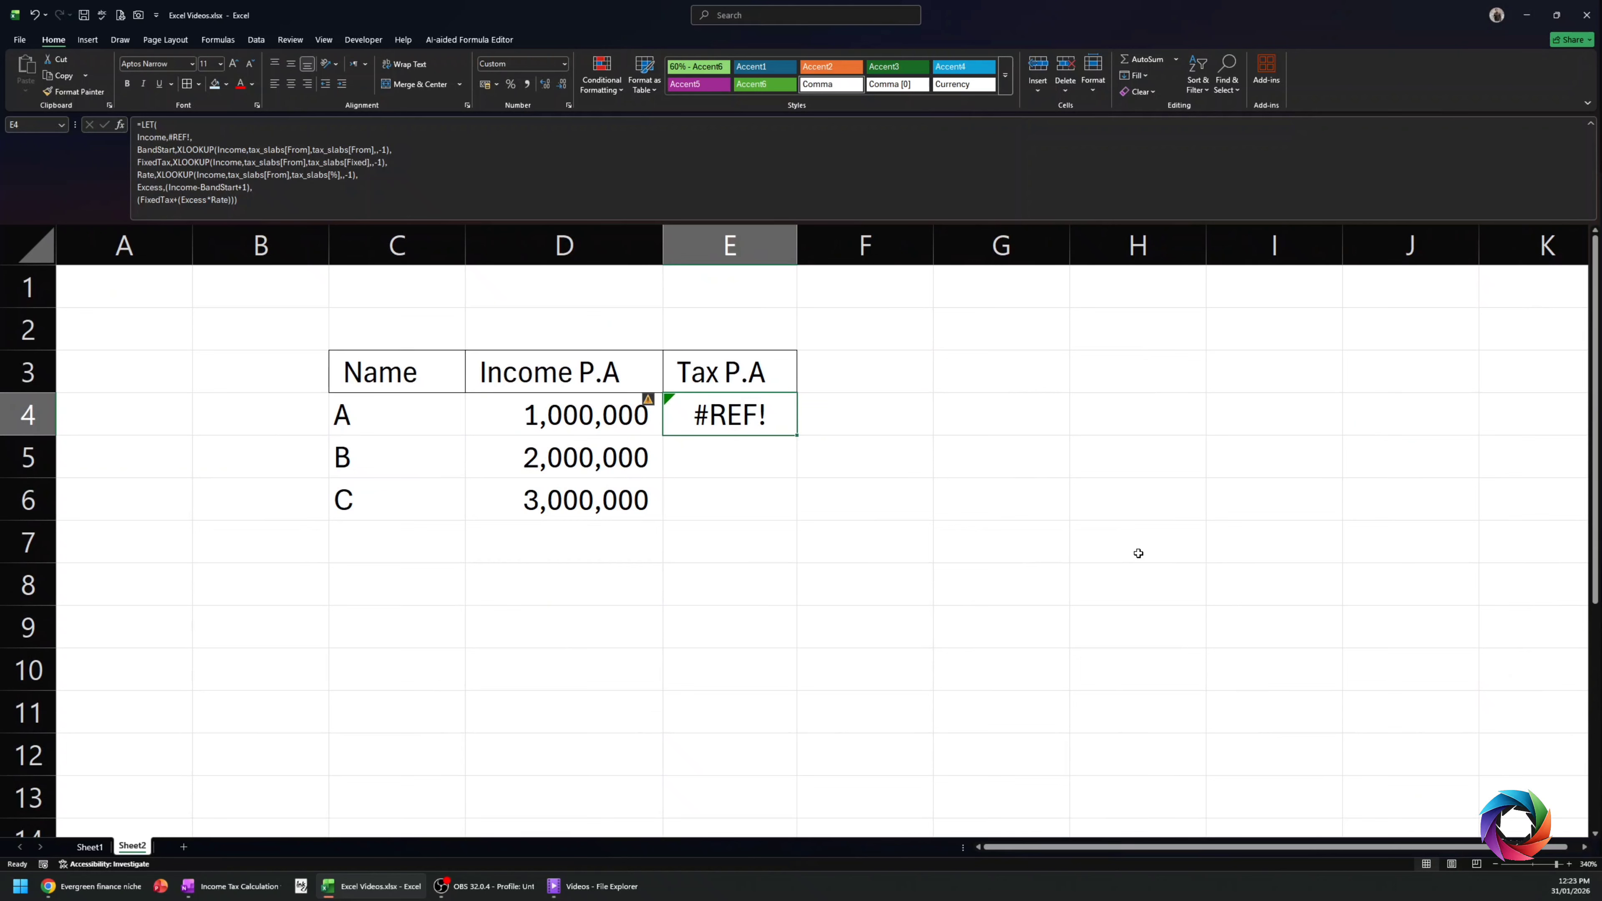
key("F2")
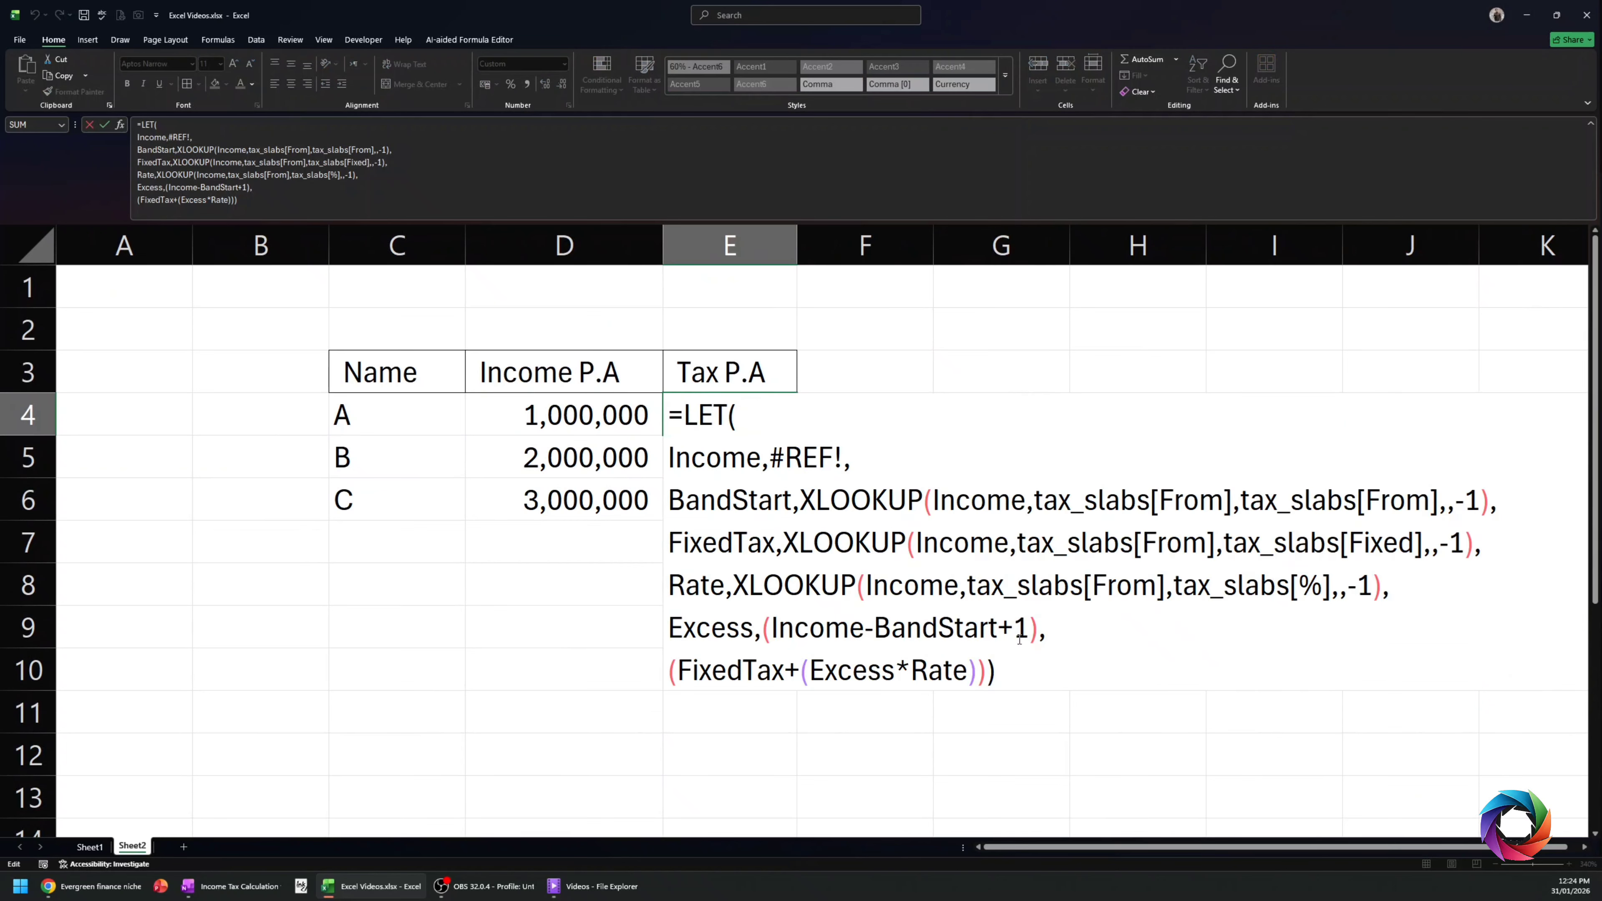
left_click(841, 459)
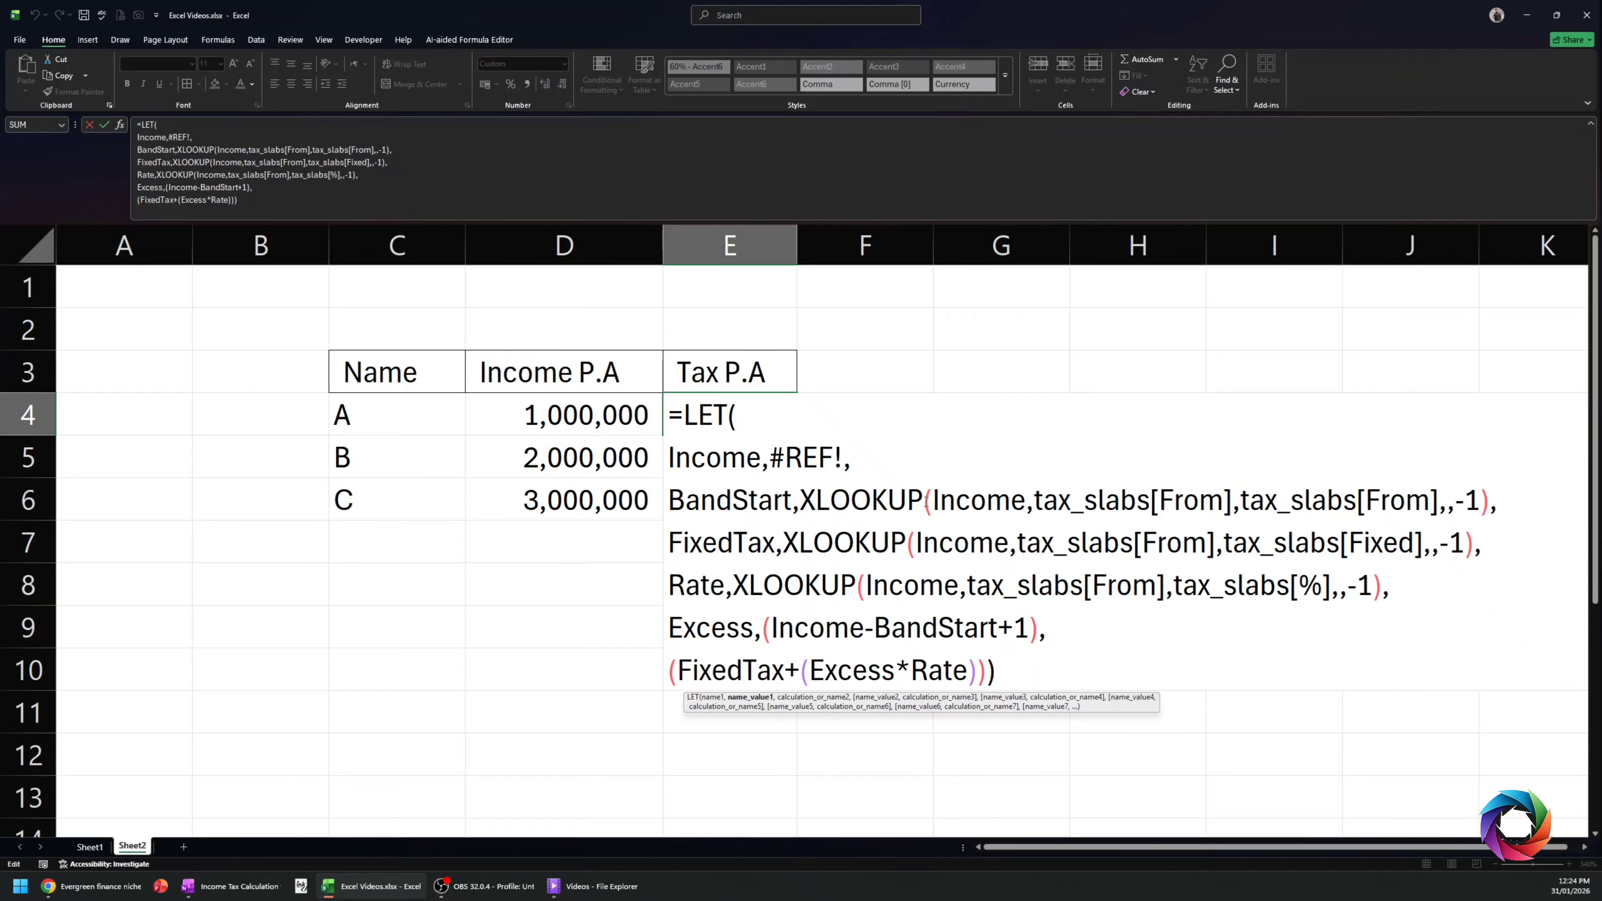
key("BackSpace")
key("BackSpace")
key("BackSpace")
key("BackSpace")
key("BackSpace")
left_click(580, 417)
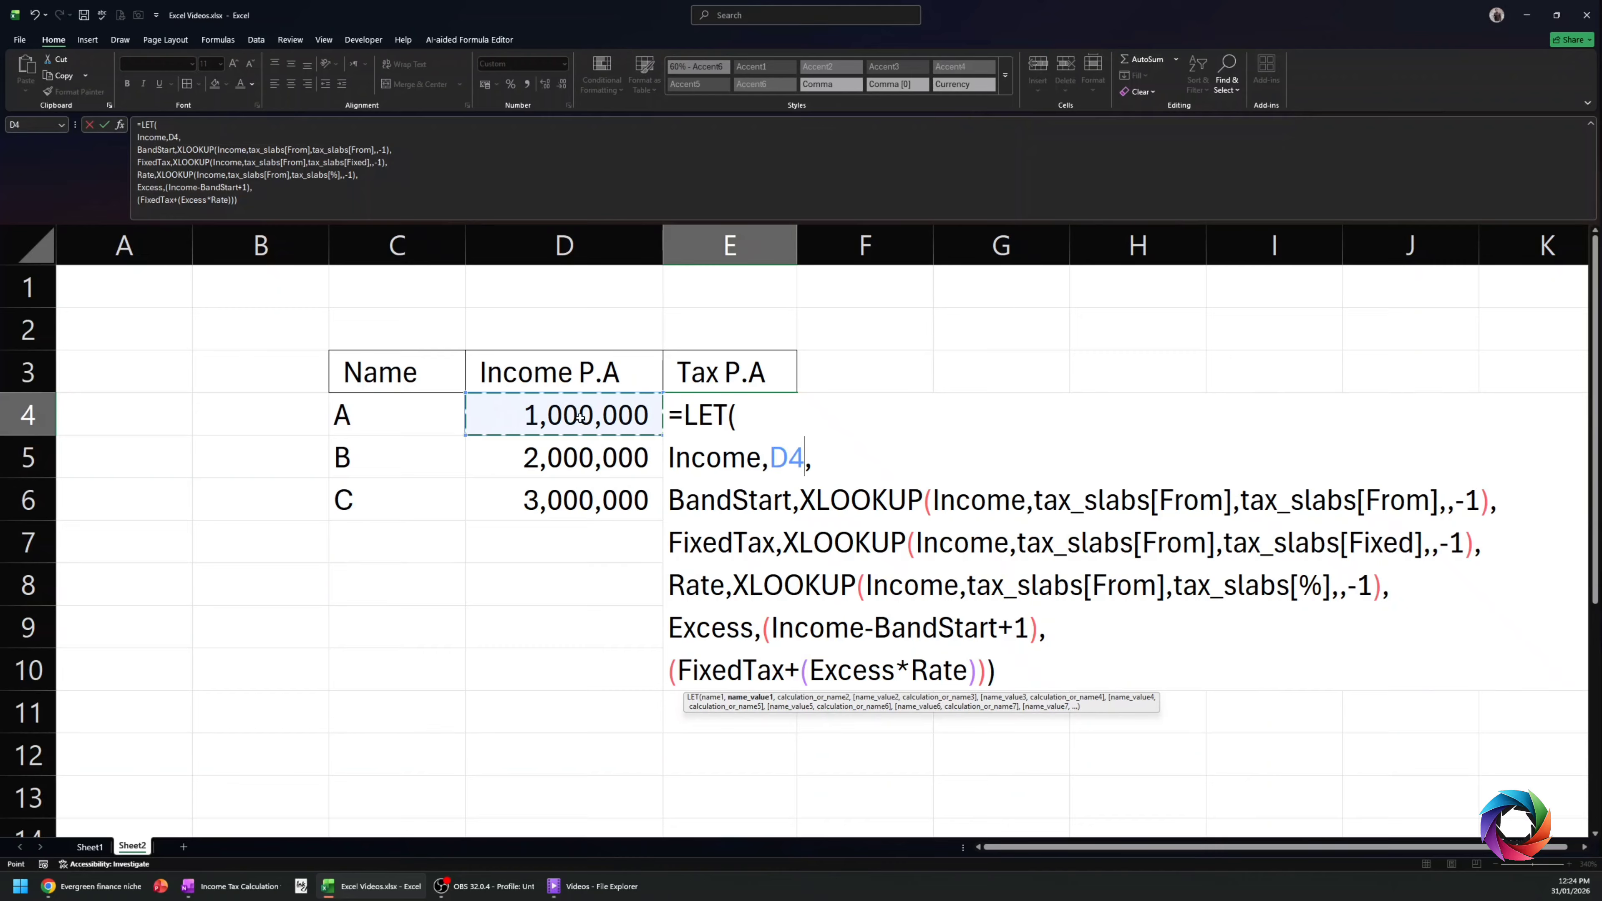
key("Return")
key("Up")
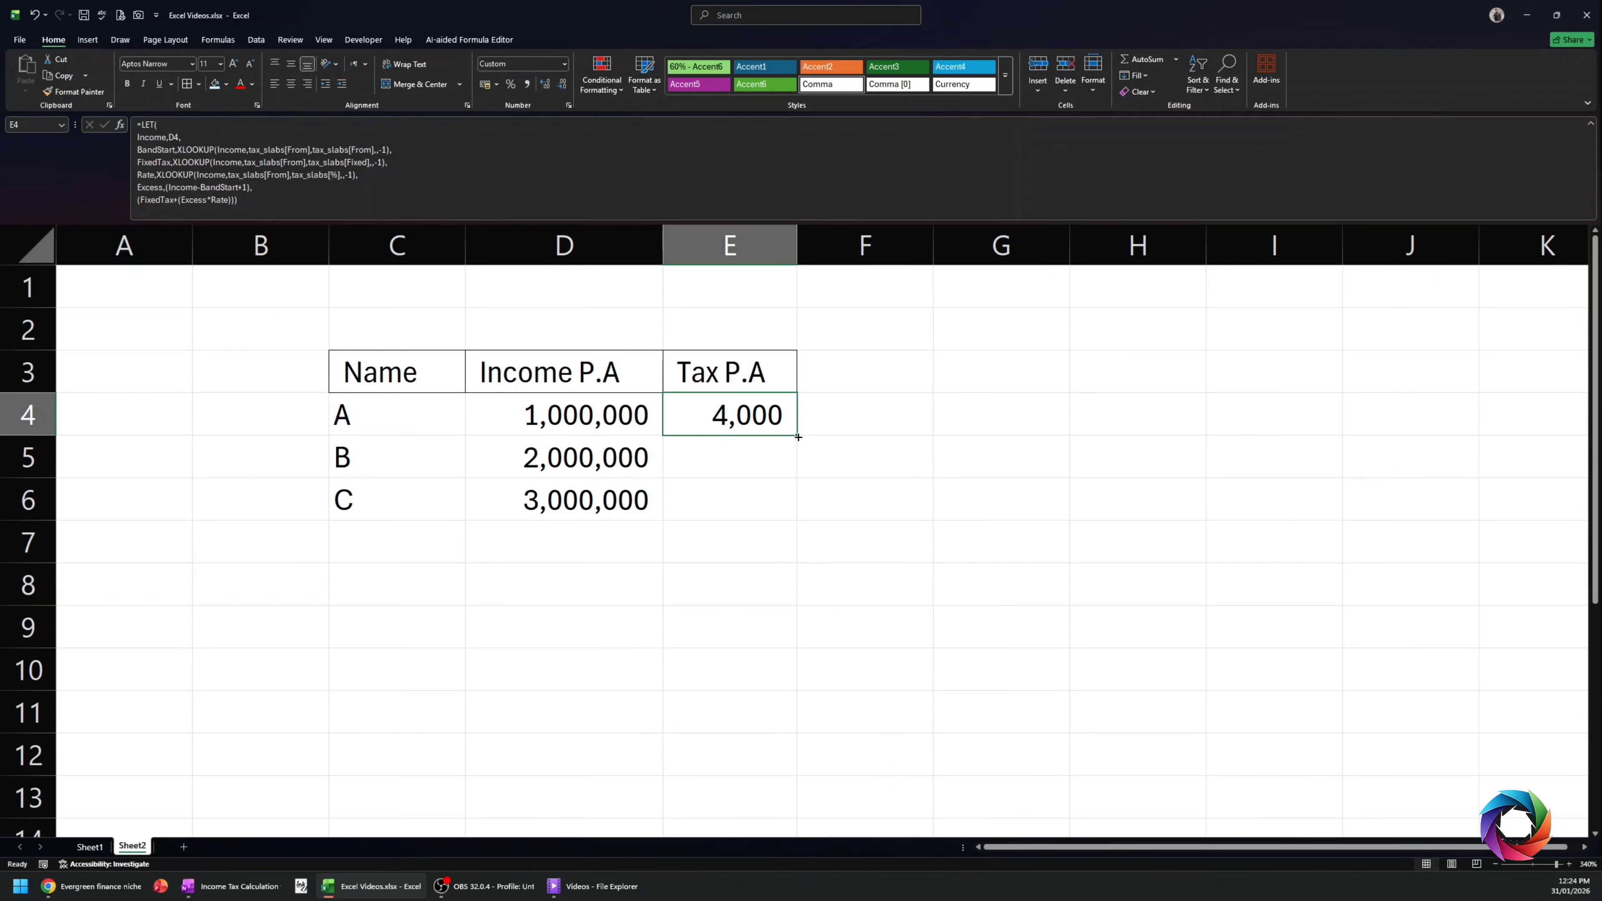
left_click_drag(798, 437, 799, 506)
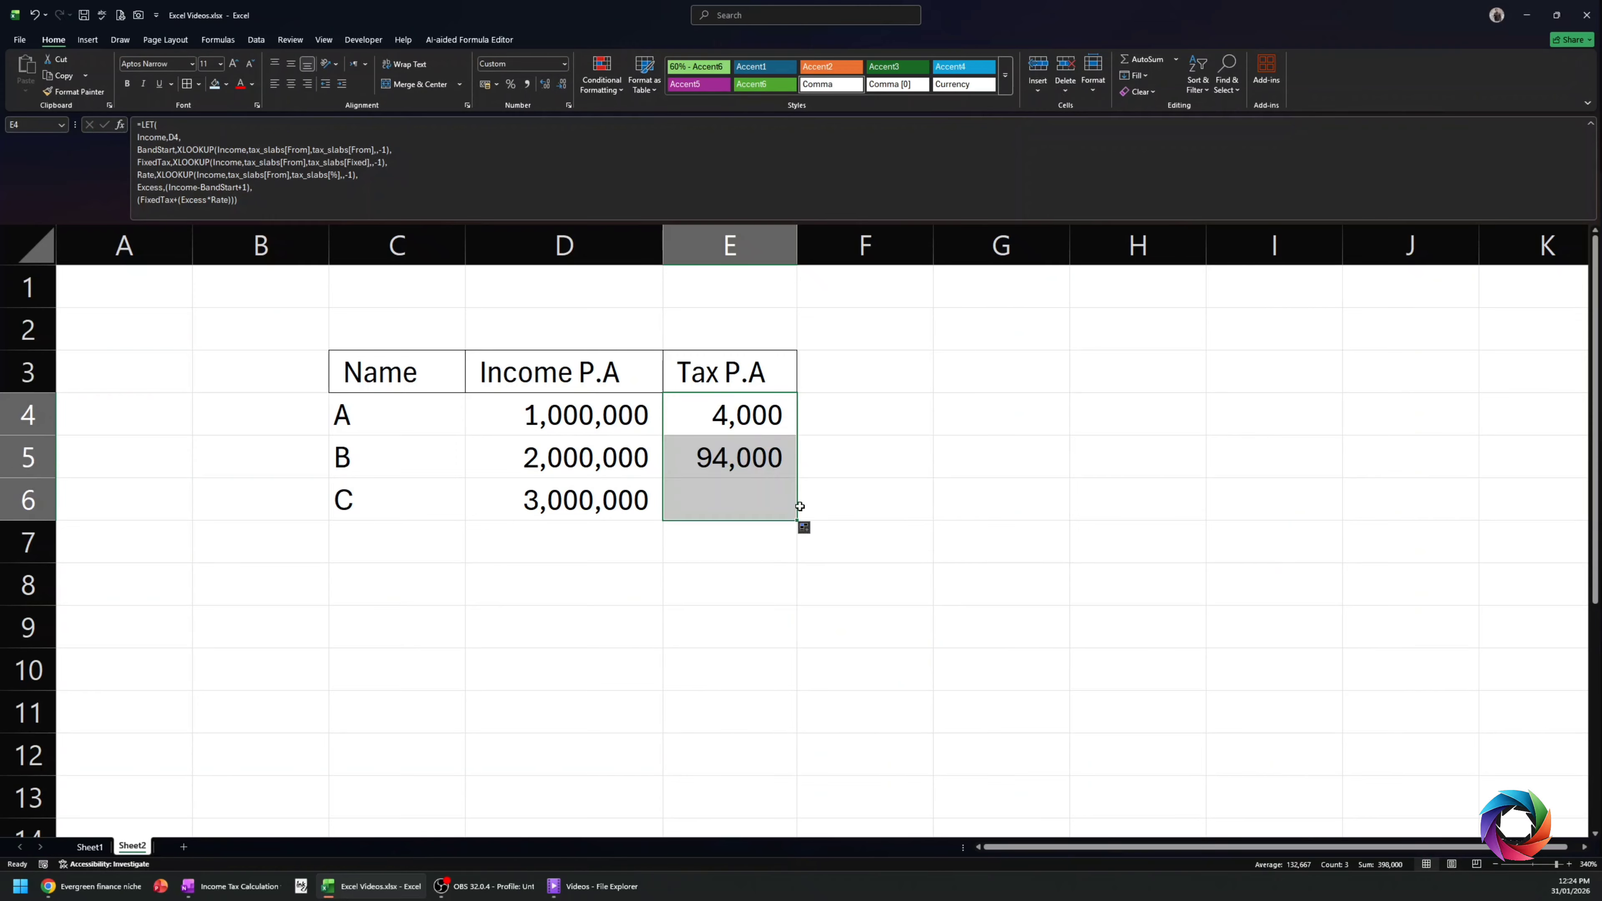
- Inspect the LET formulas in E5, E6 and E4 to check which income cell each one references
left_click(768, 465)
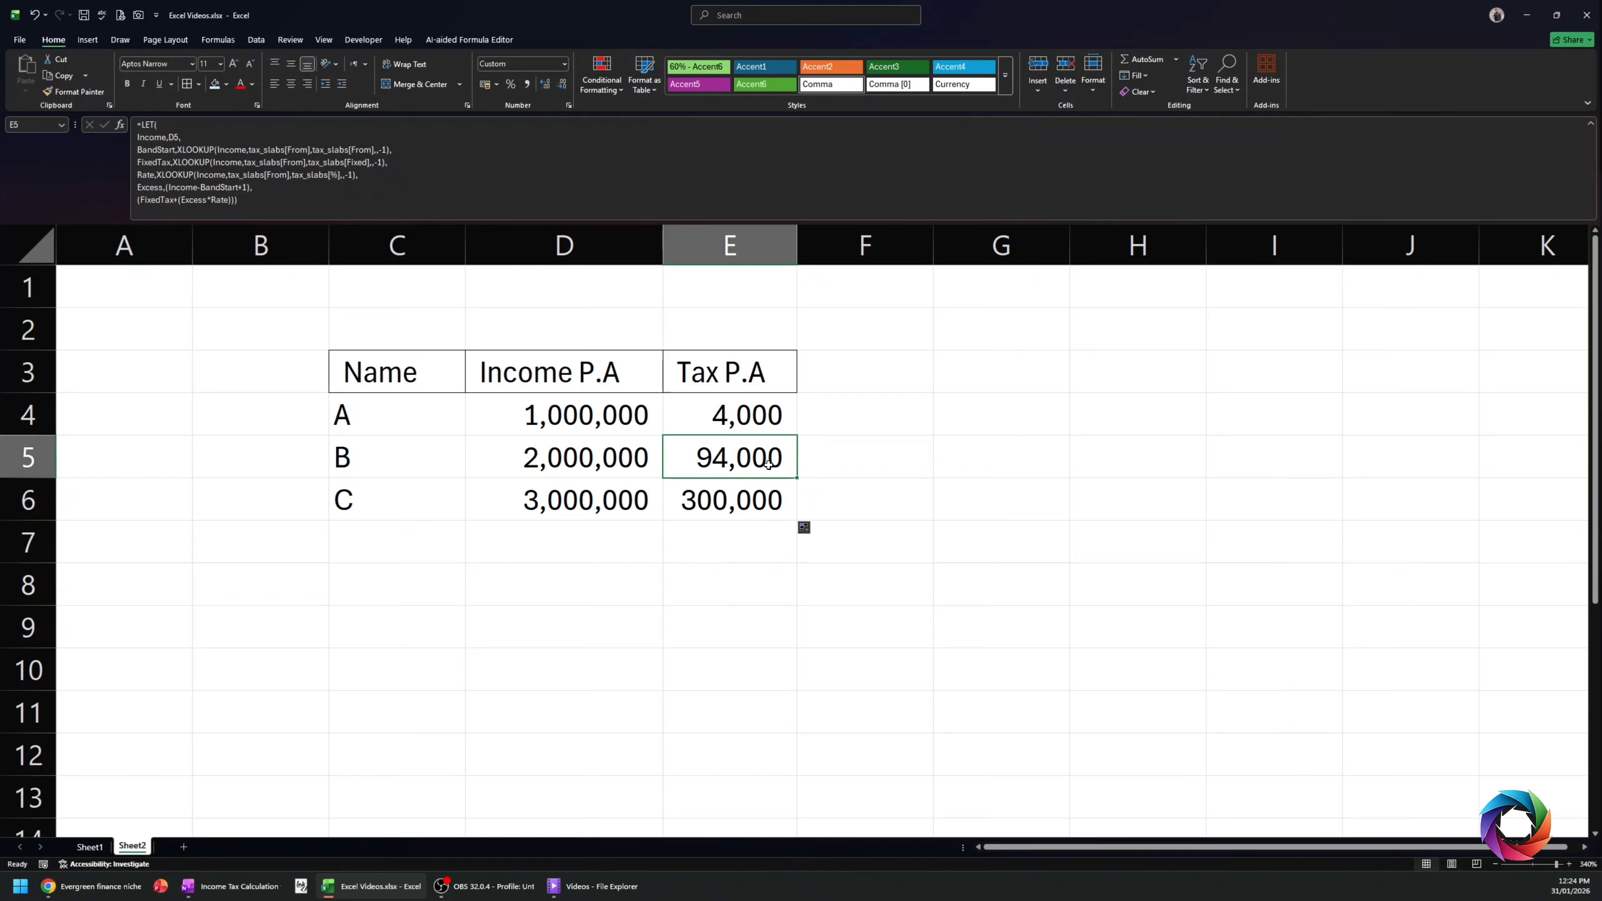
double_click(784, 443)
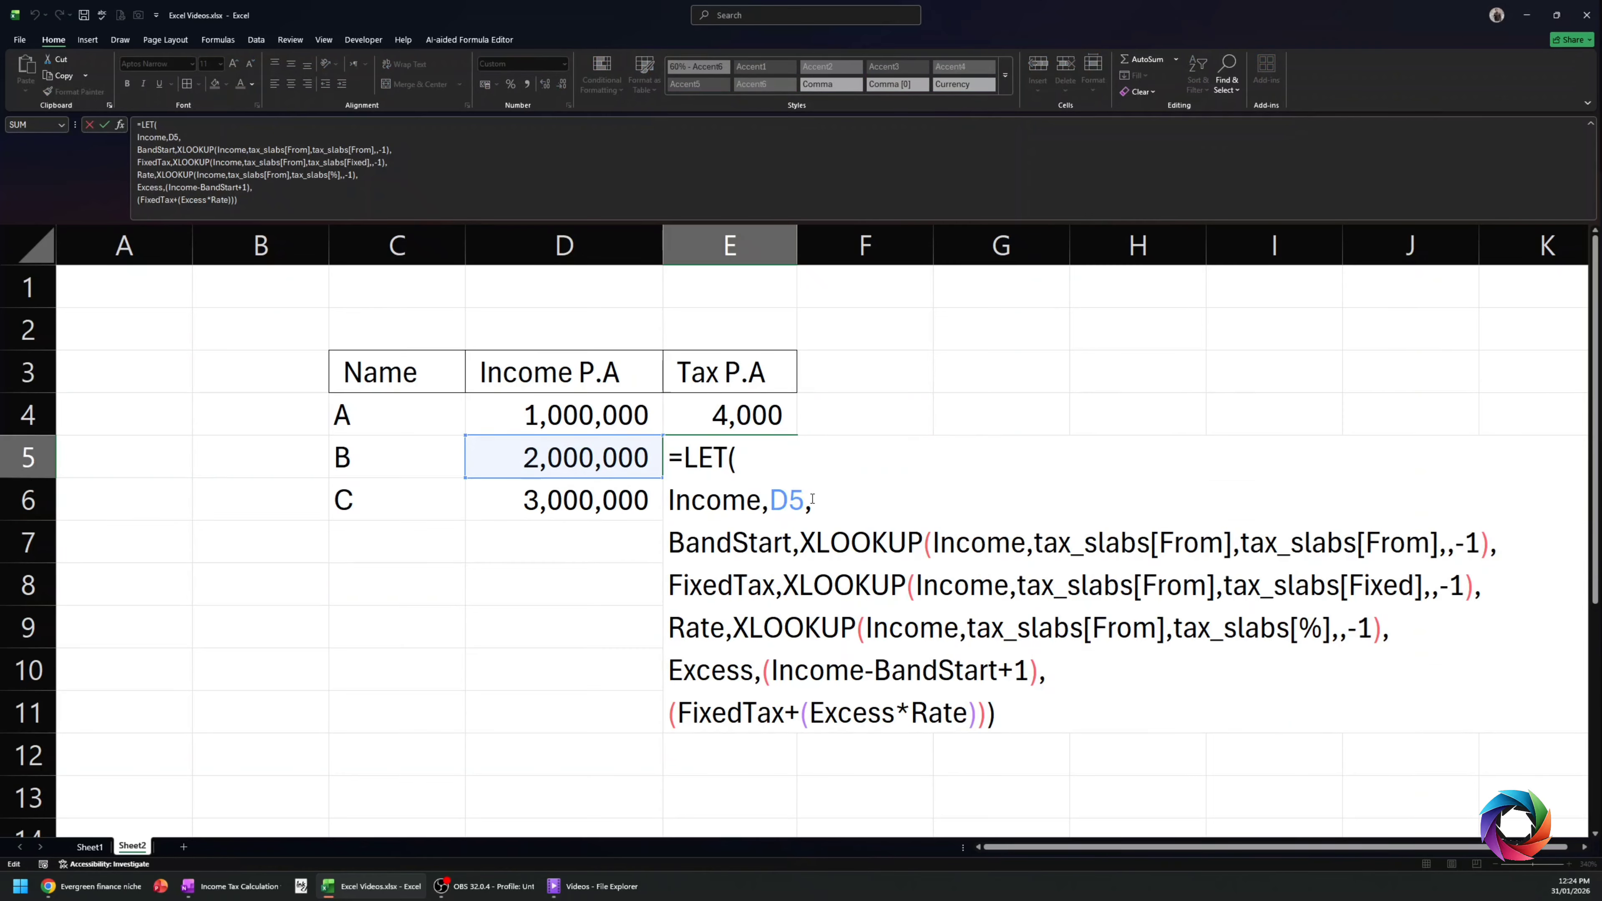
key("Escape")
left_click(774, 500)
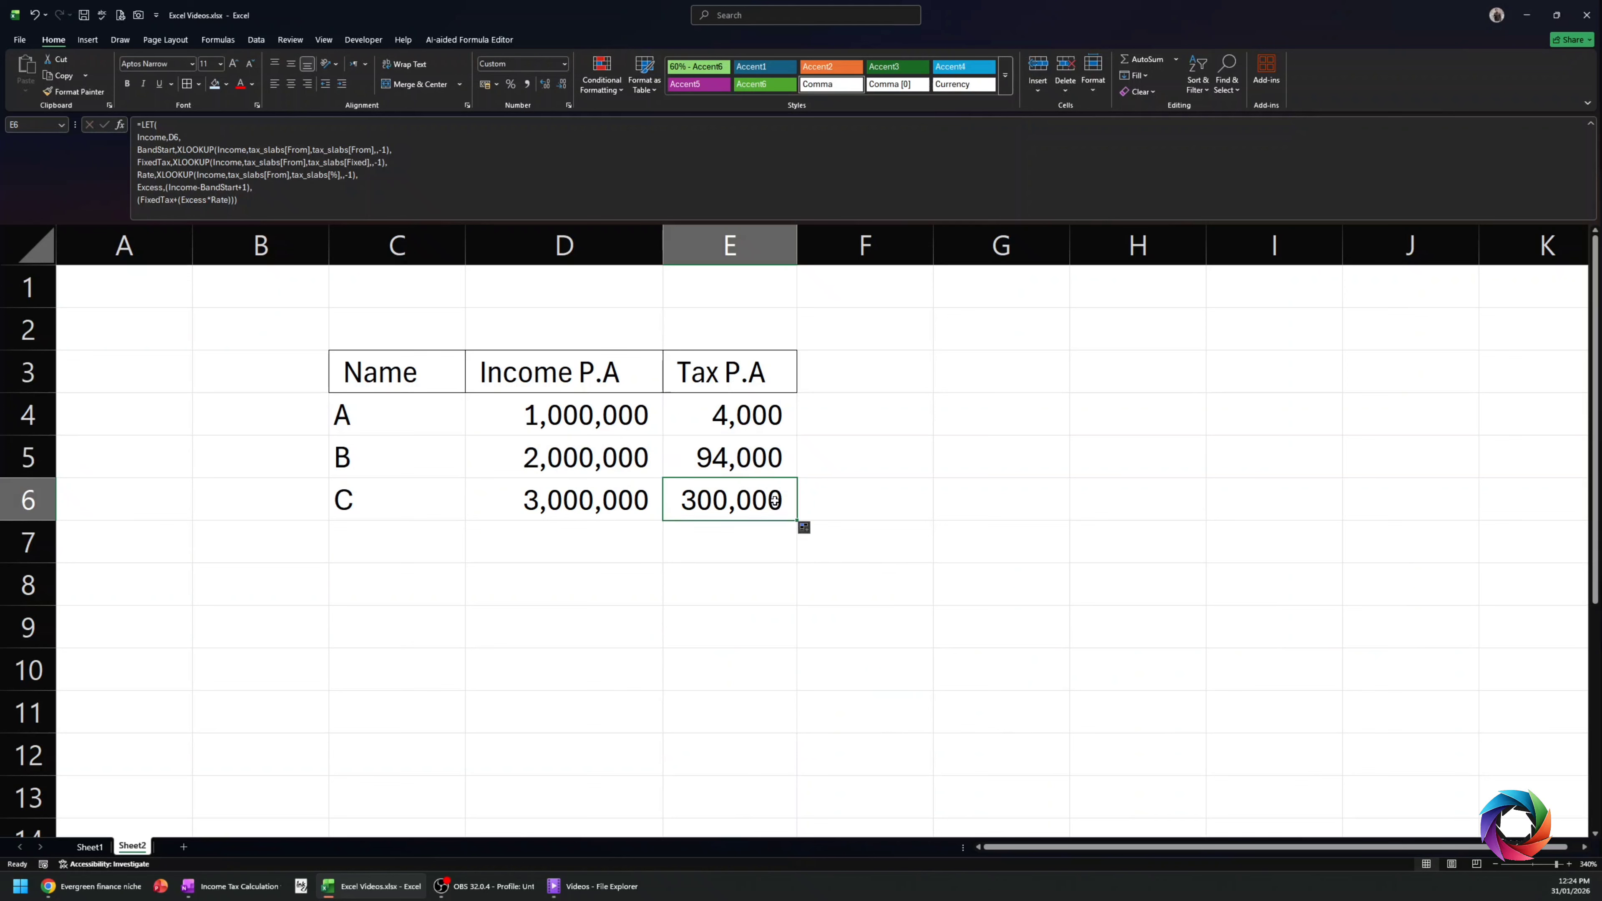
double_click(774, 500)
key("Escape")
left_click(760, 424)
key("F2")
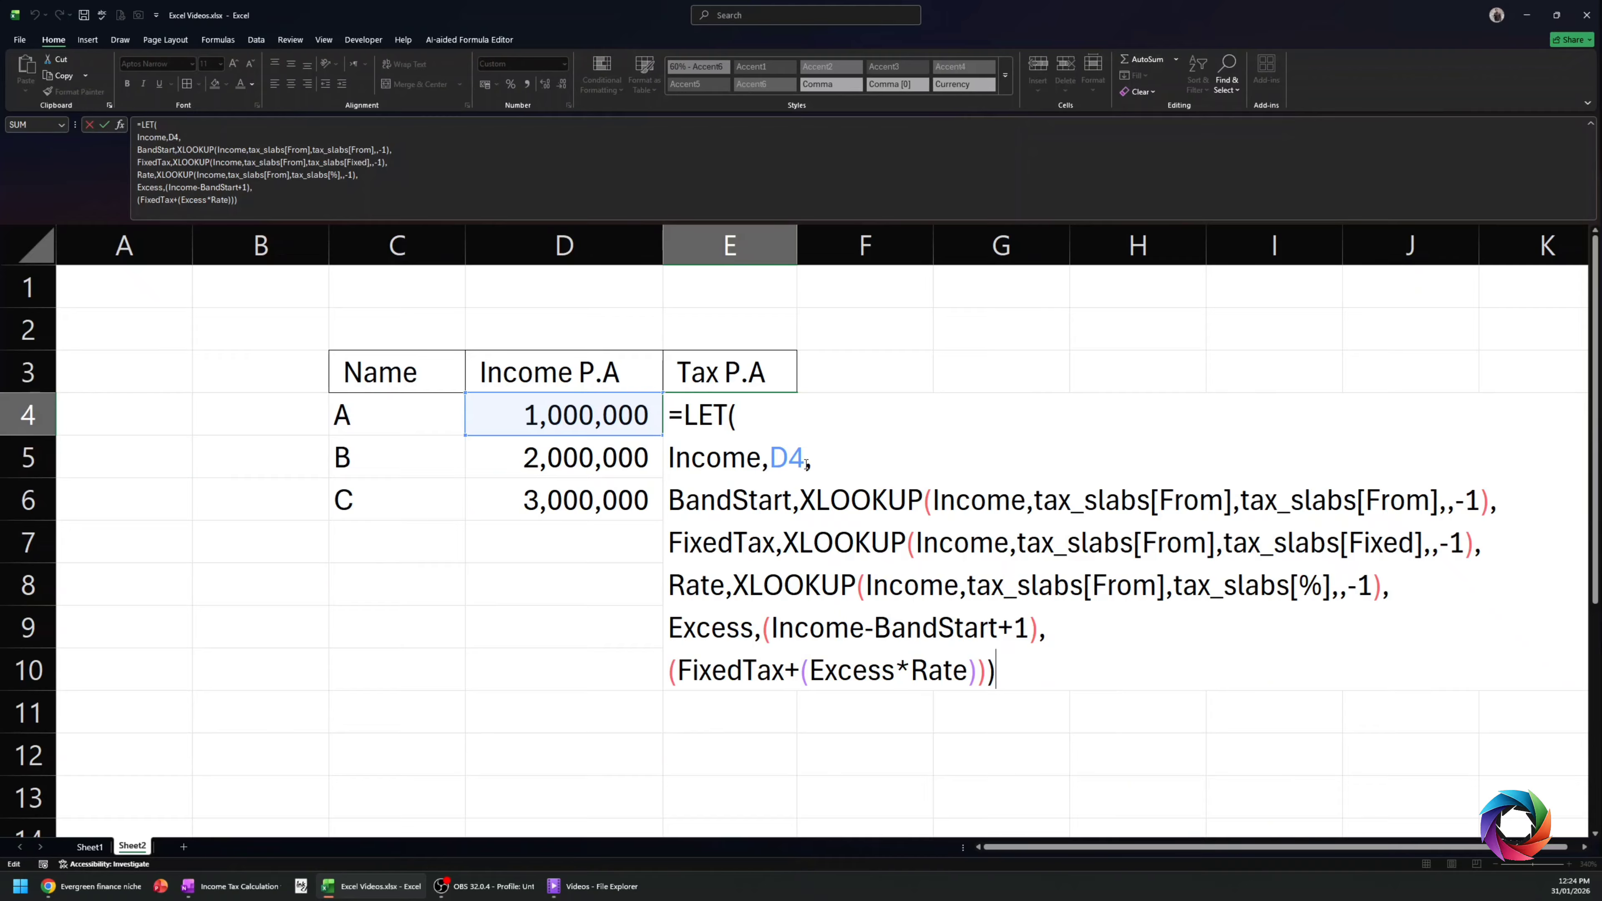
key("ctrl+Return")
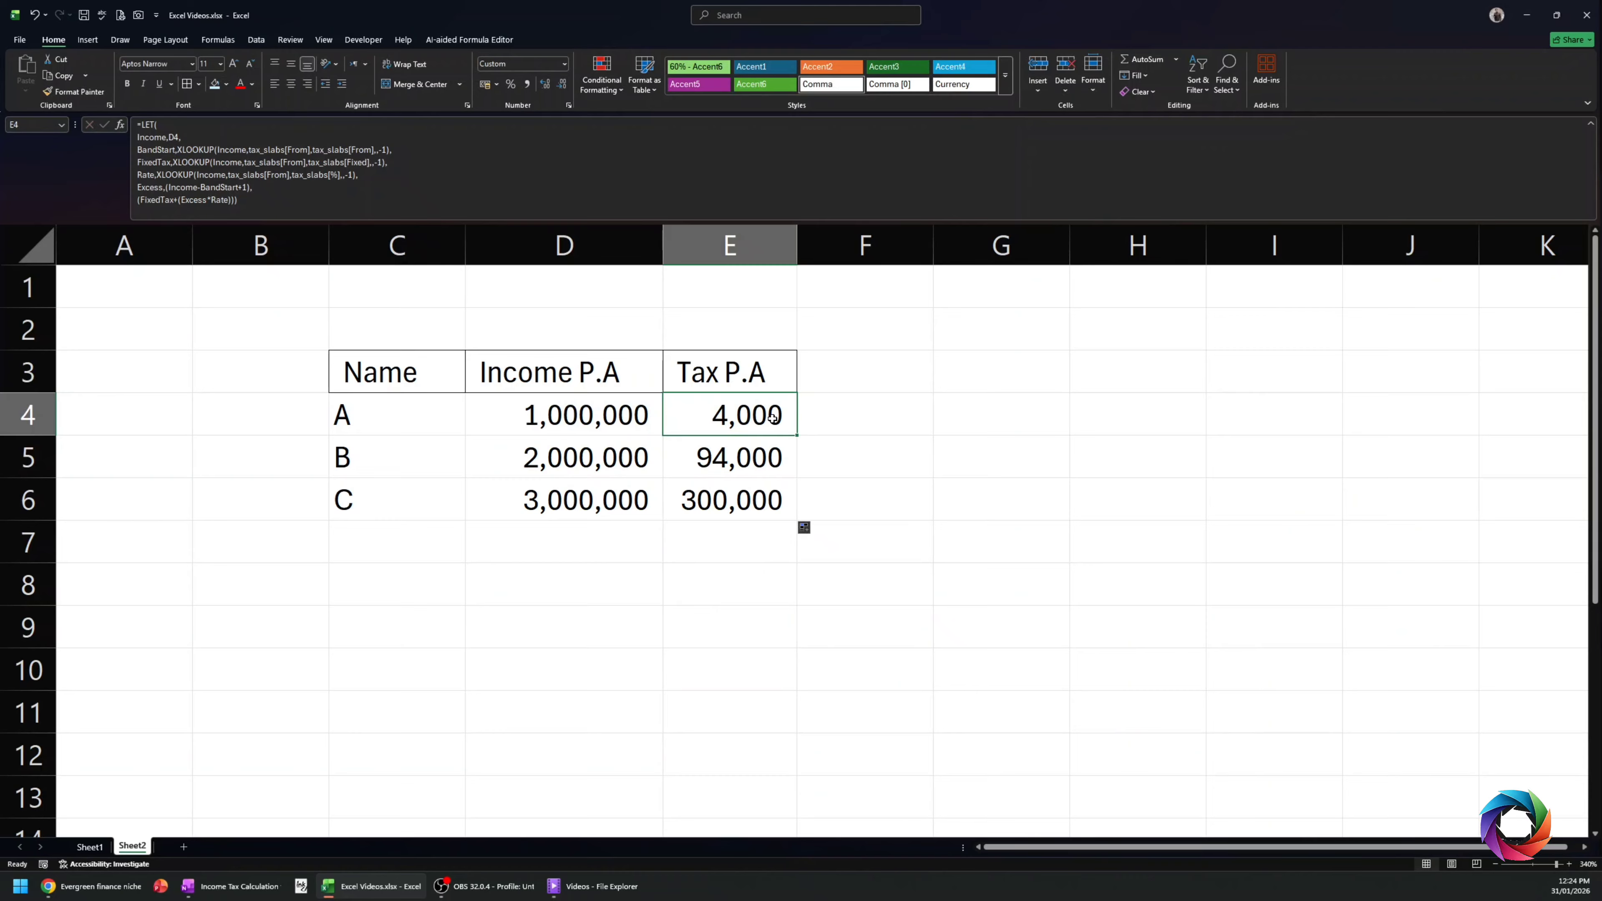
- Fill the LET tax formula from E6 down to E7 and enter an income of 4,000,000 in D7
left_click(792, 495)
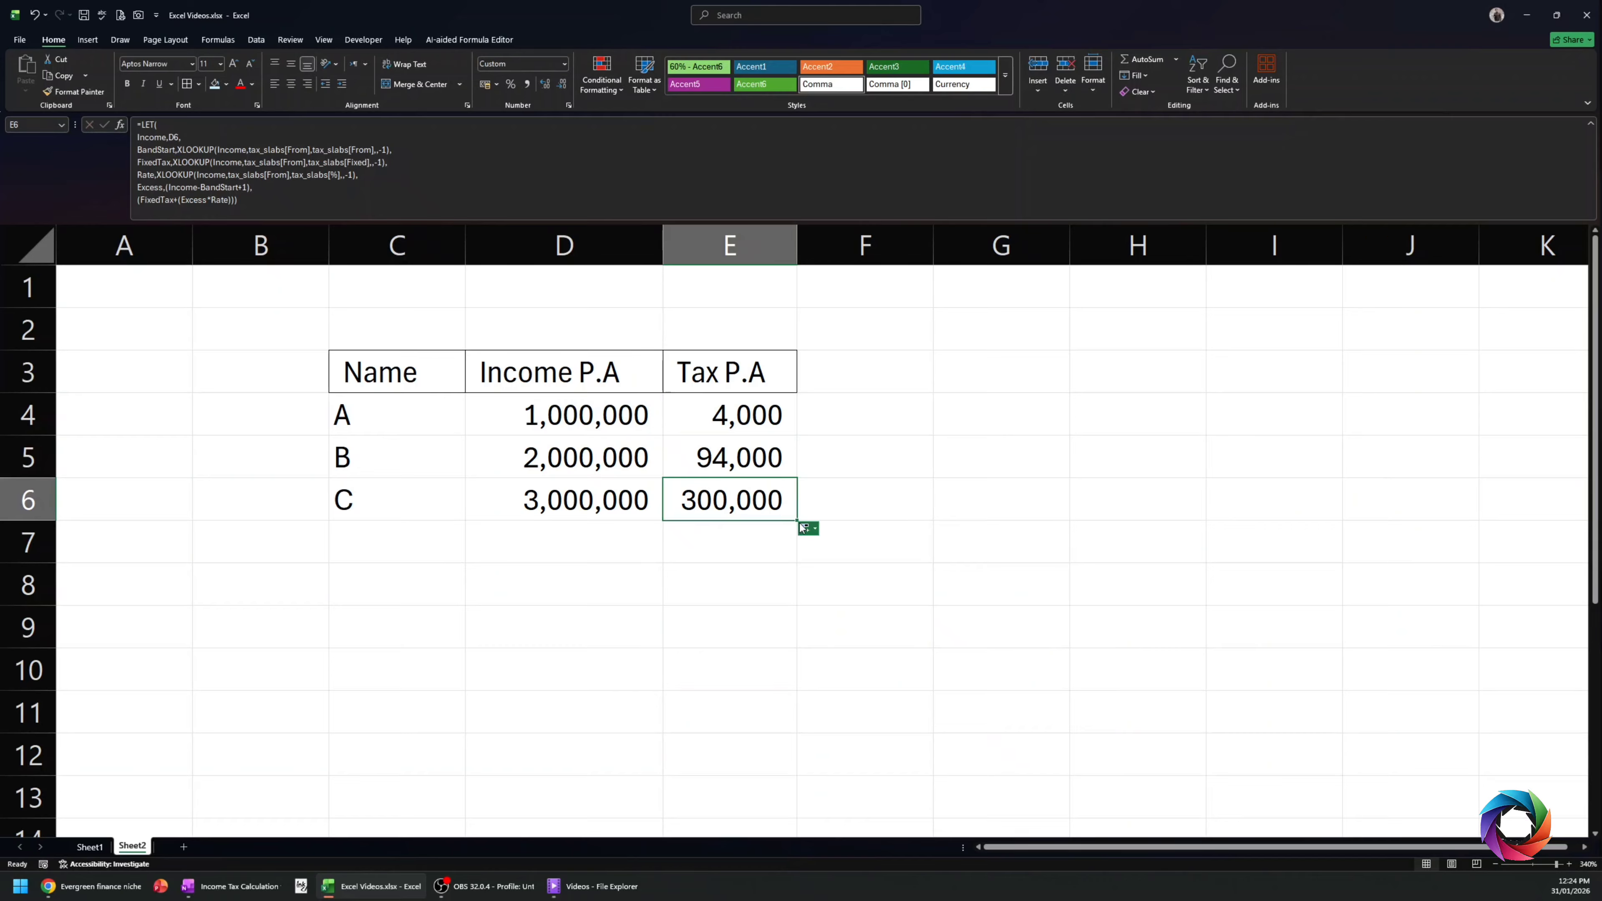
left_click_drag(797, 521, 792, 559)
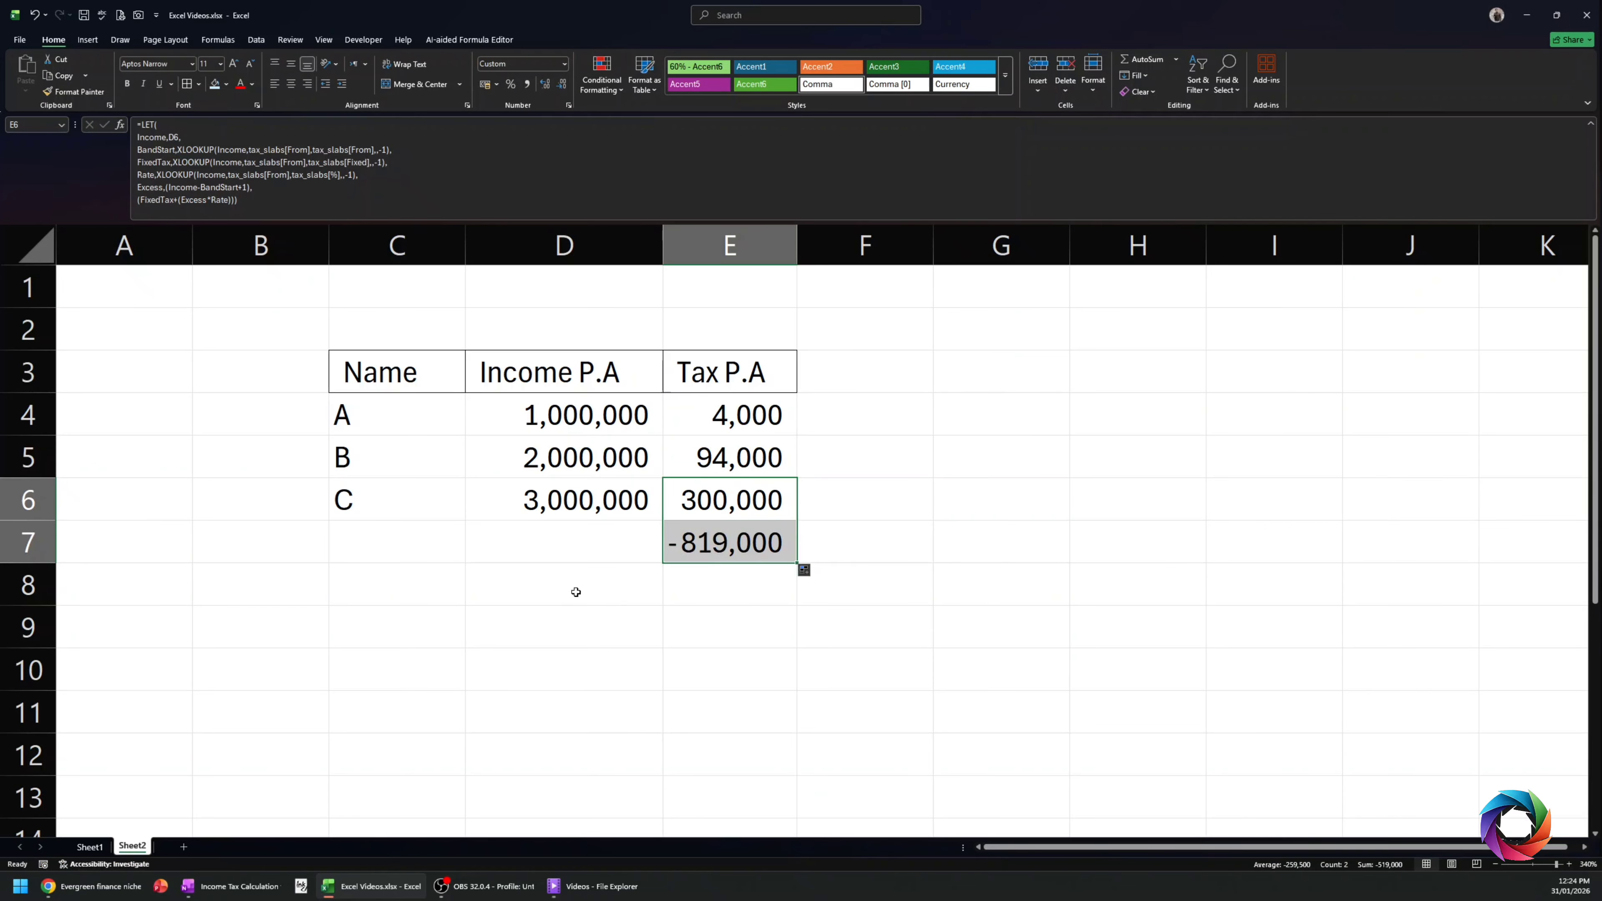
left_click(570, 553)
type("4,000,")
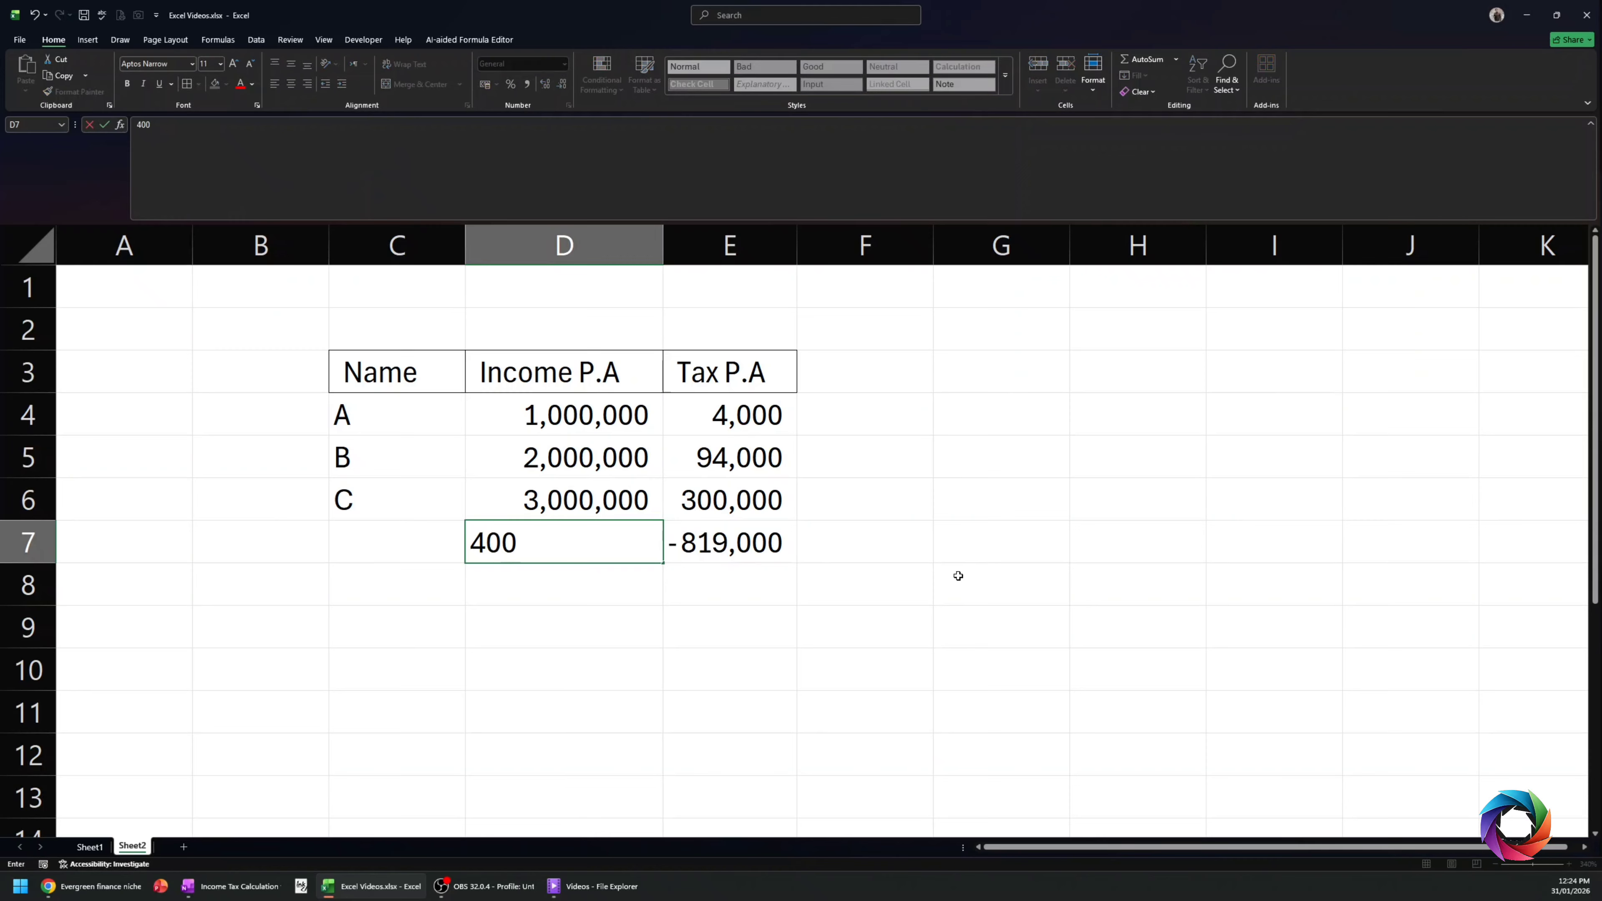
type("0000")
key("Return")
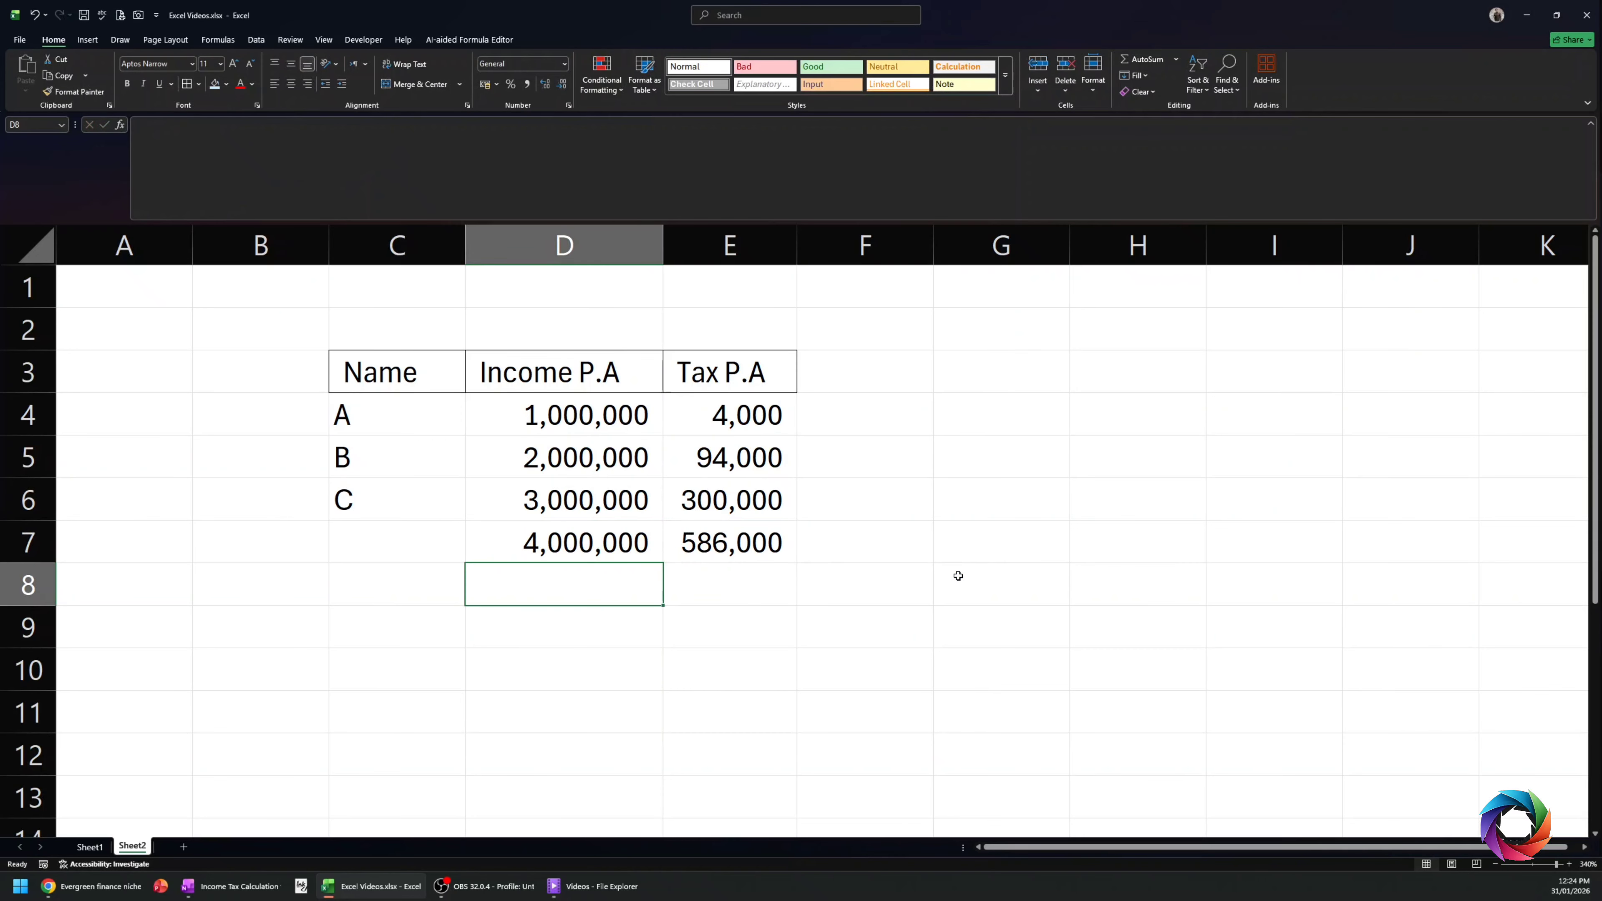
- Enter D as the name in C7 and select E7 to show its LET formula
key("Up")
key("Left")
type("D")
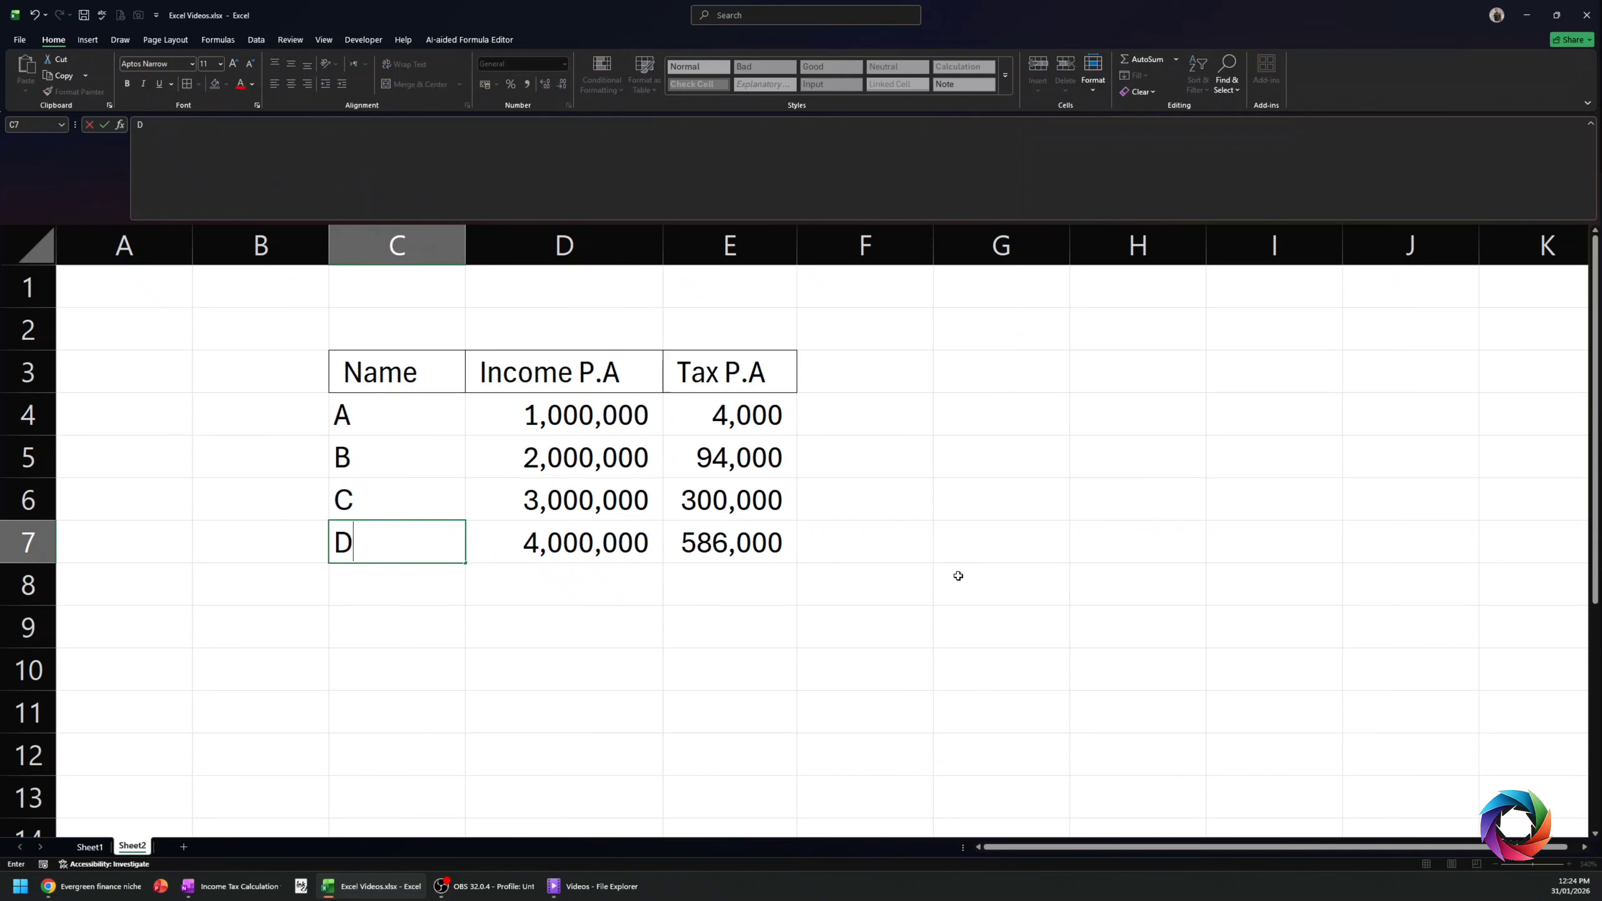
key("Return")
key("Up")
key("Right")
key("Right")
key("Right")
key("Left")
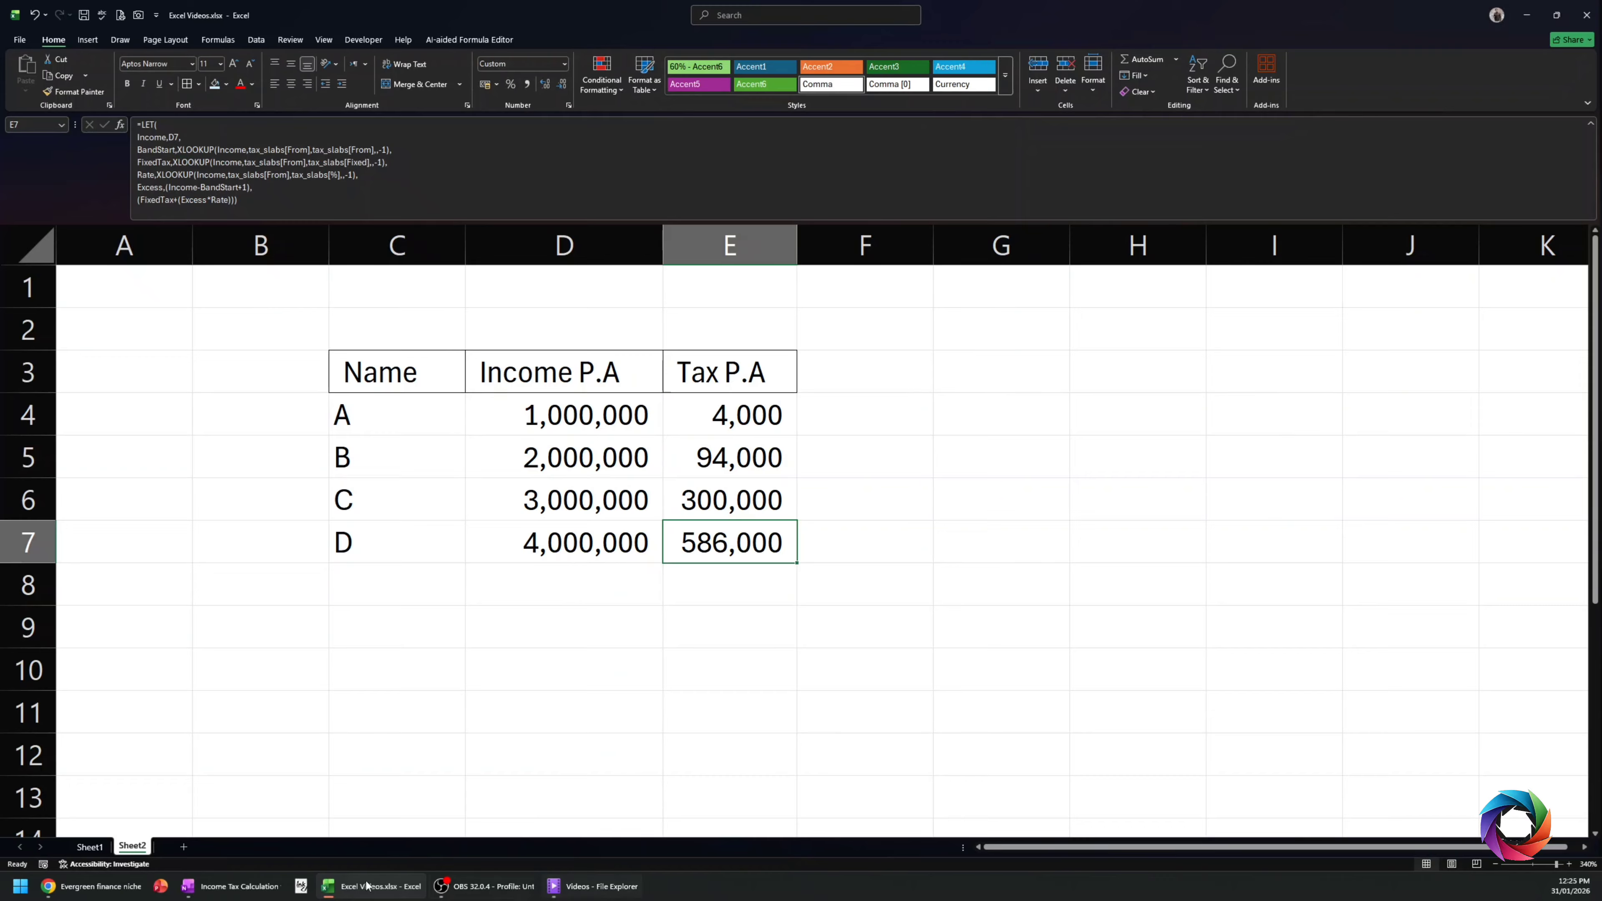
- Review the handwritten LET formula breakdown in the Income Tax Calculation notes and return to Sheet1 of the Excel workbook
mouse_move(346, 886)
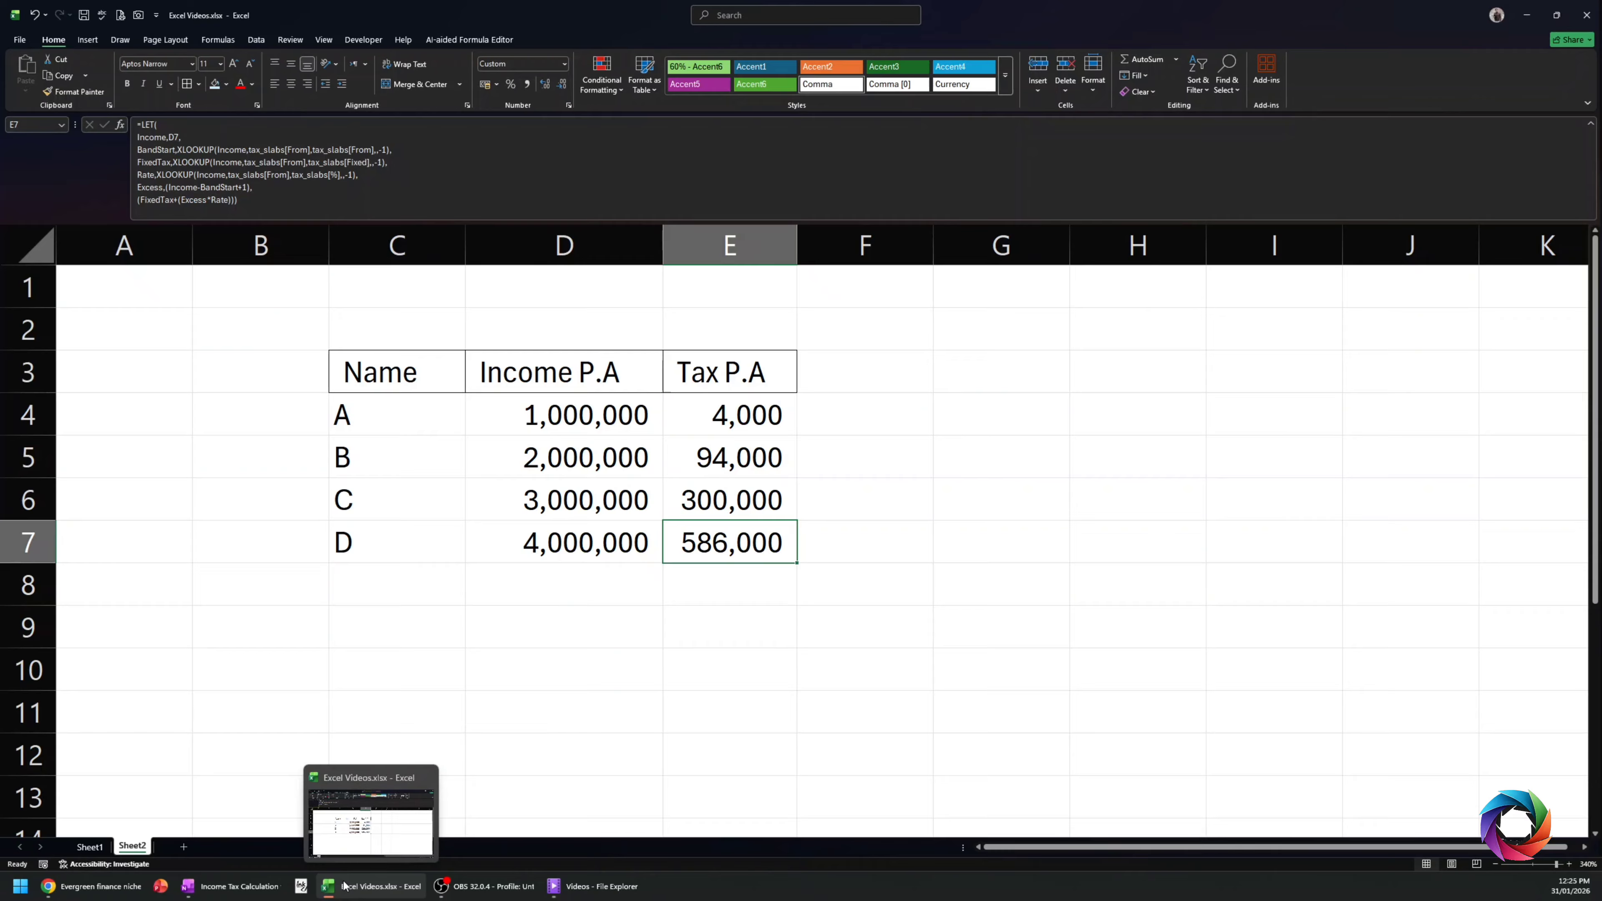
left_click(218, 886)
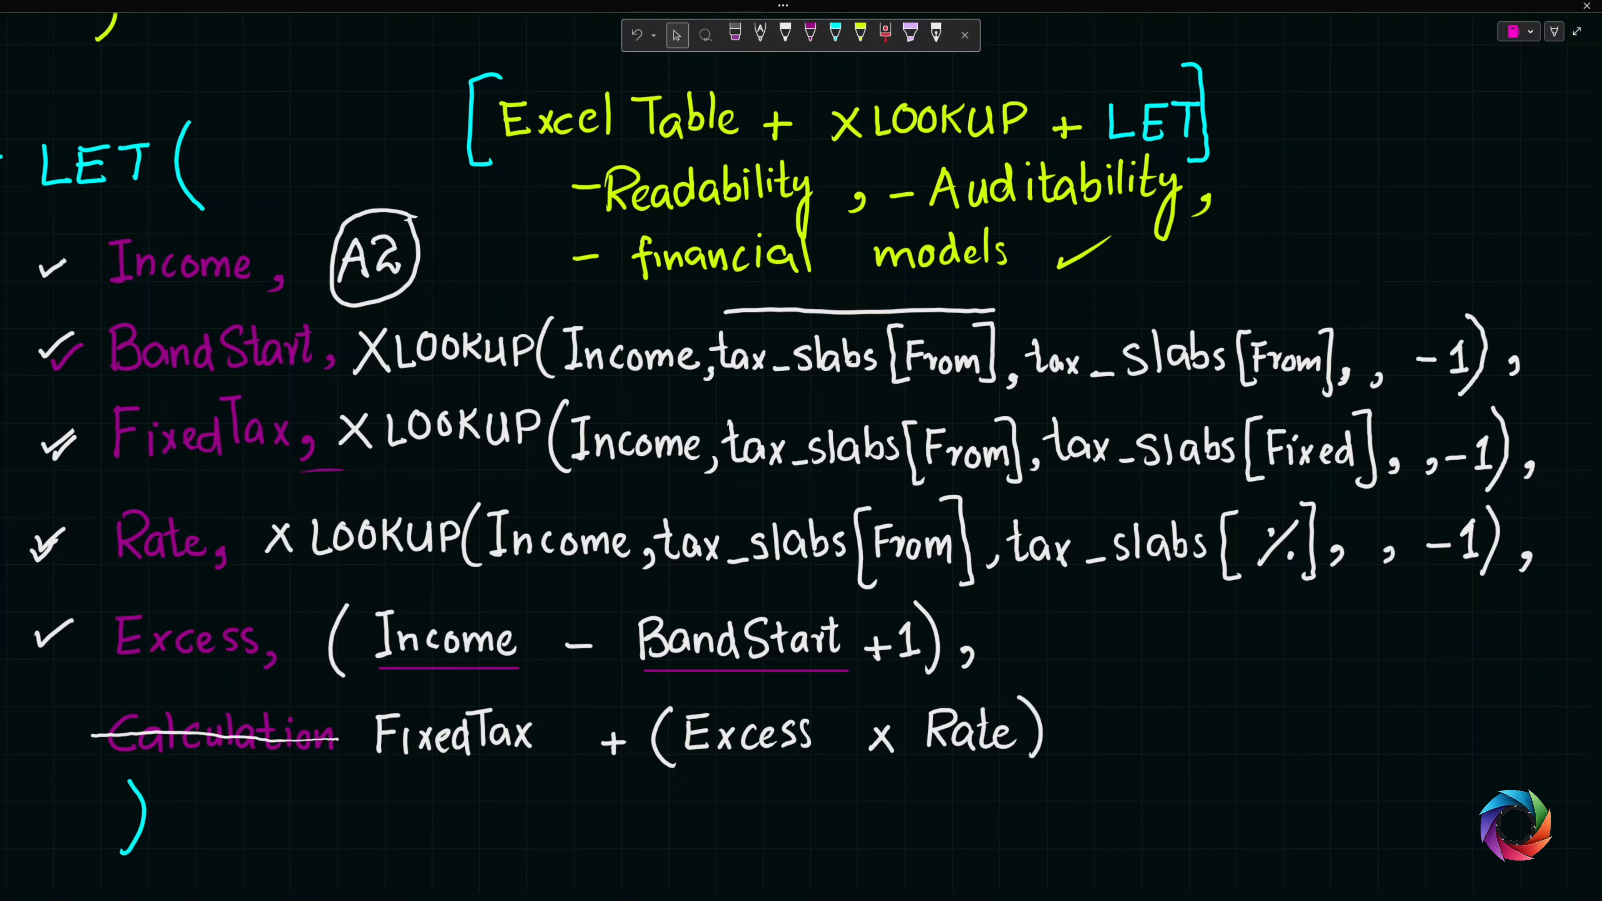
key("alt+Tab")
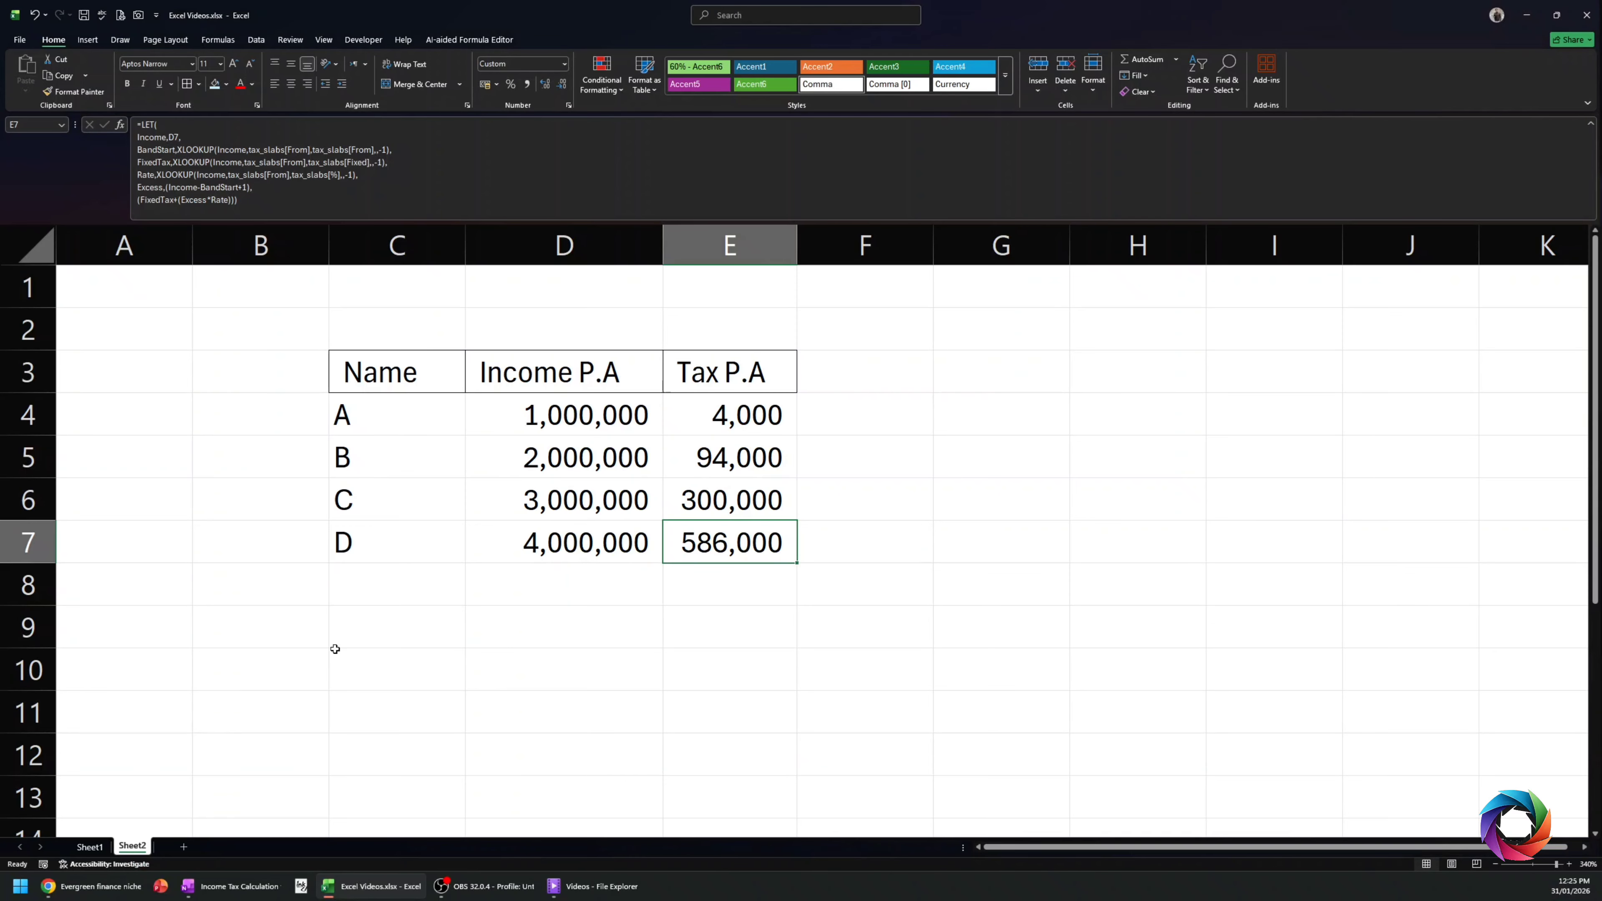
left_click(91, 849)
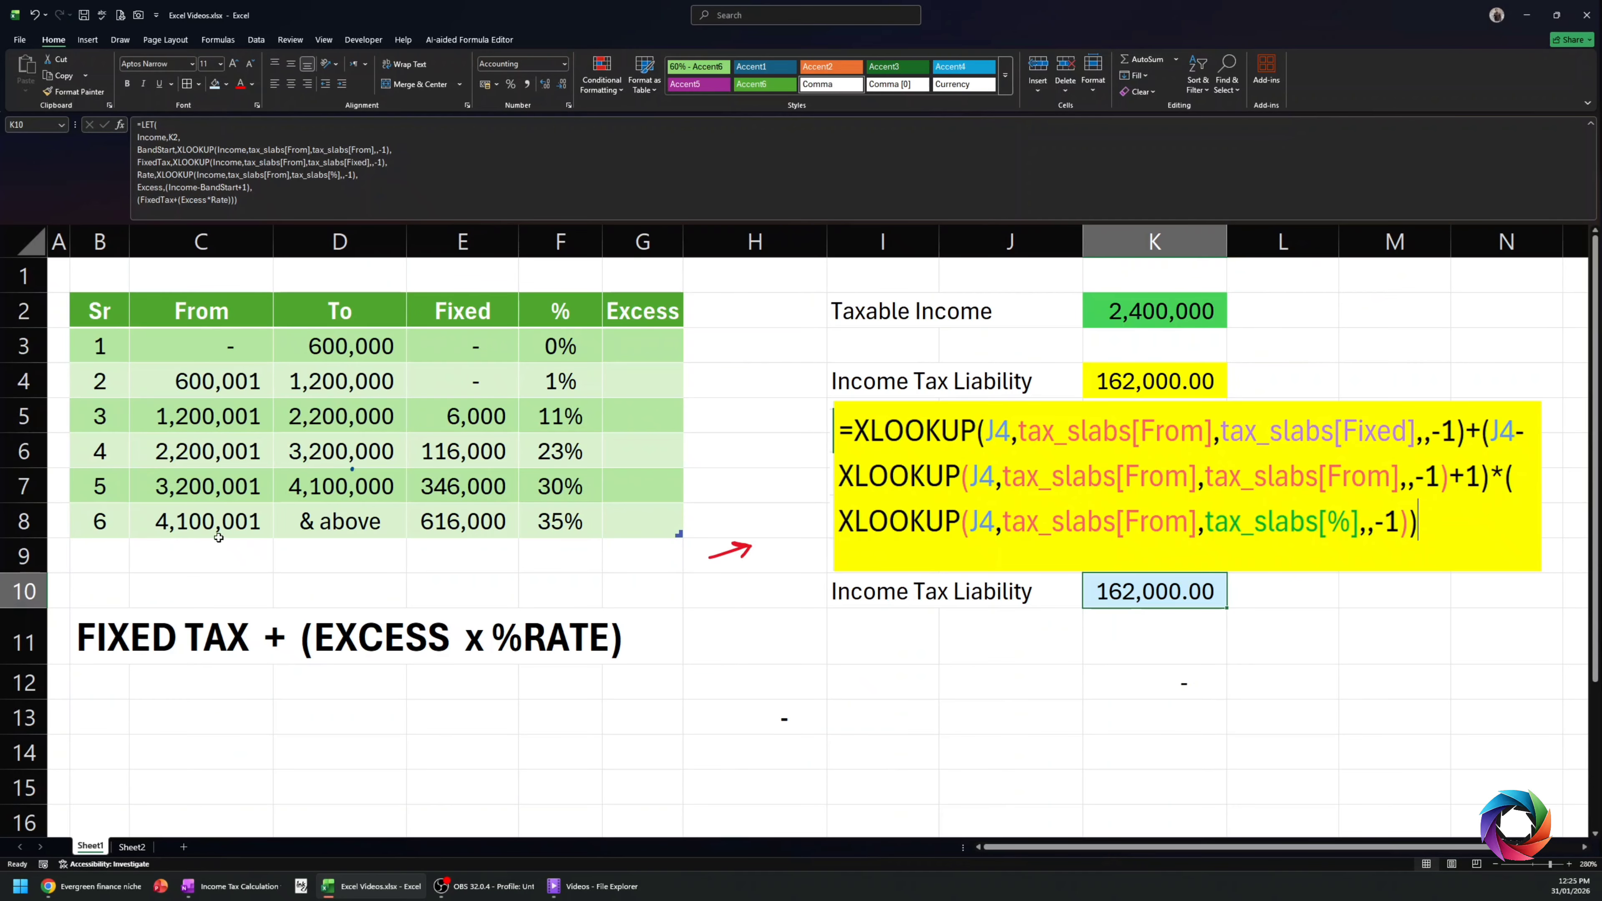